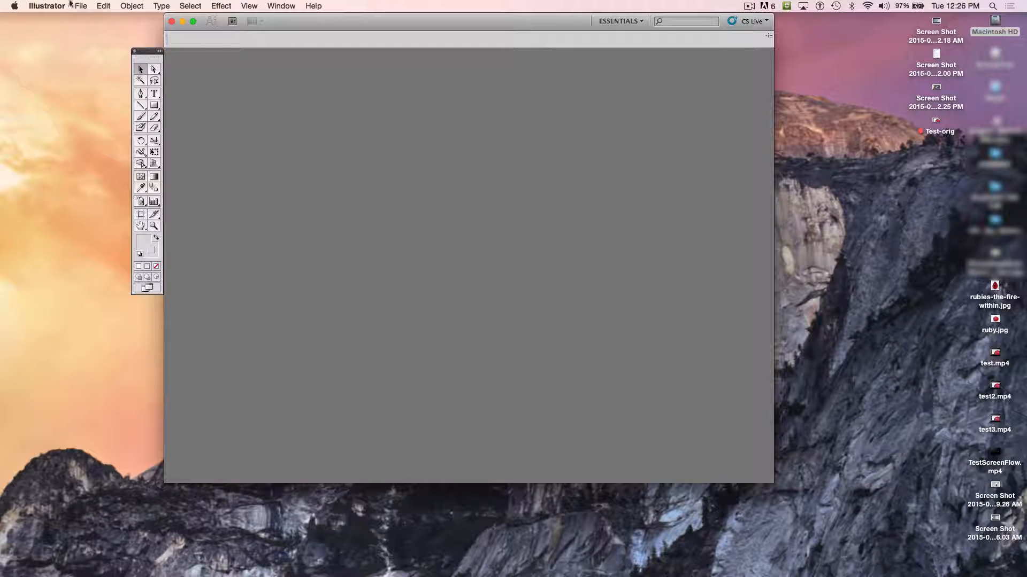
left_click(289, 10)
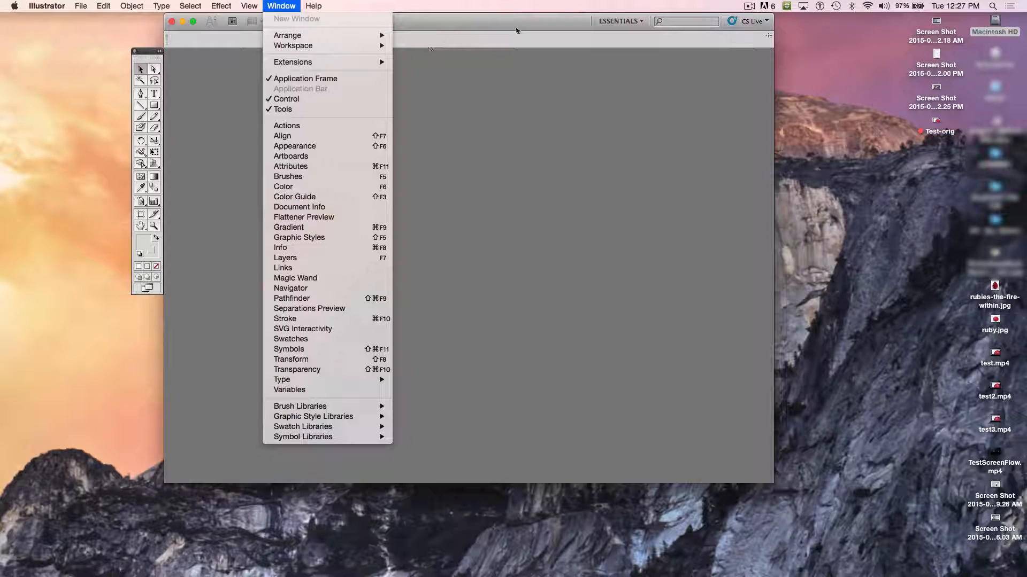
left_click(475, 48)
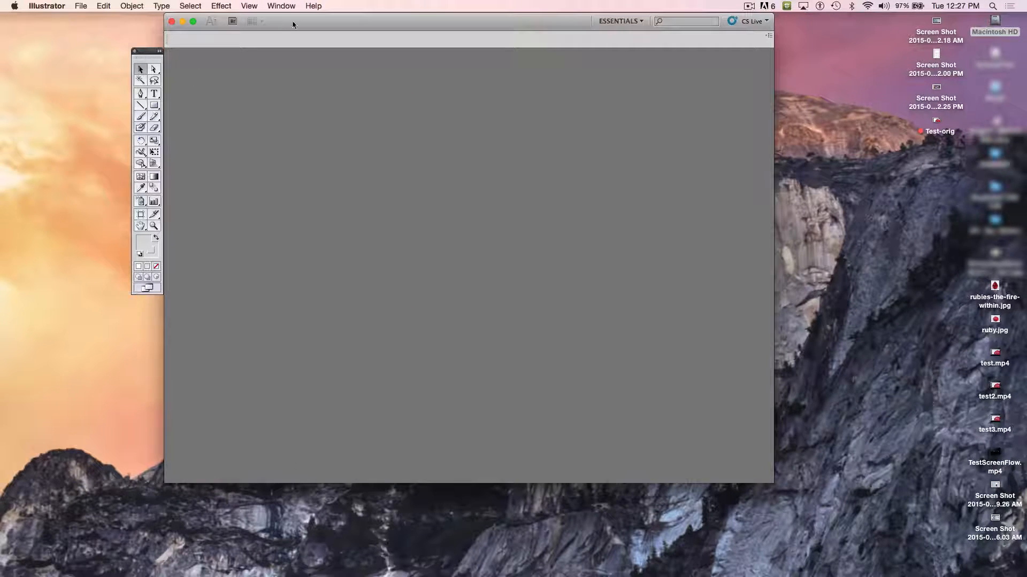
left_click(283, 6)
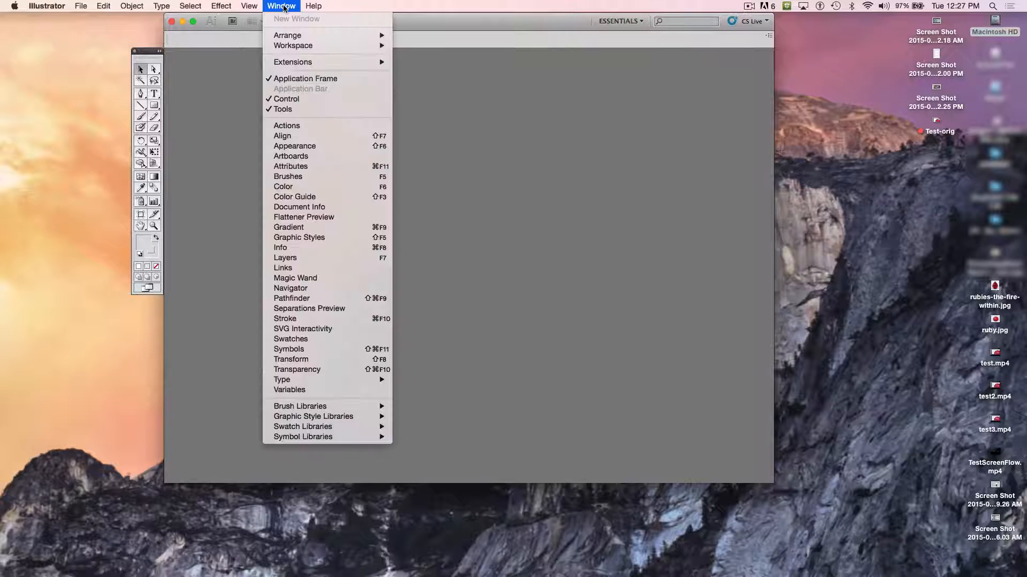
left_click(299, 110)
left_click(146, 113)
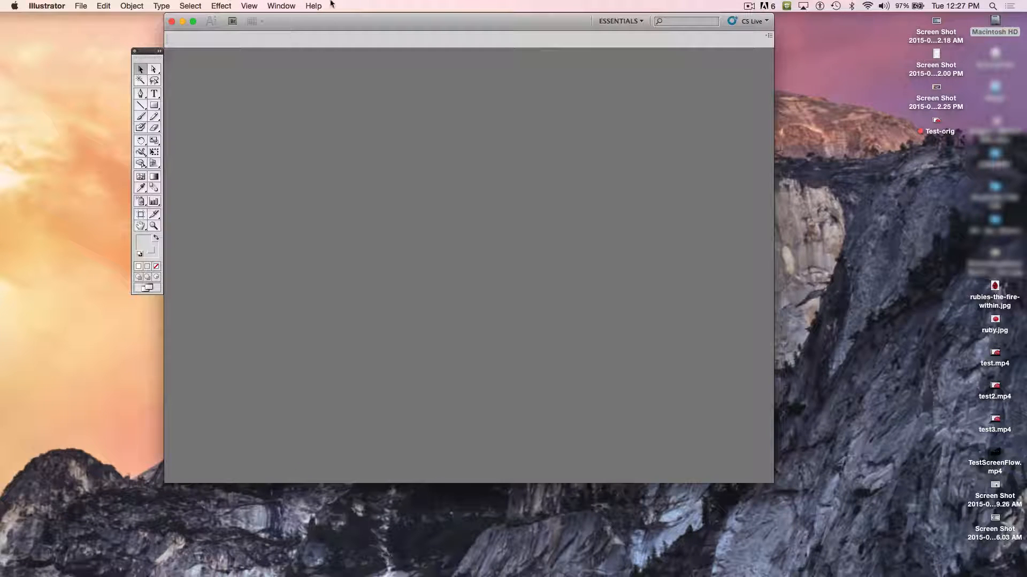
- Show the Layers panel and place its panel group flush against the document window's edge
left_click(282, 6)
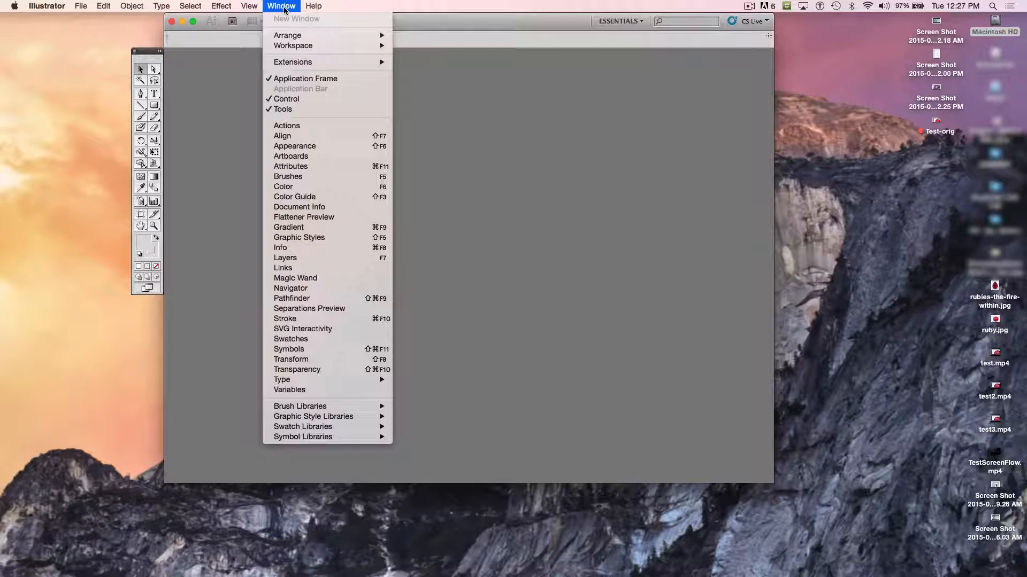
left_click(329, 259)
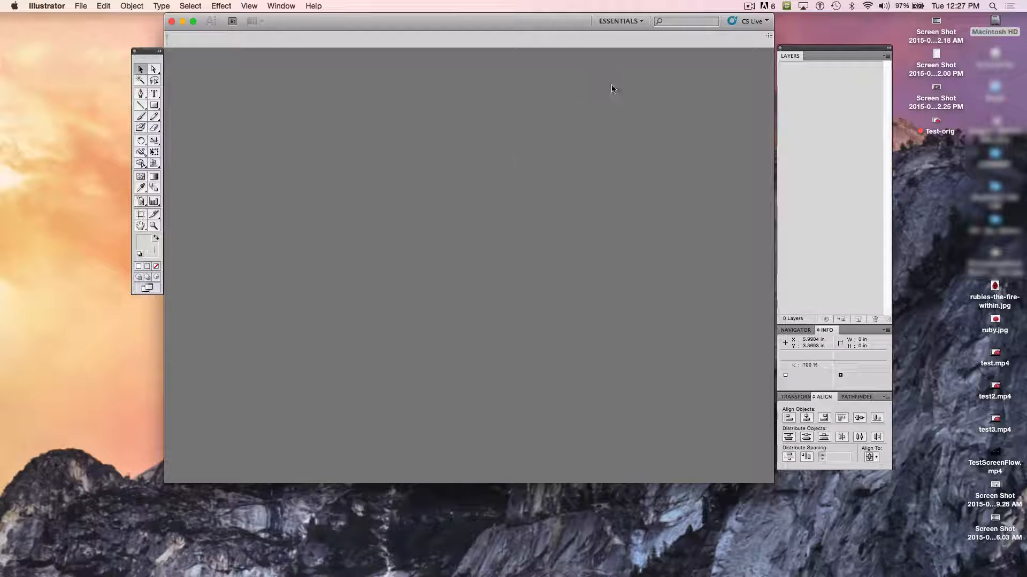
left_click_drag(821, 53, 819, 53)
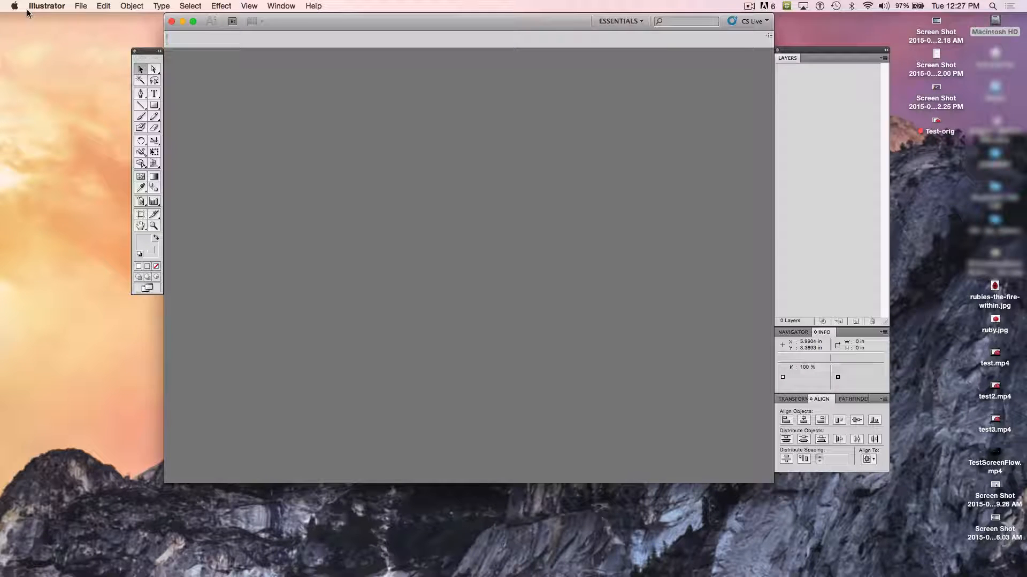
- Create a new document named "test doc" with a width of 10 in
left_click(81, 6)
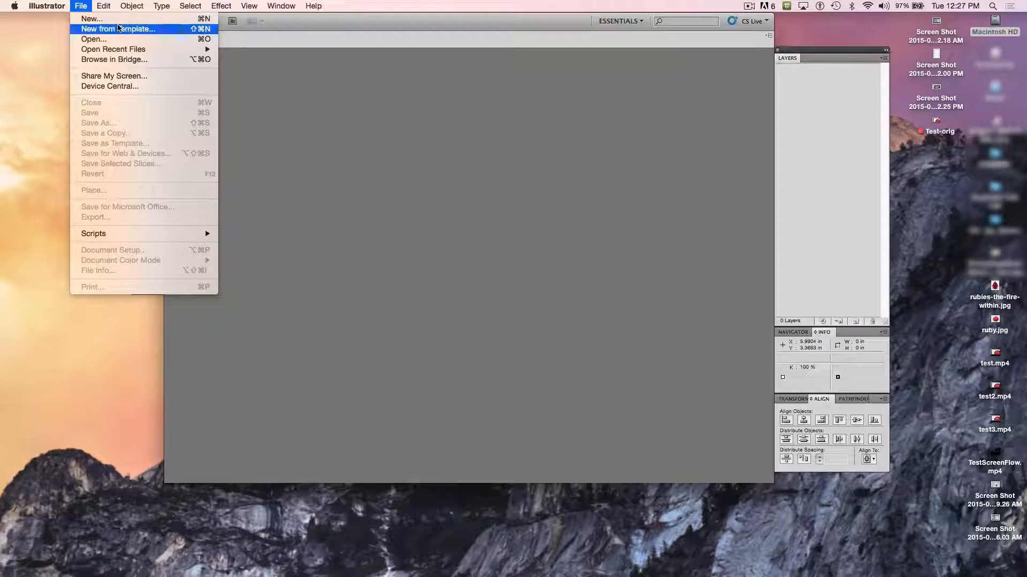
left_click(192, 20)
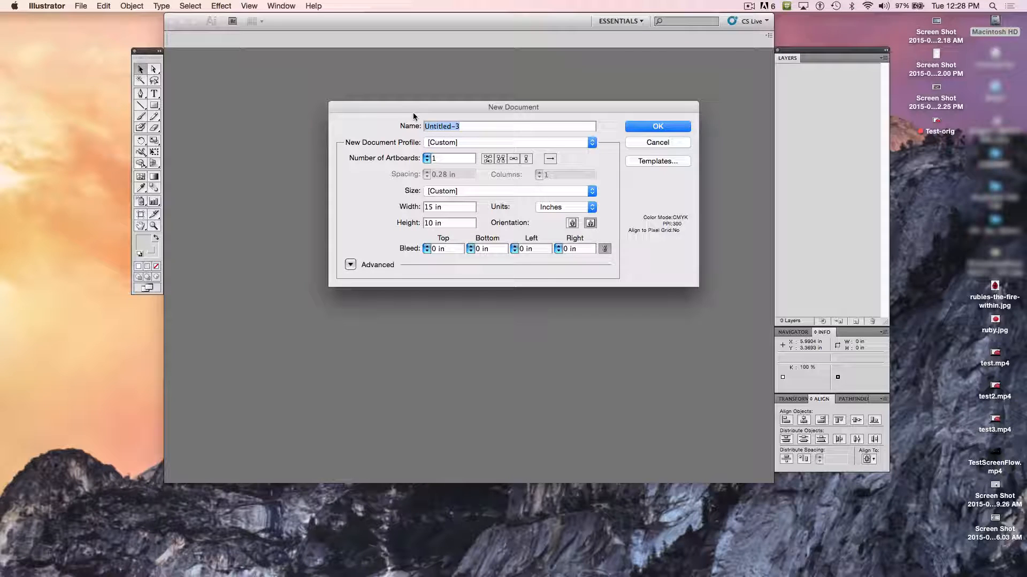
type("test doc")
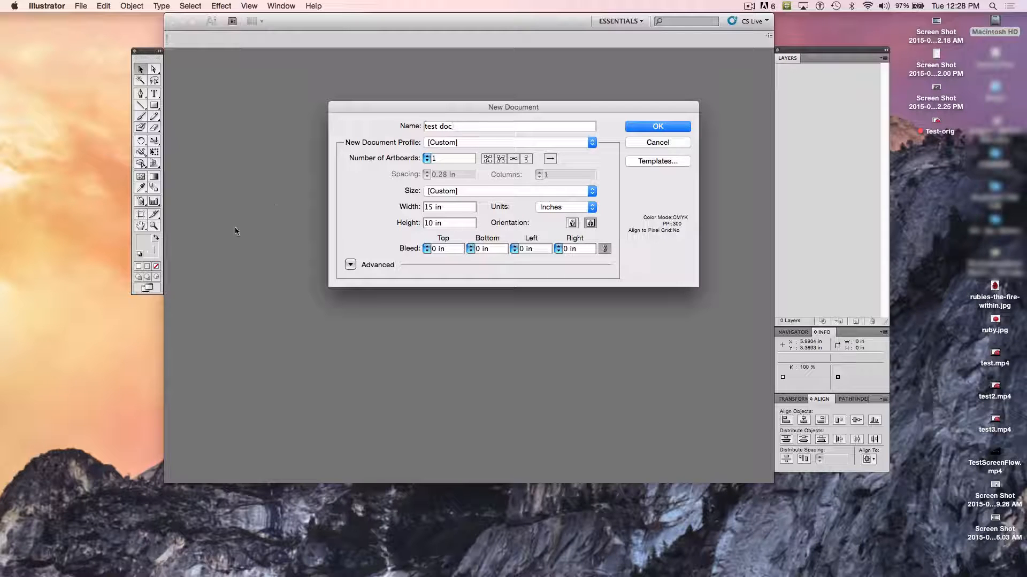
double_click(430, 206)
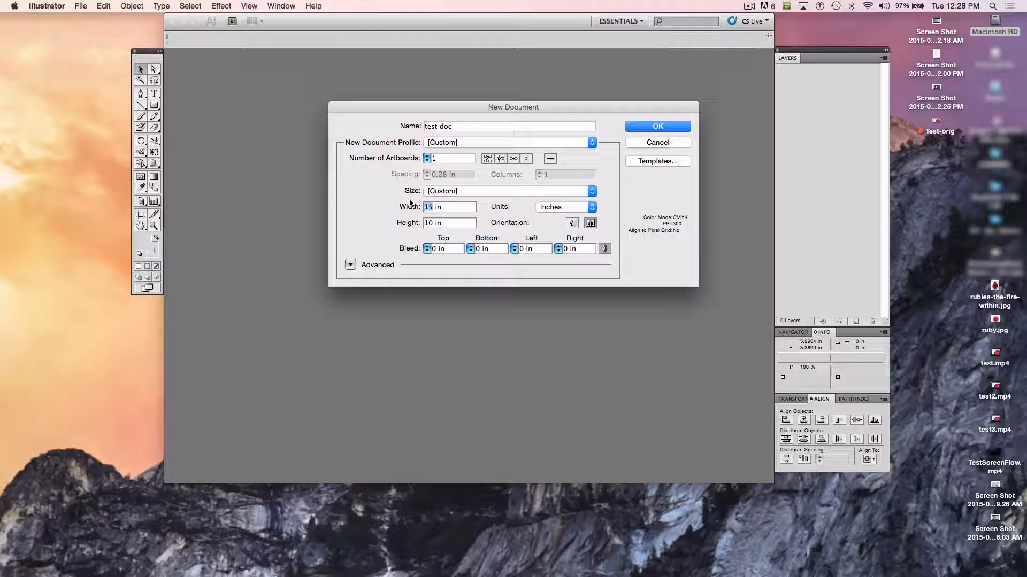
type("10")
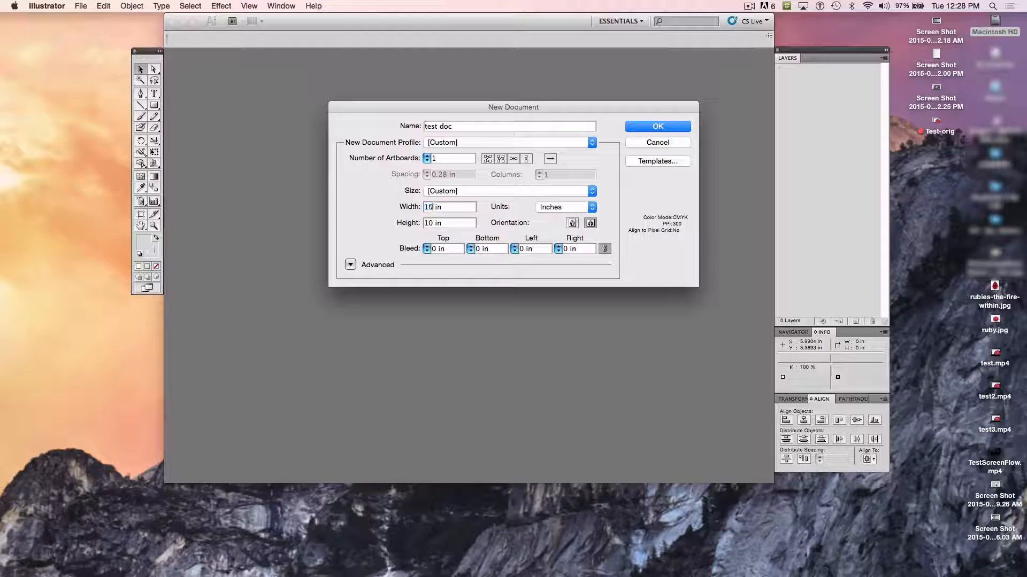
left_click(659, 129)
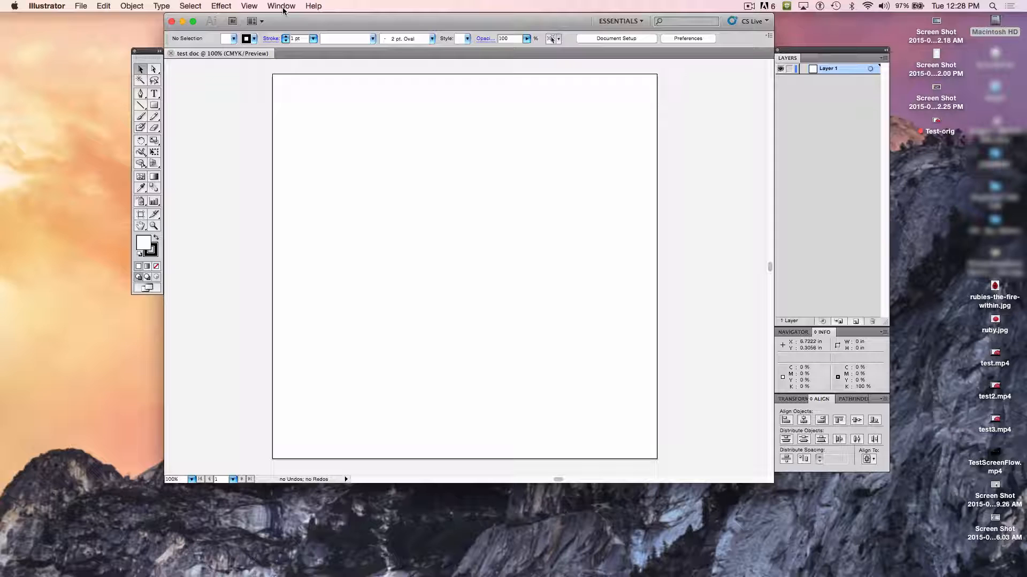
- Show the rulers around the artboard
left_click(250, 6)
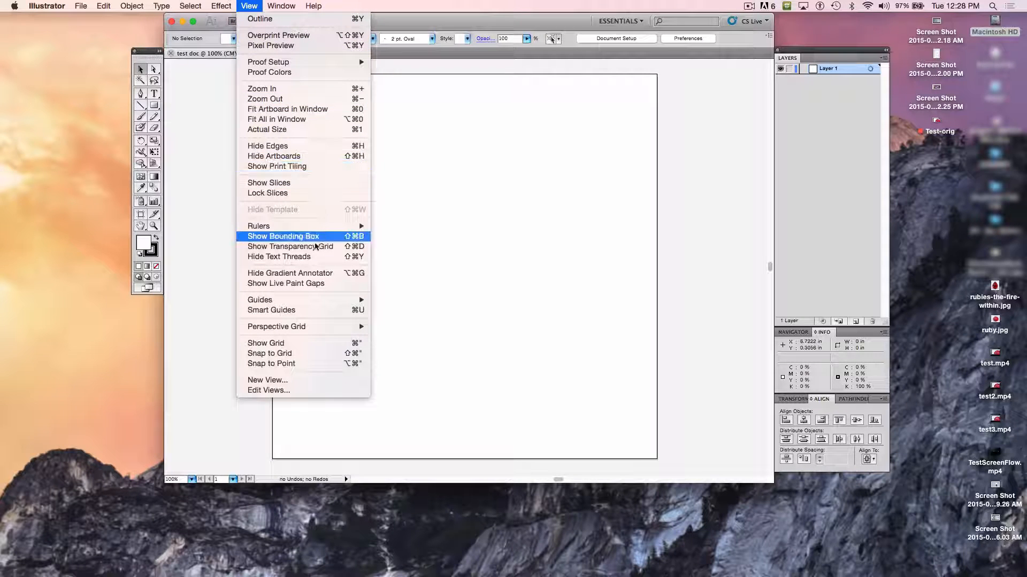
mouse_move(357, 227)
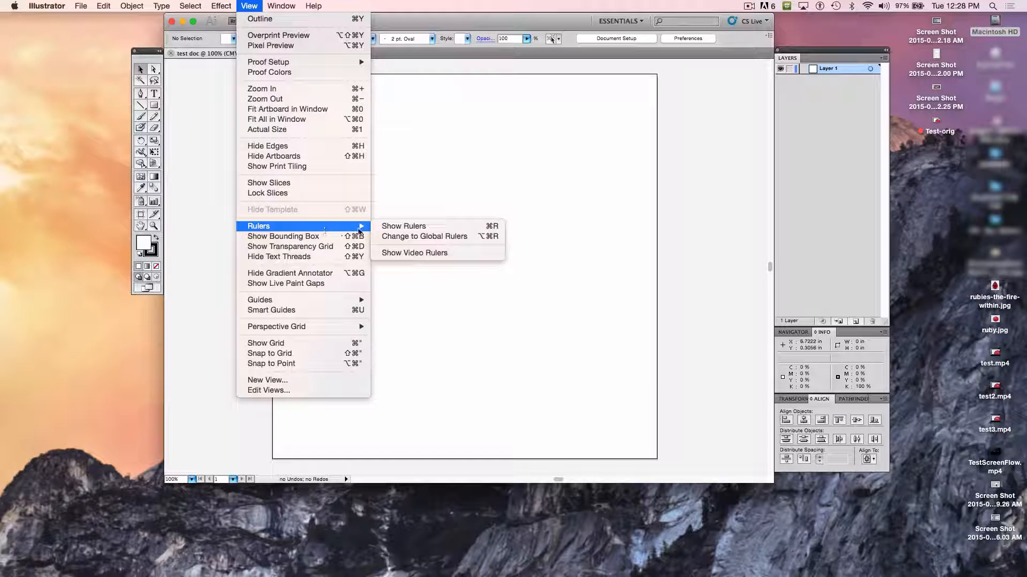
left_click(400, 227)
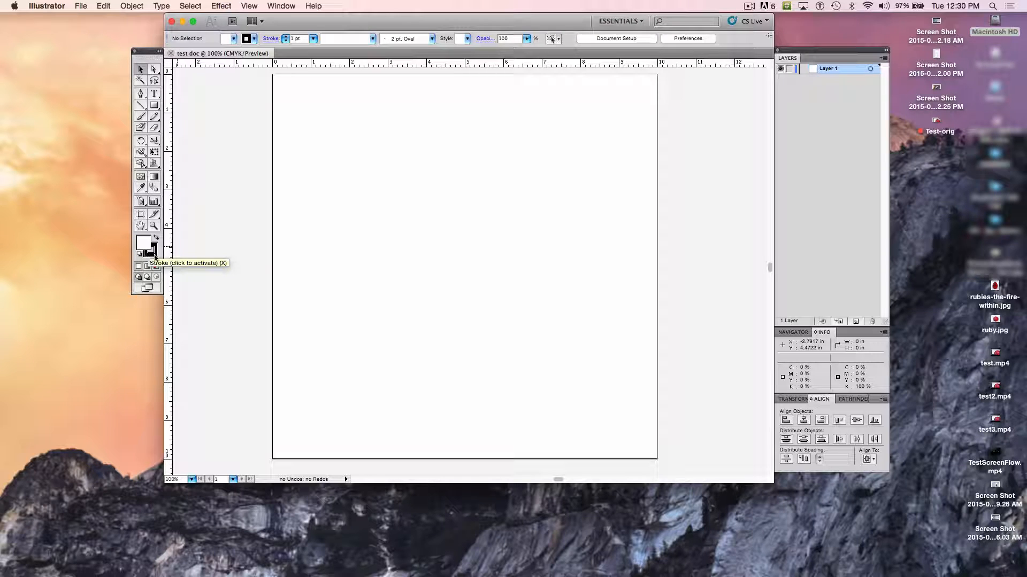
- Set the stroke color to None and dock the Color panel with the Navigator and Info panels
left_click(156, 249)
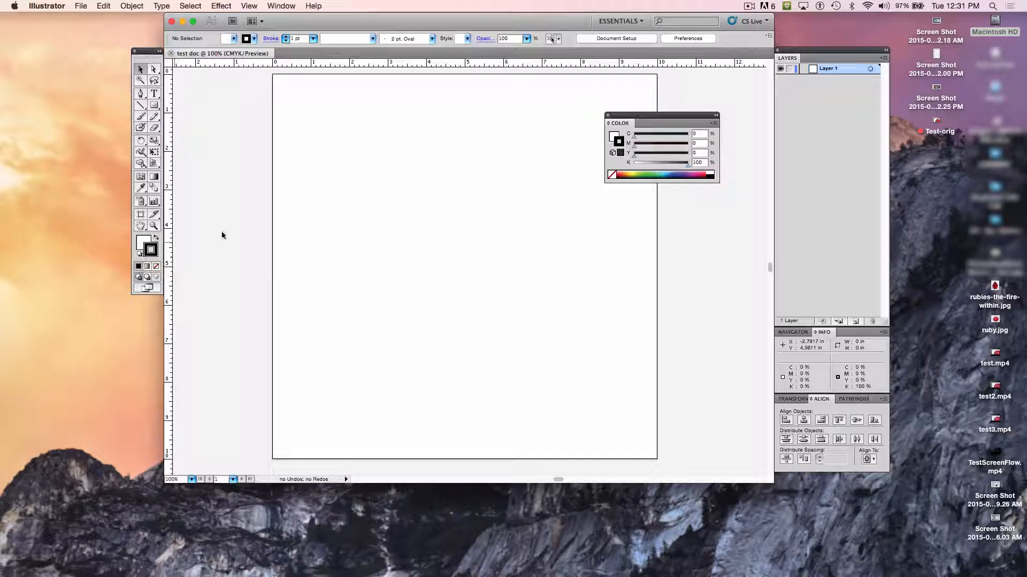
left_click(611, 175)
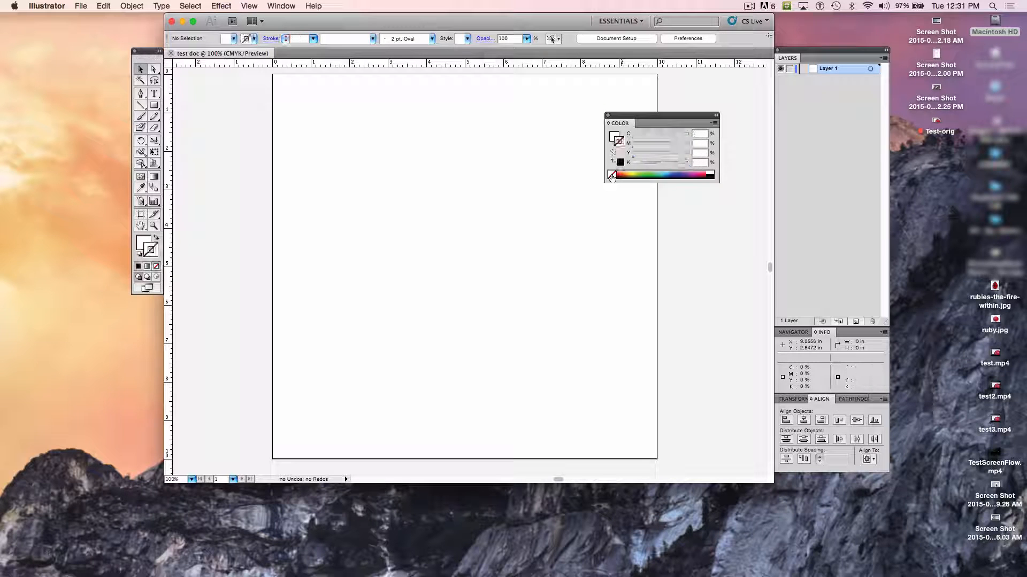
left_click(648, 172)
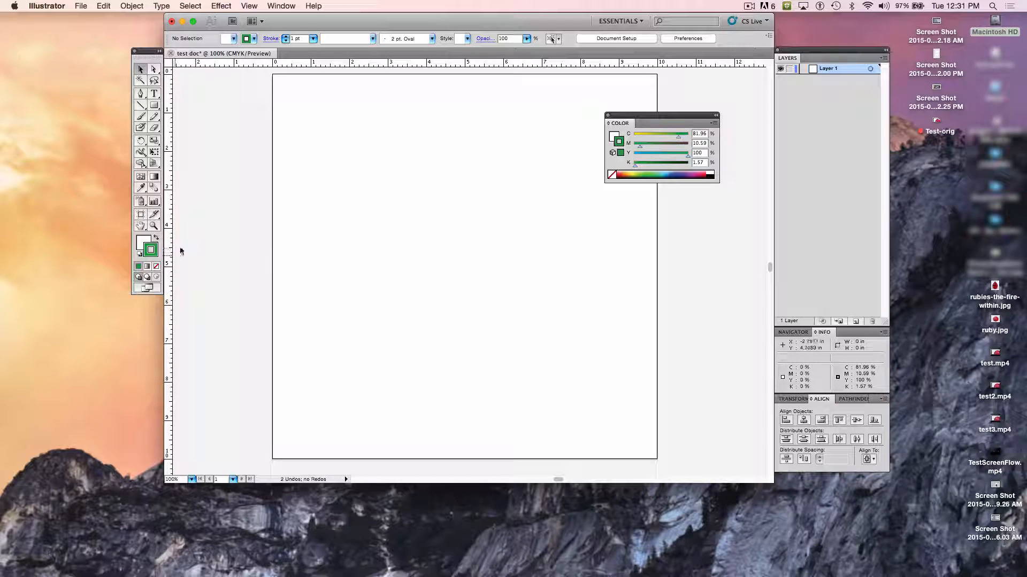
left_click(611, 174)
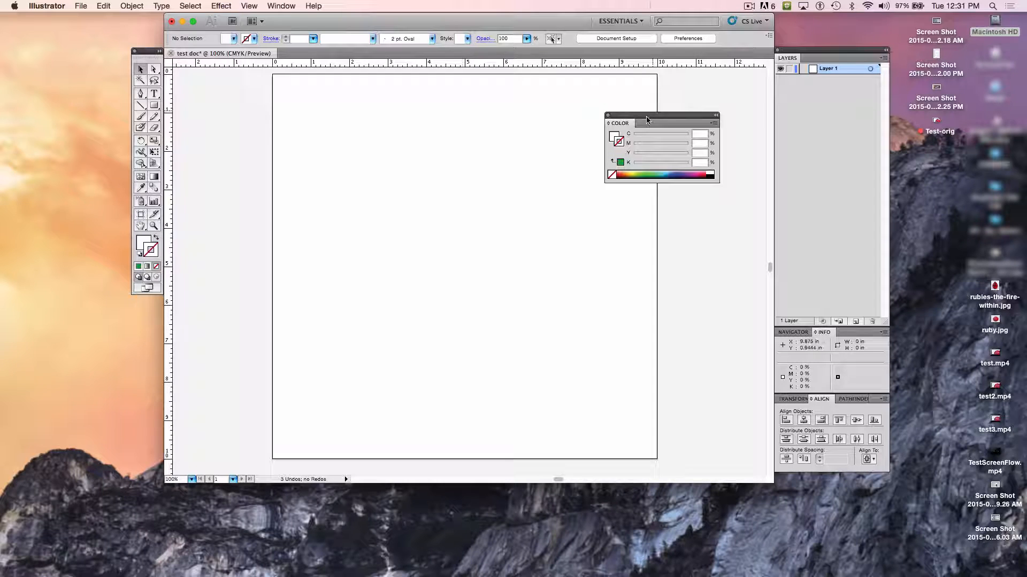
left_click_drag(634, 118, 842, 336)
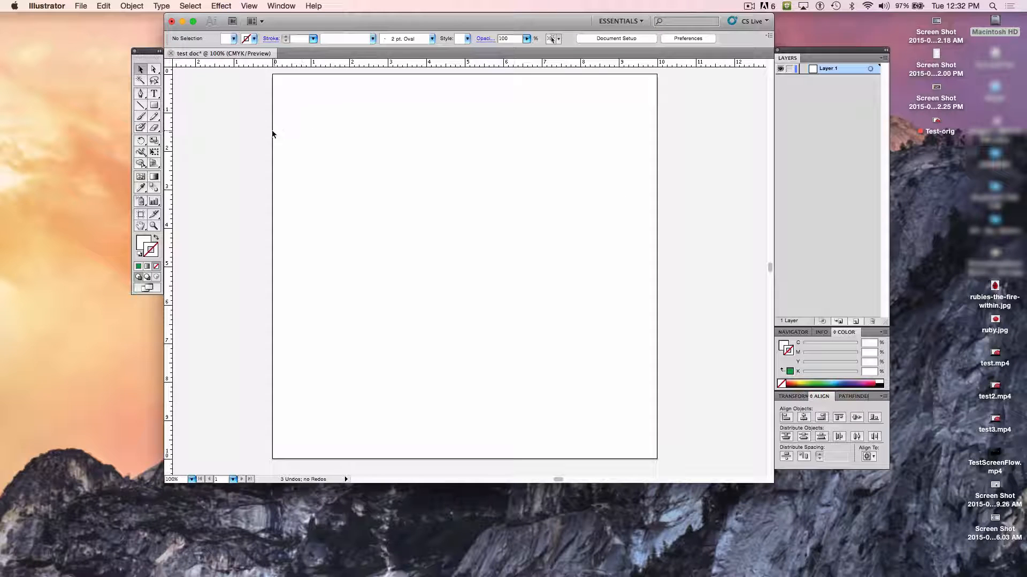
- Draw a circle about 2 in in diameter with the Ellipse Tool, overlapping the artboard's left edge
left_click(154, 110)
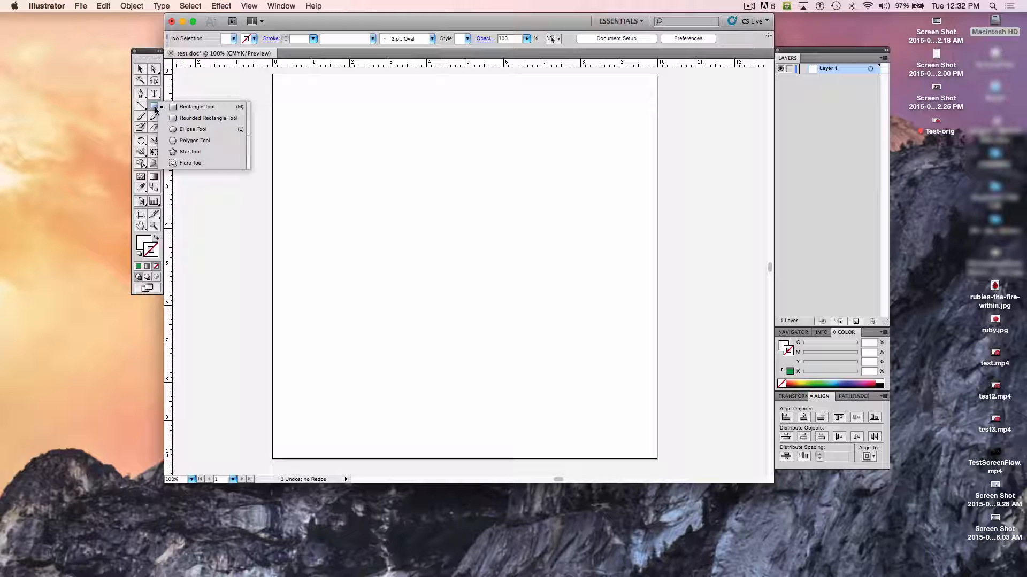
left_click(198, 134)
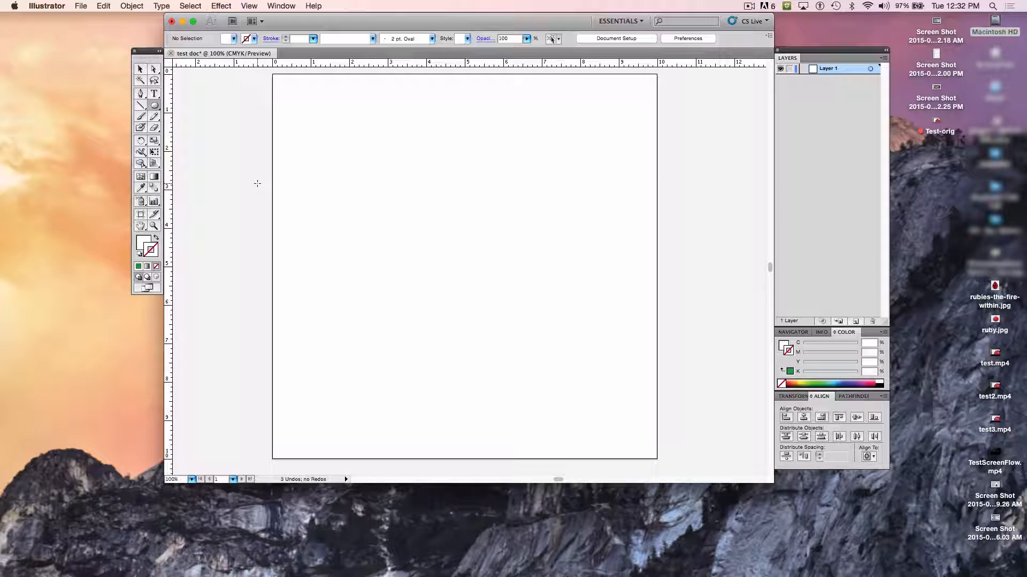
left_click_drag(258, 183, 311, 261)
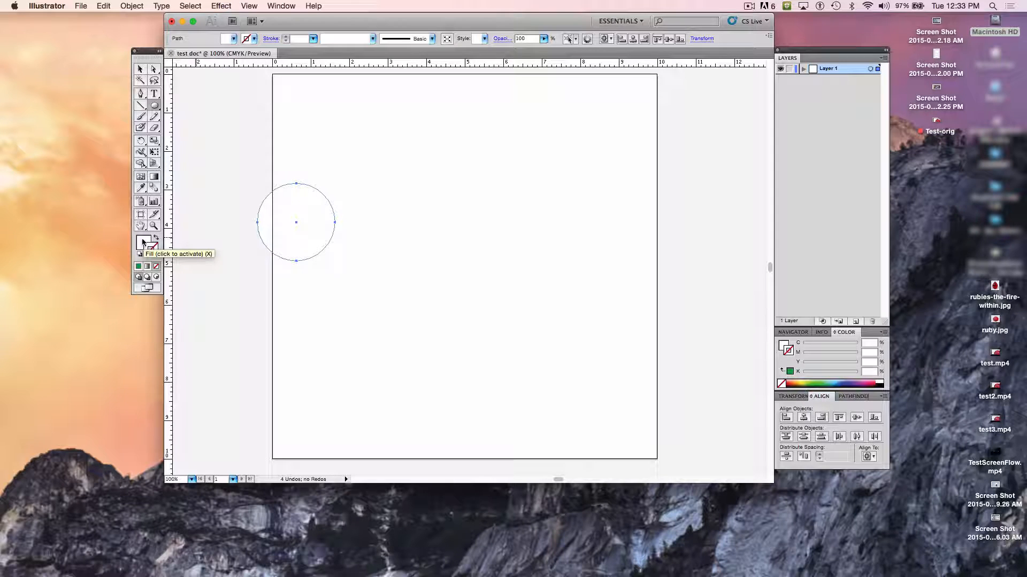
- Show the Swatches panel over the artboard's lower right corner and fill the circle with the gray K=60 swatch
left_click(142, 244)
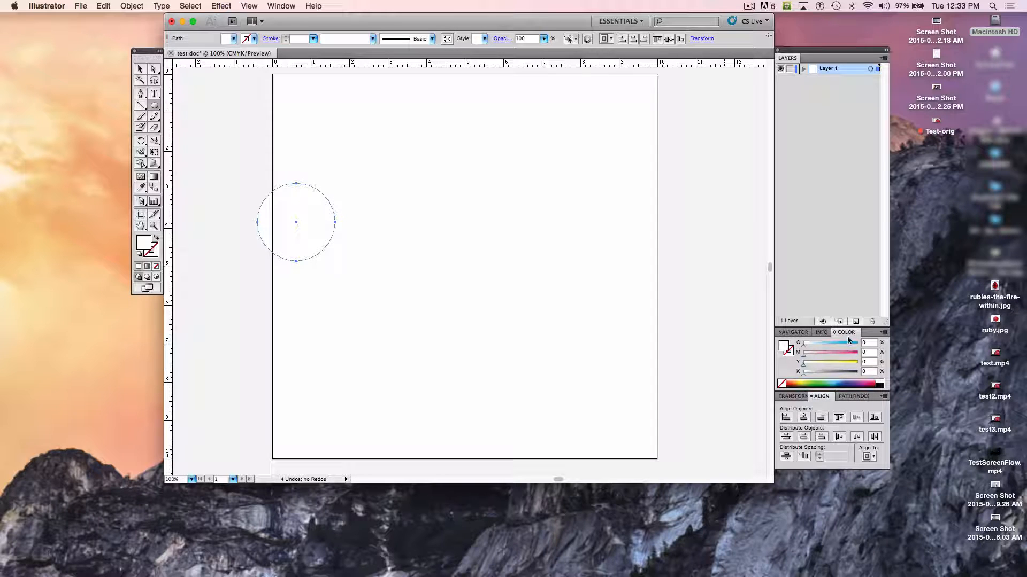
left_click(884, 332)
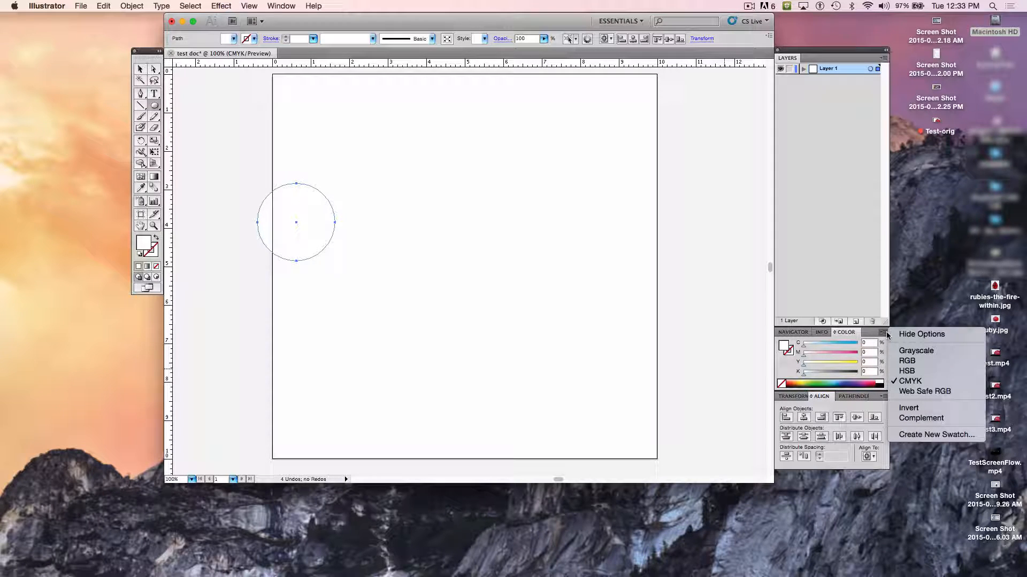
left_click(710, 305)
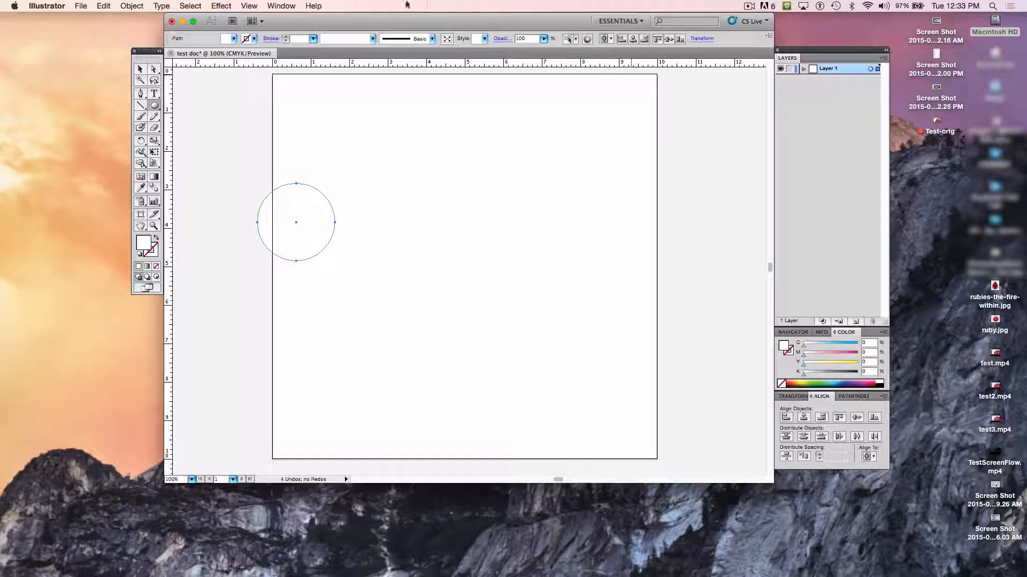
left_click(283, 7)
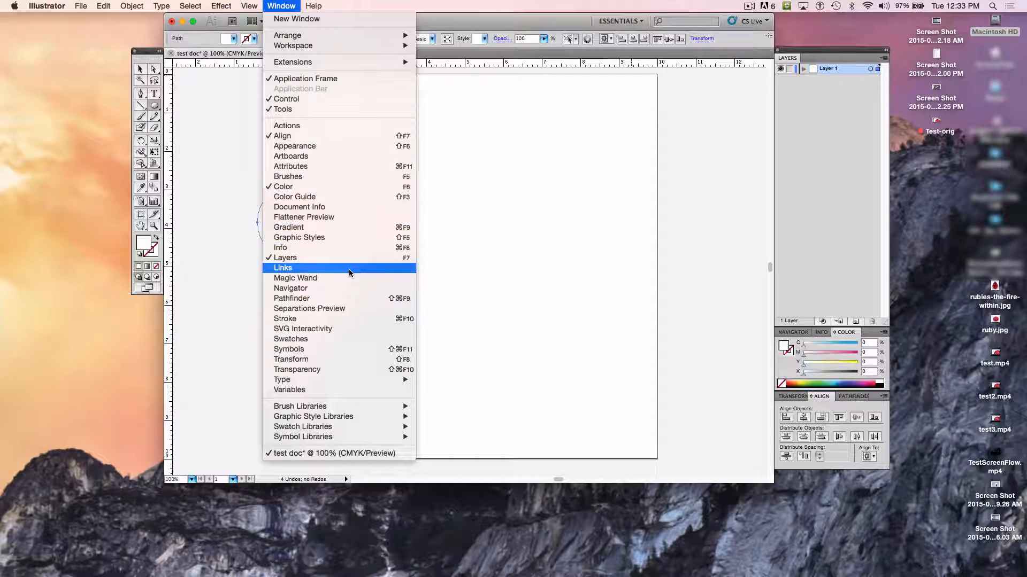
left_click(309, 344)
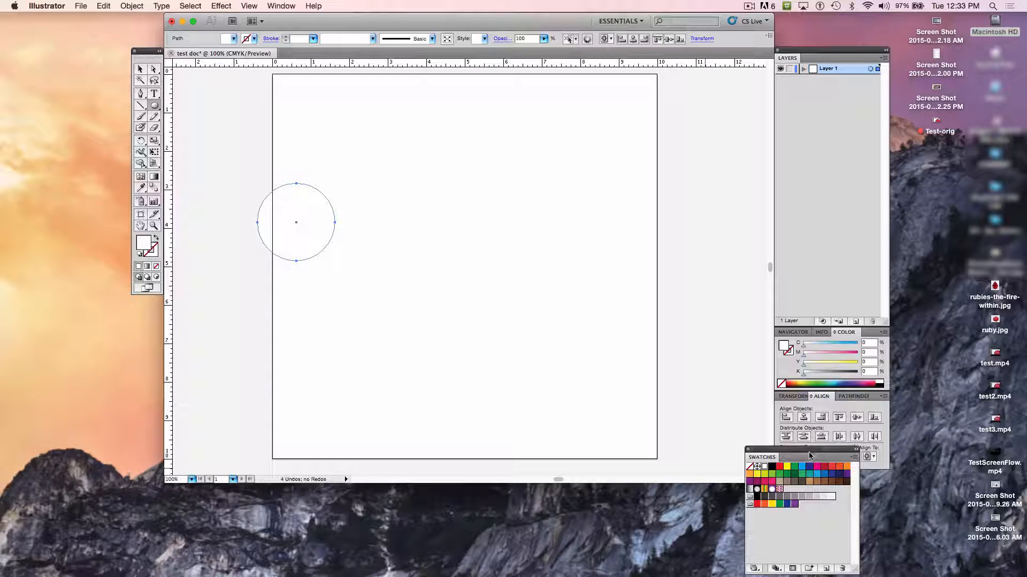
left_click_drag(808, 447, 703, 354)
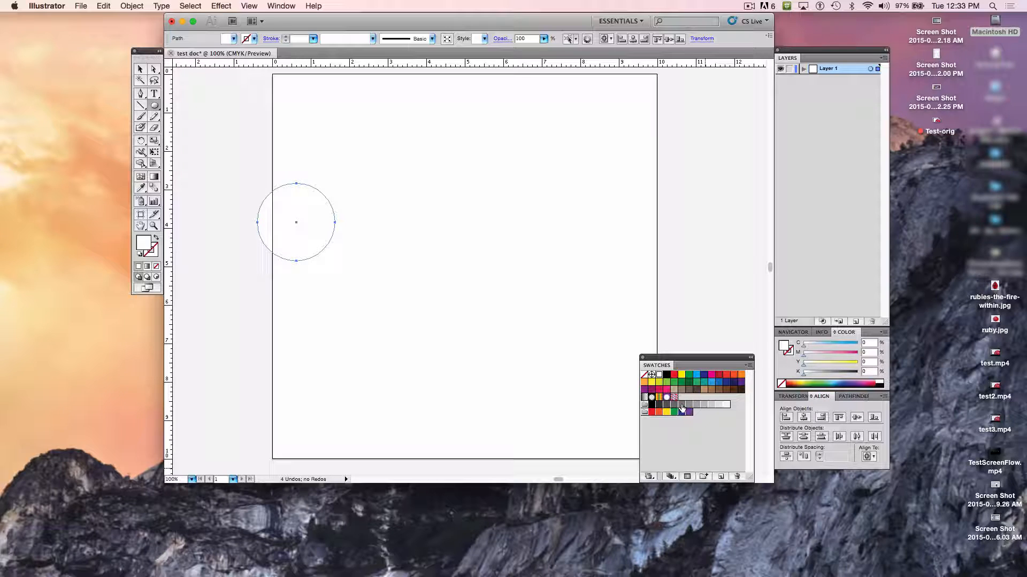
left_click(681, 405)
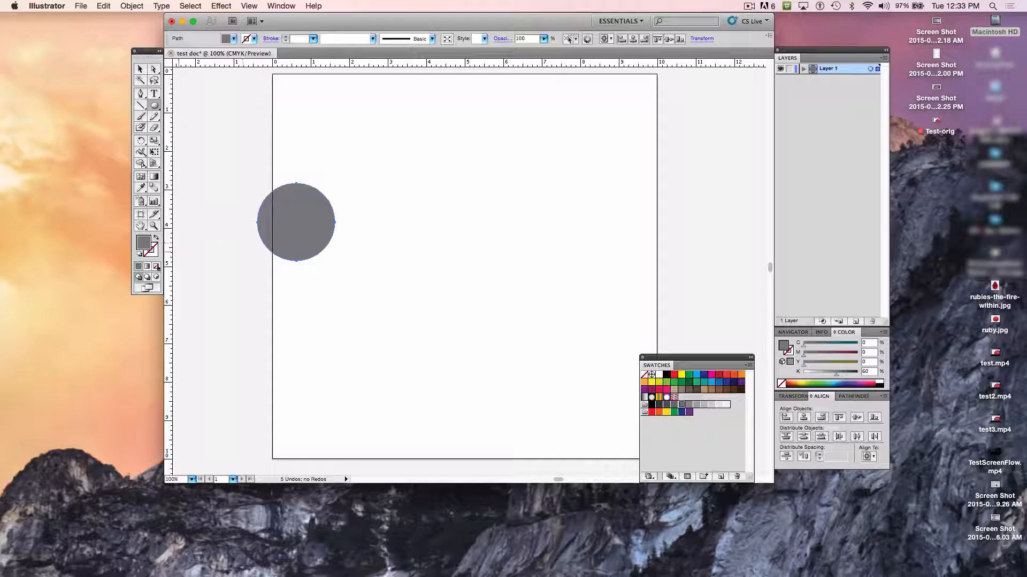
- Activate the circle's stroke and view the available stroke weights without choosing one
left_click(152, 251)
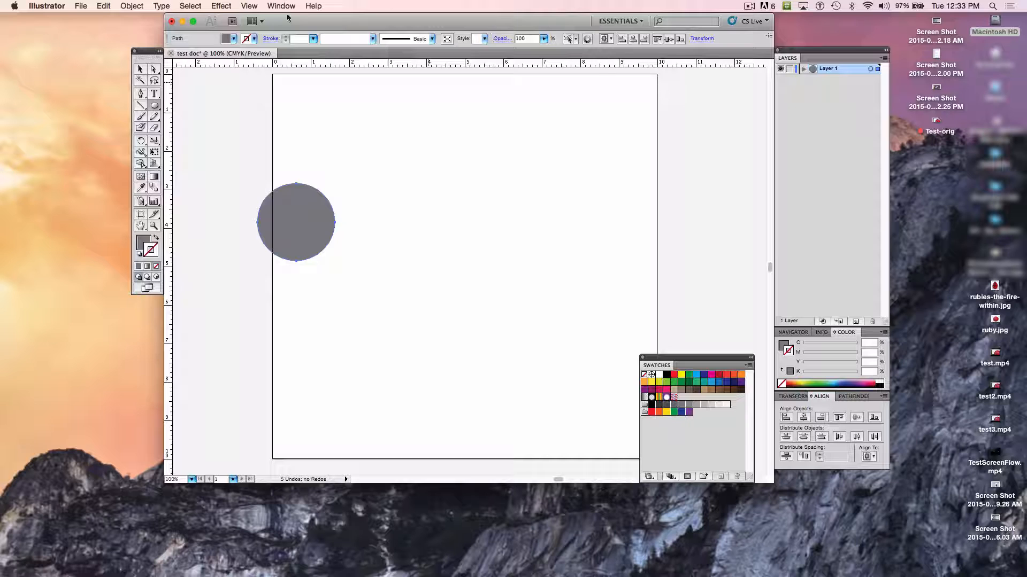
left_click(313, 39)
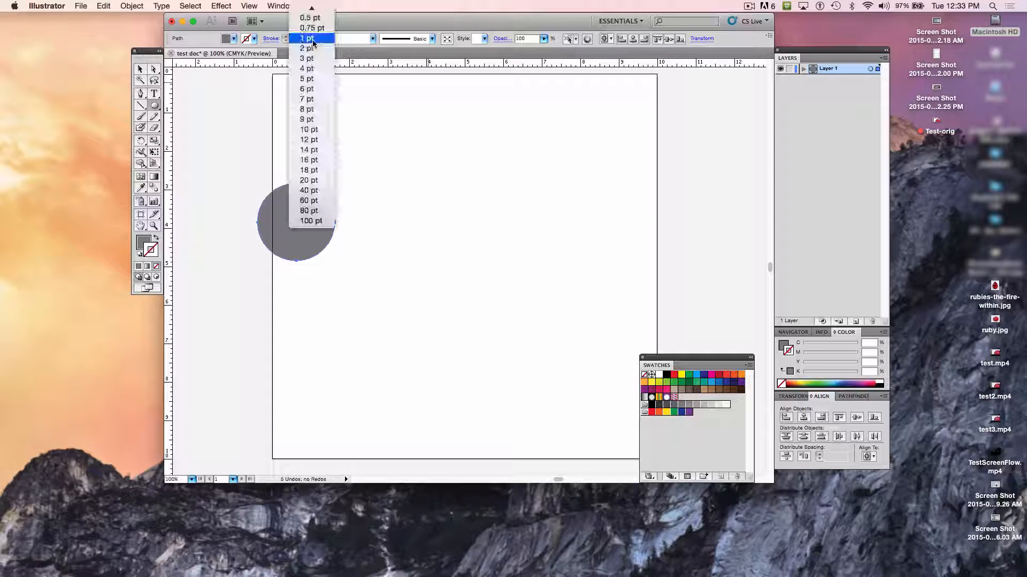
left_click(423, 131)
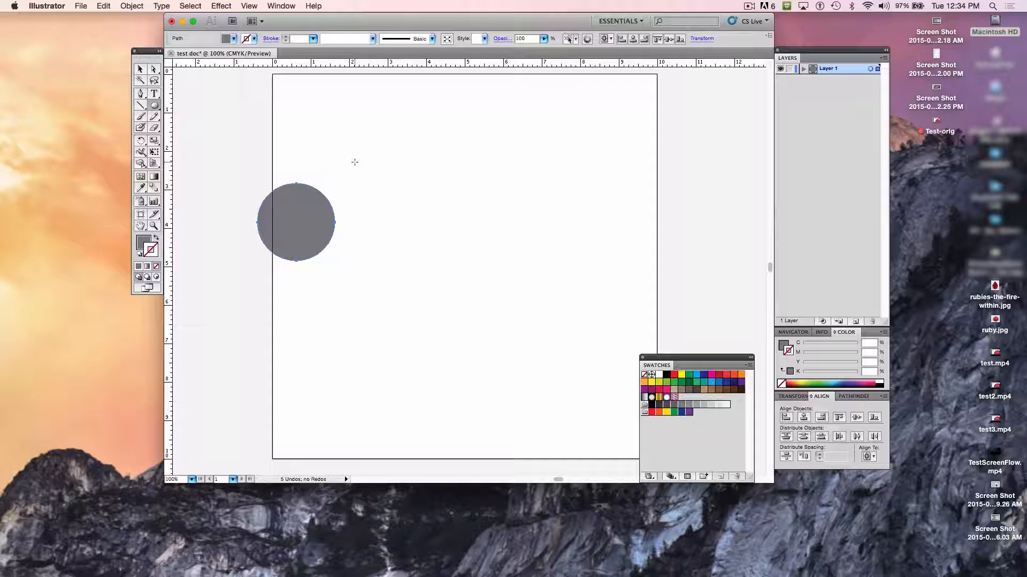
- Try 5 pt and 18 pt strokes on the circle in green and red, and reset the stroke to None
left_click(314, 39)
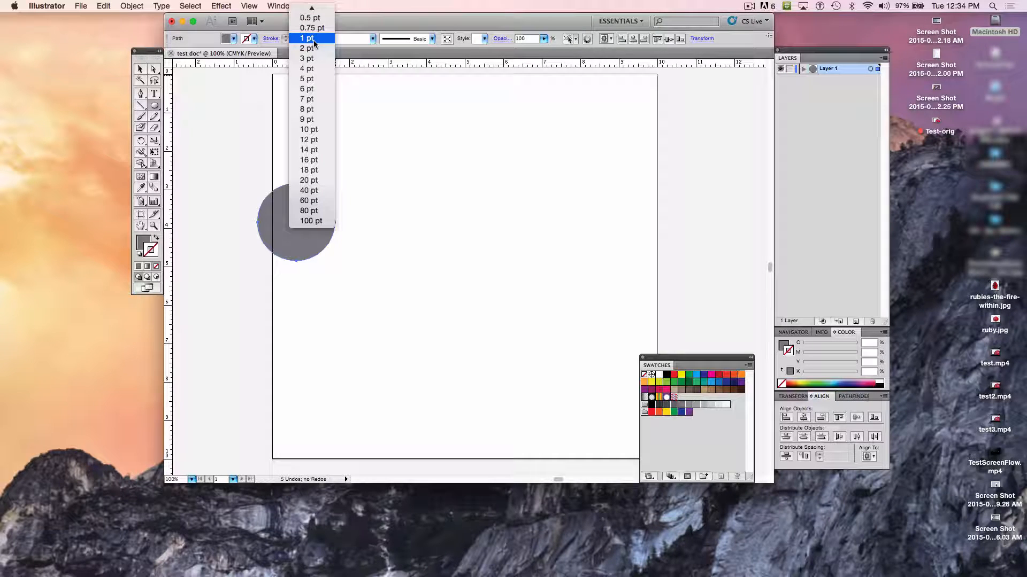
left_click(312, 81)
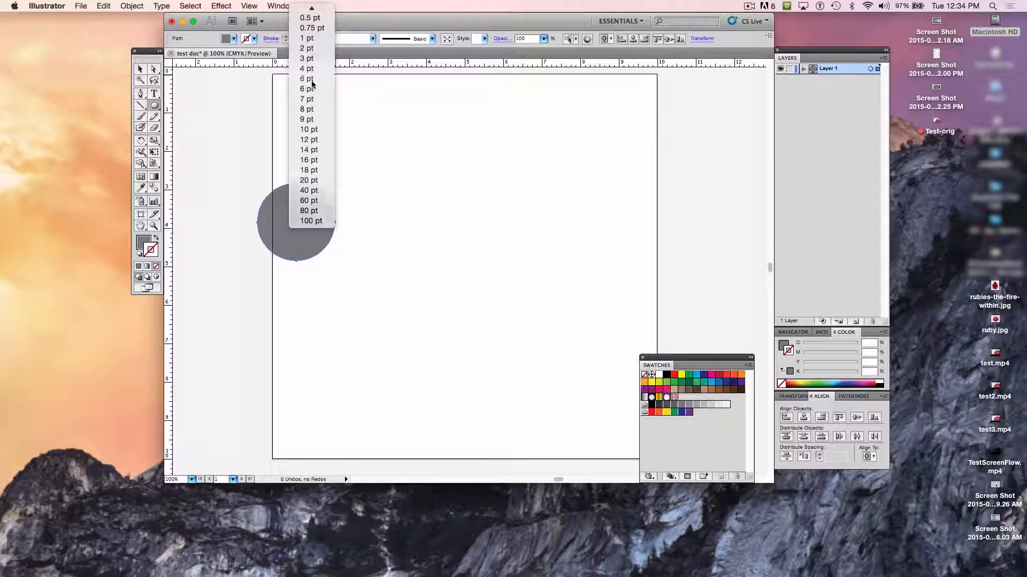
left_click(314, 38)
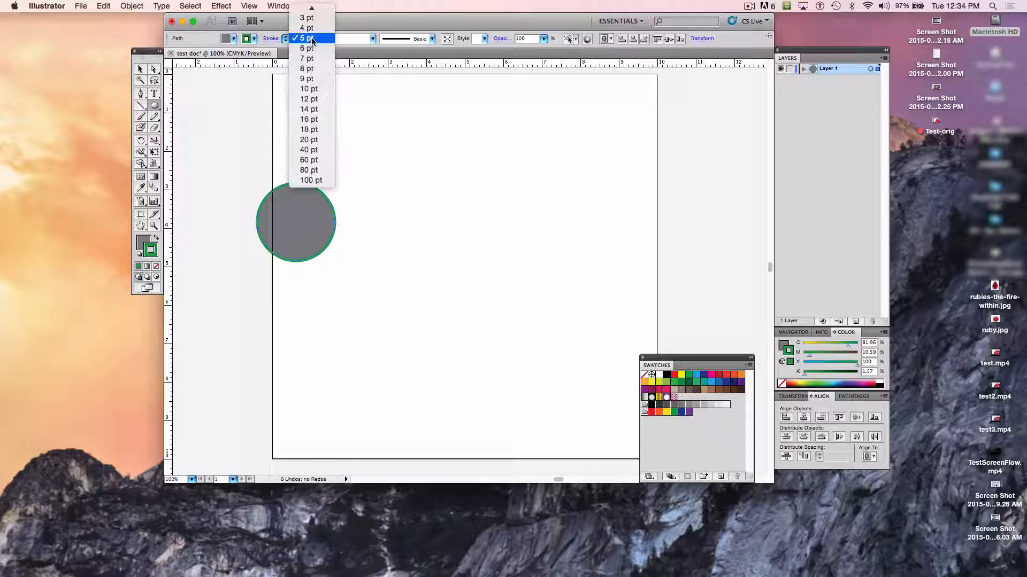
left_click(312, 129)
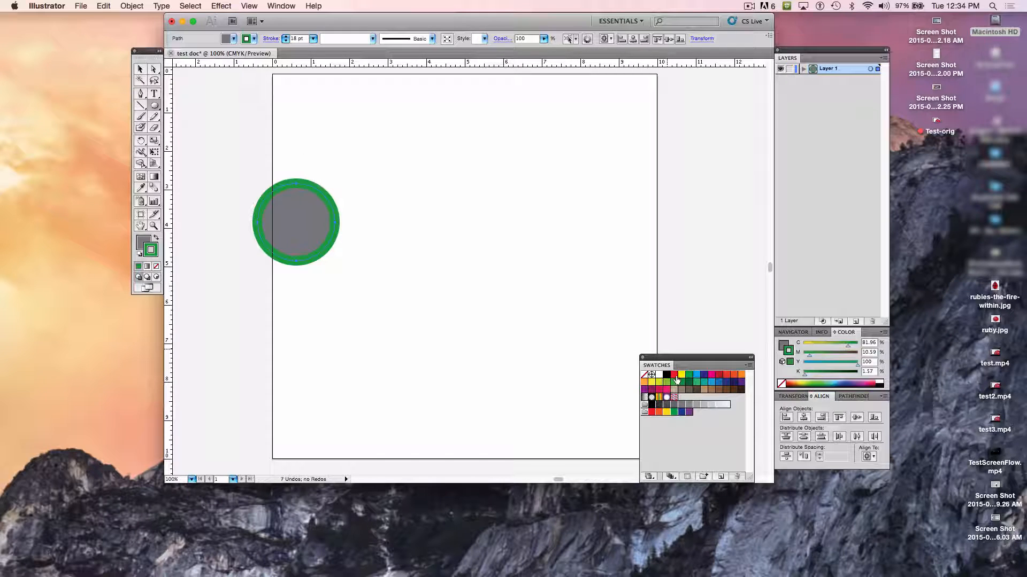
left_click(674, 375)
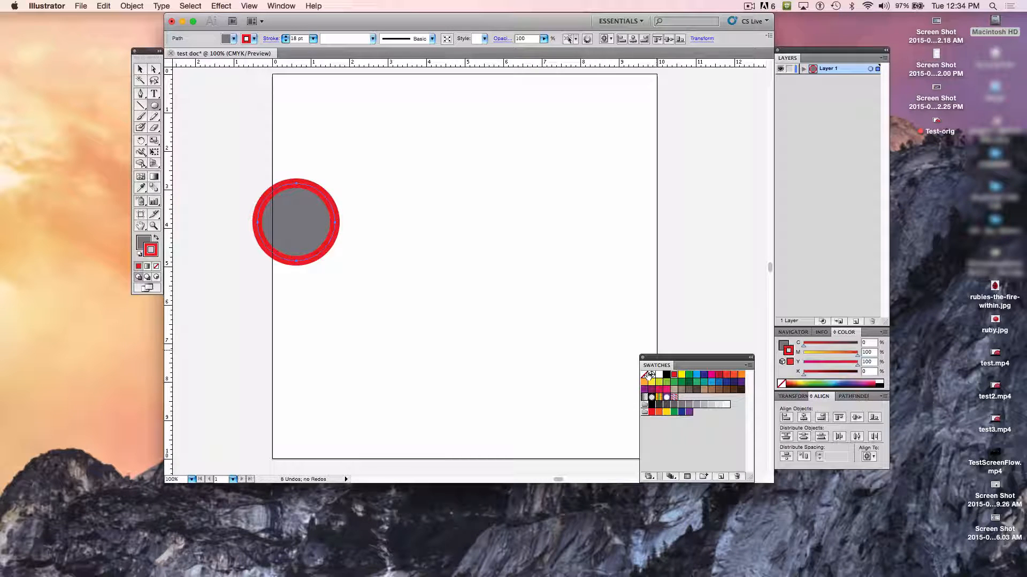
left_click(645, 374)
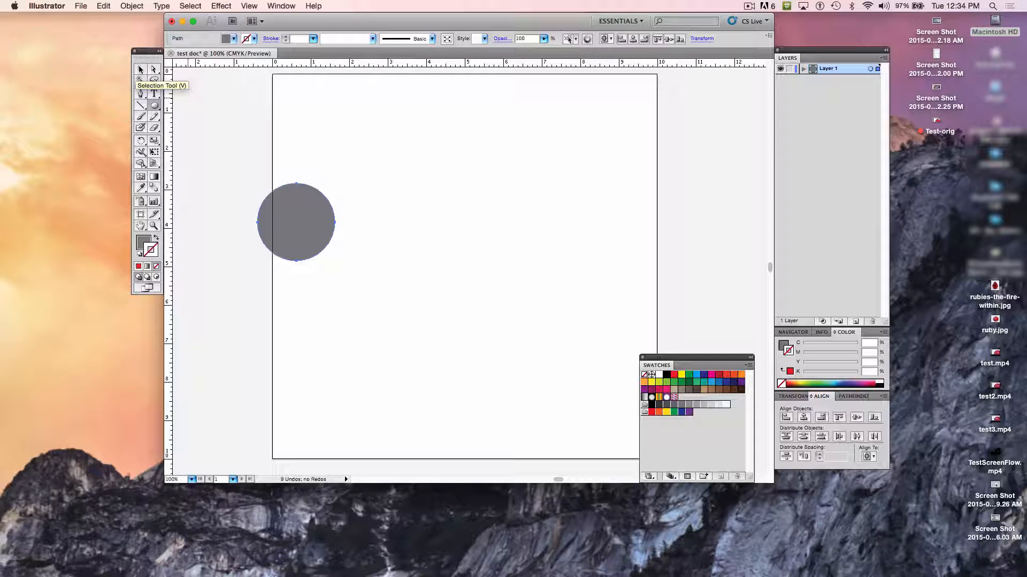
- Place a copy of the circle level with the original on its right with the Selection Tool, leaving a small gap
left_click(141, 70)
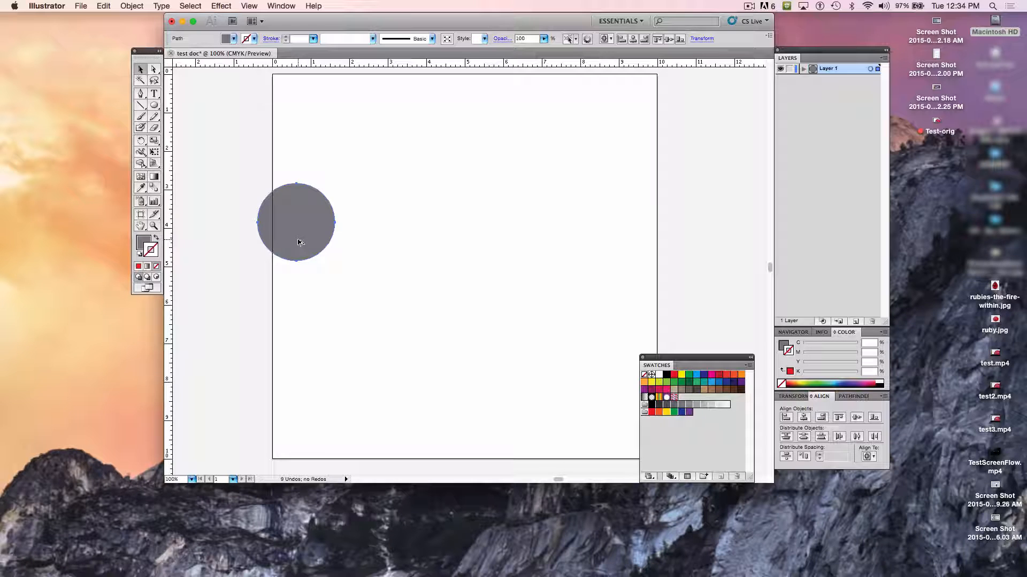
left_click_drag(297, 242, 382, 243)
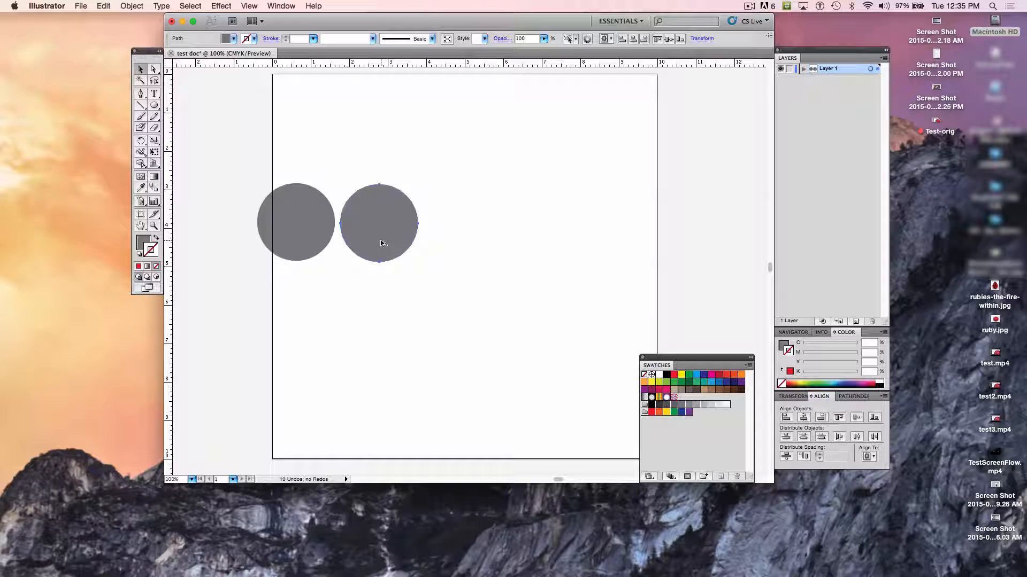
key("Delete")
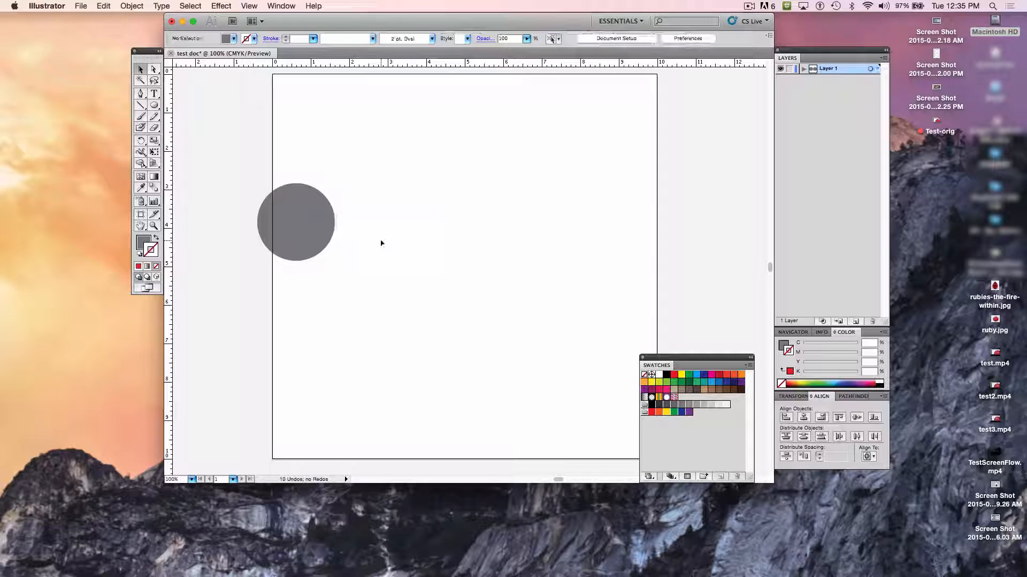
left_click(306, 239)
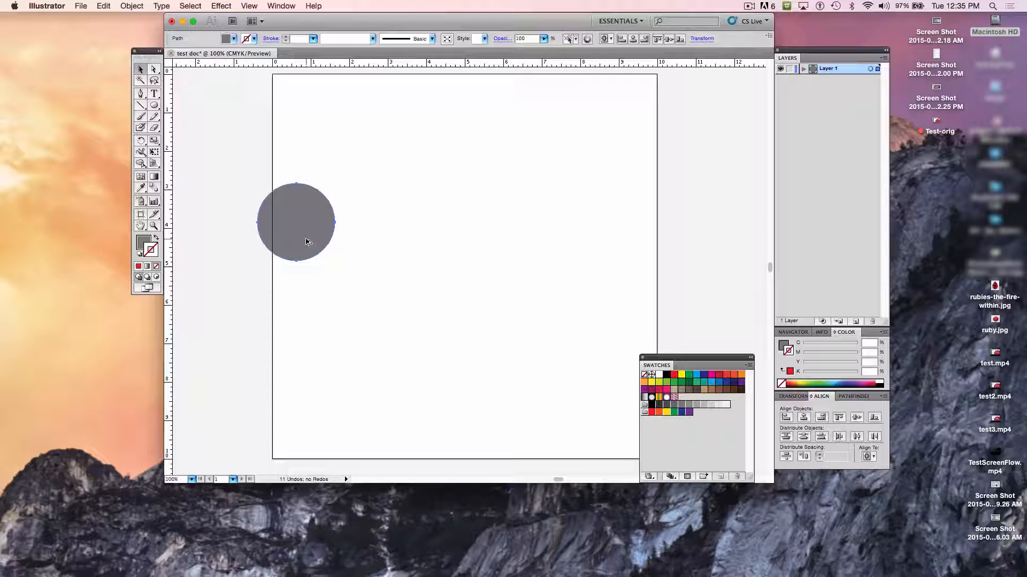
left_click_drag(306, 242, 391, 246)
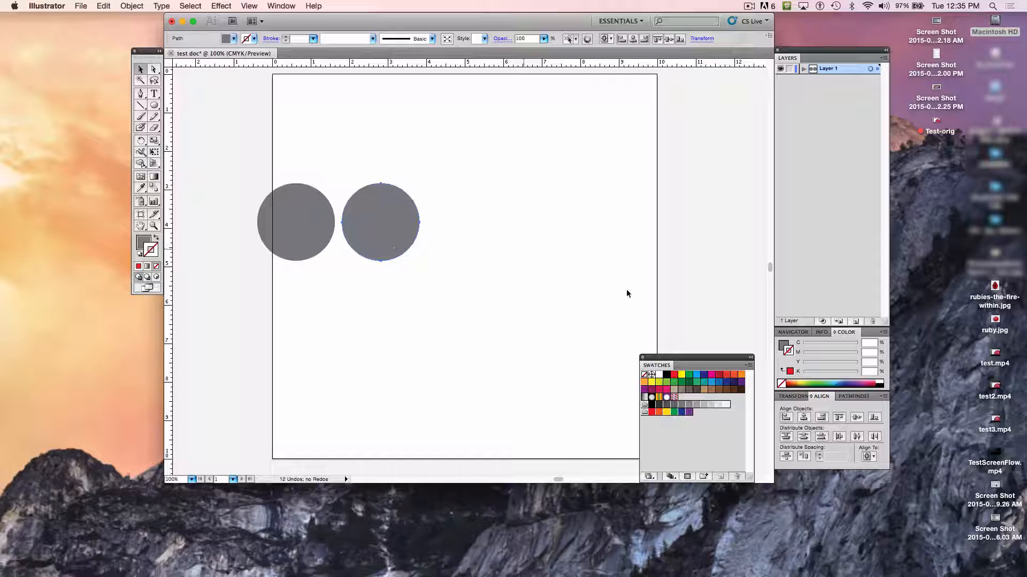
- Fill the second circle with the light gray K=30 swatch and keep its stroke set to None
left_click(697, 405)
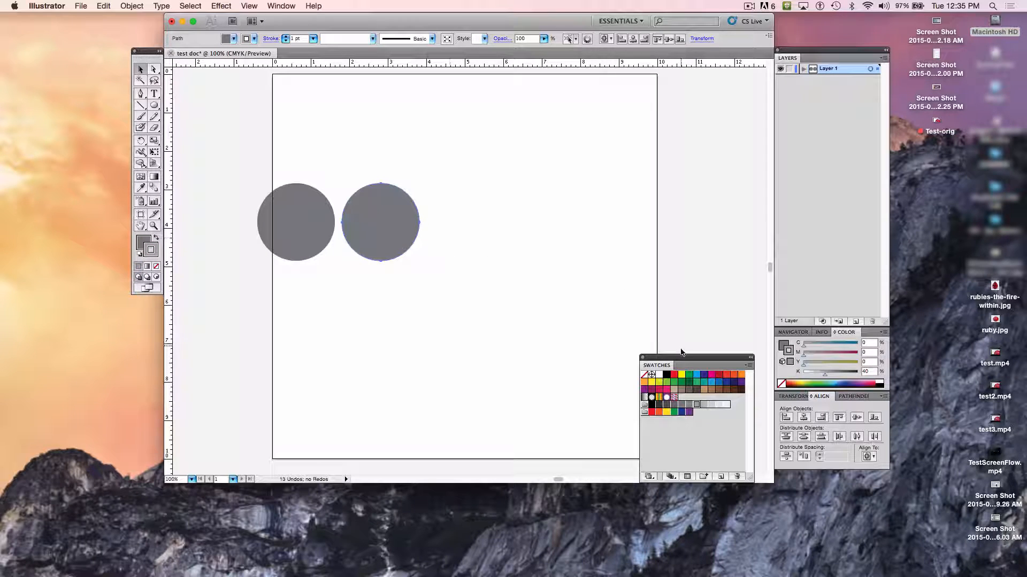
left_click(645, 377)
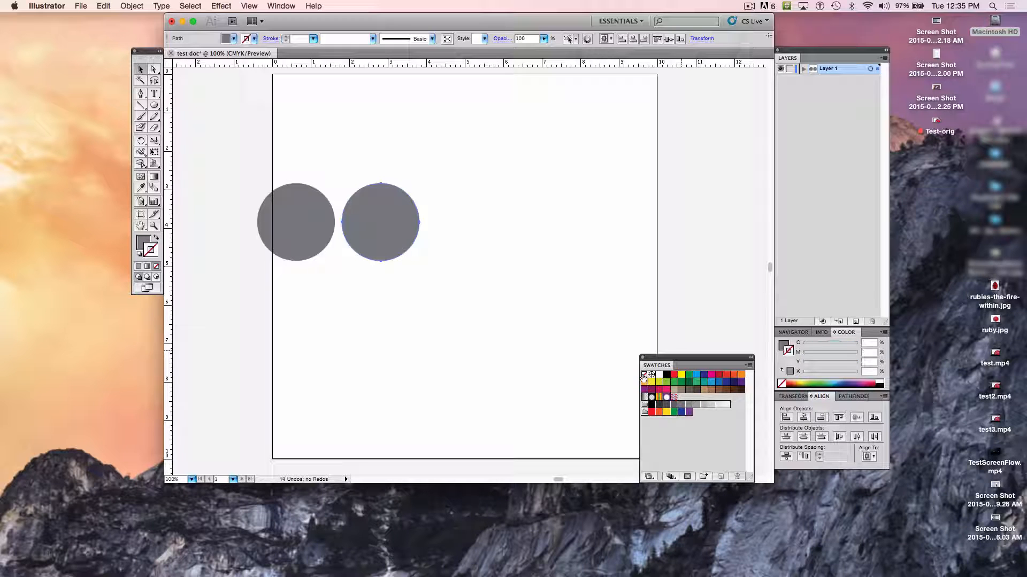
left_click(142, 244)
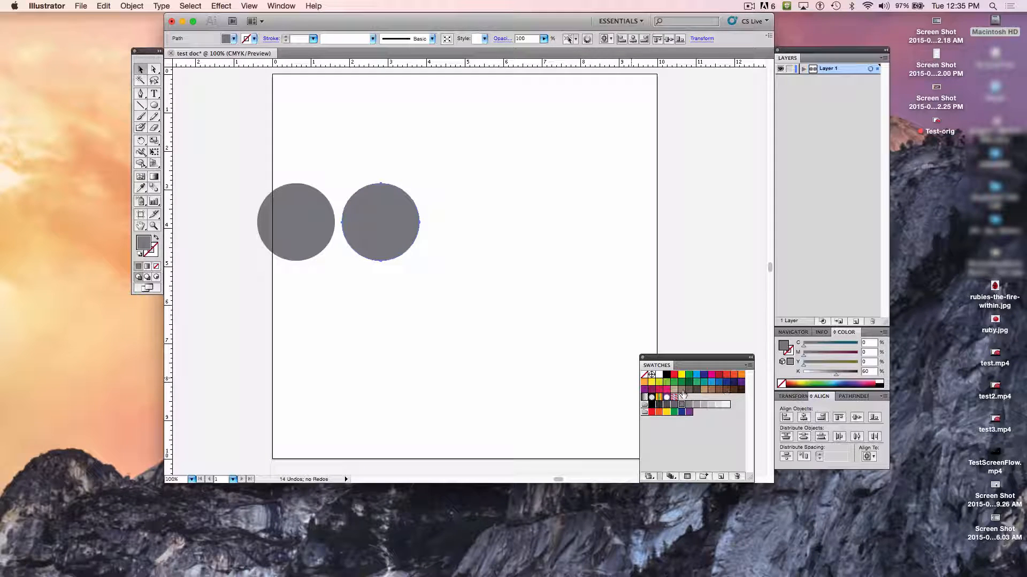
left_click(704, 404)
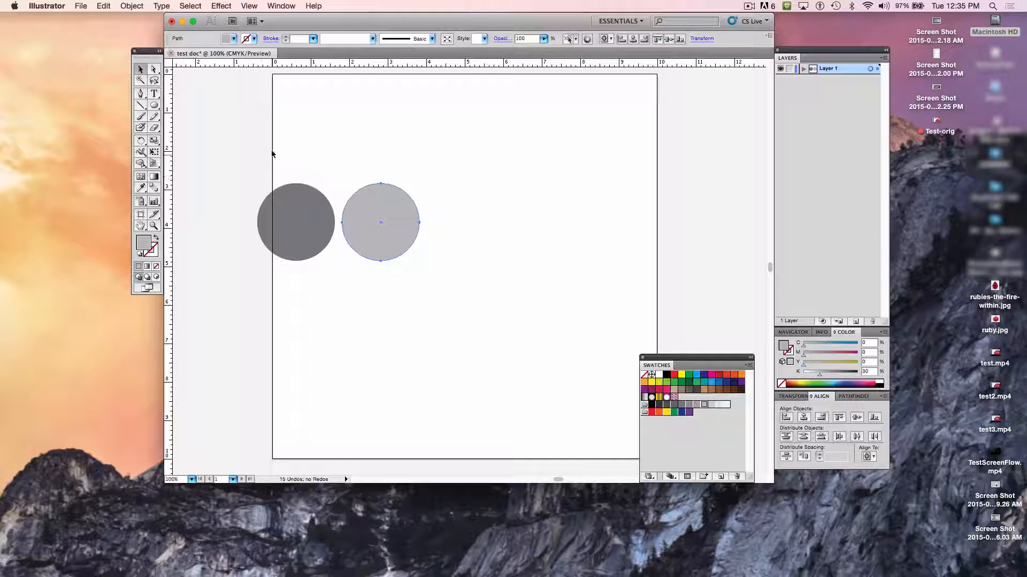
- Duplicate the two-circle pair and the resulting four circles to the right, forming an evenly spaced row of eight alternating grays
left_click_drag(269, 144, 414, 245)
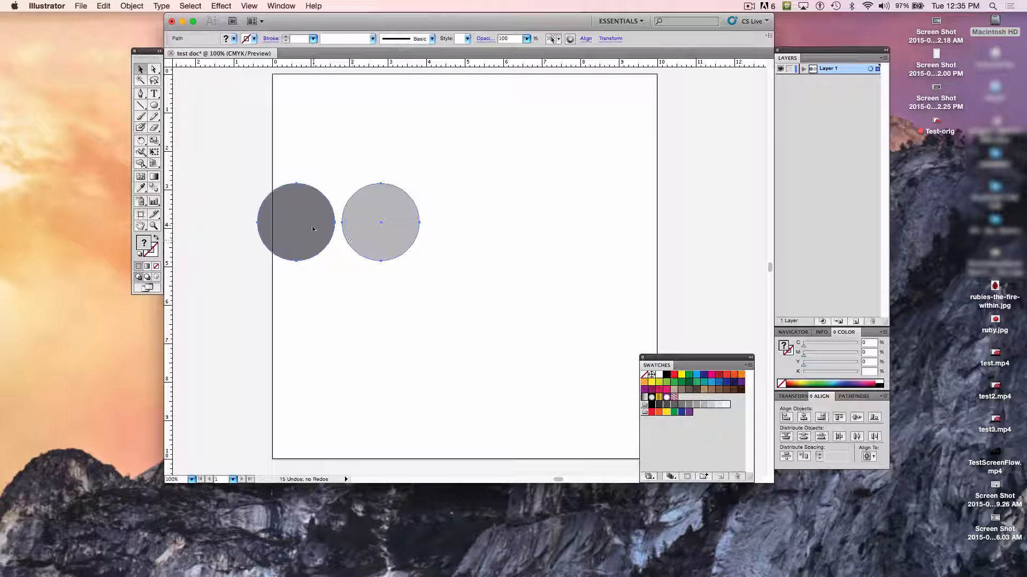
left_click_drag(313, 229, 480, 234)
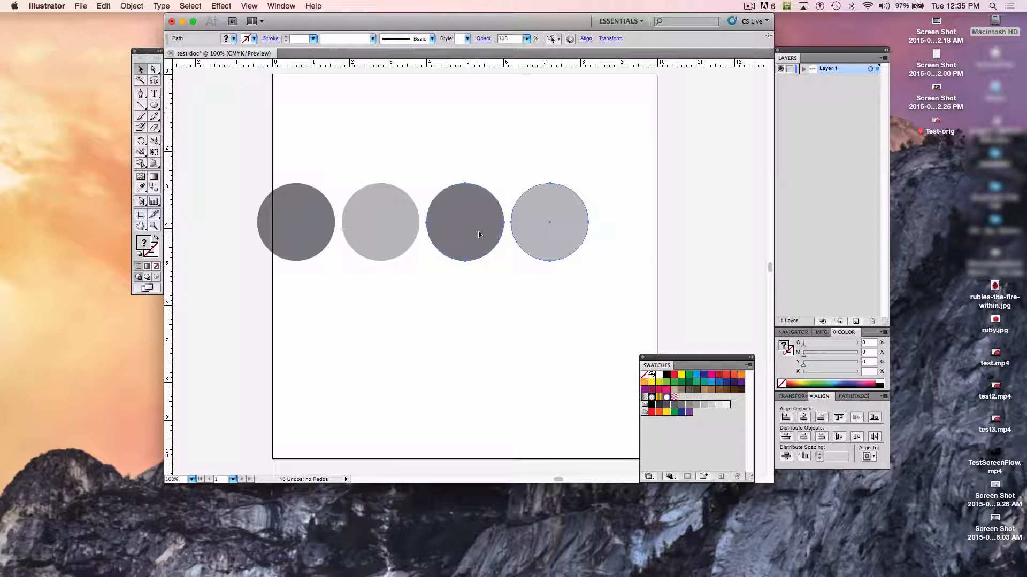
left_click_drag(225, 158, 573, 261)
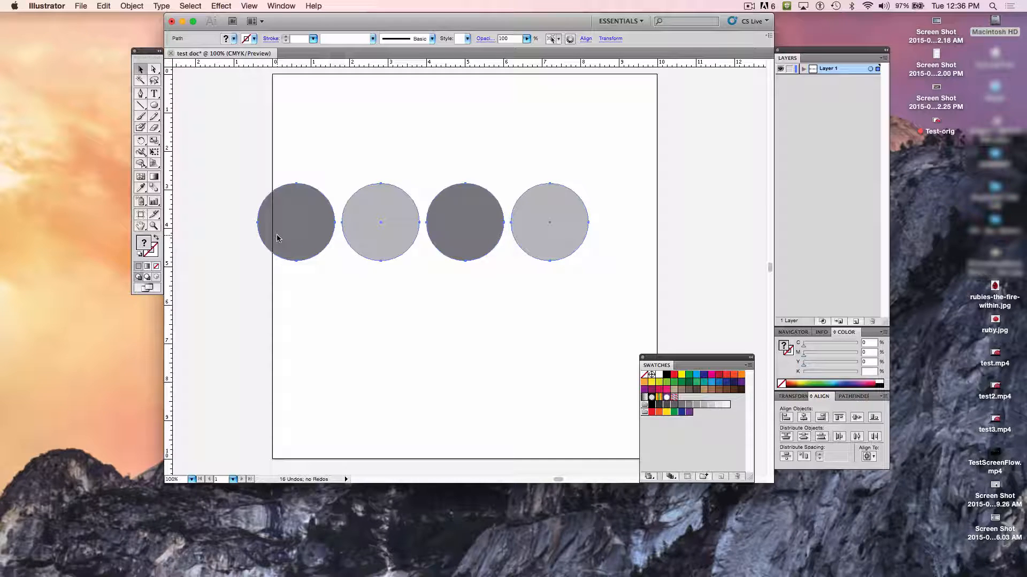
left_click_drag(277, 238, 615, 224)
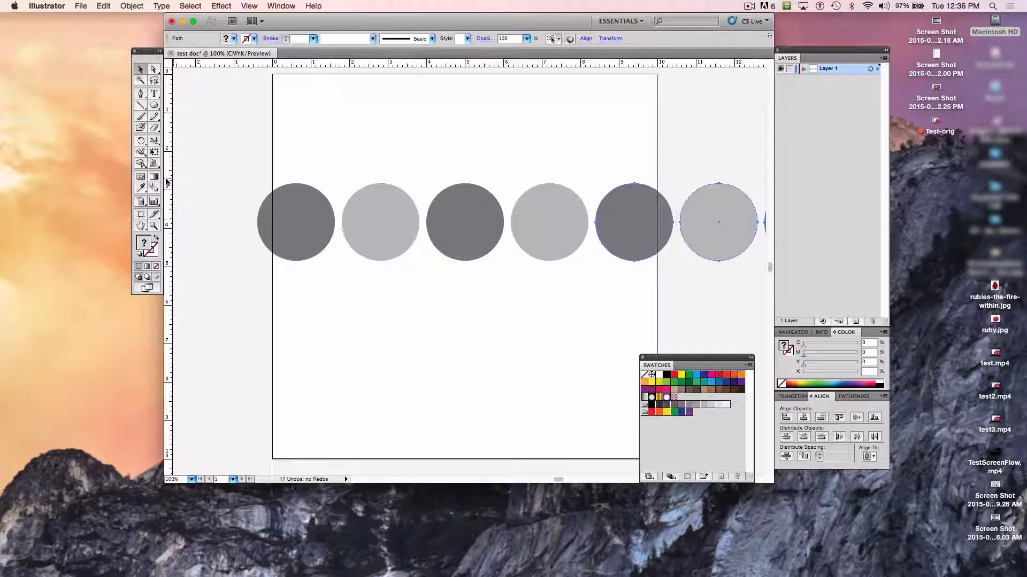
- Scale the whole row of eight circles down proportionally with Free Transform and nudge it right to fit within the artboard's width
left_click(154, 226)
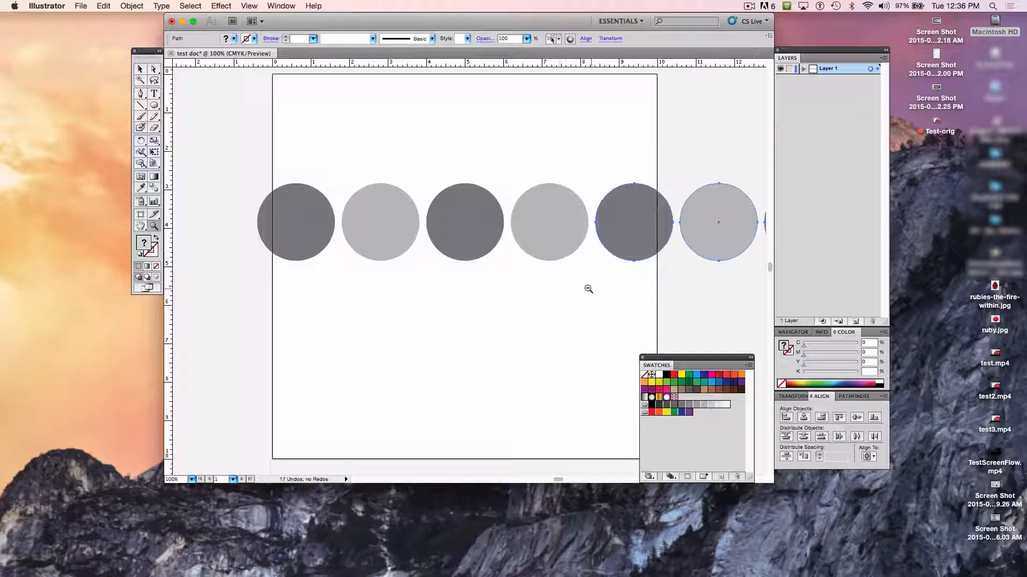
left_click(569, 280, "alt")
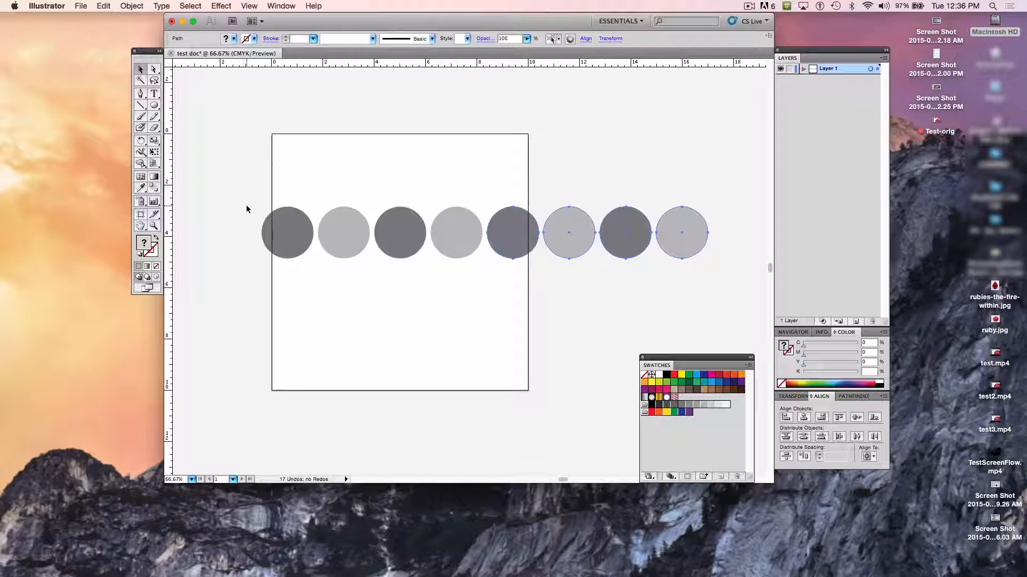
left_click_drag(241, 193, 745, 289)
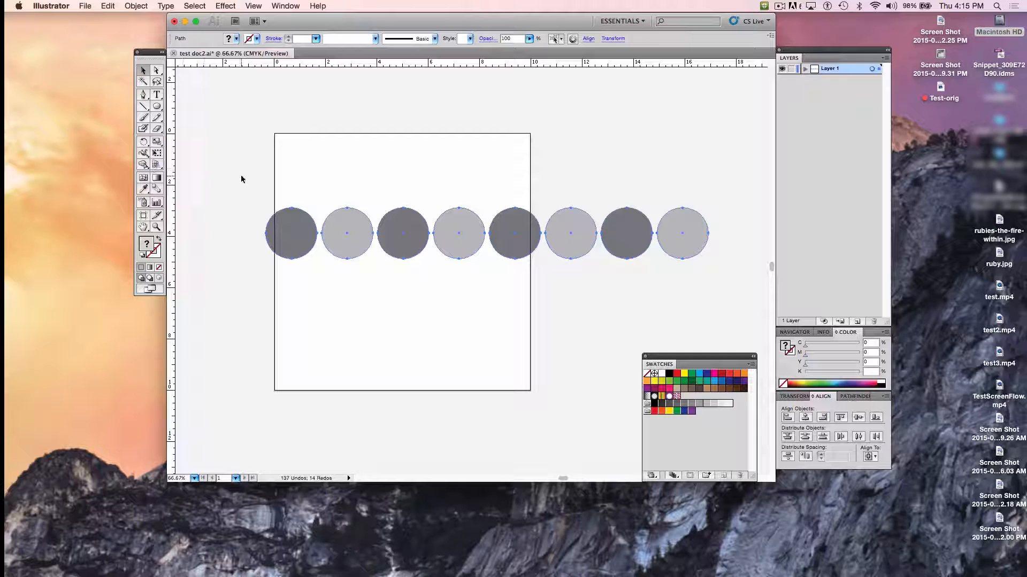
key("e")
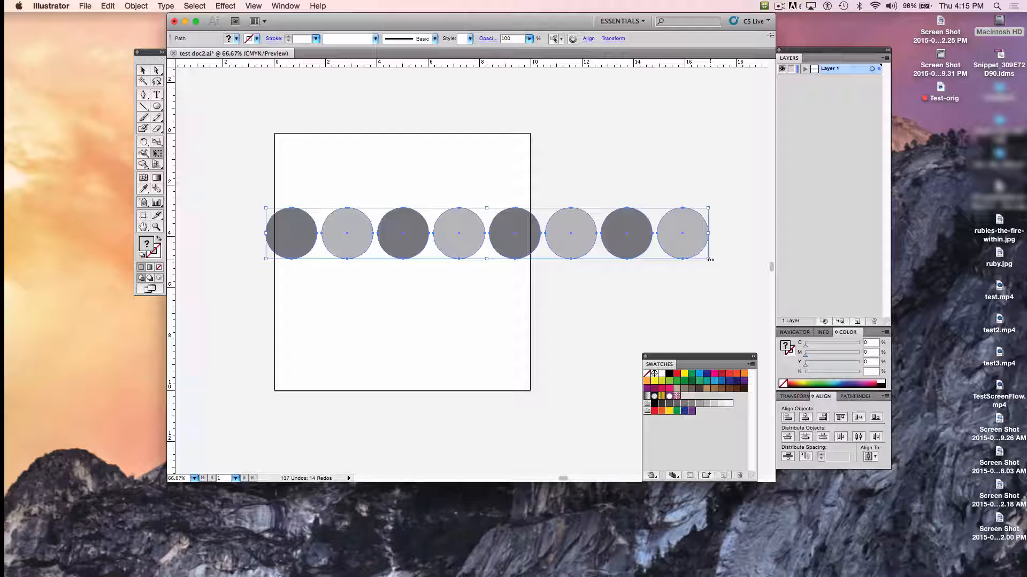
left_click_drag(710, 260, 509, 233)
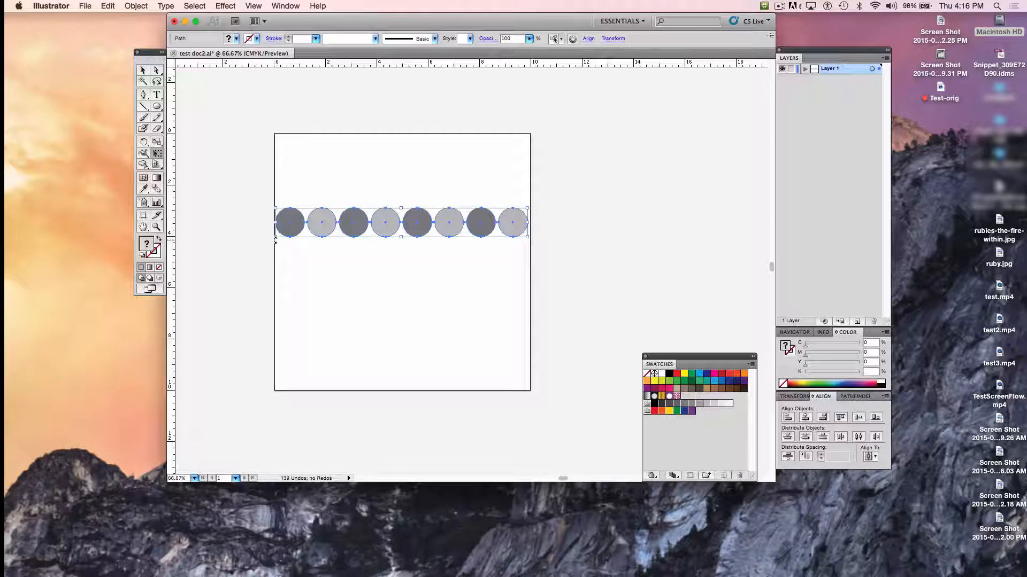
left_click_drag(273, 239, 274, 239)
key("Right")
key("Right")
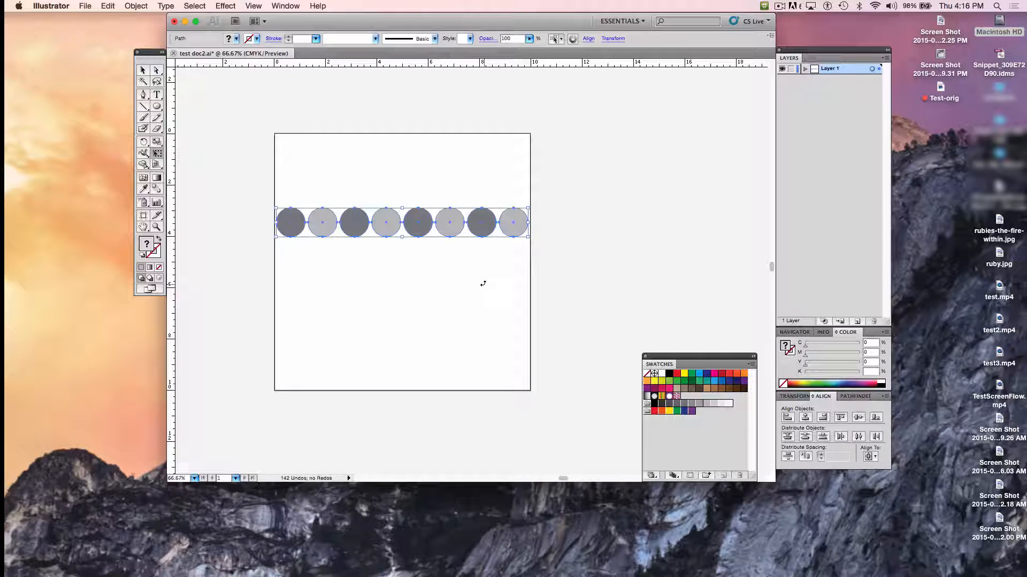
key("Right")
key("Right")
- Select only the fourth circle and move it out of the row into the empty area below
key("v")
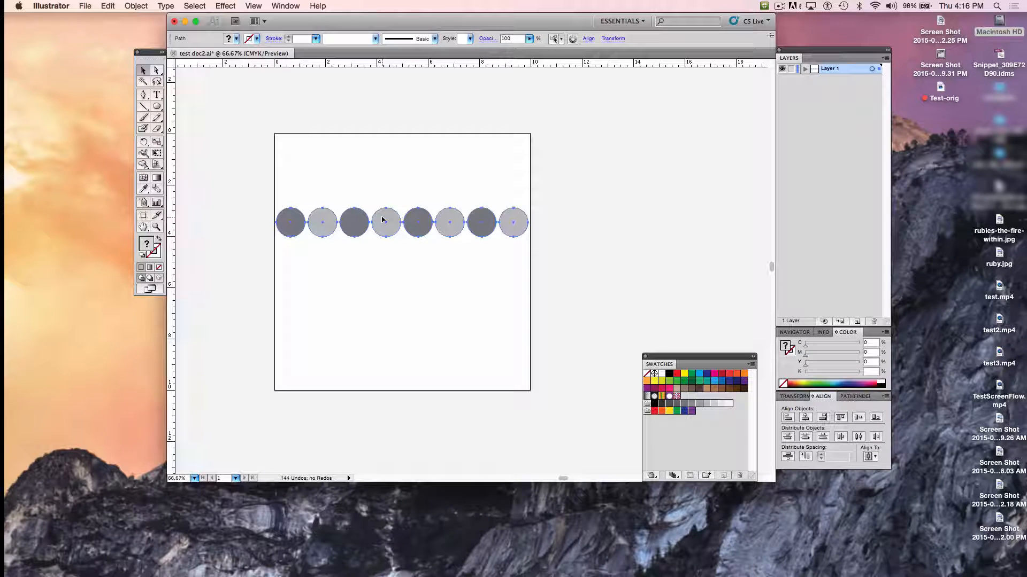
left_click(382, 226)
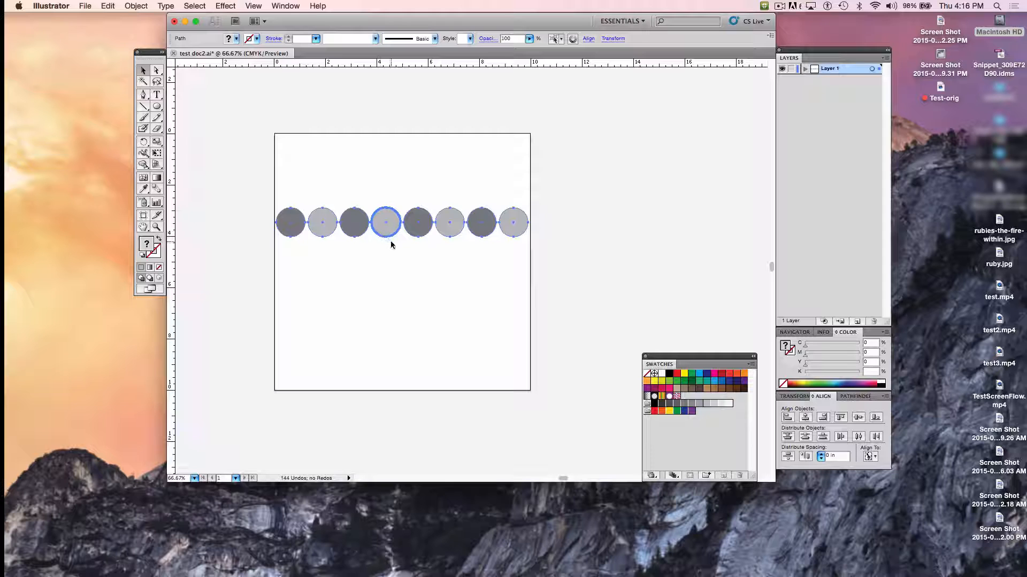
left_click(383, 230)
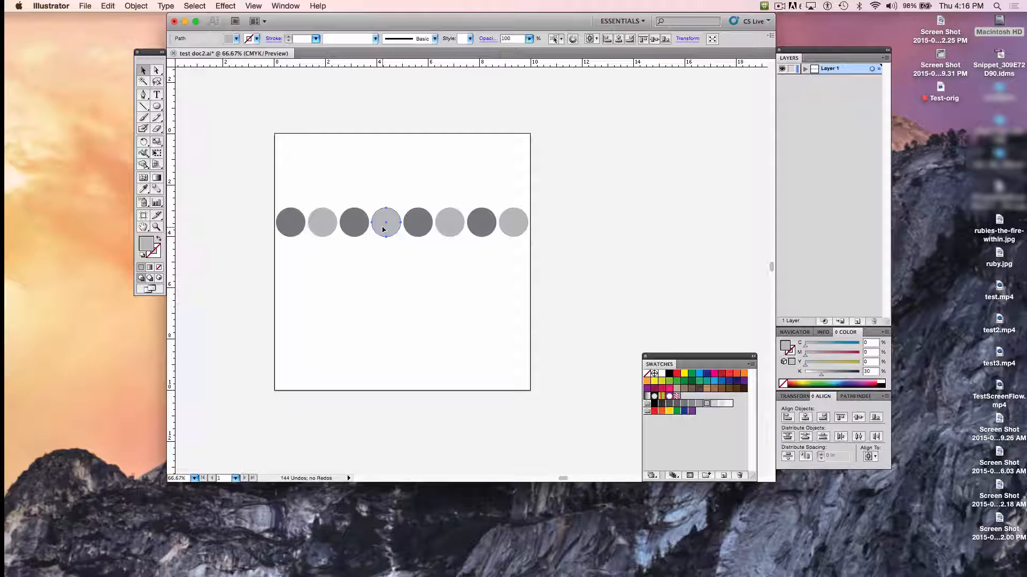
left_click(413, 295)
left_click_drag(439, 286, 404, 314)
- Enlarge the separated circle proportionally to about 2.8 in in diameter with Free Transform and reposition it just below the row
key("e")
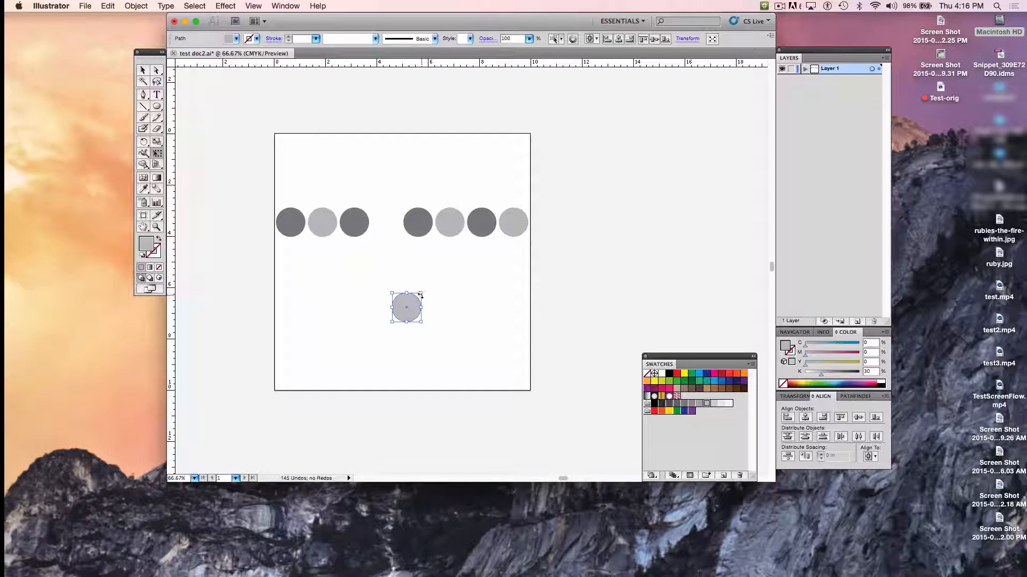
left_click_drag(422, 293, 464, 250)
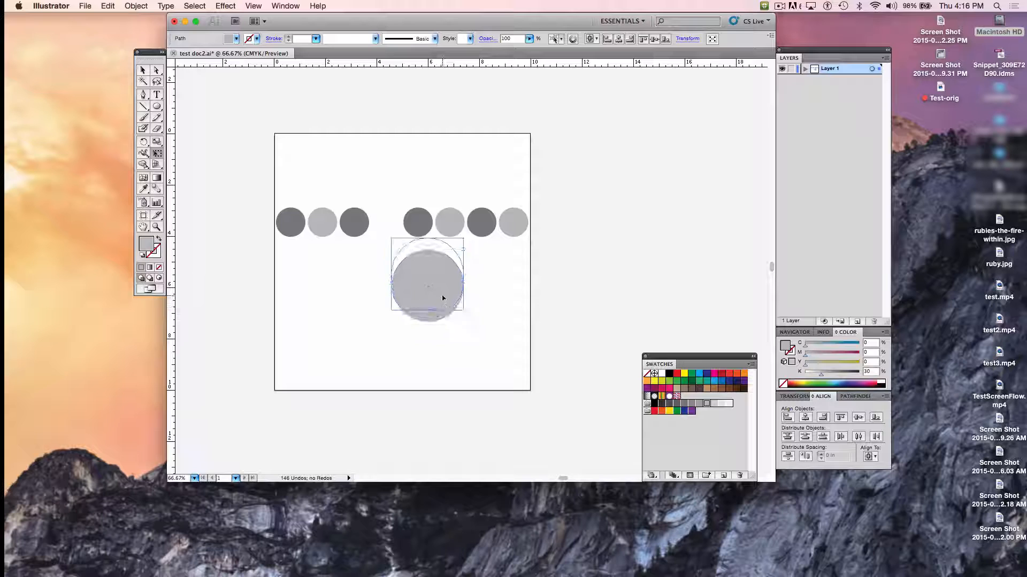
left_click_drag(443, 310, 428, 319)
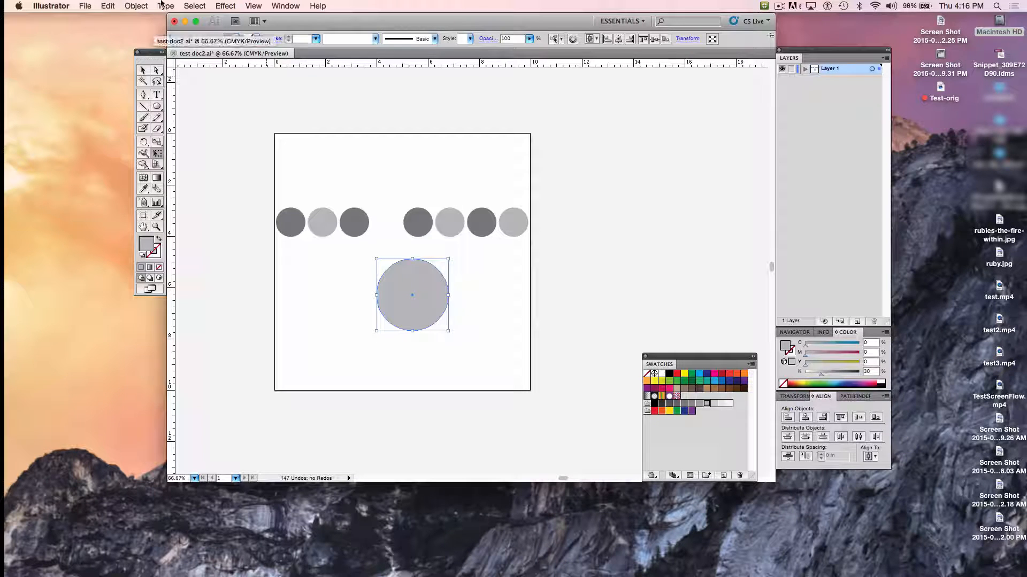
- Send the large circle to the back and move it up into the row, behind the dark fifth circle
left_click(136, 6)
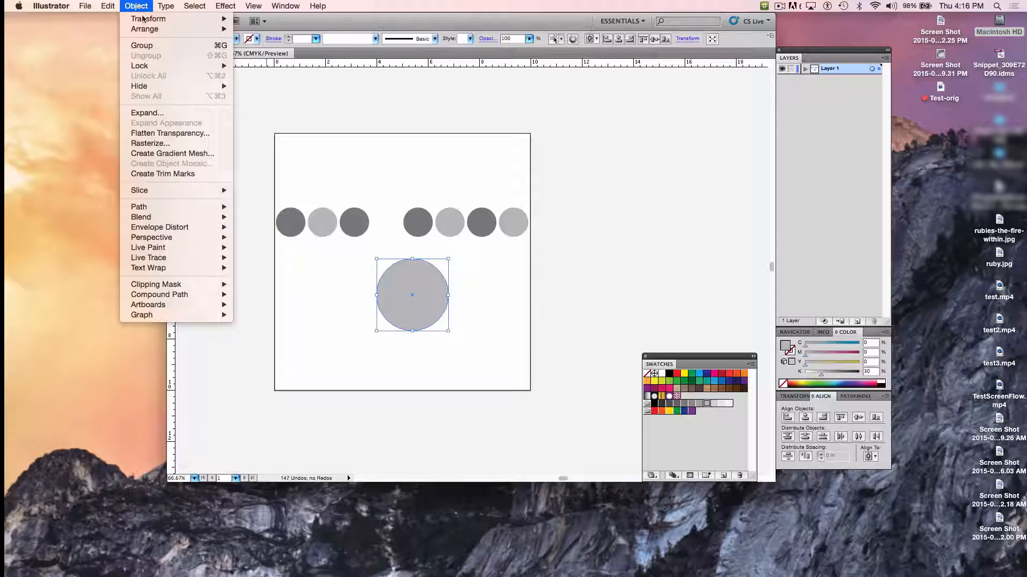
mouse_move(171, 29)
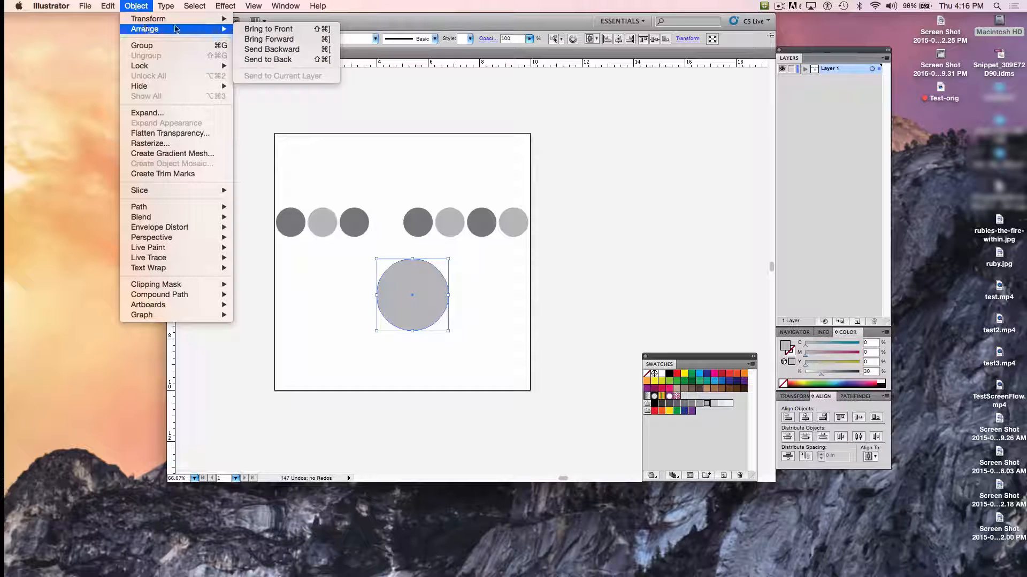
left_click(276, 59)
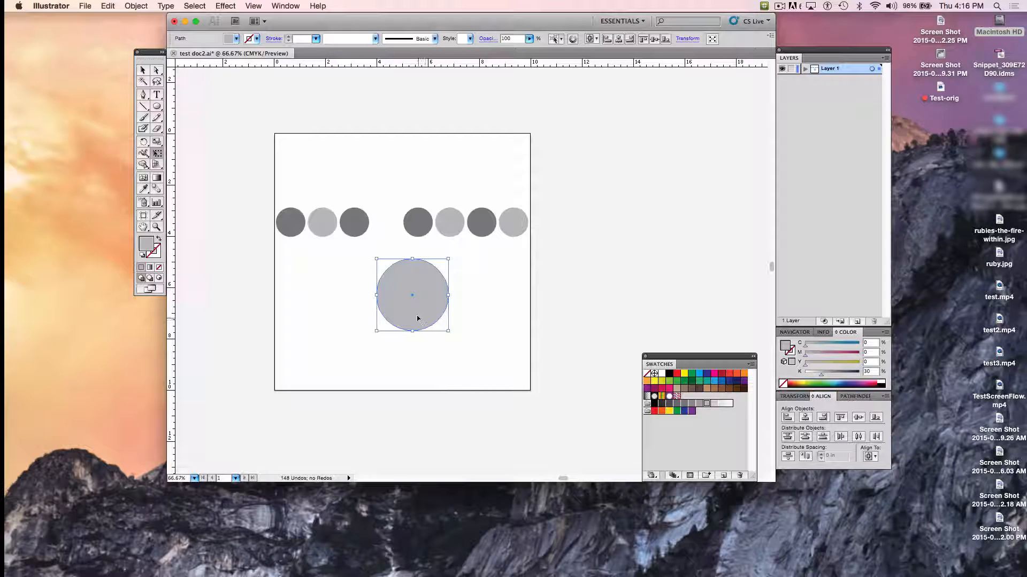
left_click_drag(418, 319, 415, 244)
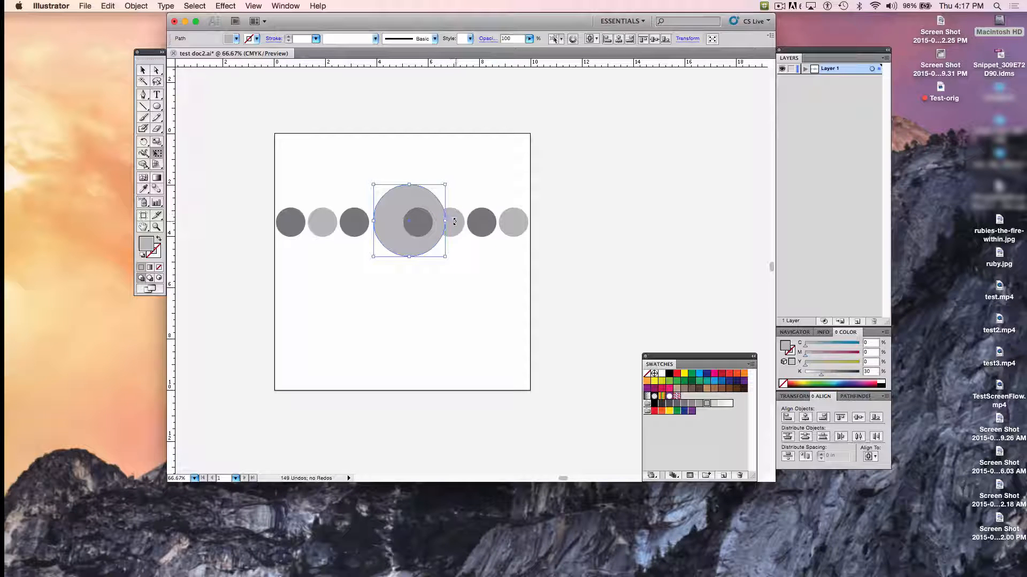
- Fill the large circle with the 10% black swatch and nudge it slightly down and left within the row
left_click(722, 404)
left_click(722, 405)
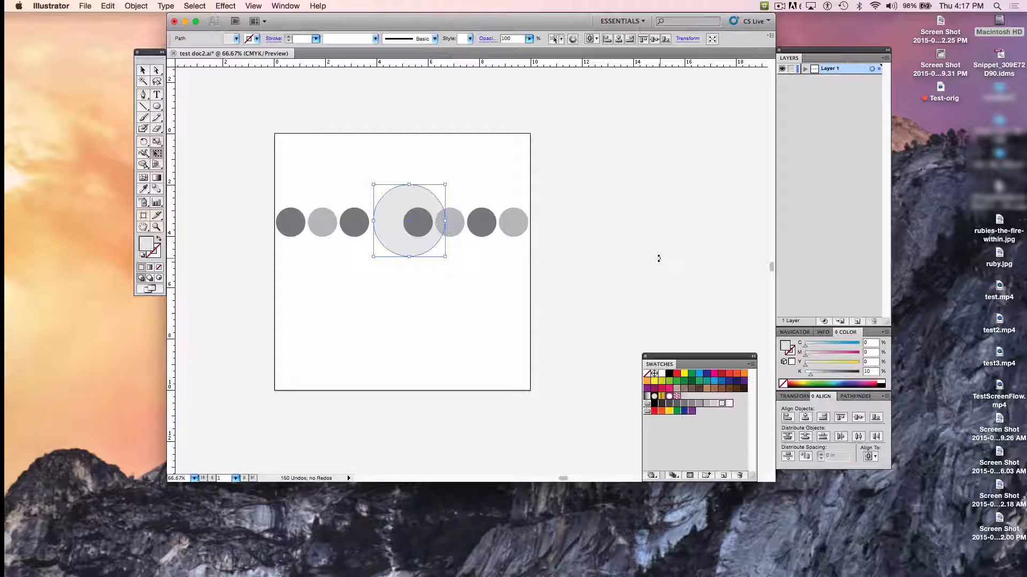
key("Down")
key("Down")
key("Down")
key("Down")
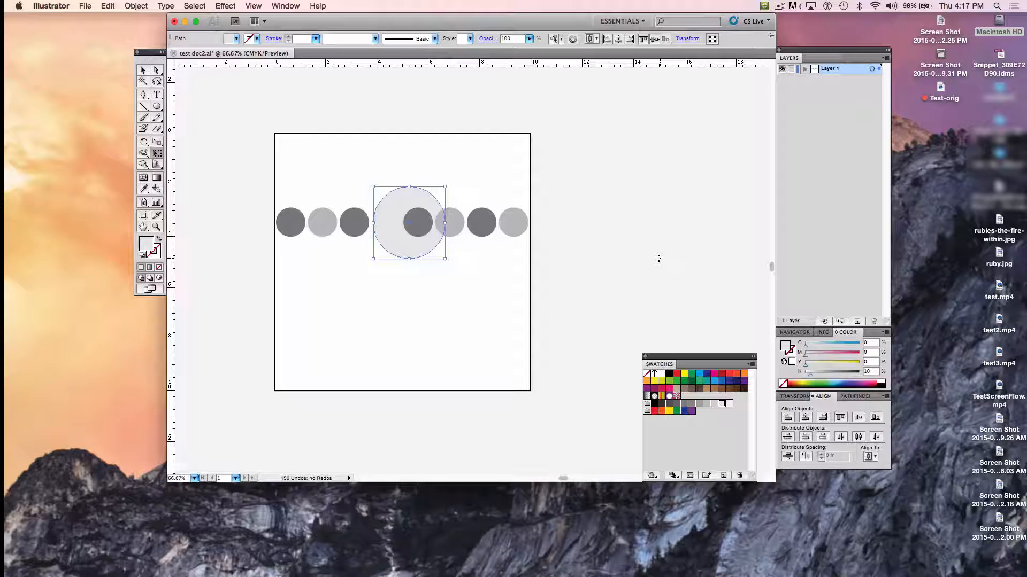
key("Left")
key("Left")
key("Left")
key("Left")
key("Left")
key("Left")
key("Left")
key("Left")
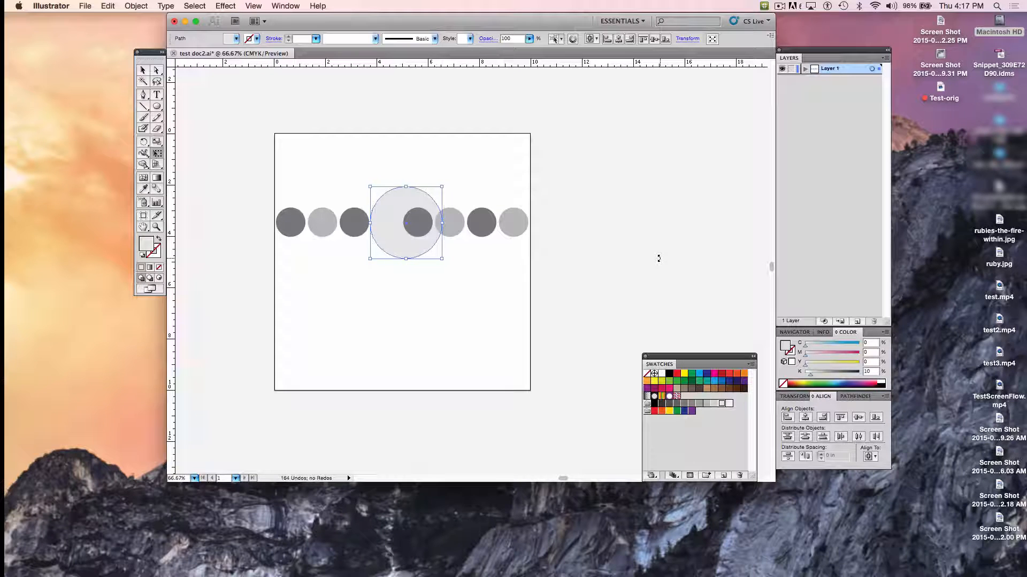
key("Left")
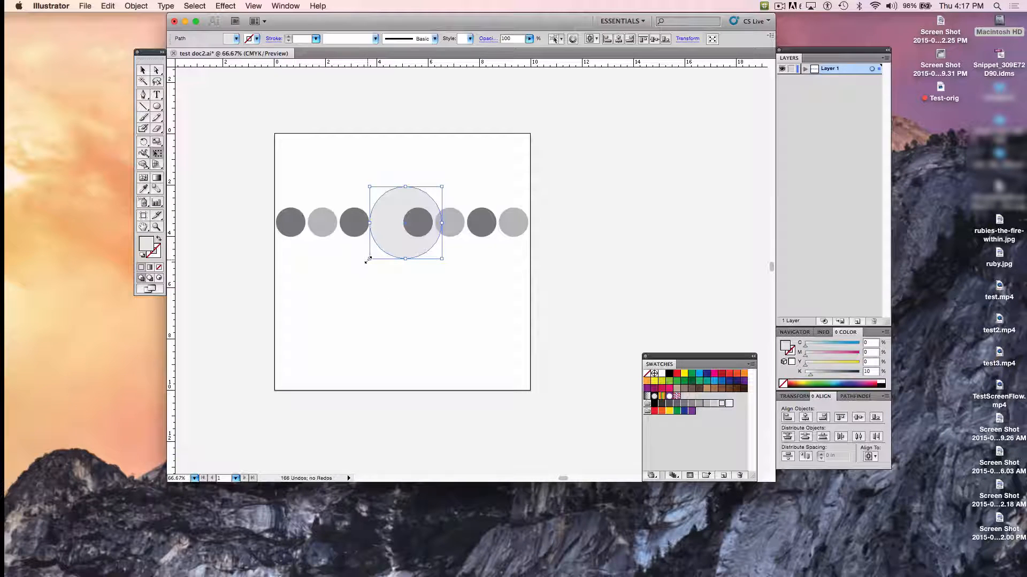
- Enlarge the large circle proportionally to about 3.06 in in diameter and nudge it up to center it vertically on the row
left_click_drag(368, 259, 360, 261)
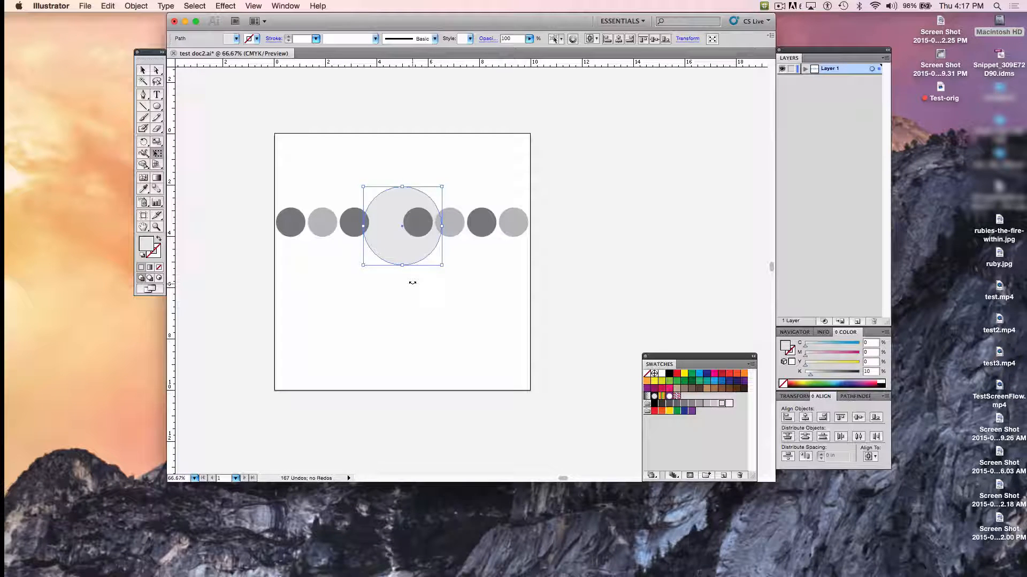
key("Up")
key("Up")
key("Up")
key("Up")
key("Up")
key("Up")
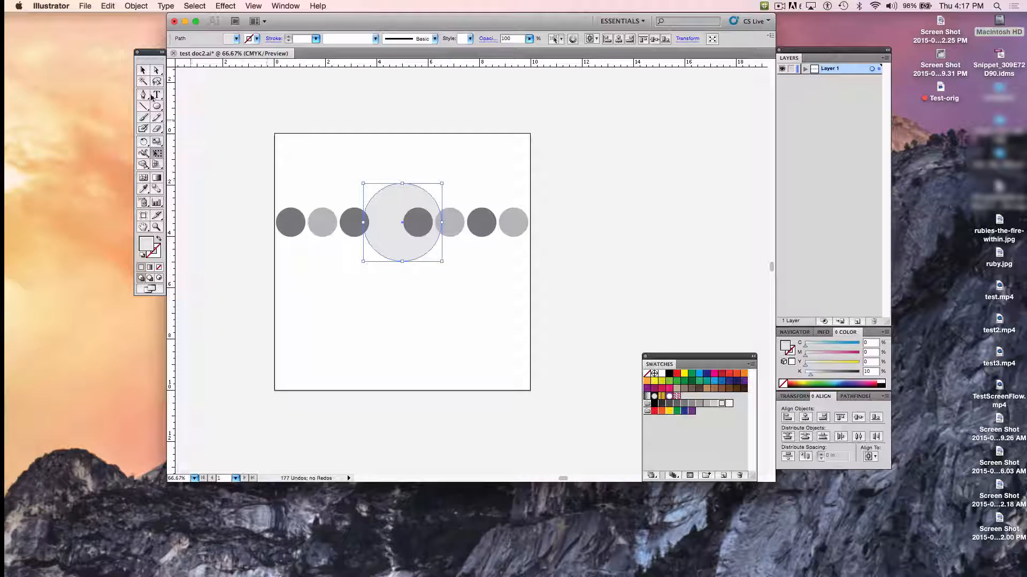
- Select all the circles, move the whole row down slightly on the artboard, and deselect them
left_click(143, 70)
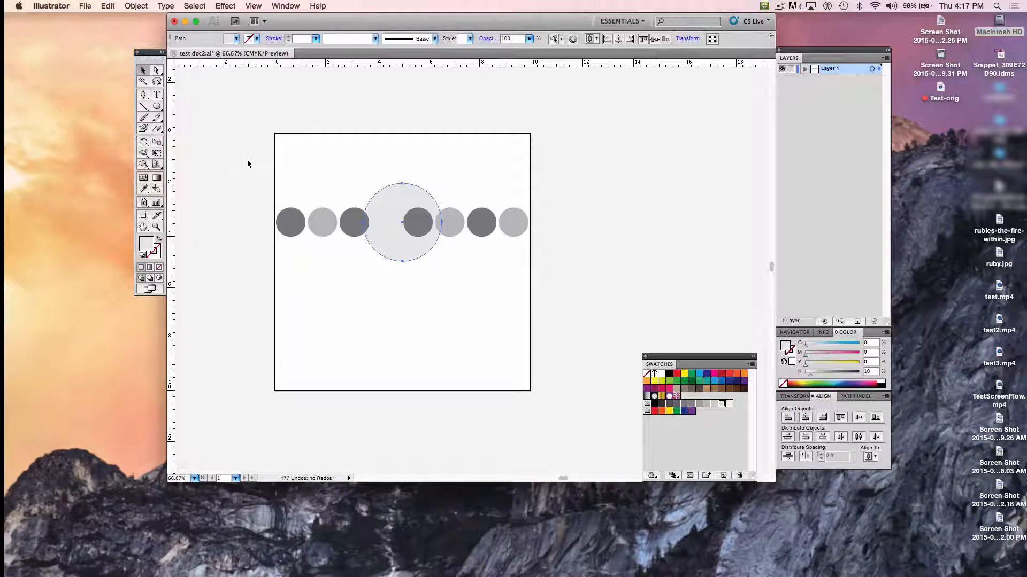
left_click_drag(245, 167, 531, 271)
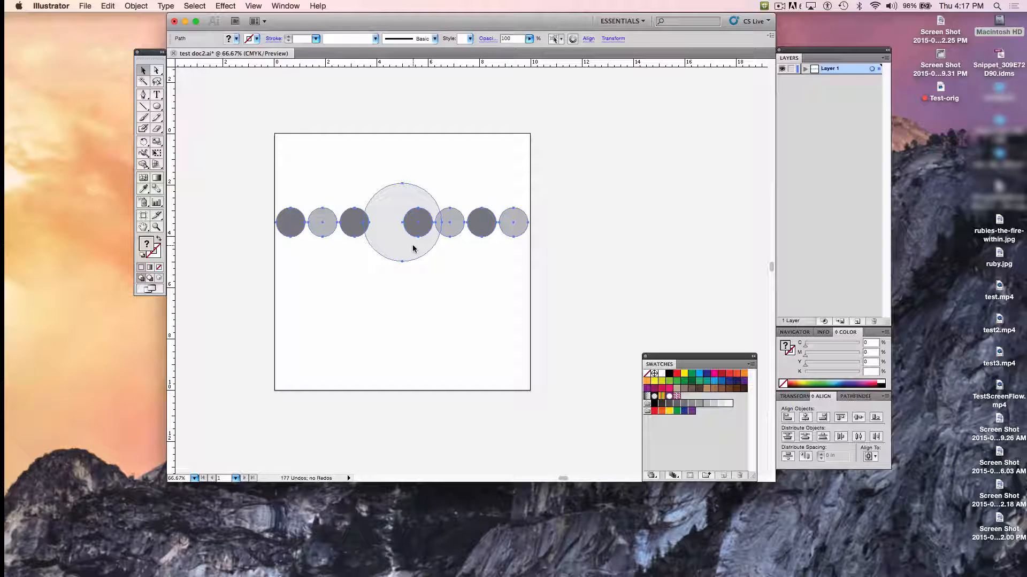
left_click_drag(412, 249, 414, 256)
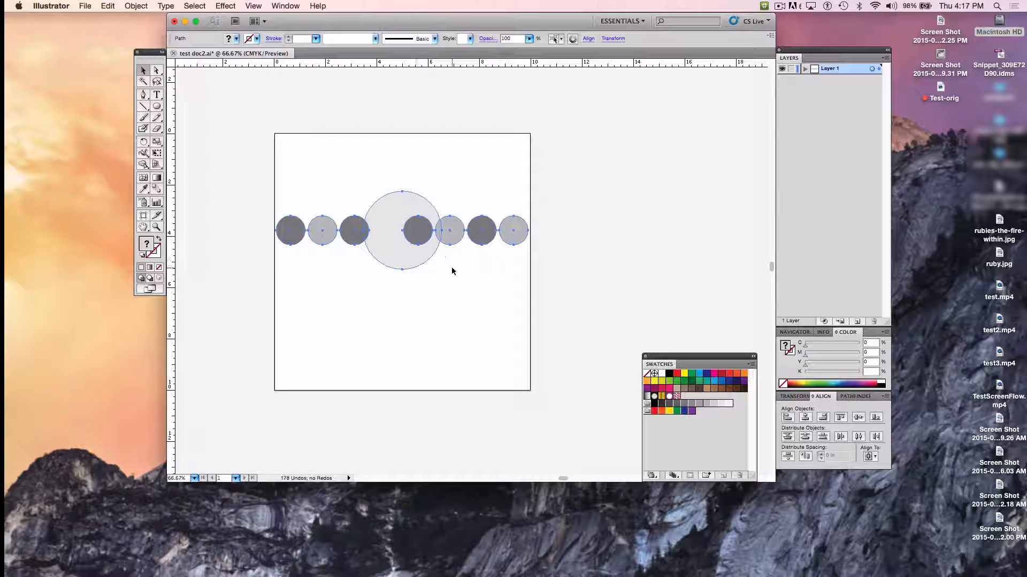
key("Down")
key("Down")
key("Down")
key("Down")
key("Down")
key("Down")
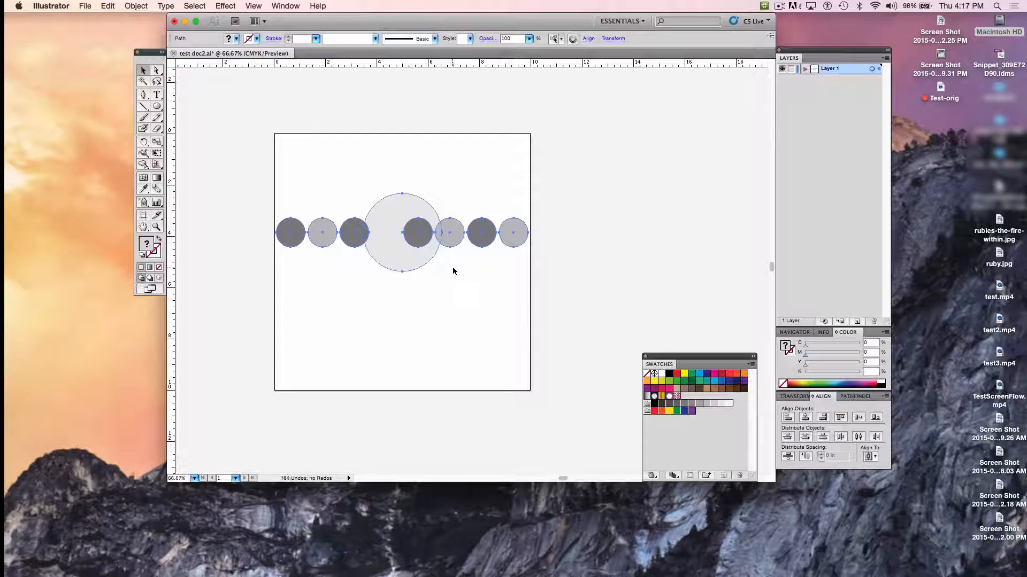
left_click(594, 242)
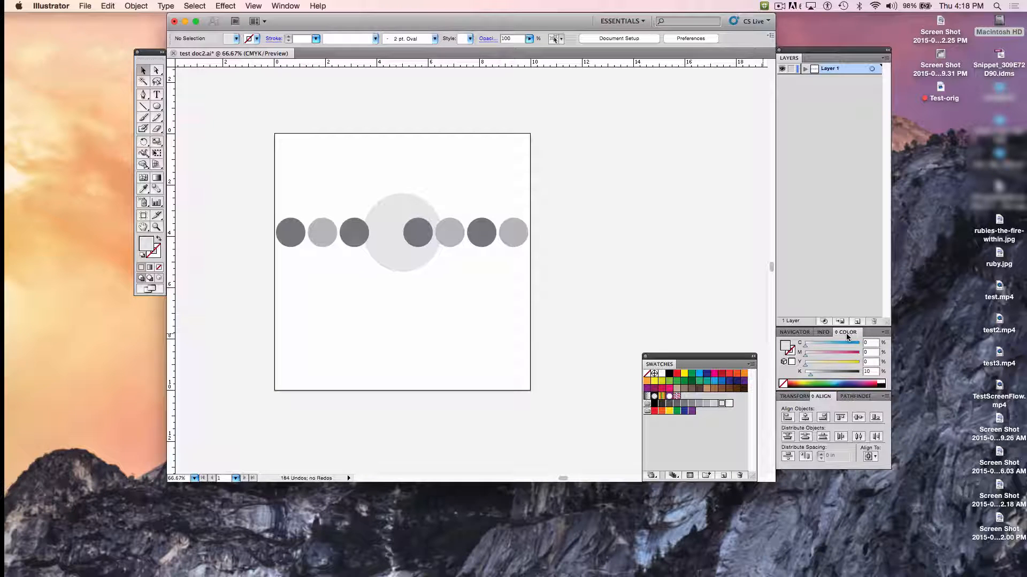
- Detach the Color panel to float beside the artboard and place the Swatches panel below it
left_click_drag(847, 337, 649, 134)
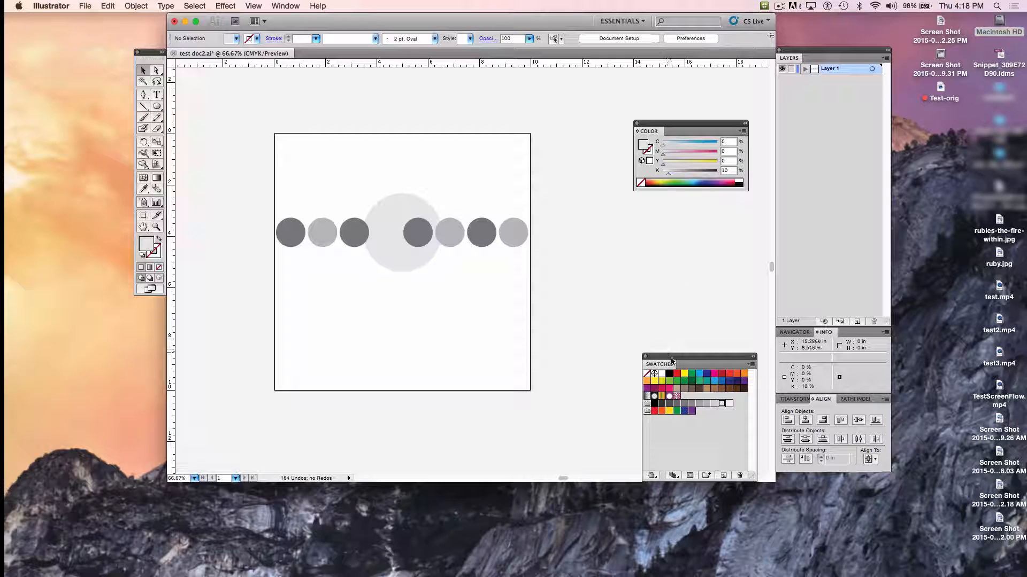
left_click_drag(672, 361, 663, 282)
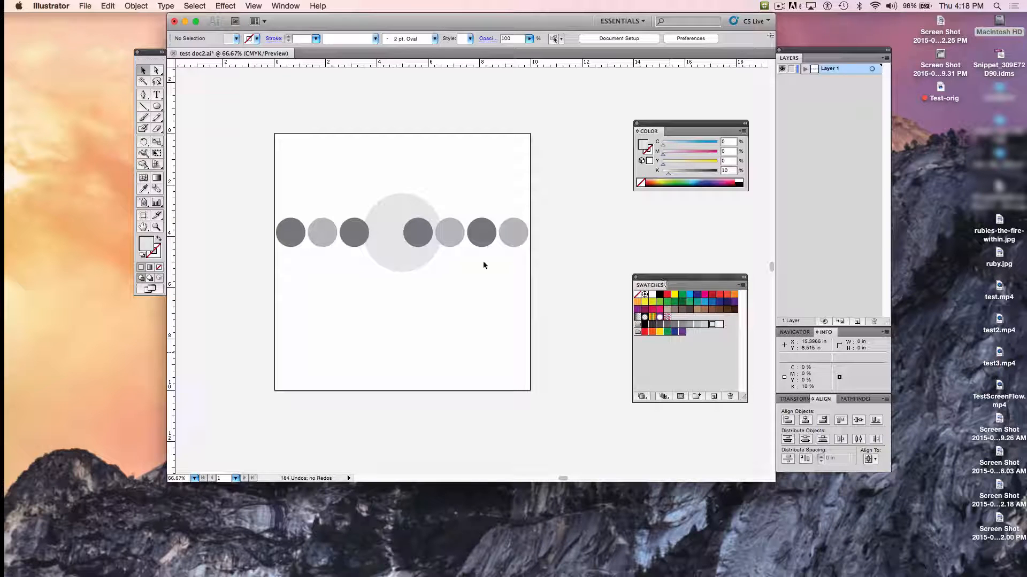
- Fill the first circle with light orange (M 35, Y 85) and the second with orange (M 50, Y 100)
left_click(287, 233)
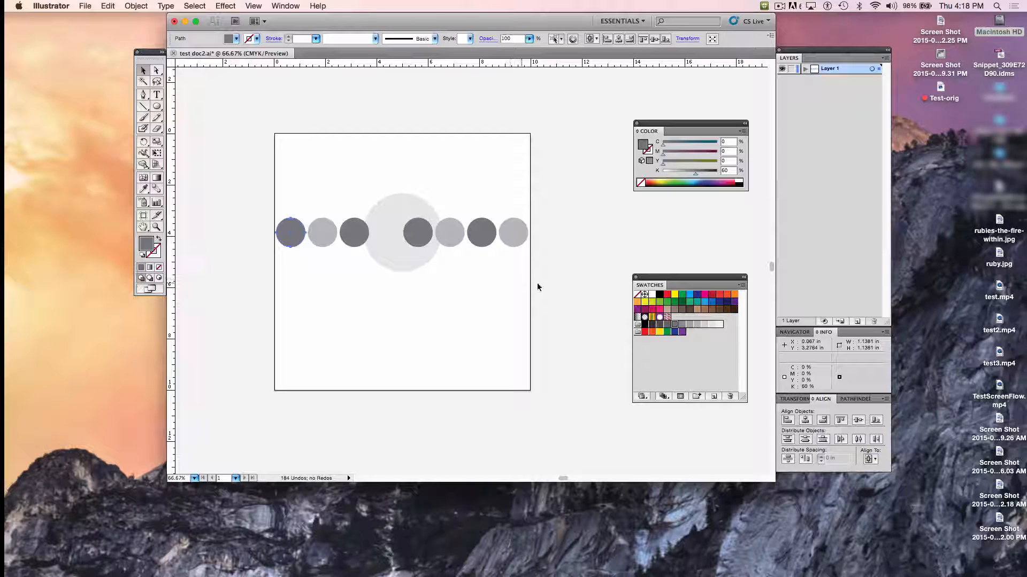
left_click(637, 302)
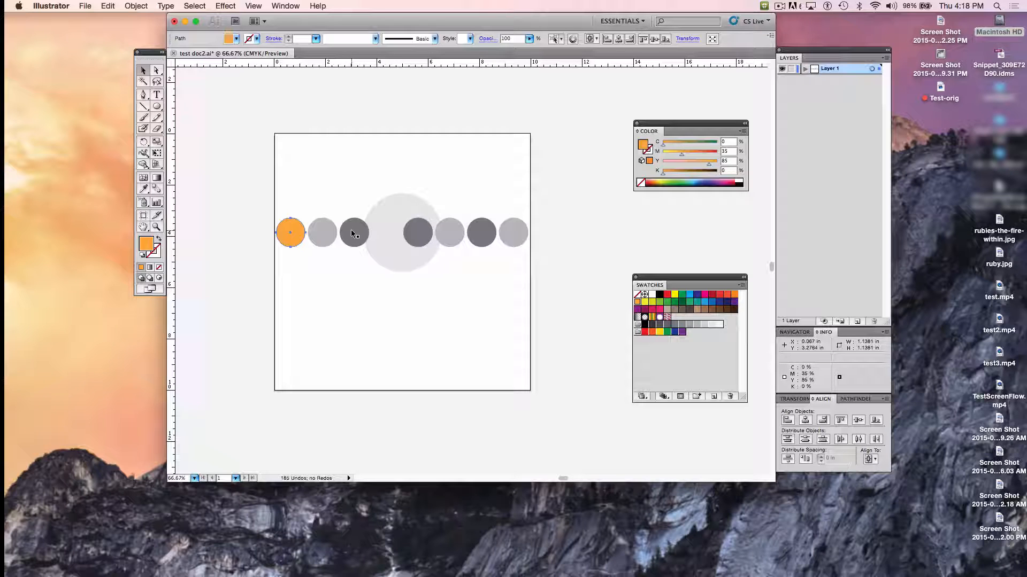
left_click(321, 235)
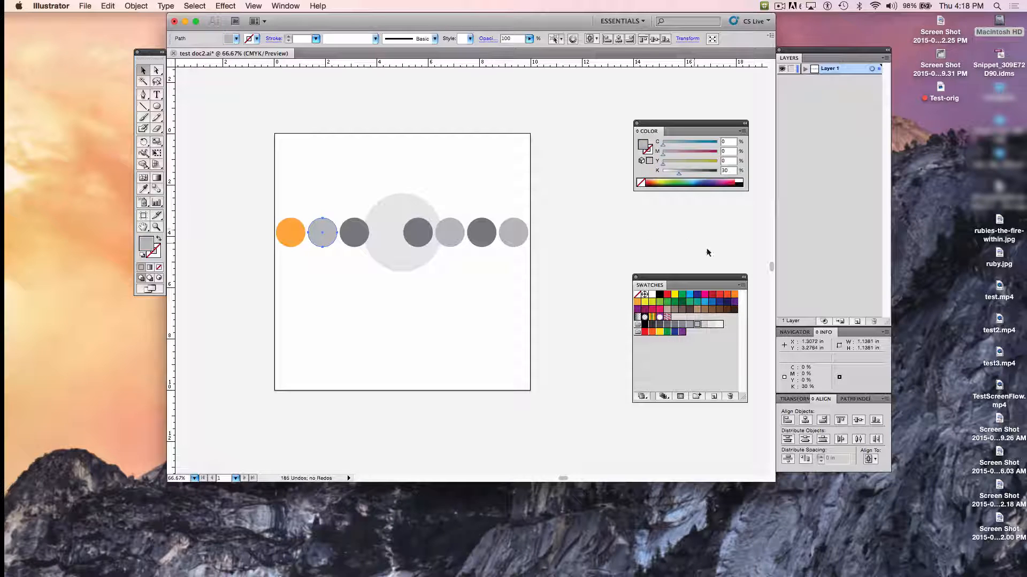
left_click(734, 294)
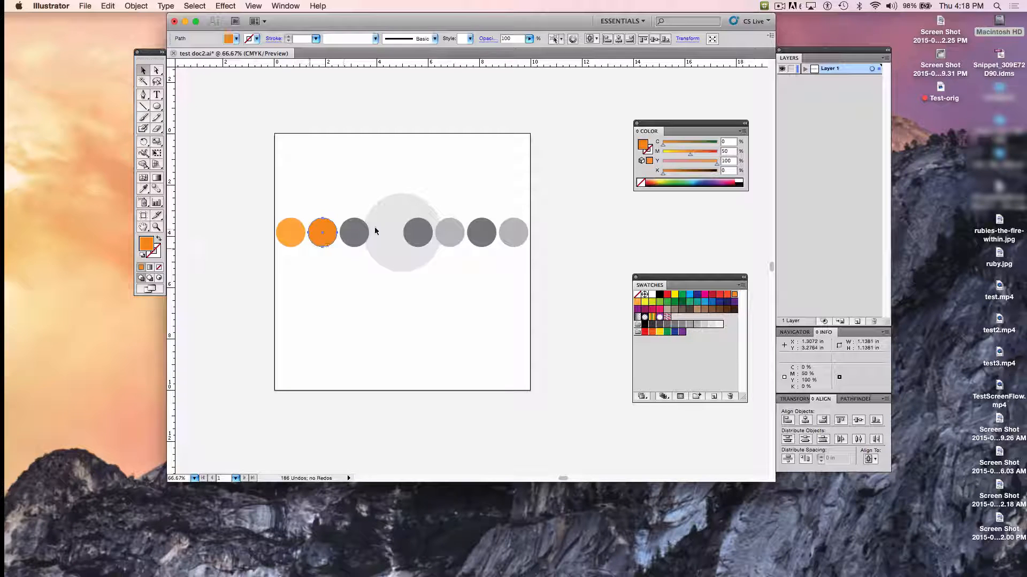
- Fill the third circle with brown (C 40, M 65, Y 90, K 35) and the large circle with tan (C 25, M 25, Y 40)
left_click(350, 242)
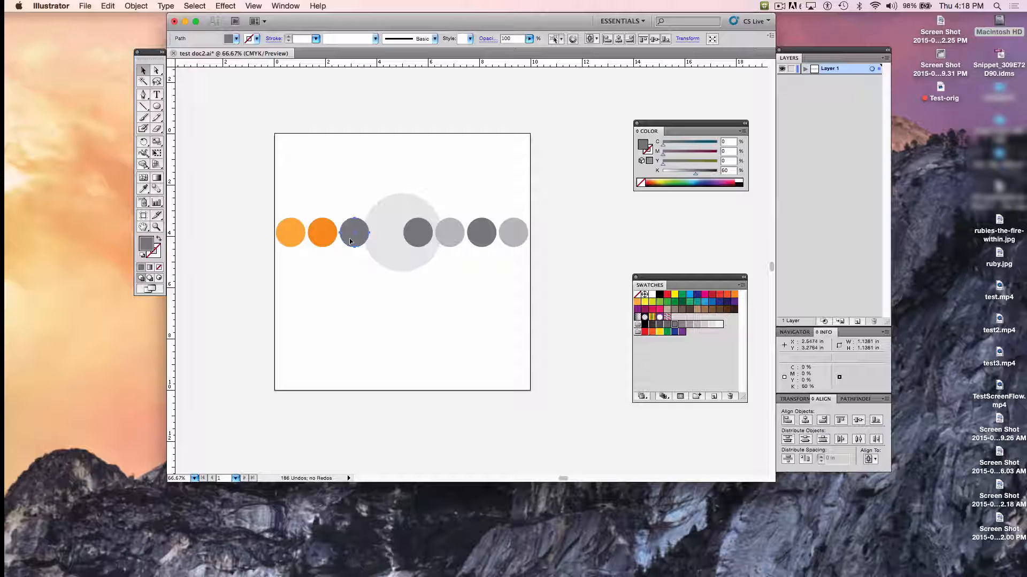
left_click(719, 310)
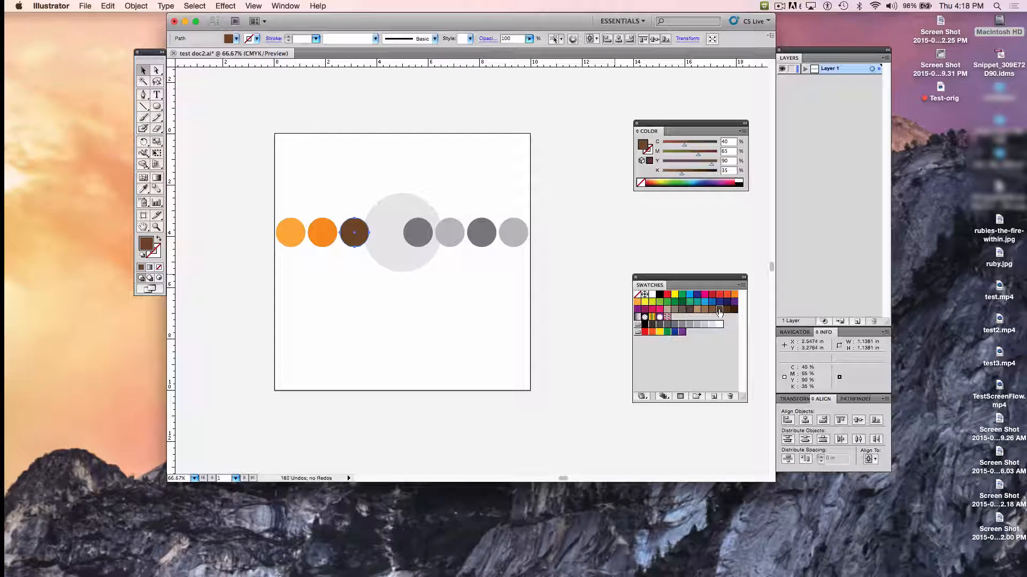
left_click(394, 214)
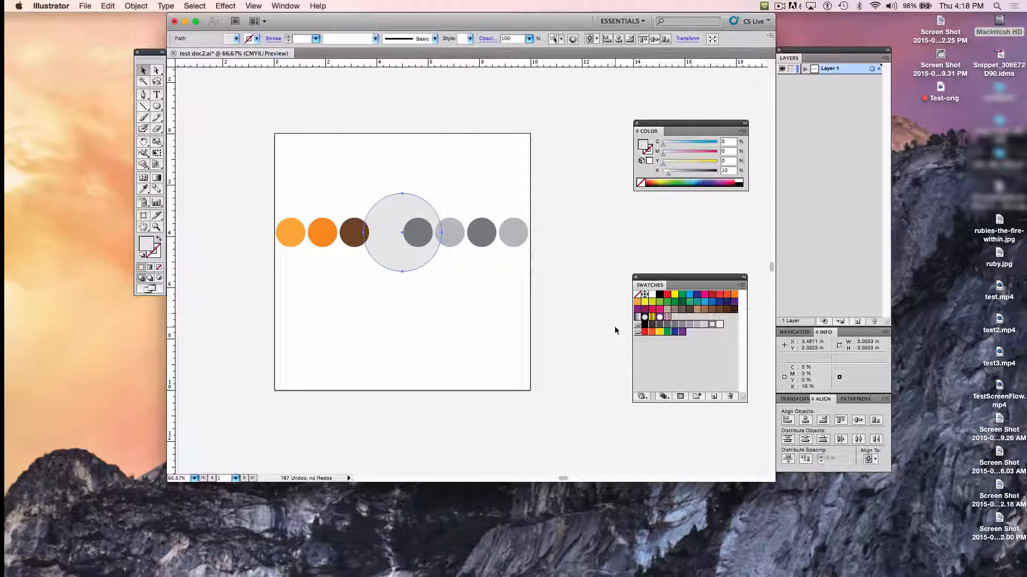
left_click(666, 310)
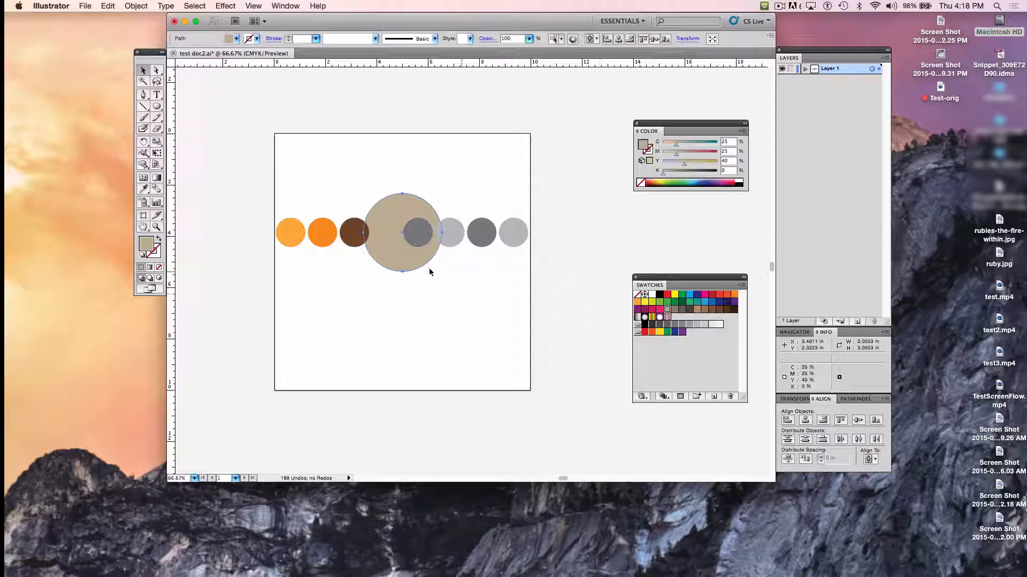
- Fill the small circle over the large one with dark red (C 15, M 100, Y 90, K 10) and its right neighbour with bright red
left_click(421, 239)
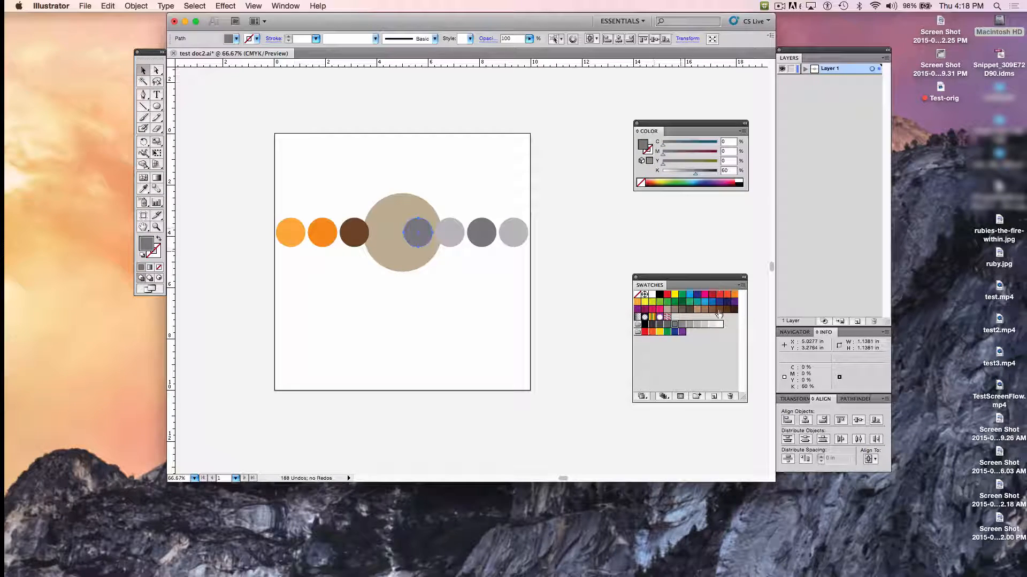
left_click(711, 295)
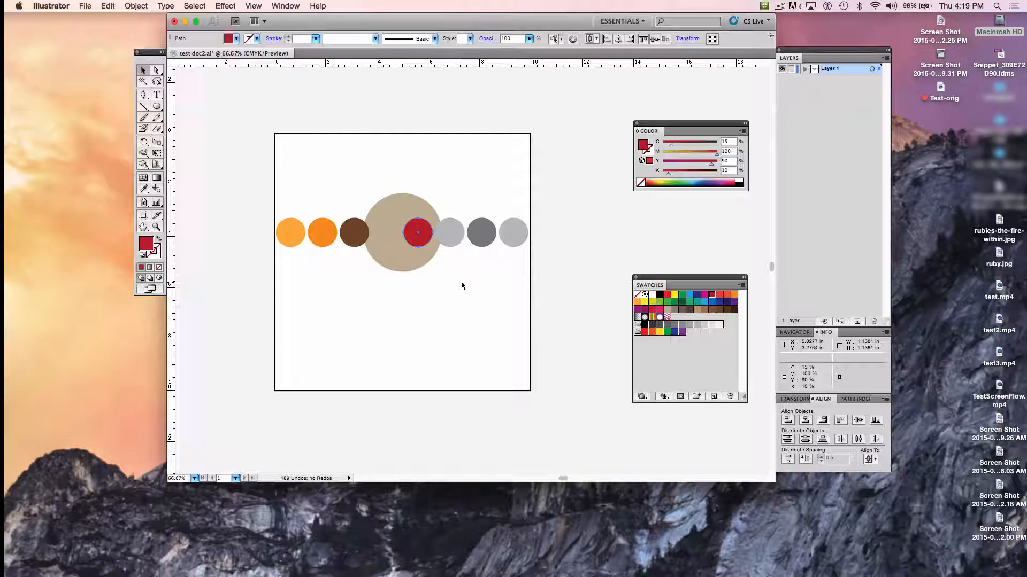
left_click(451, 231)
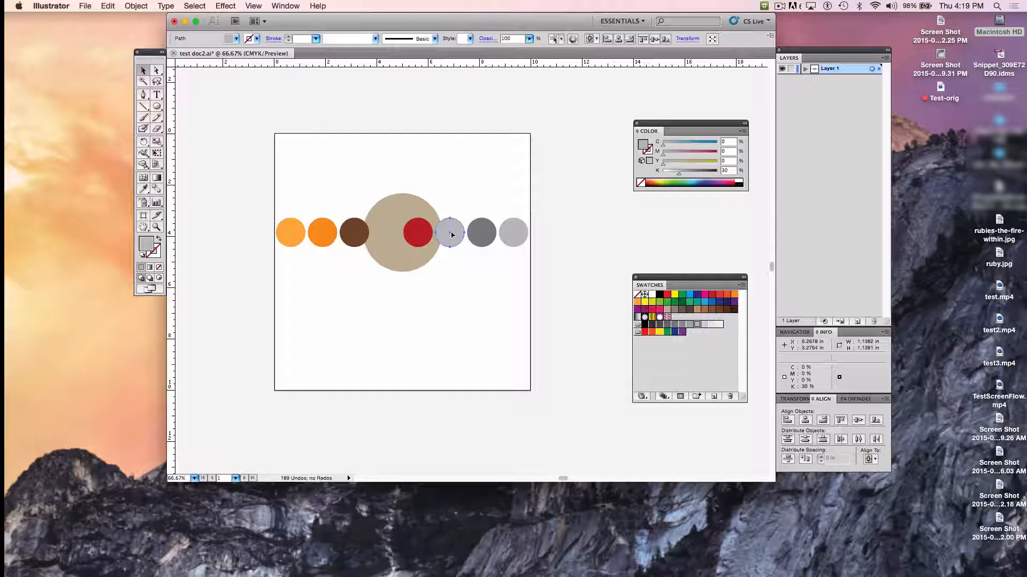
left_click(713, 295)
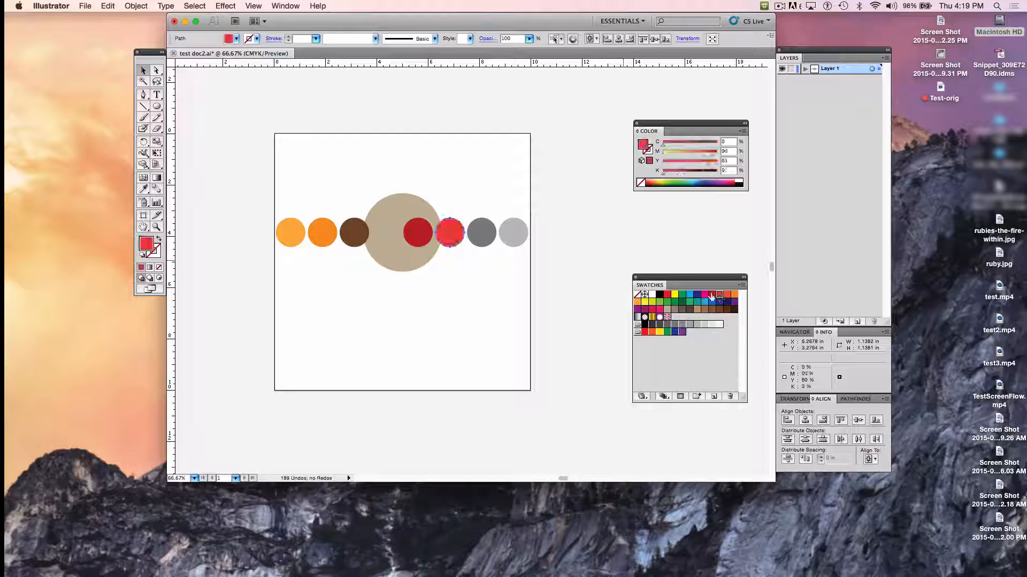
- Fill the second-to-last circle with taupe (C 40, M 45, Y 50, K 5) and the last with orange-red (M 80, Y 95)
left_click(489, 223)
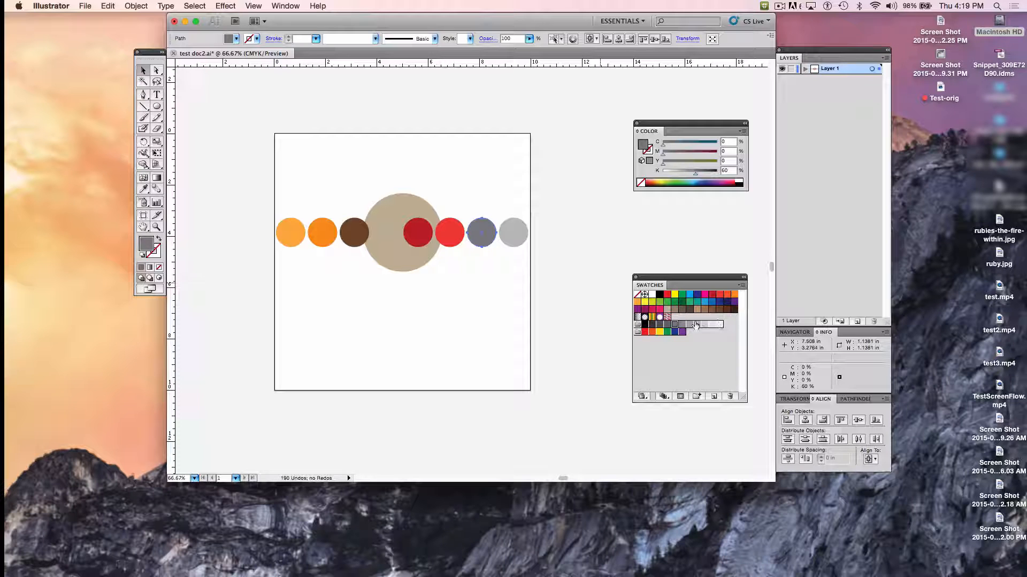
left_click(675, 309)
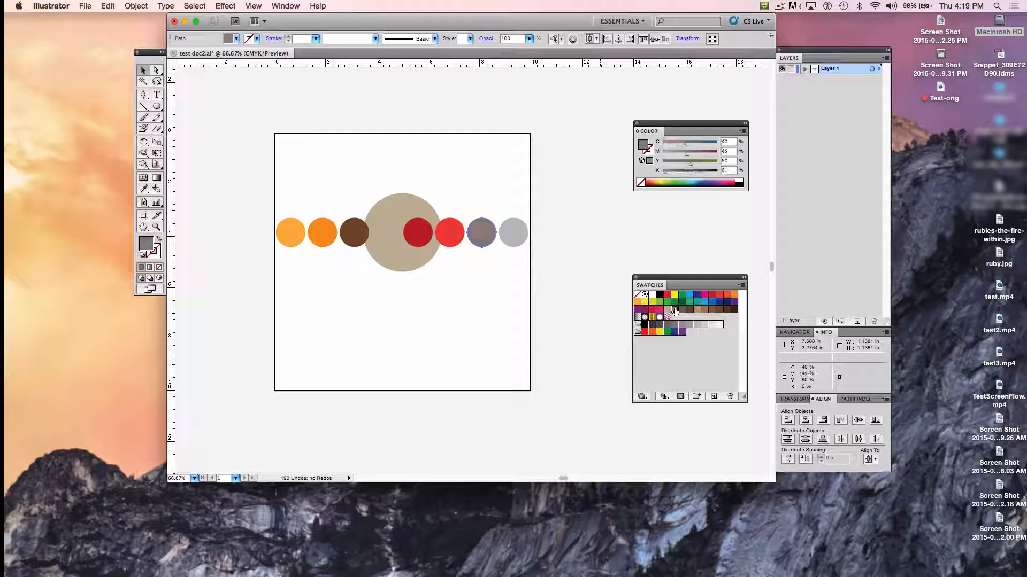
left_click(514, 225)
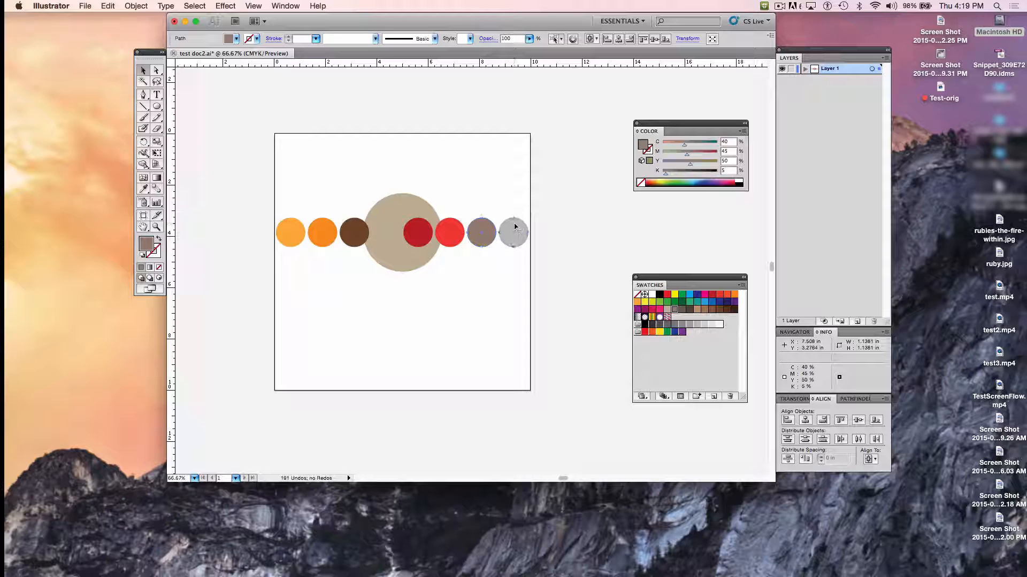
left_click(727, 293)
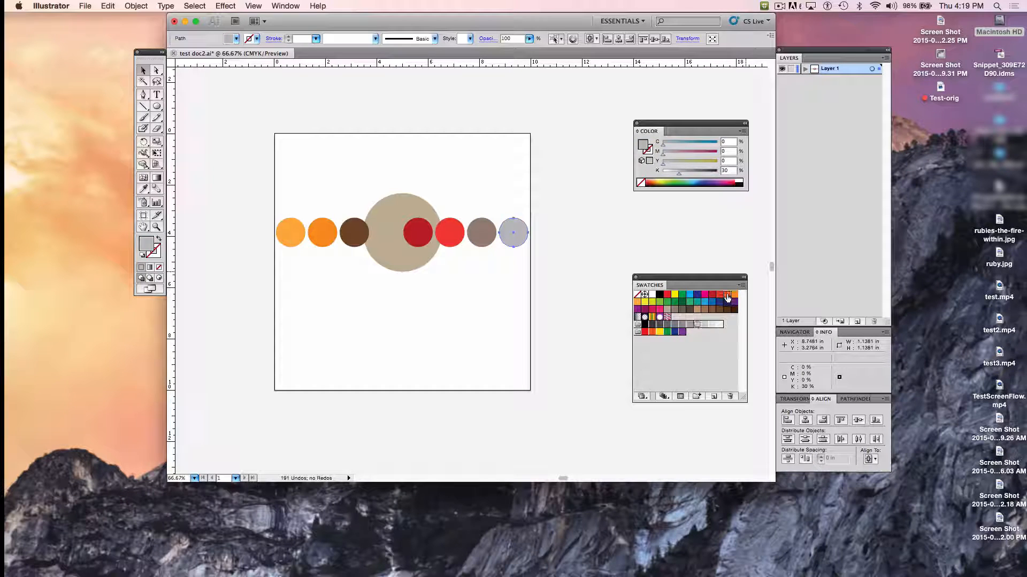
left_click(561, 262)
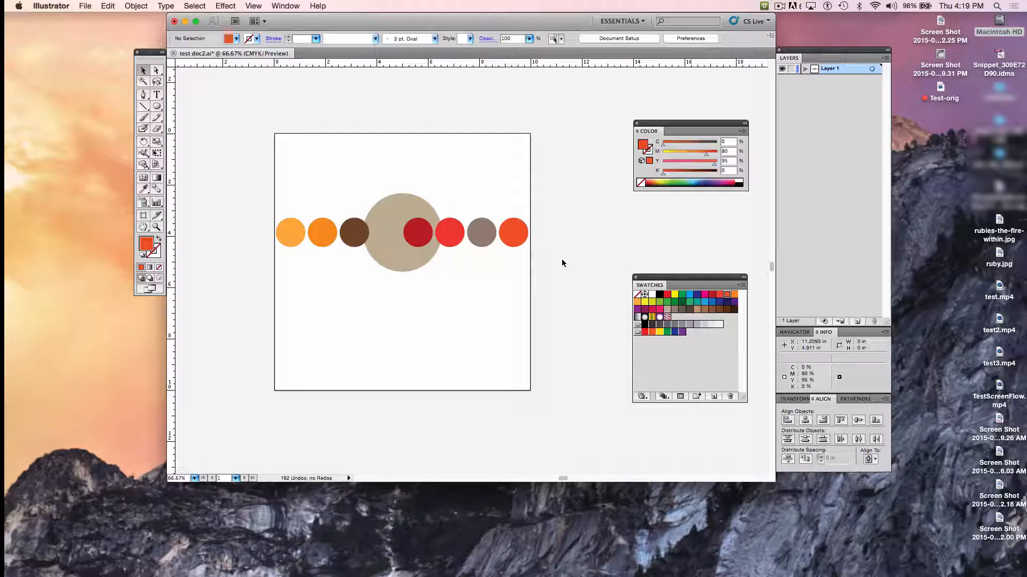
left_click(779, 6)
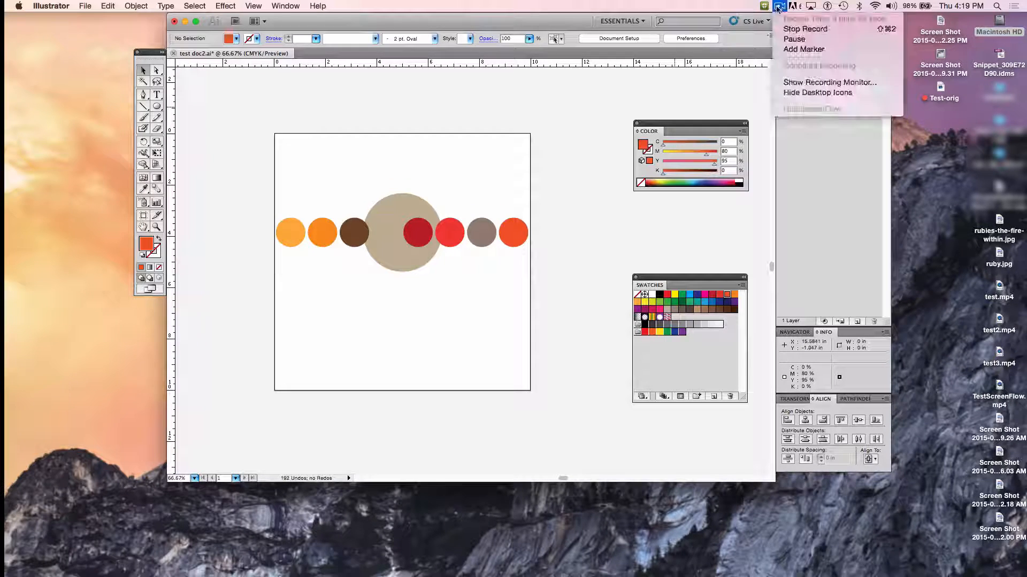
left_click(794, 39)
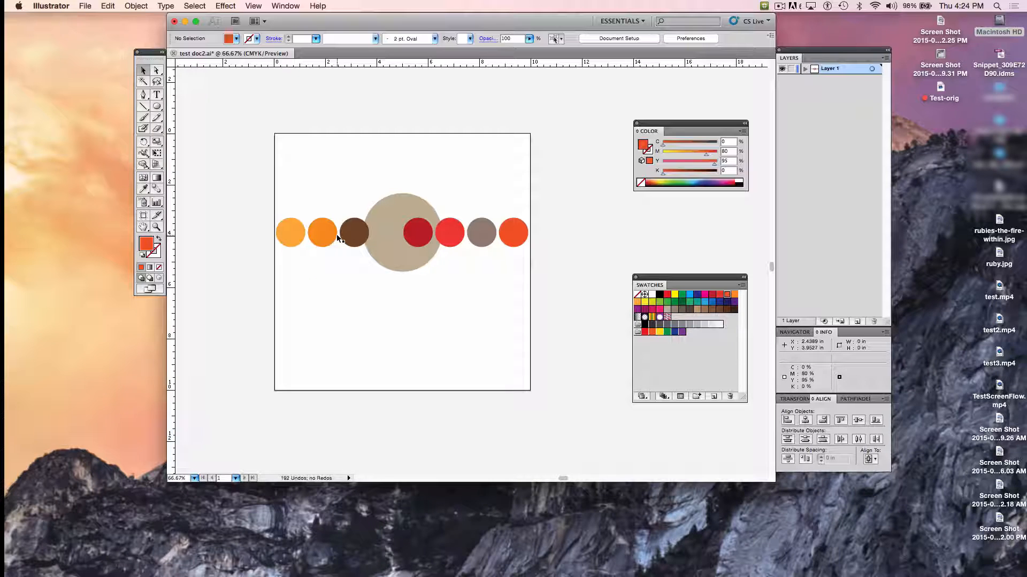
- Select the light orange, brown, bright red and taupe circles together and cut them from the row
left_click(288, 231)
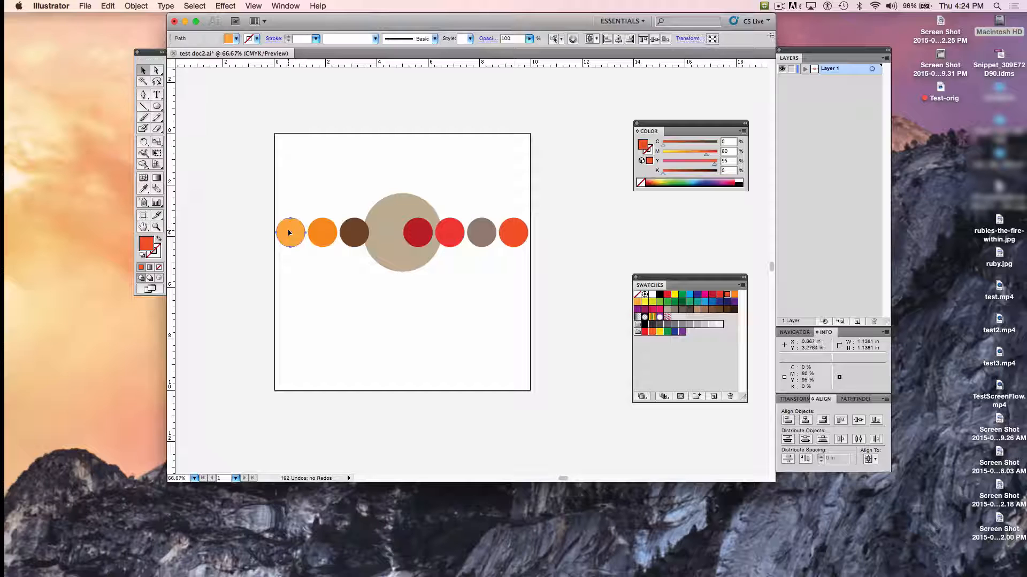
left_click(354, 234, "shift")
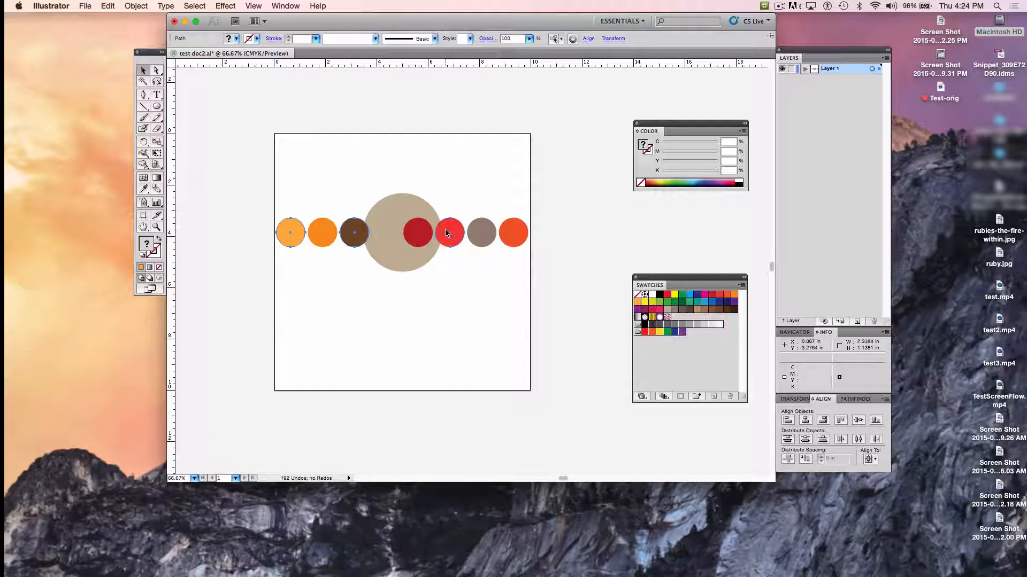
left_click(482, 232, "shift")
left_click(109, 5)
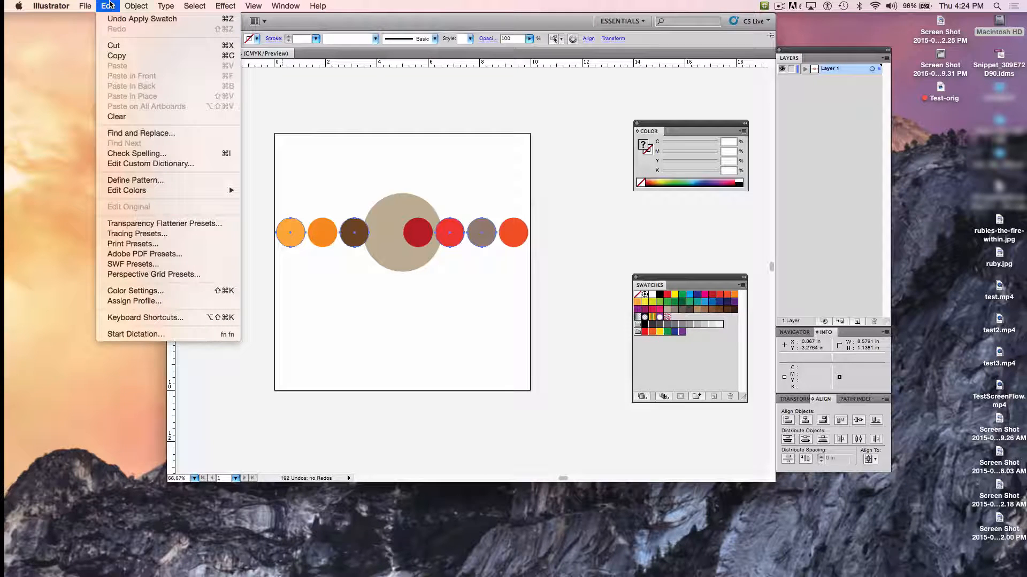
left_click(115, 45)
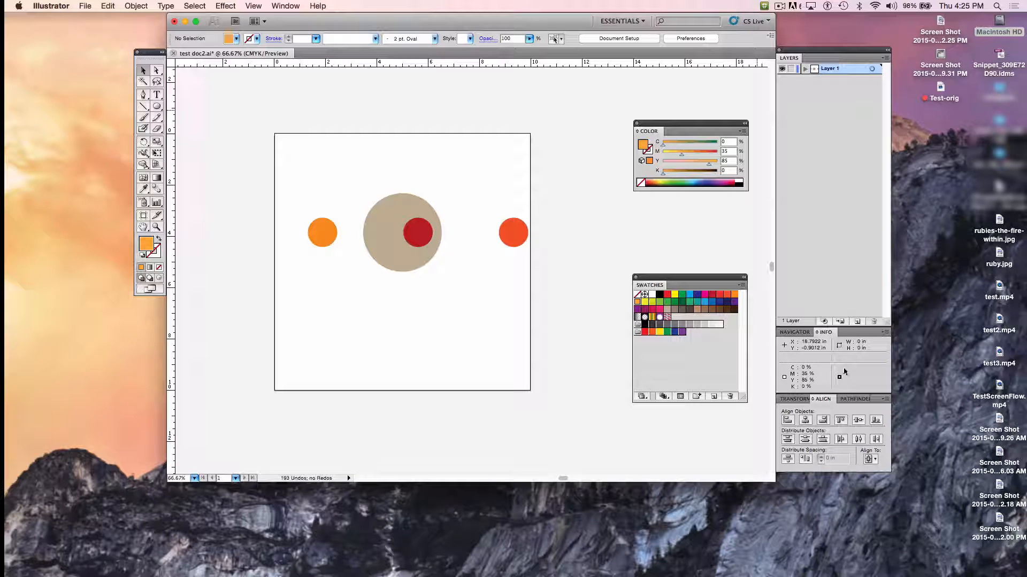
- Add a new layer above Layer 1 and name it "more dots"
left_click(857, 321)
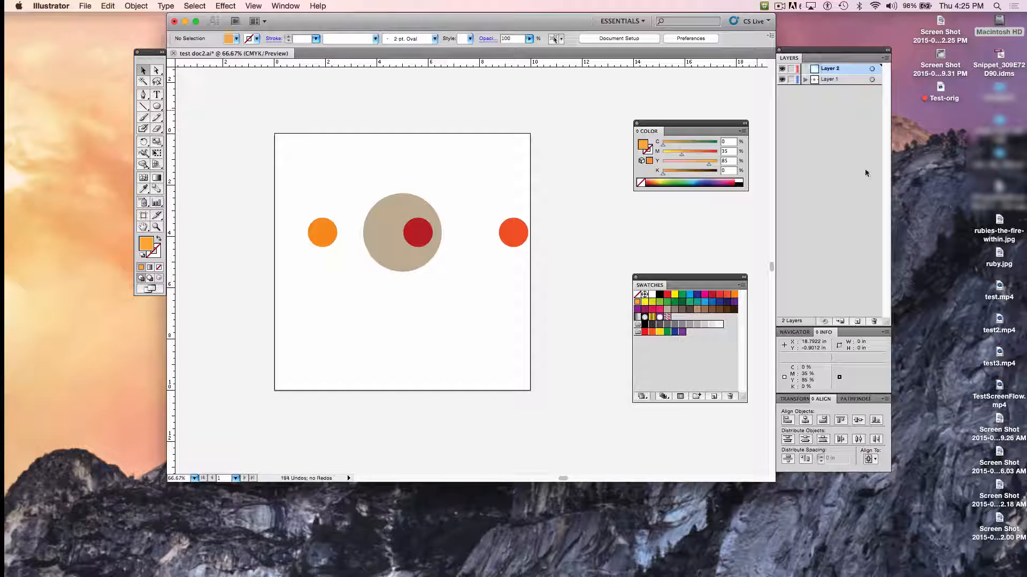
double_click(833, 72)
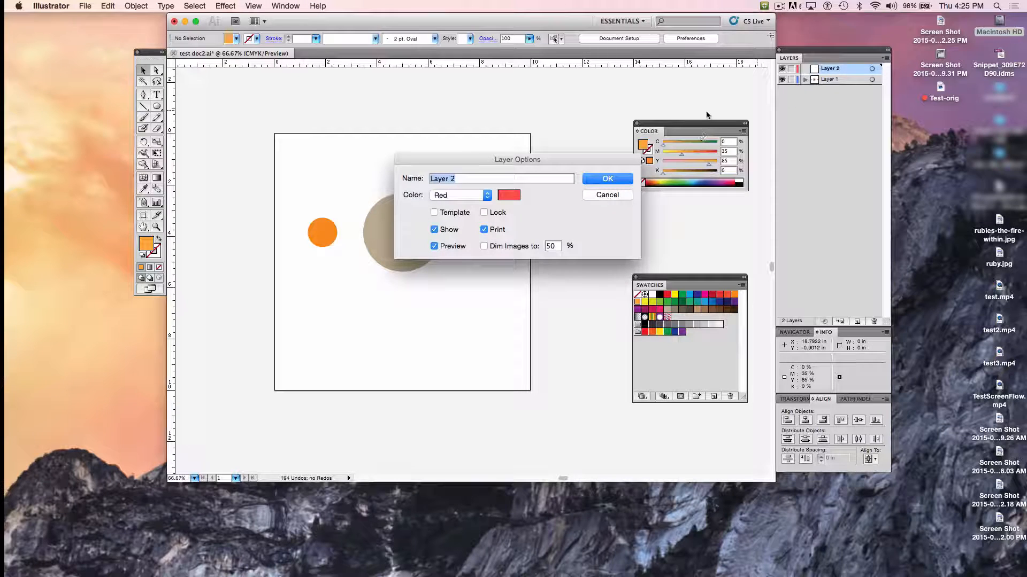
type("more dot")
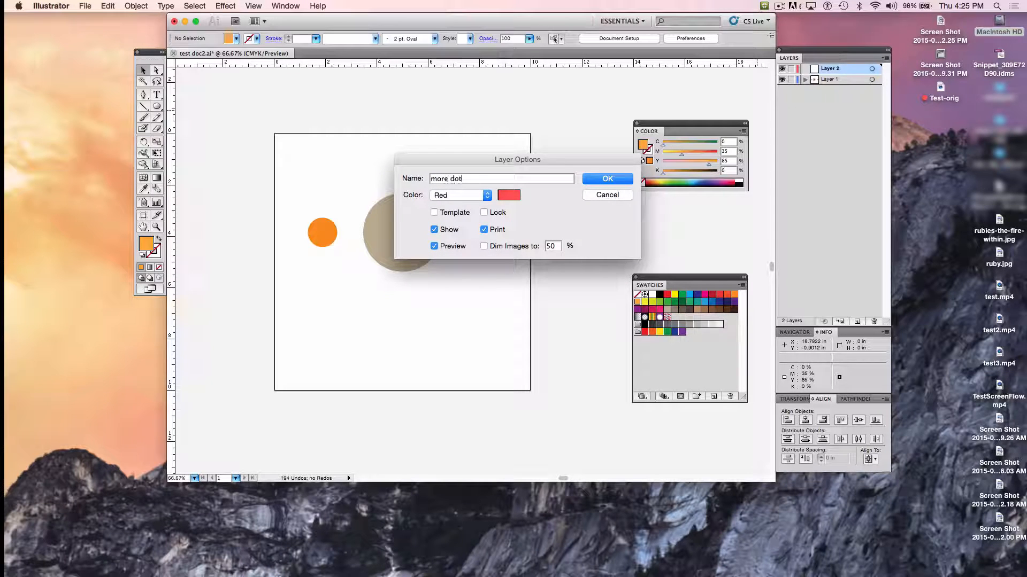
type("s")
key("Return")
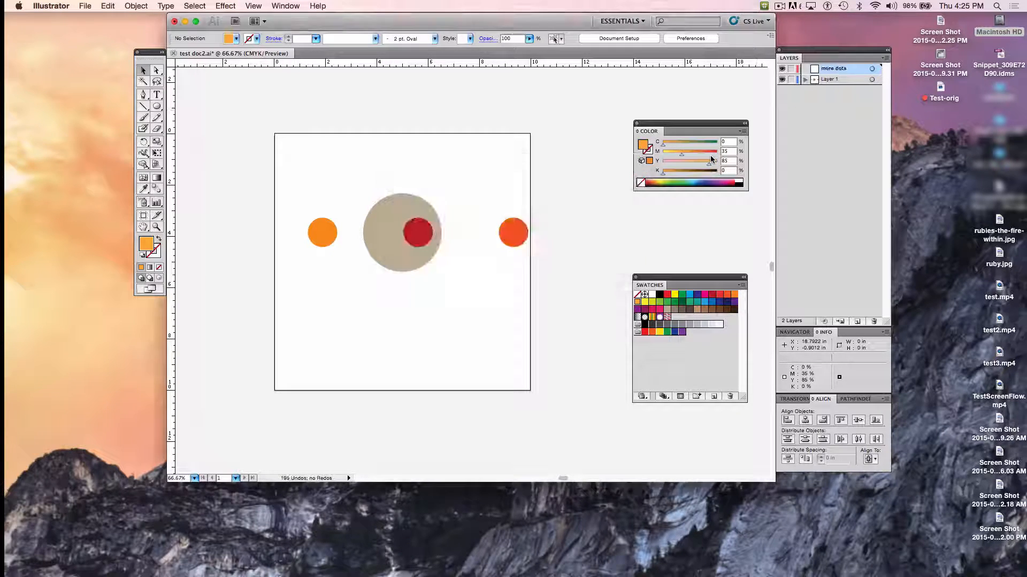
- Rename Layer 1 as "base dots"
left_click(833, 79)
double_click(833, 80)
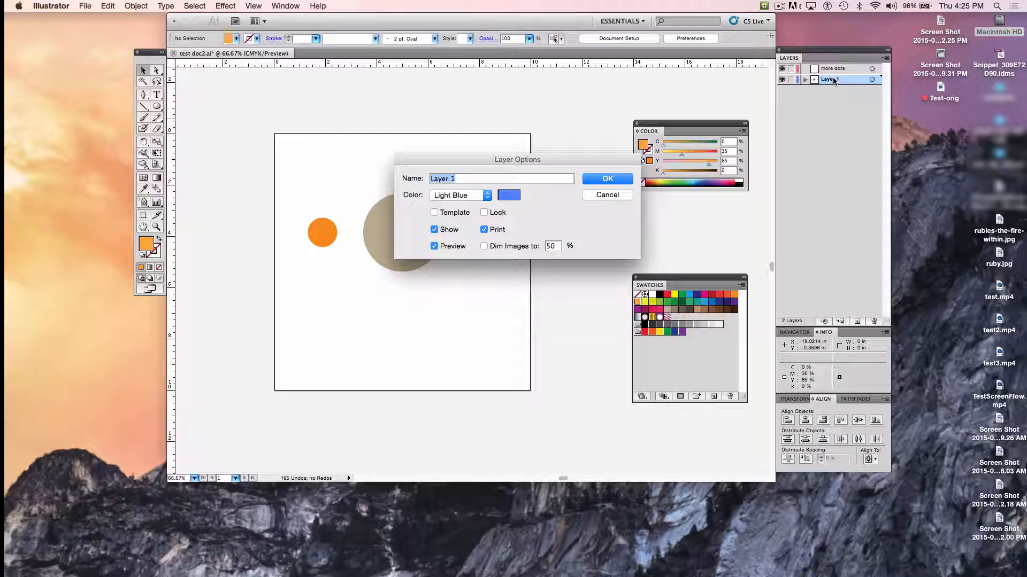
type("base d")
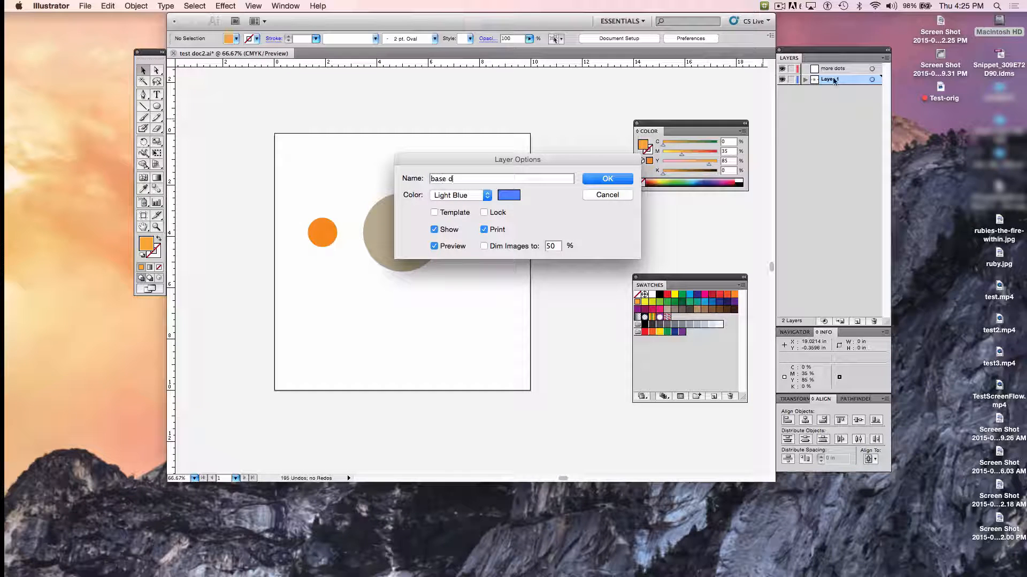
type("ots")
key("Return")
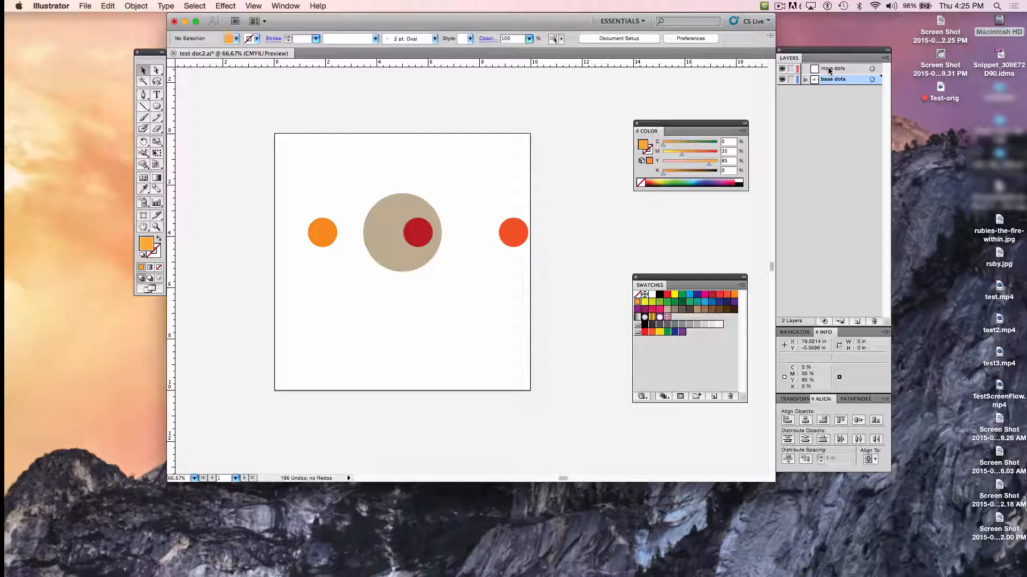
- Paste the cut circles in place on the more dots layer and deselect them
left_click(822, 70)
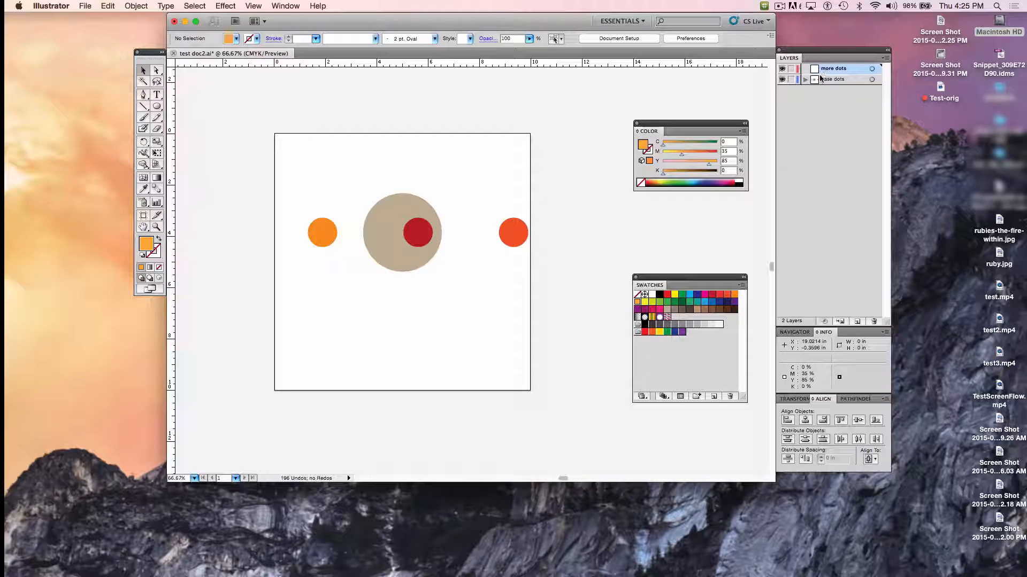
left_click(107, 6)
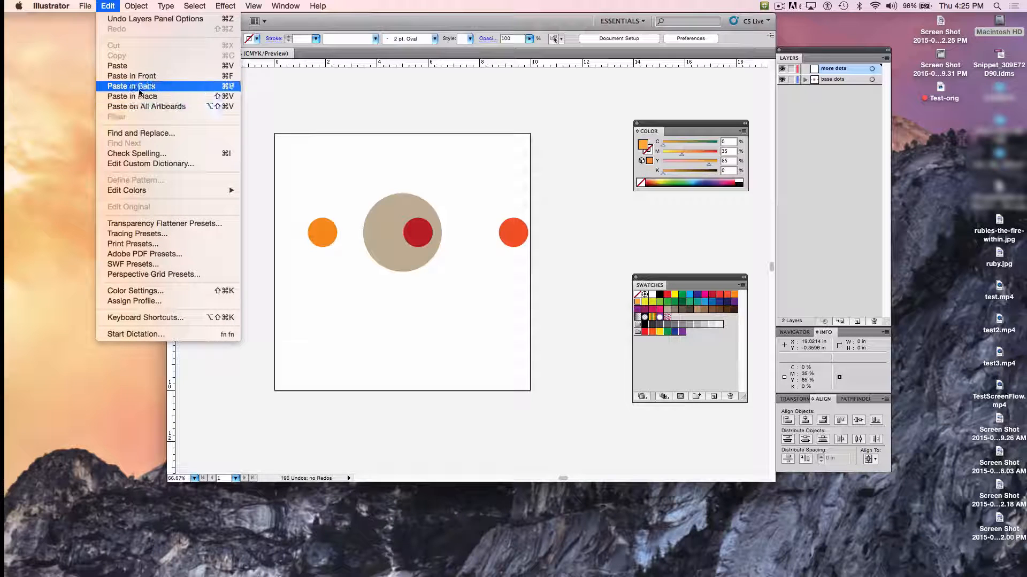
left_click(126, 67)
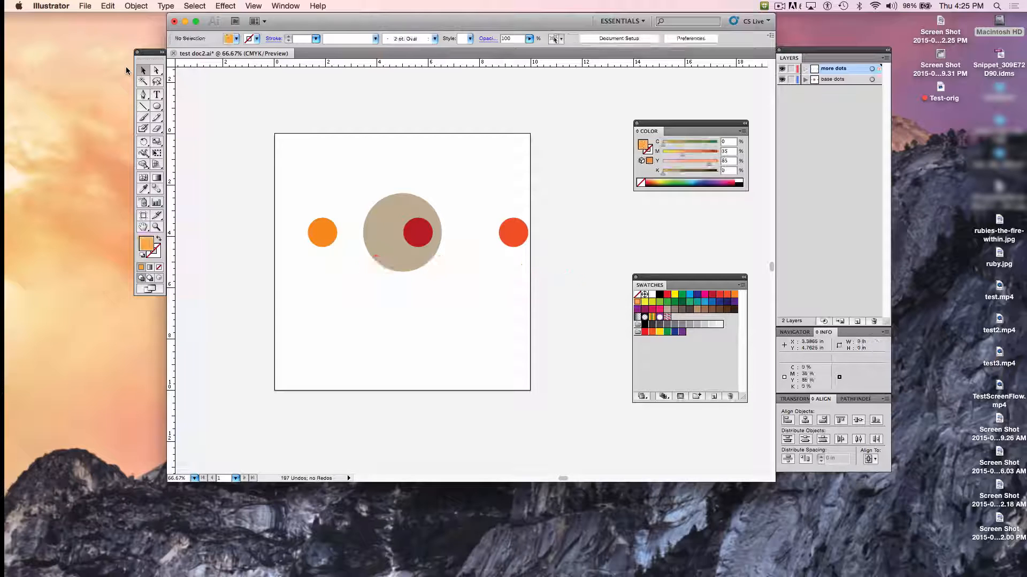
left_click(106, 6)
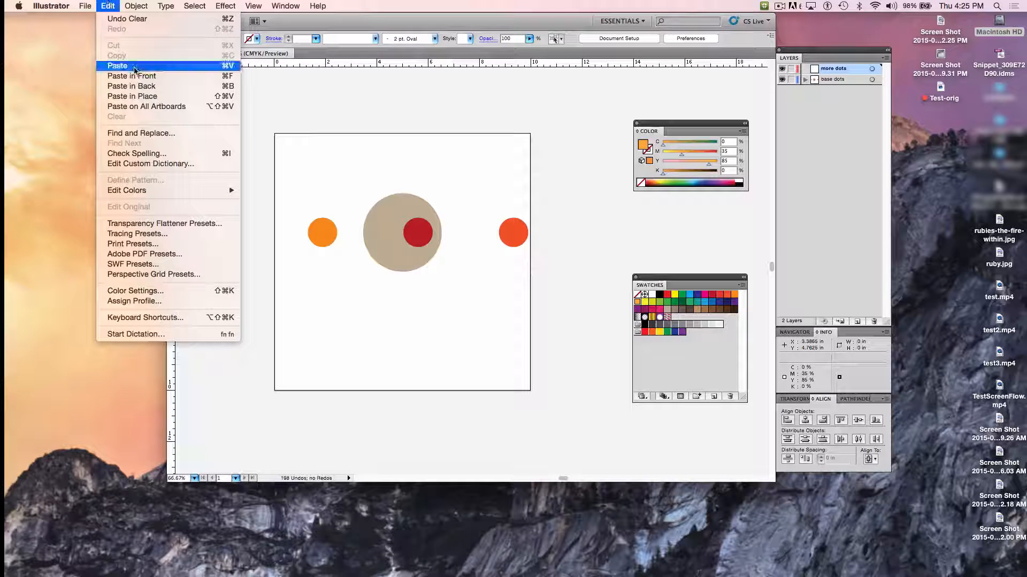
left_click(147, 97)
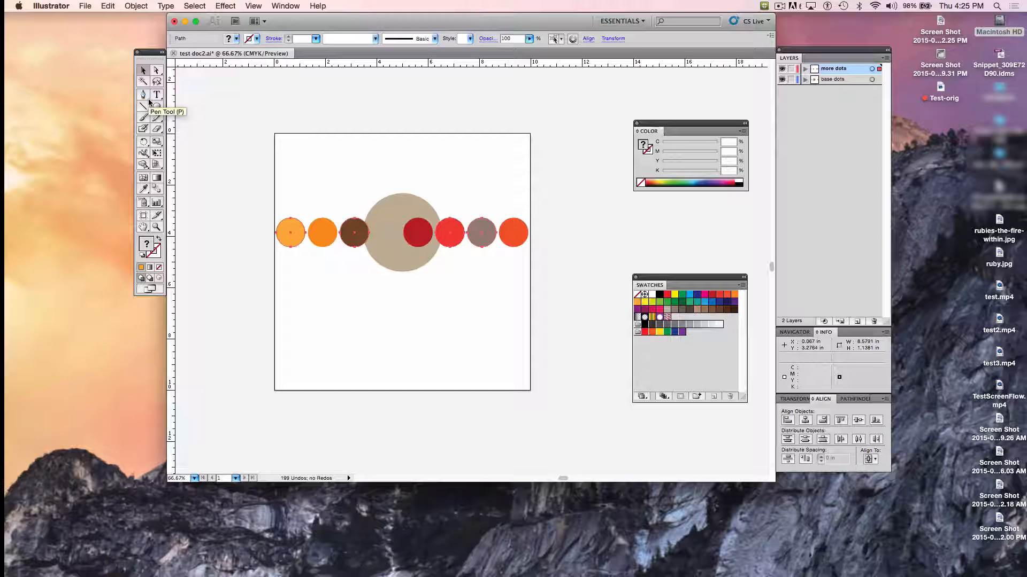
left_click(576, 228)
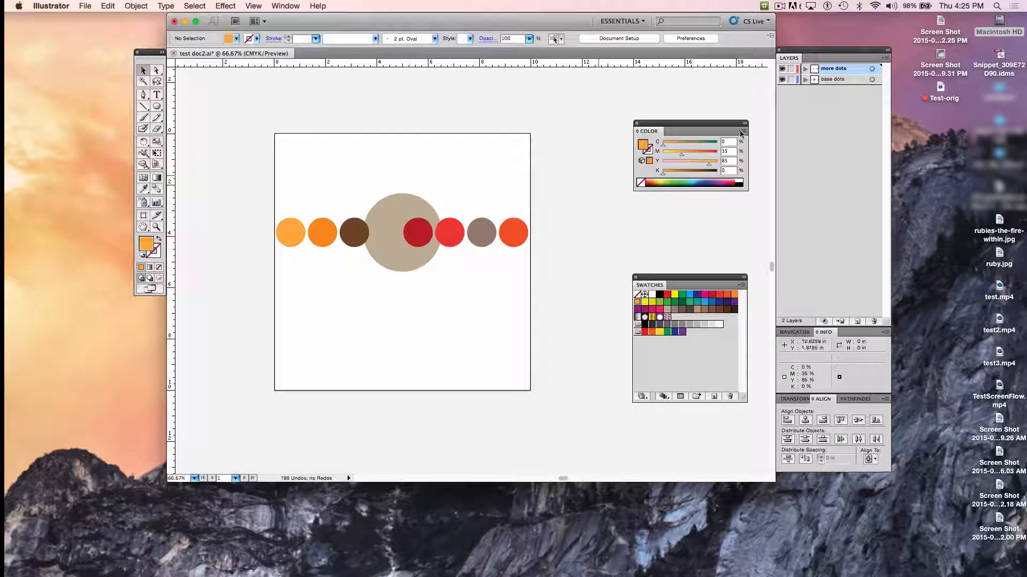
- Hide and show the more dots layer to check its circles, and lock that layer
left_click(782, 69)
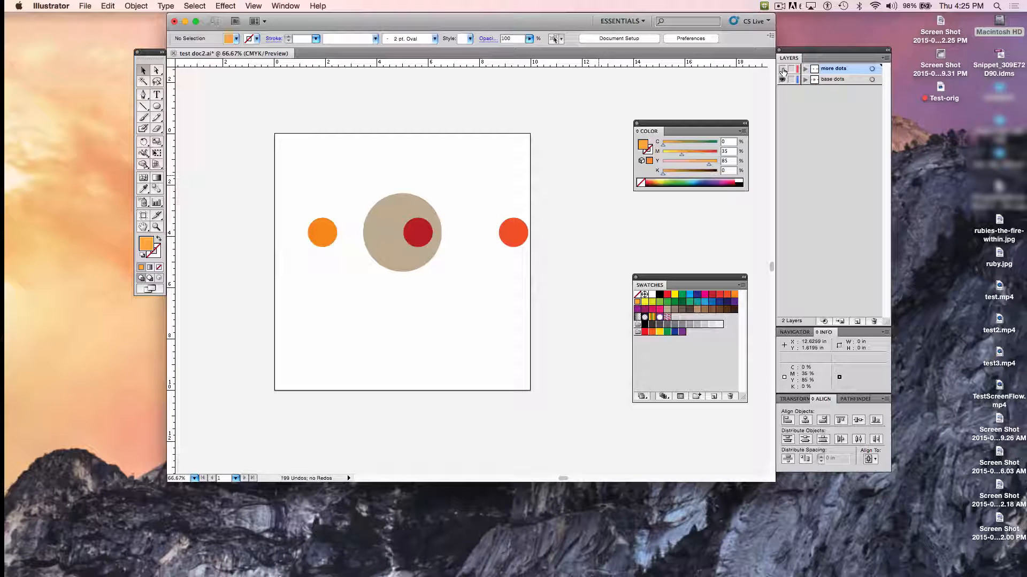
left_click(783, 69)
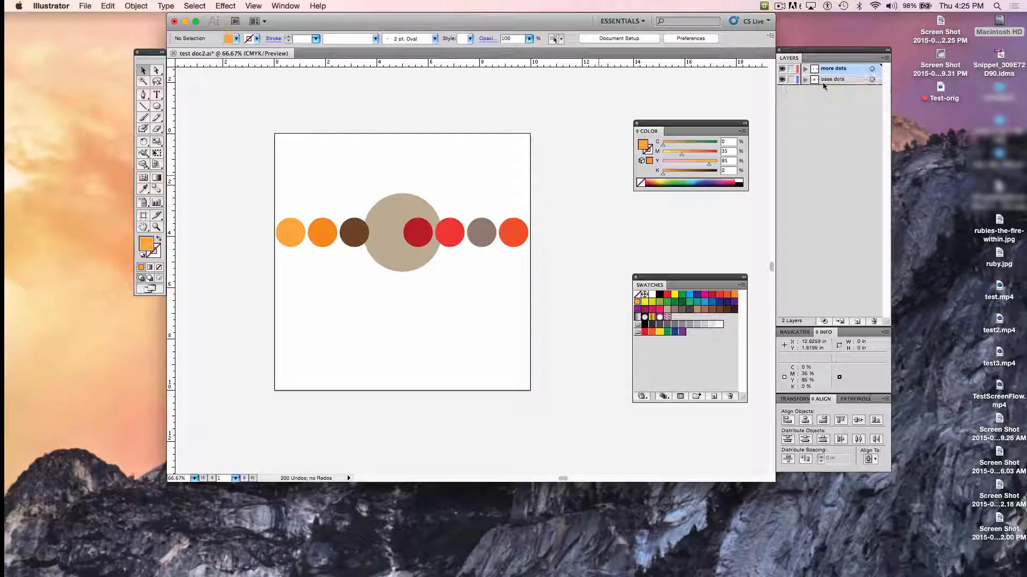
left_click(791, 69)
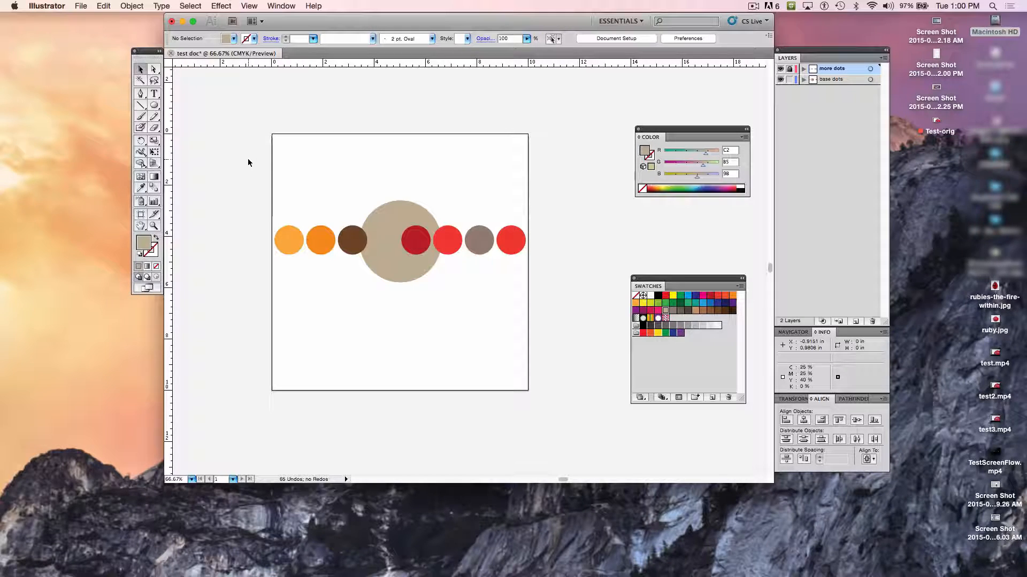
- Select across the whole row, delete the circles on the unlocked base dots layer, and toggle the layers' visibility
left_click_drag(248, 159, 564, 320)
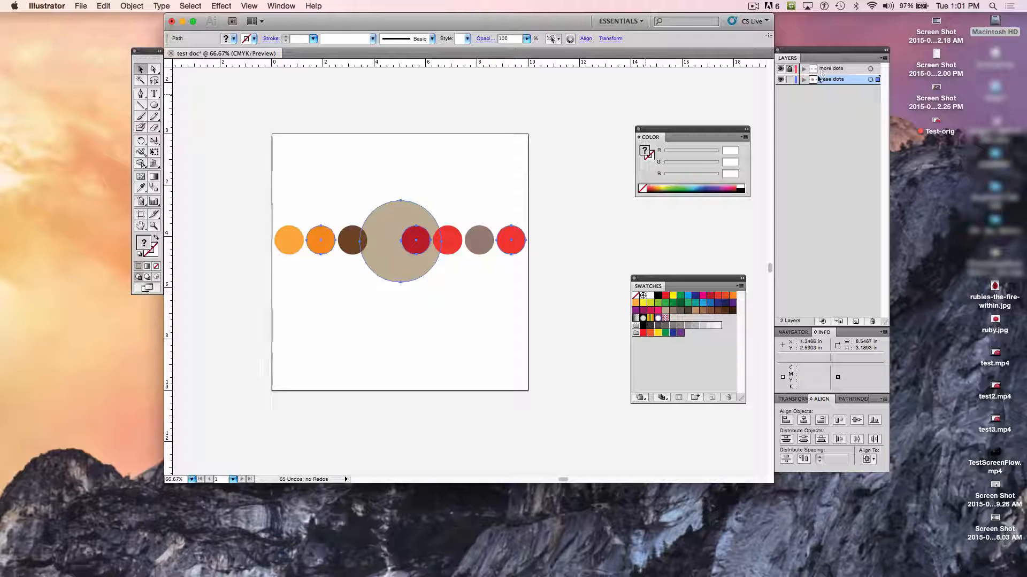
key("Delete")
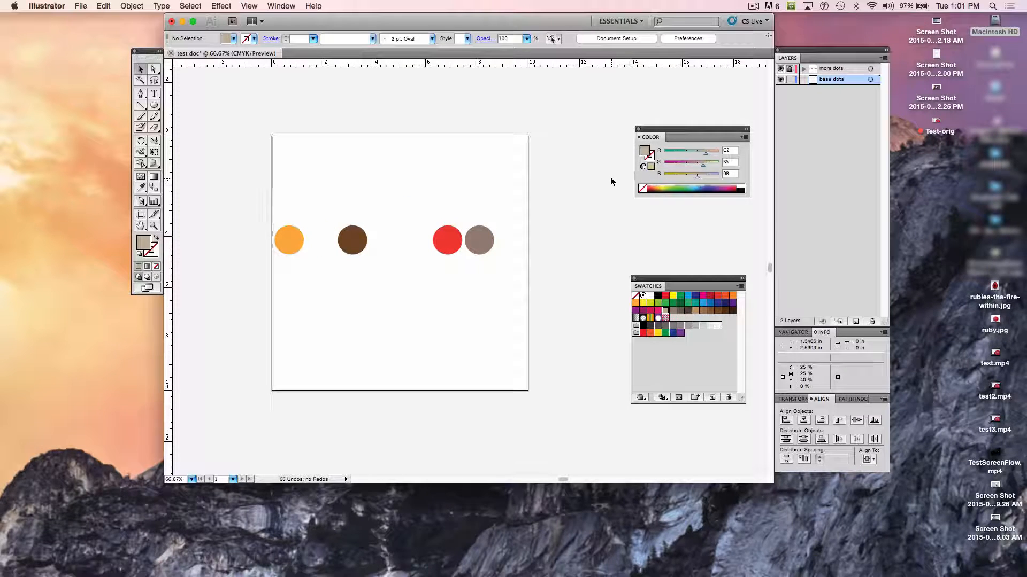
left_click(781, 70)
left_click(780, 79)
left_click(780, 68)
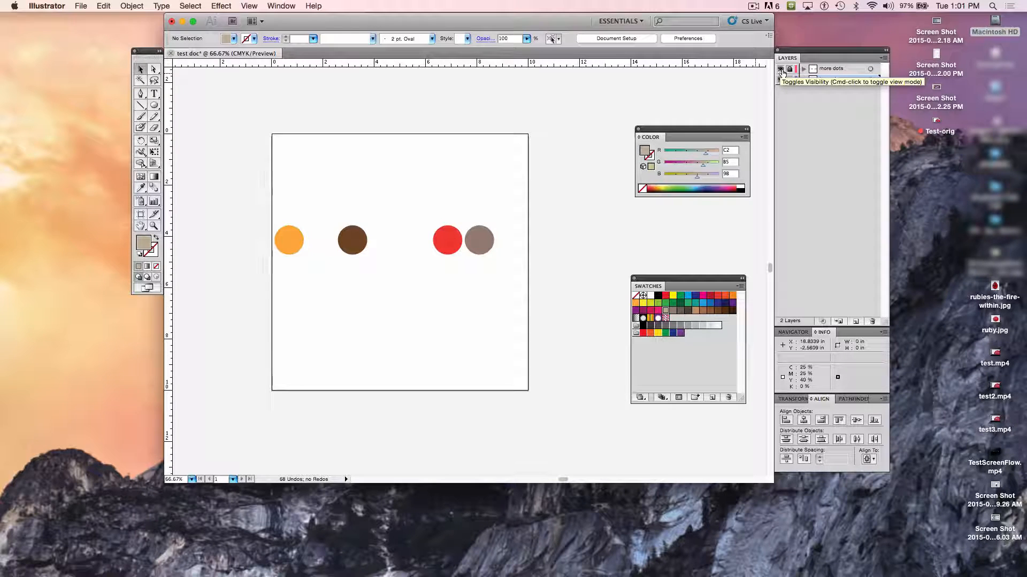
- Undo the layer visibility changes and the deletion of the base dots circles
key("super+z")
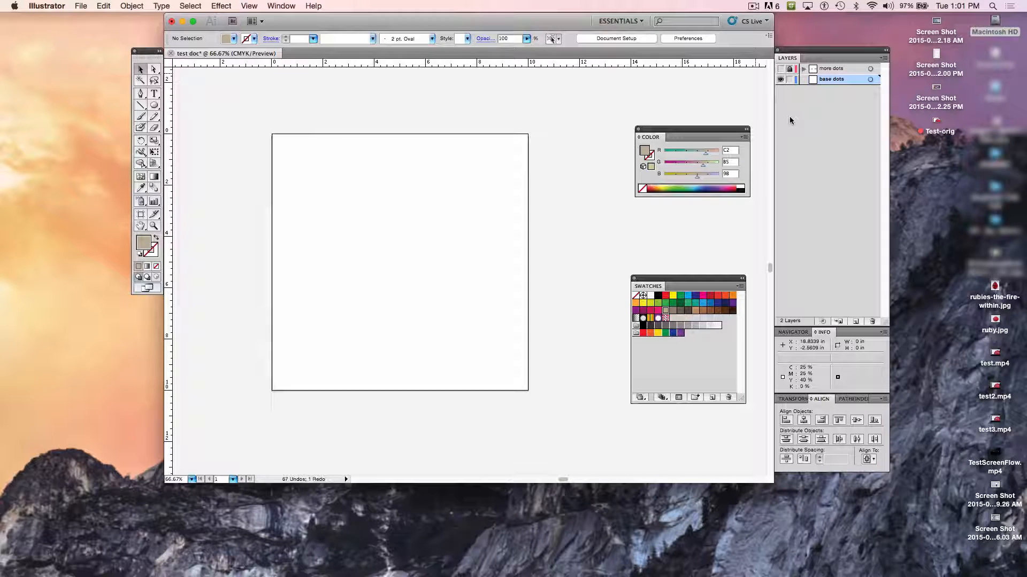
key("super+z")
key("super+z")
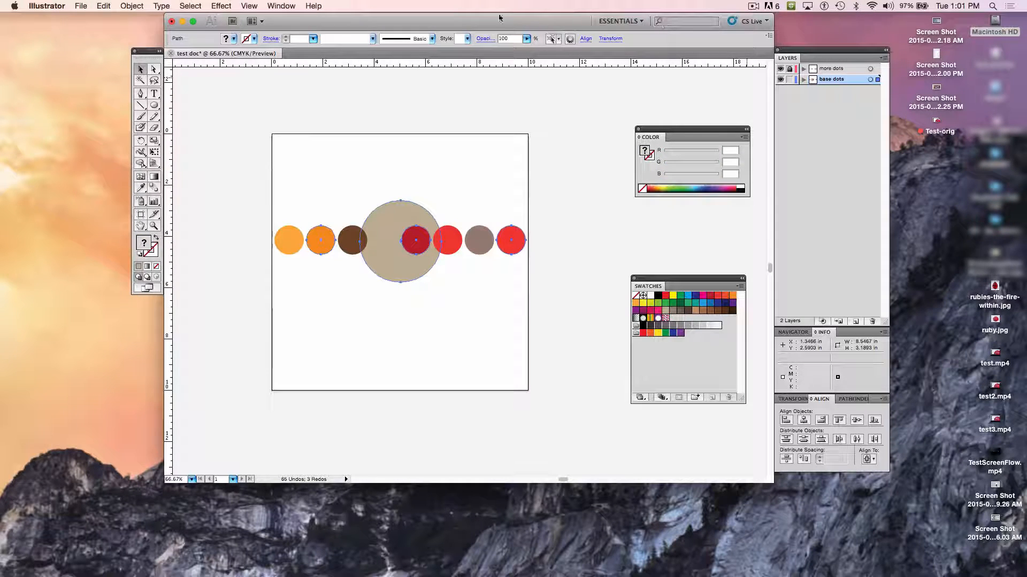
left_click(111, 5)
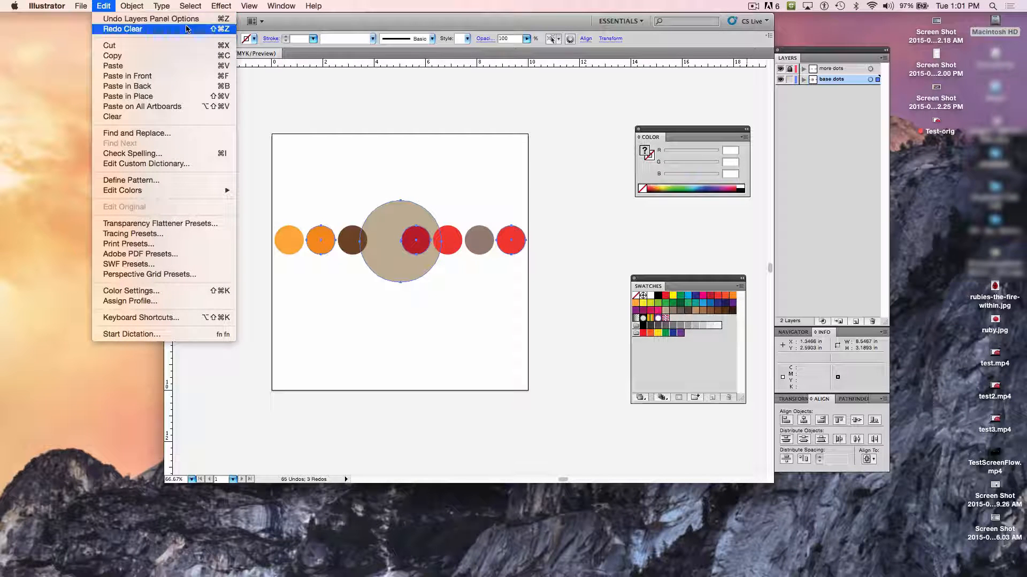
left_click(41, 93)
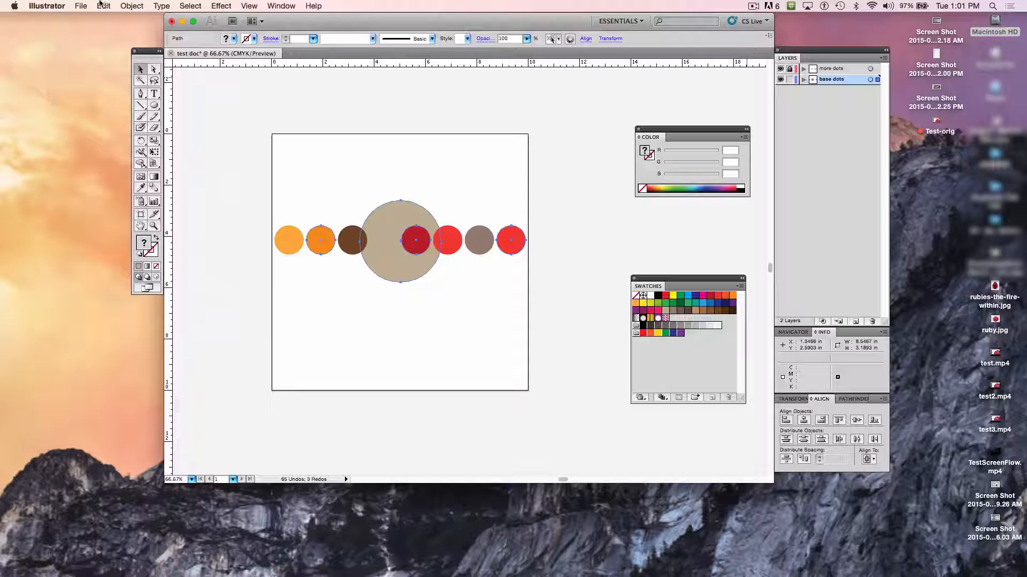
left_click(281, 5)
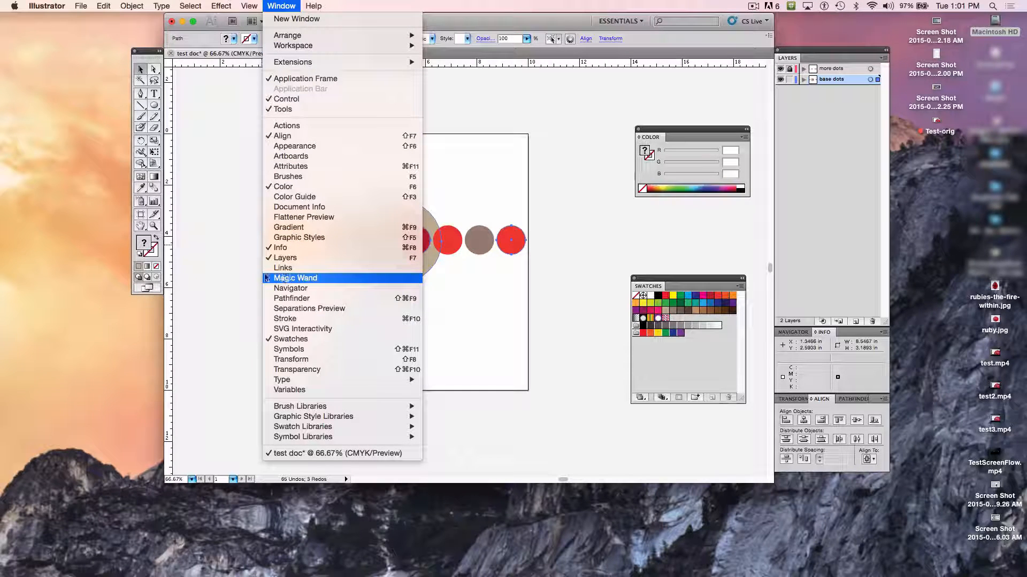
left_click(232, 276)
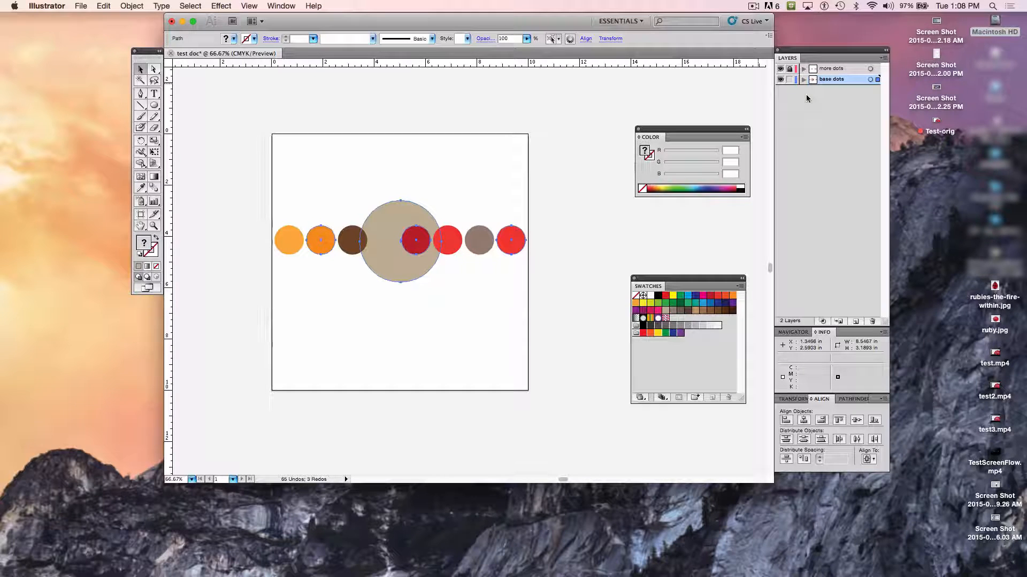
- Hide the more dots and base dots layers and add a new layer directly above base dots
left_click(781, 69)
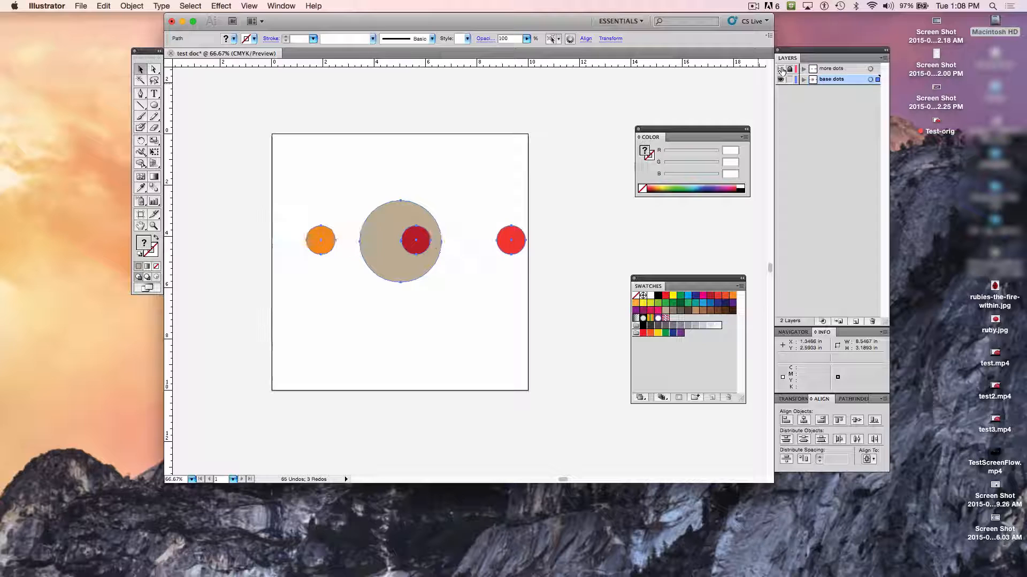
left_click(781, 79)
key("super+y")
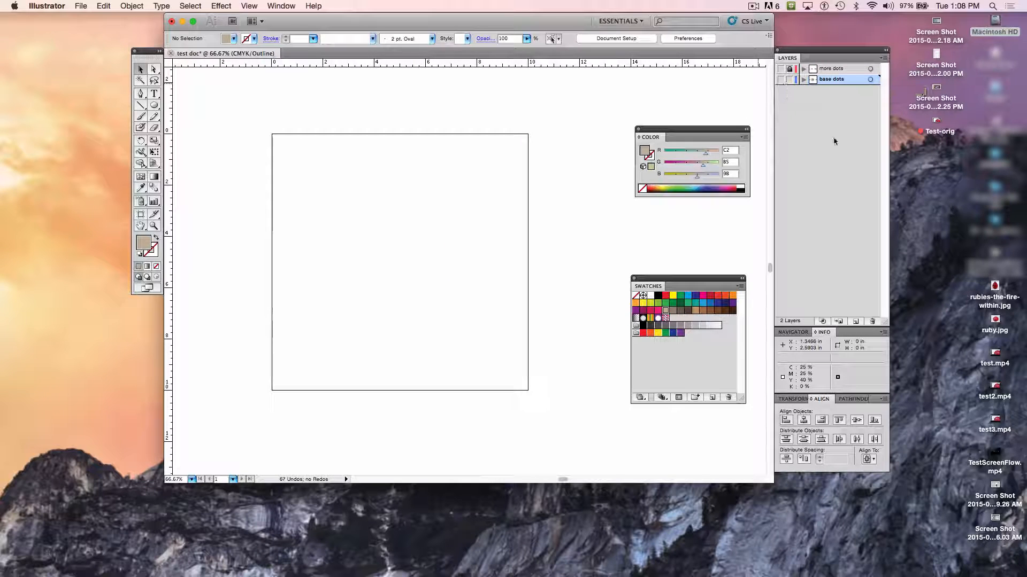
left_click(855, 321)
key("super+y")
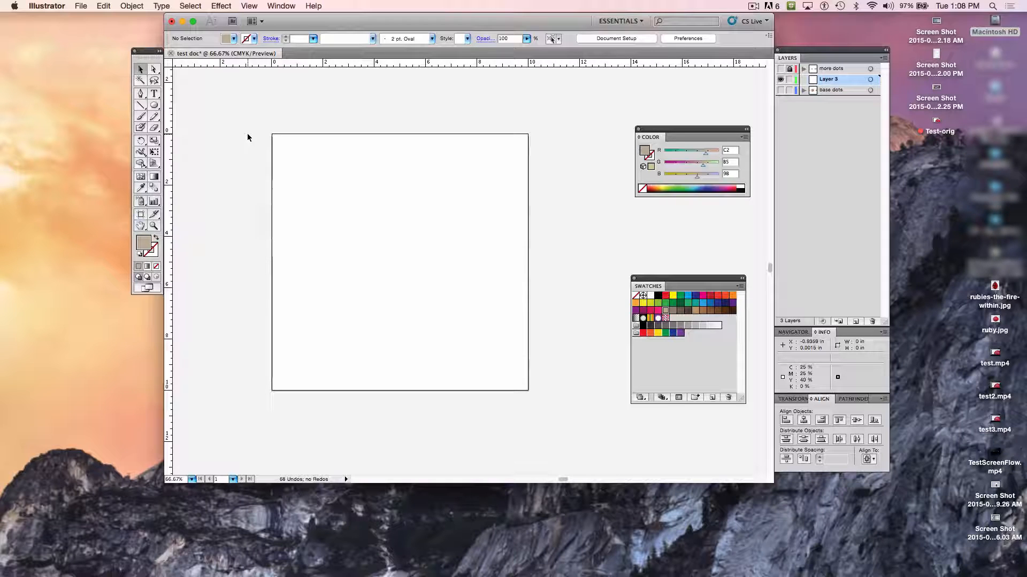
- Draw a 13-point star about 7.6 in wide with long, narrow points over the artboard's upper-left area using the Star tool
left_click(156, 105)
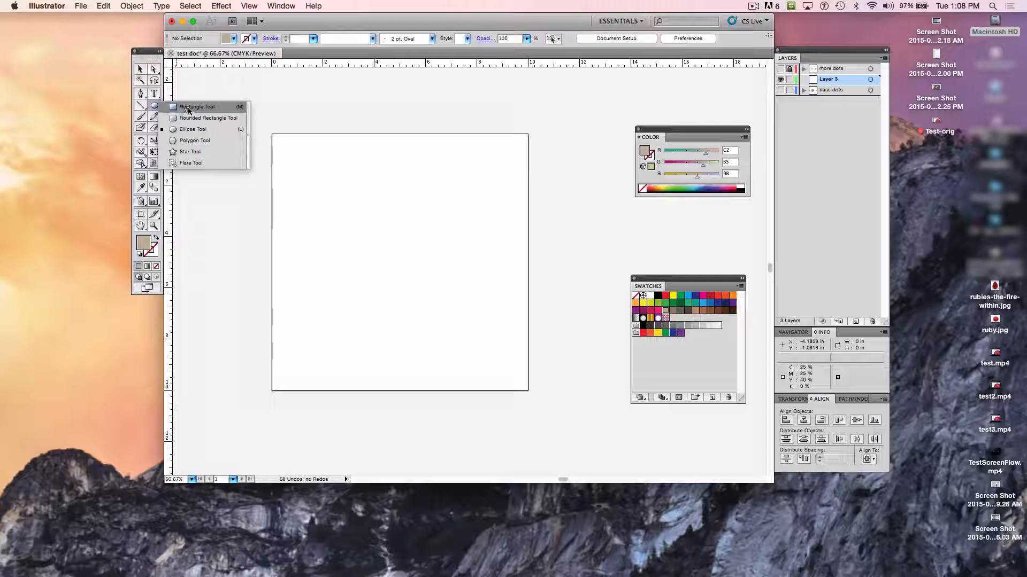
left_click(194, 155)
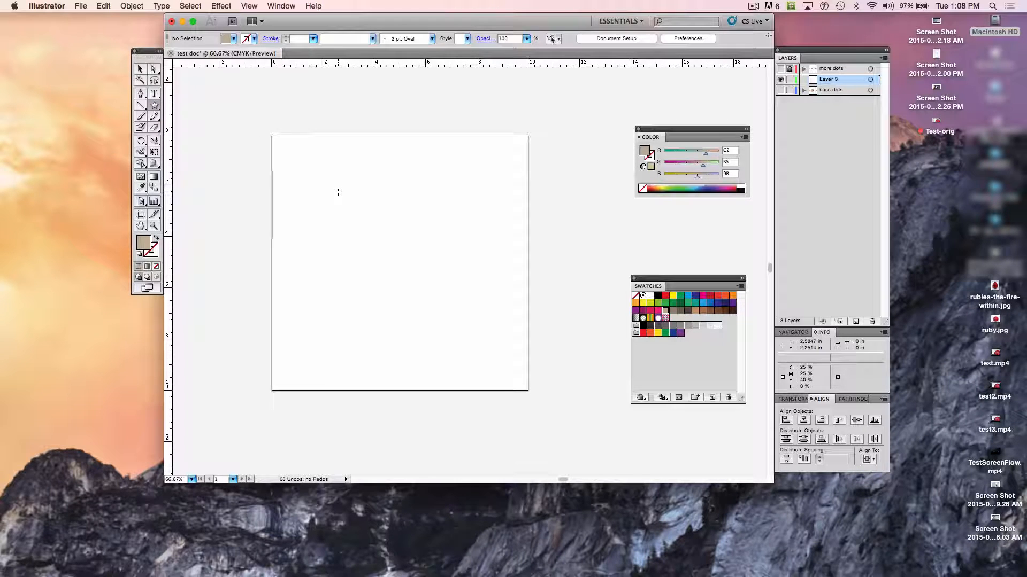
left_click_drag(338, 191, 375, 232)
key("Up")
key("Up")
key("Up")
key("Up")
key("Up")
key("Up")
key("Up")
key("Up")
key("Up")
key("Up")
key("Up")
key("Down")
key("Down")
key("Down")
key("Down")
key("Down")
key("Down")
key("Down")
key("Up")
key("Up")
key("Up")
key("Up")
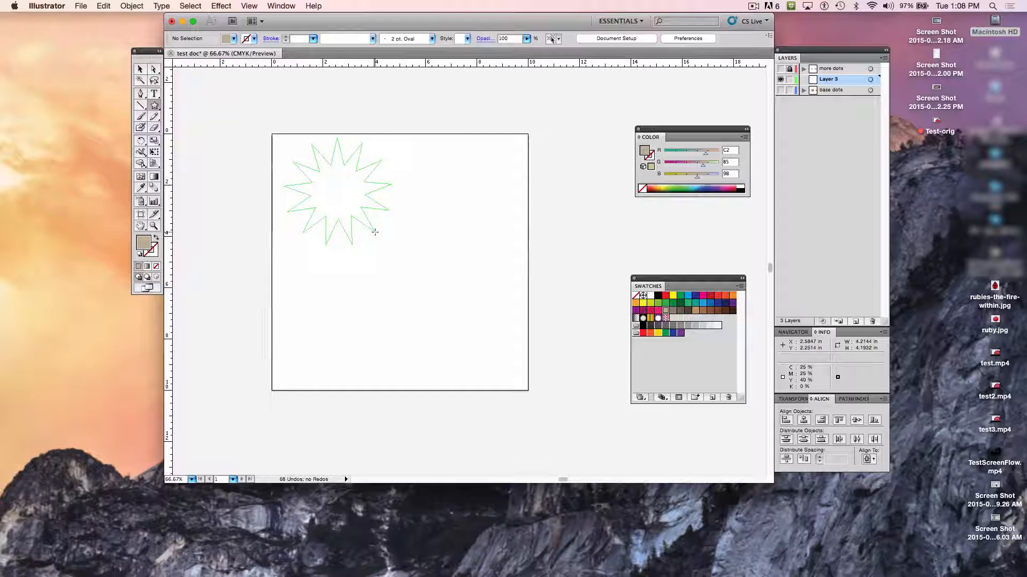
left_click_drag(375, 232, 406, 263)
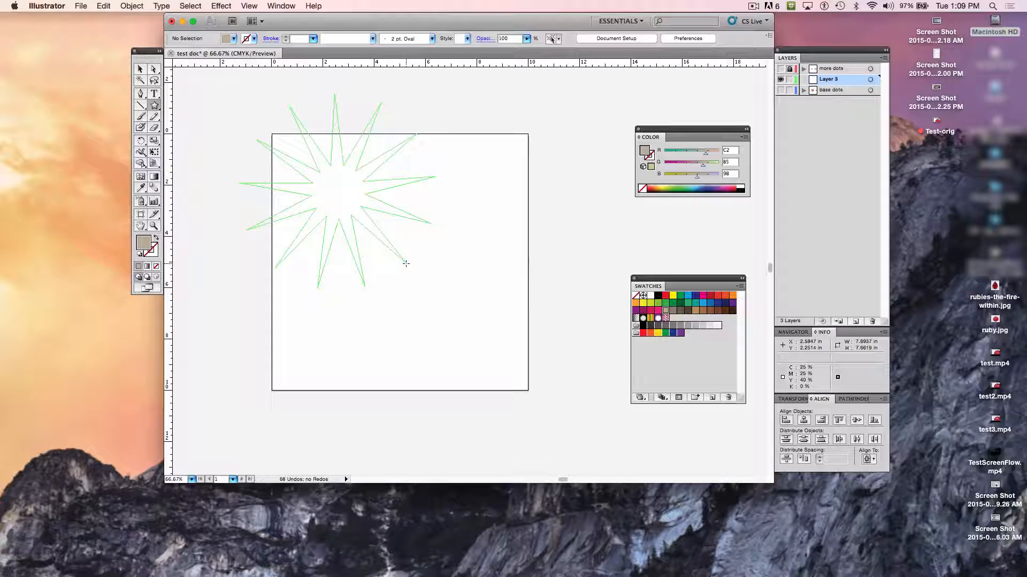
left_click_drag(405, 263, 406, 263)
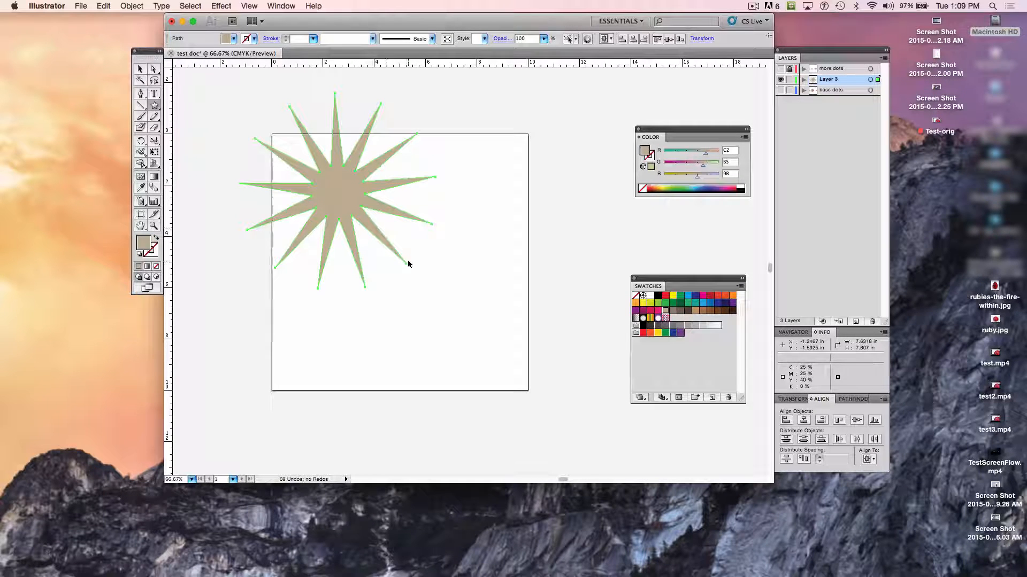
- Move the large star rightward and down within the artboard's sides, and draw a smaller star about 3.7 in wide over its lower part
left_click_drag(406, 263, 441, 282)
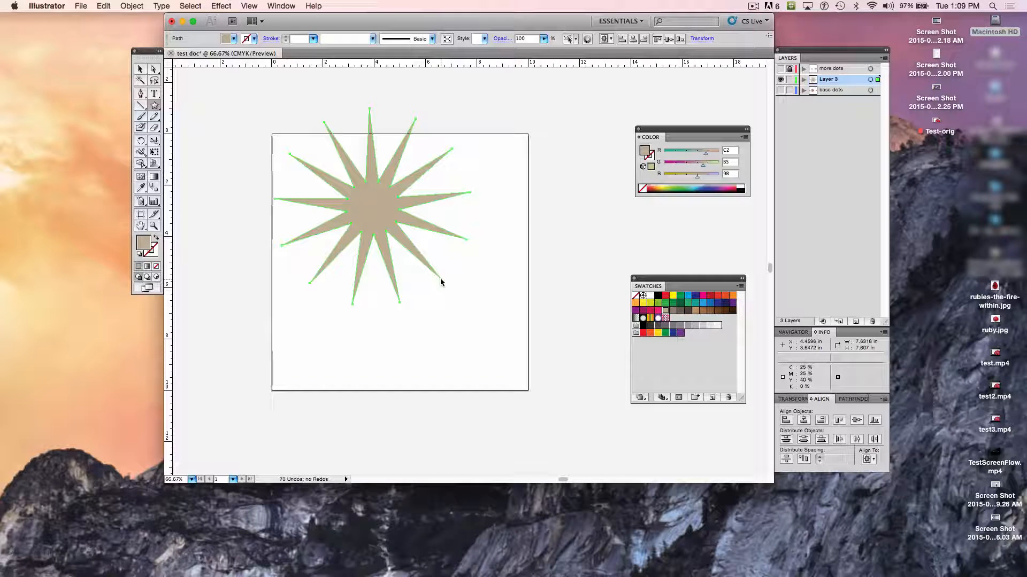
mouse_move(362, 215)
left_mouse_down()
mouse_move(366, 244)
mouse_move(401, 298)
left_mouse_up()
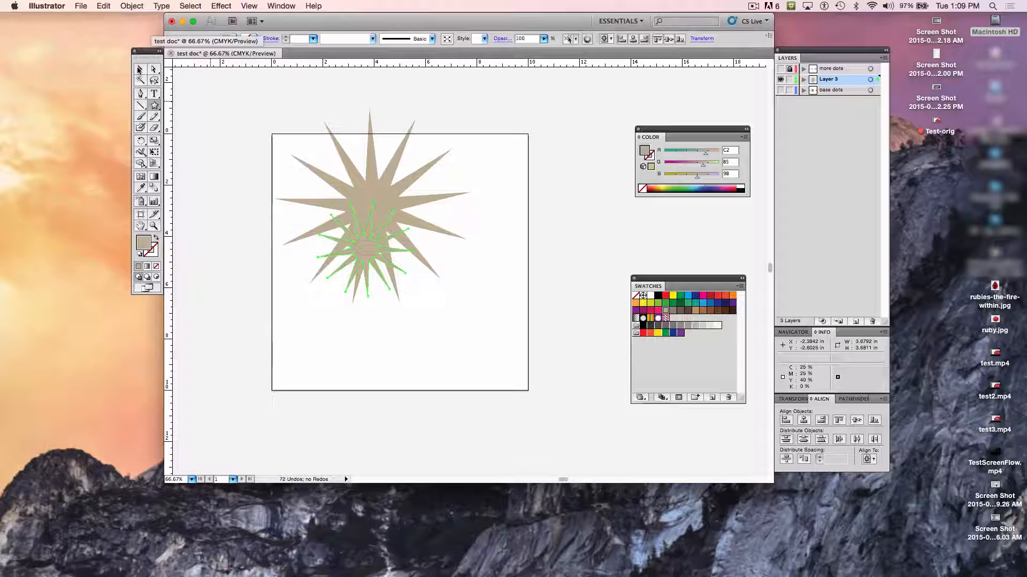
- Fill the mid-sized star with the yellow-green swatch and the smallest star, over the large star's center, with the orange swatch
left_click(140, 70)
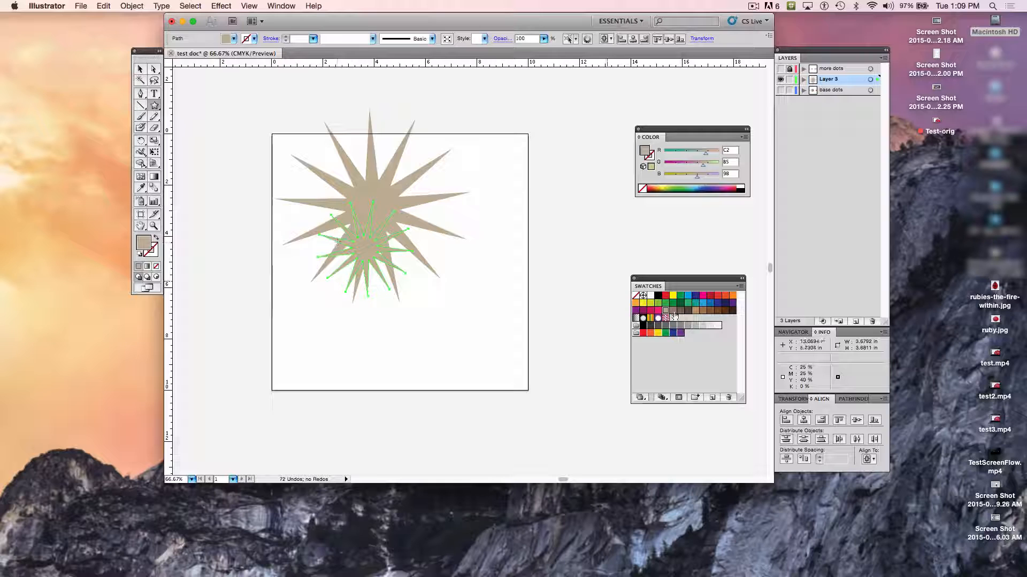
left_click(651, 304)
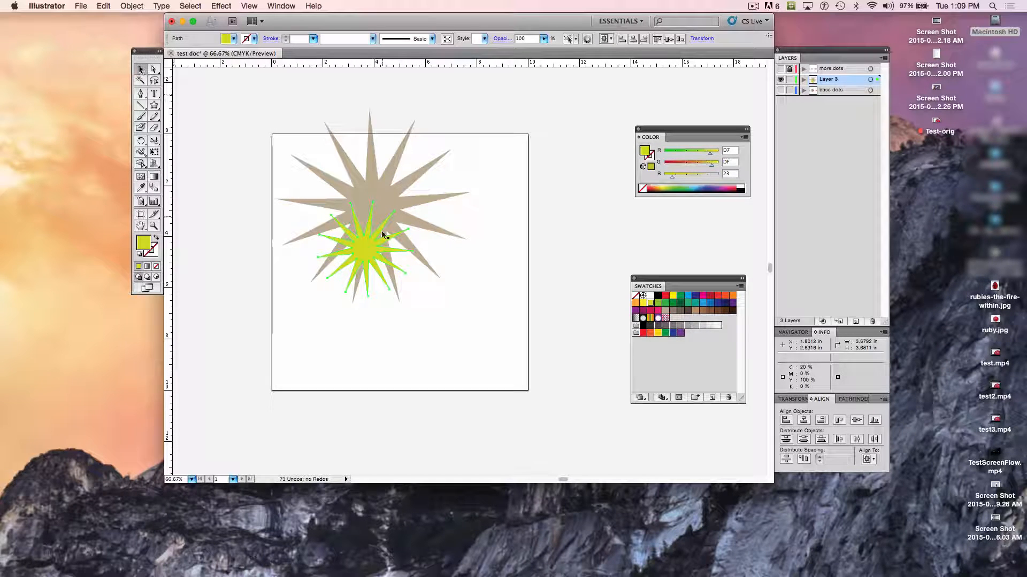
left_click(363, 207)
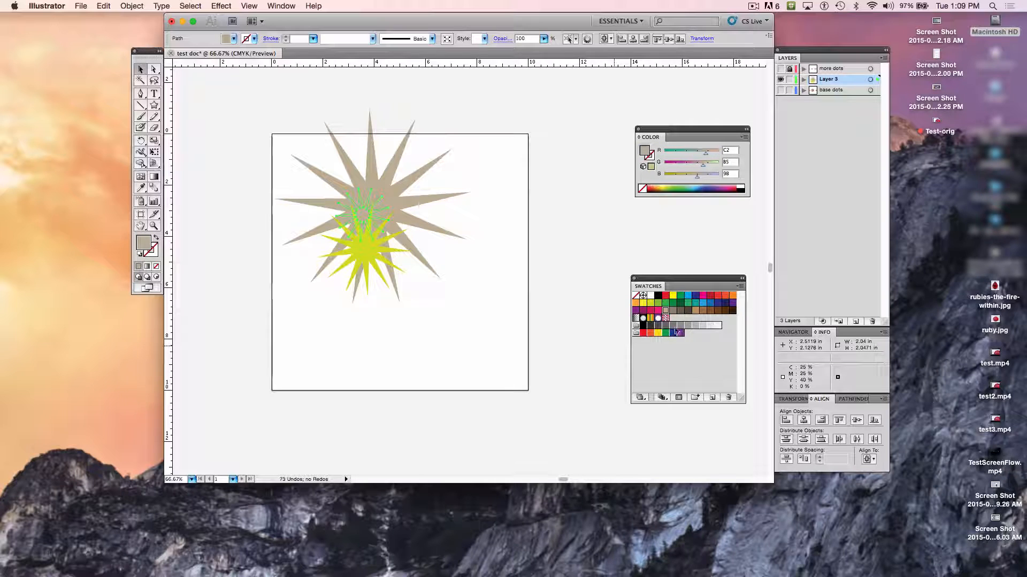
left_click(642, 296)
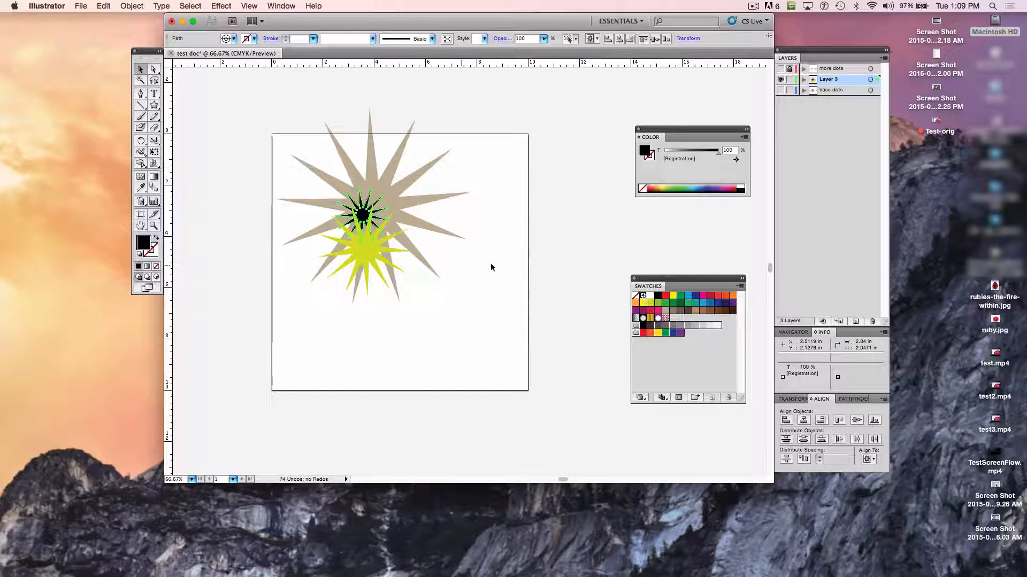
left_click(642, 303)
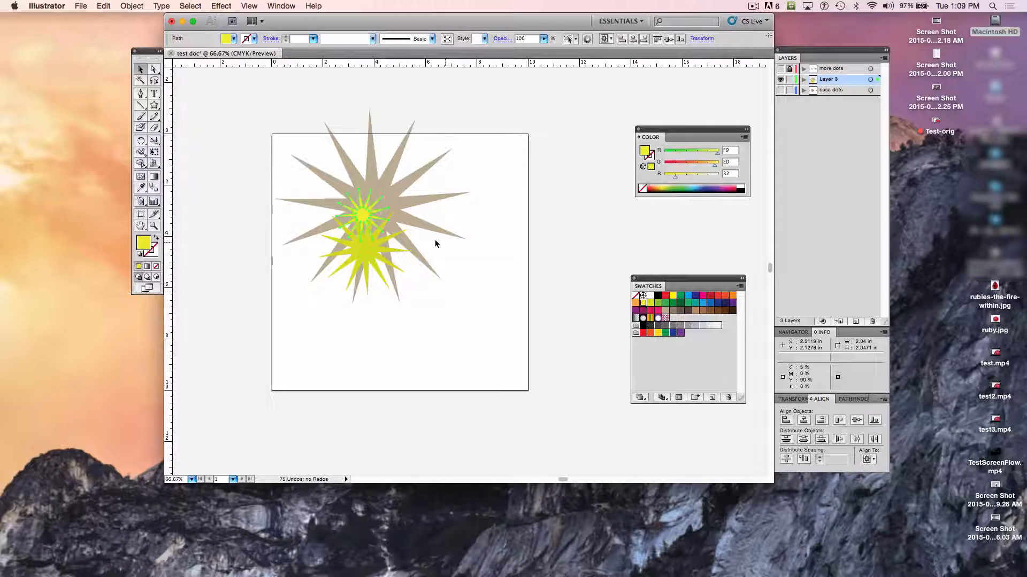
left_click(649, 334)
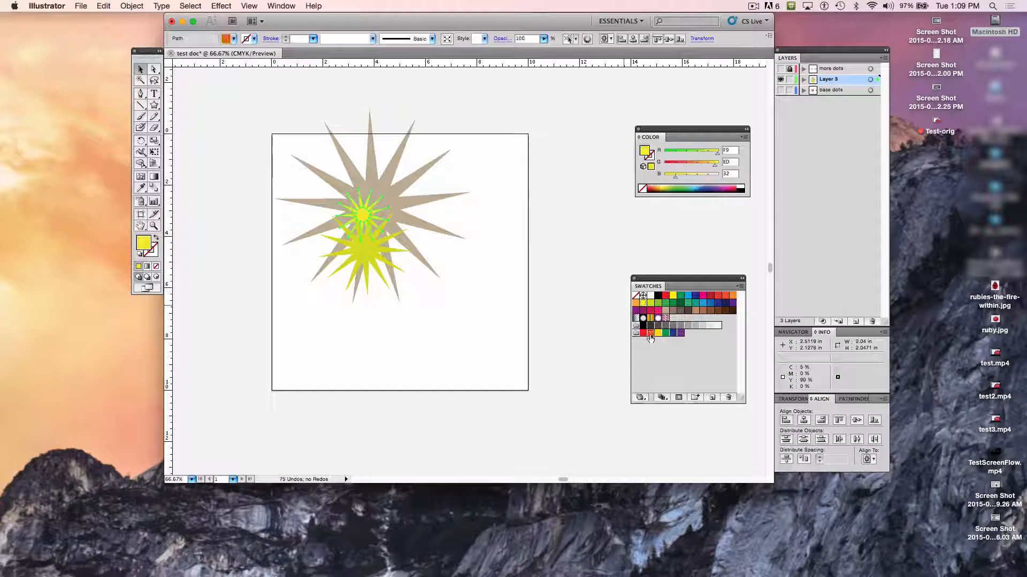
- Move the orange and yellow-green stars off the large star so they overlap the artboard's right edge, orange above yellow-green
left_click_drag(381, 217, 448, 191)
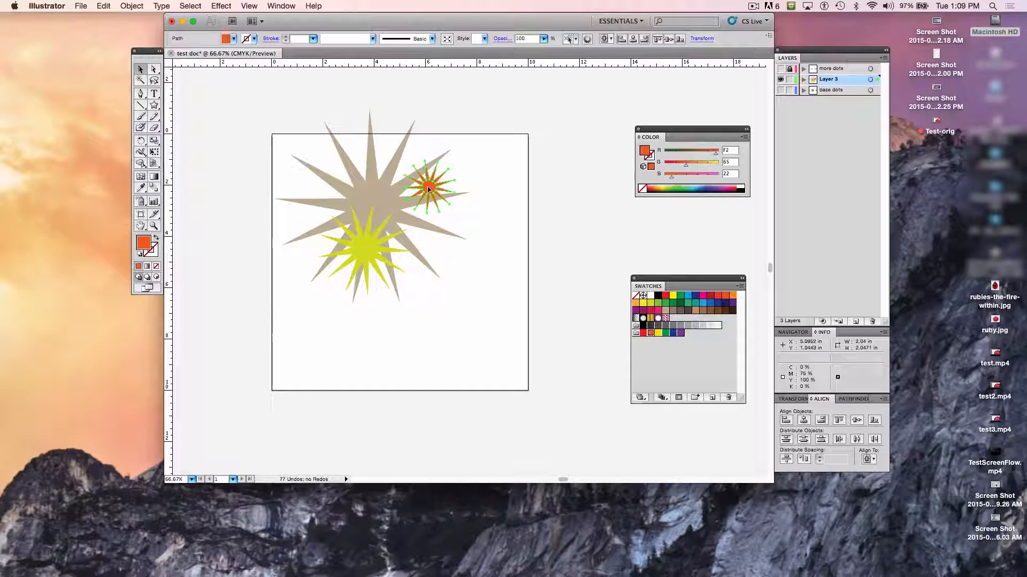
left_click(530, 273)
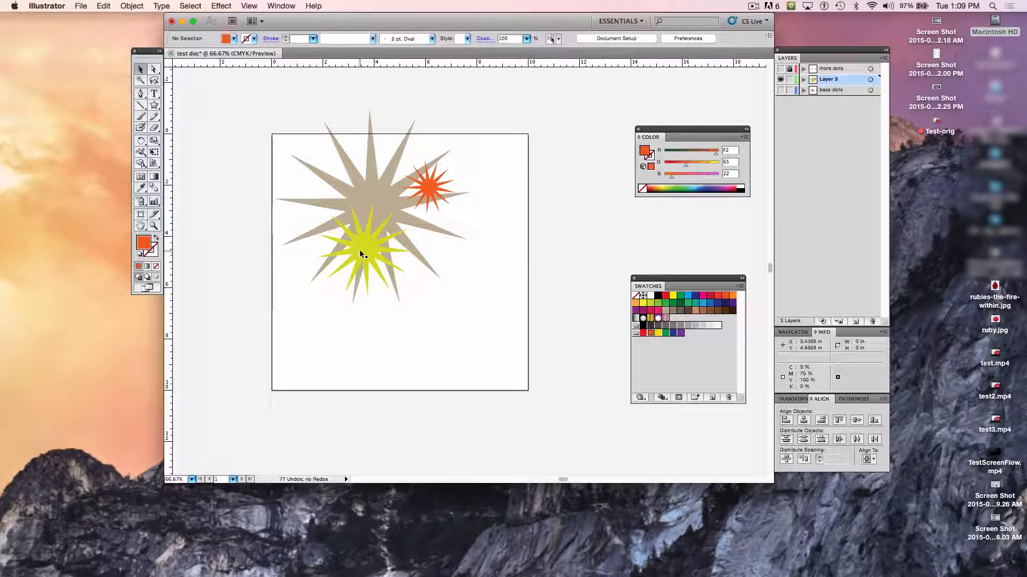
left_click_drag(359, 250, 464, 303)
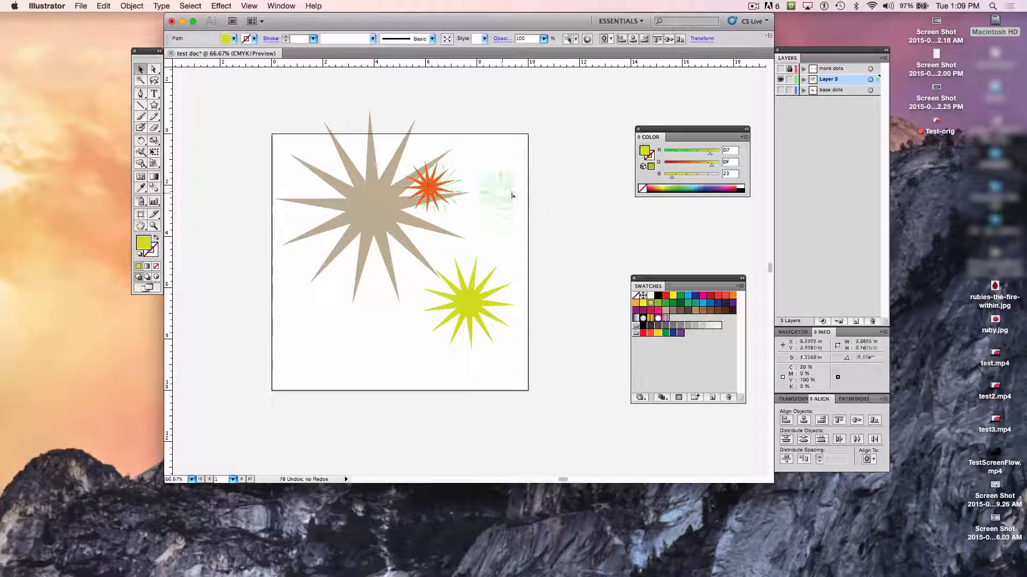
left_click_drag(512, 195, 512, 302)
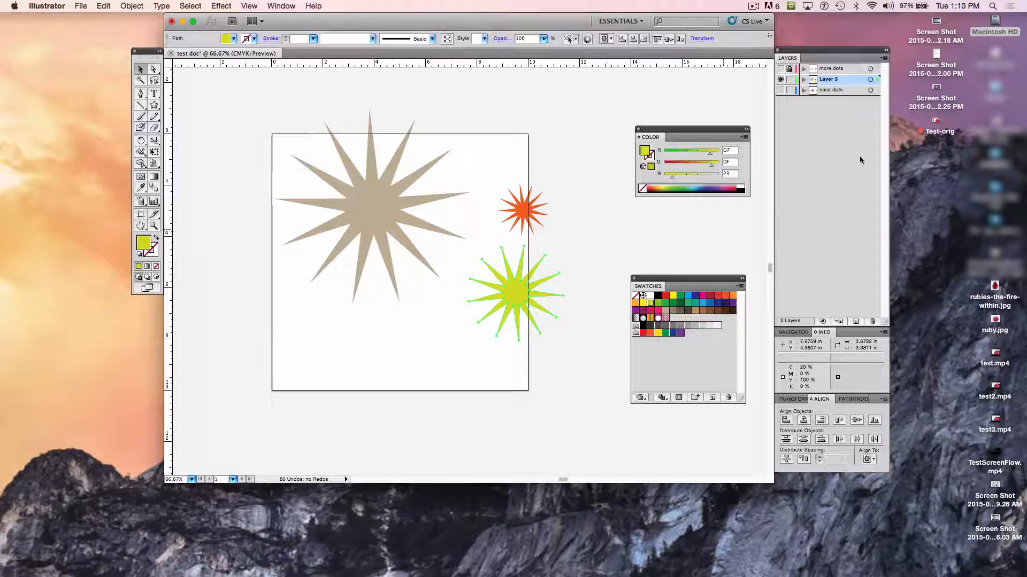
- Add a new layer above Layer 3 and draw an unfilled rectangle about 4.9 by 4.7 in over the large star
left_click(855, 321)
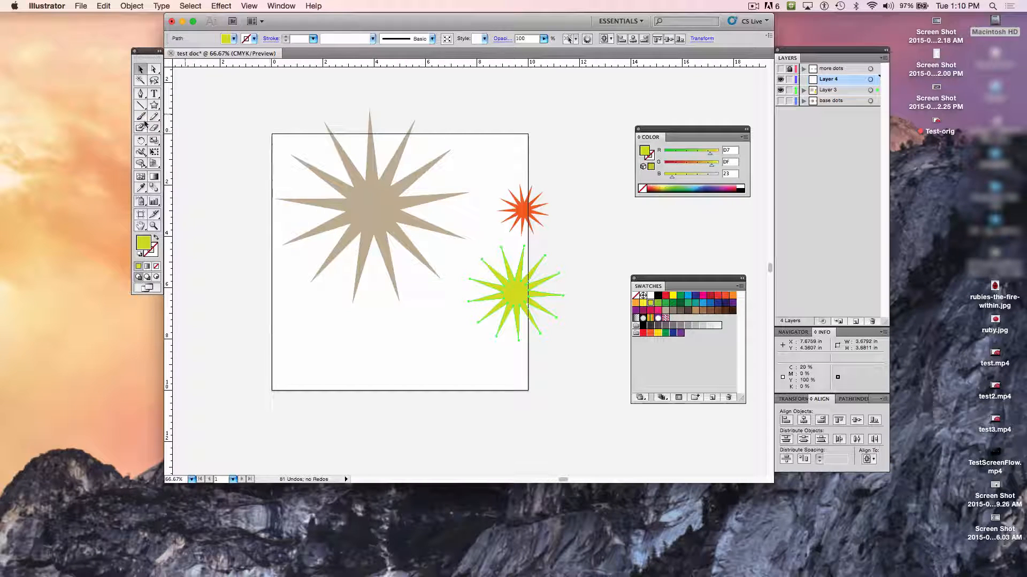
left_click(154, 107)
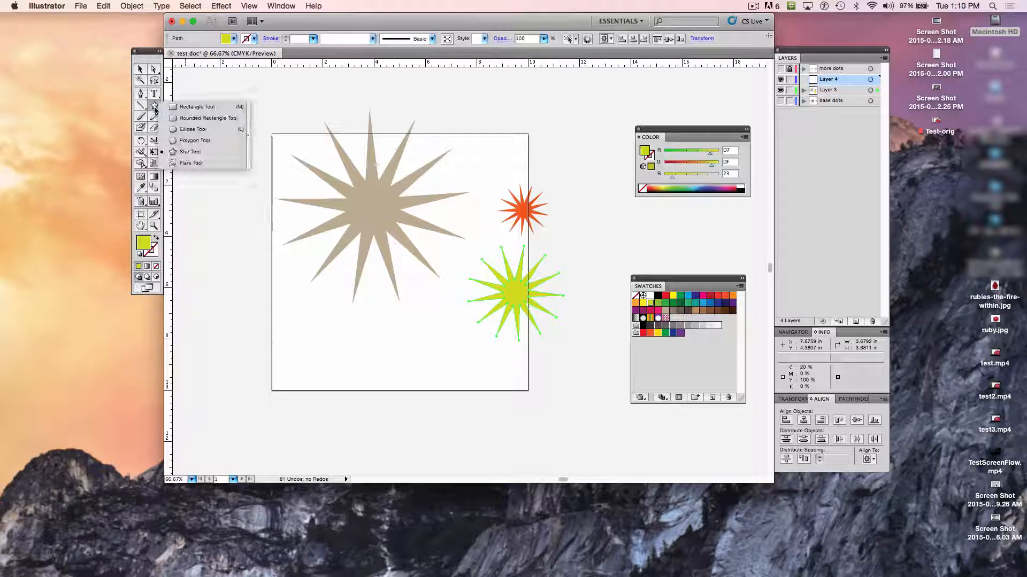
left_click(192, 107)
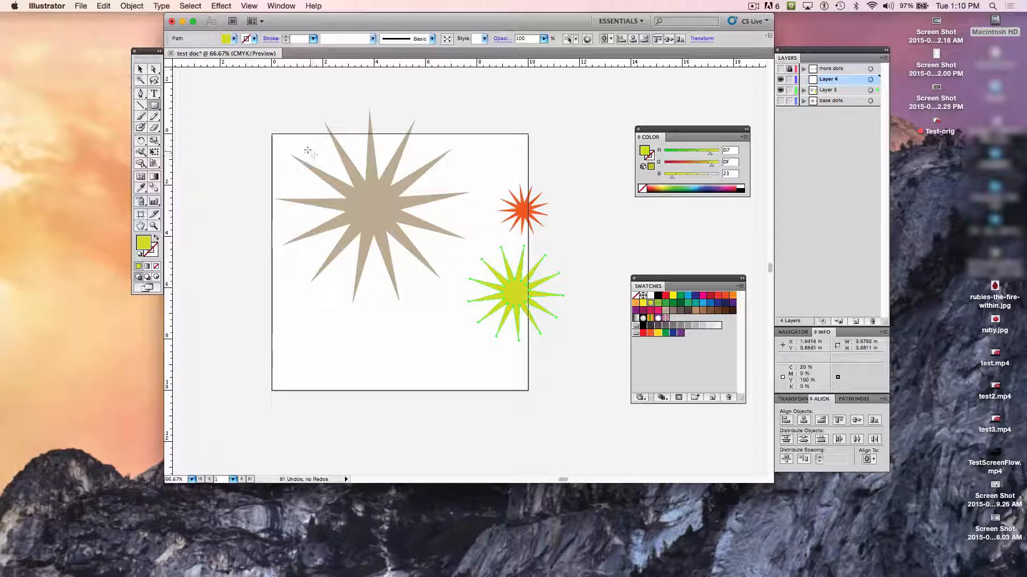
left_click_drag(308, 149, 434, 271)
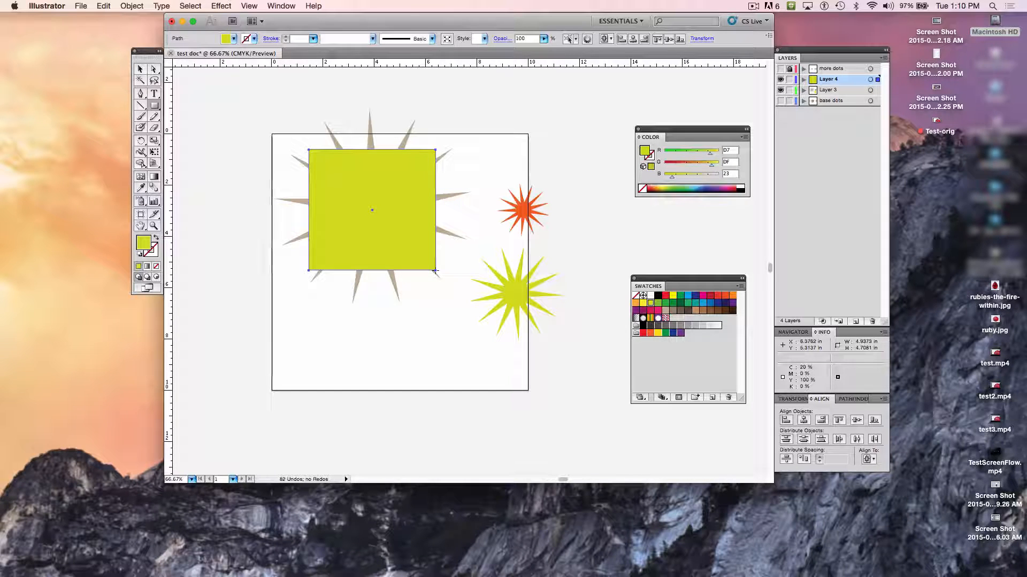
left_click(156, 267)
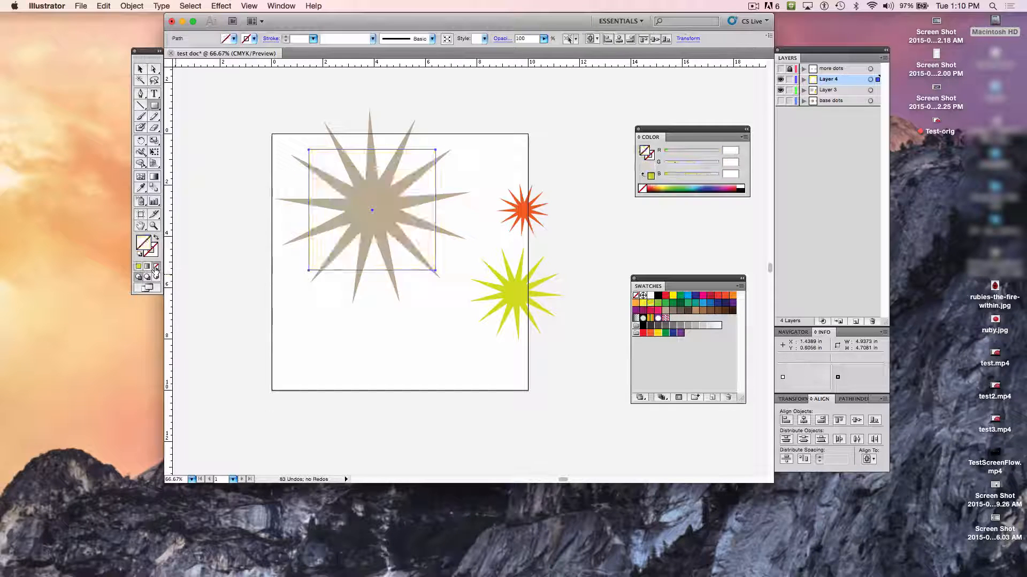
- Select the rectangle together with the large star, and display the Pathfinder options floating beside the artboard
left_click(141, 69)
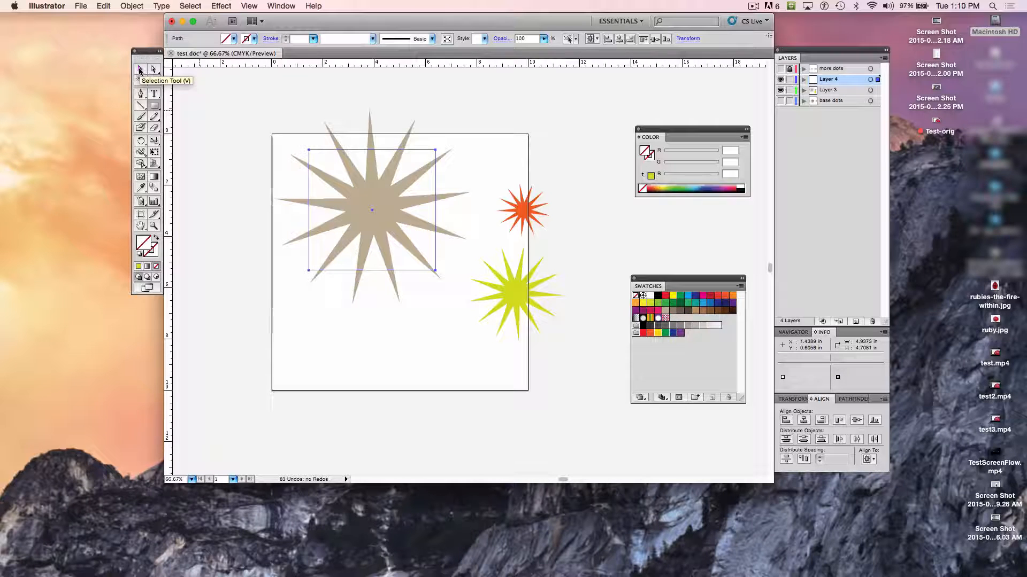
left_click(140, 69)
left_click_drag(268, 124, 449, 282)
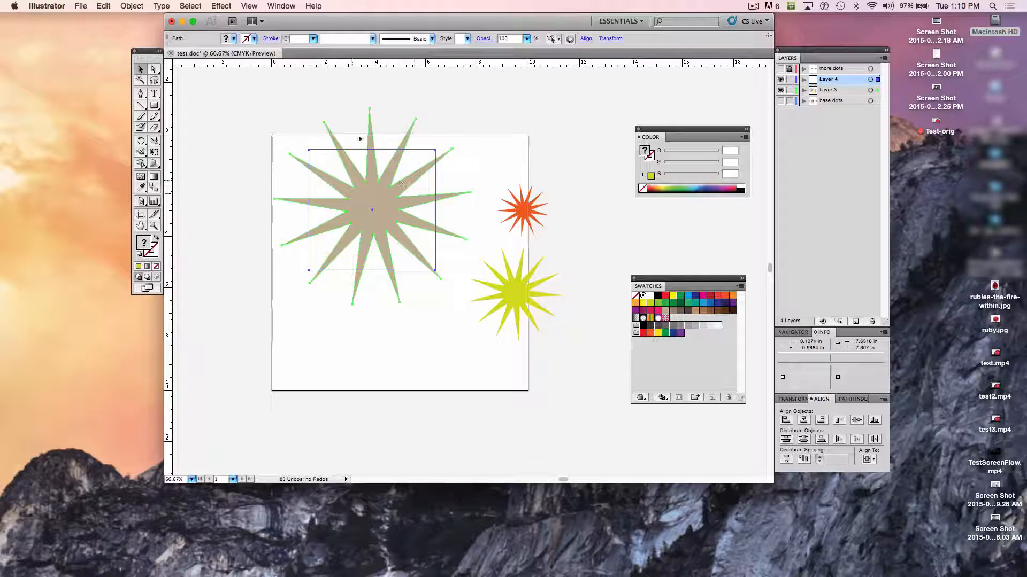
left_click(282, 6)
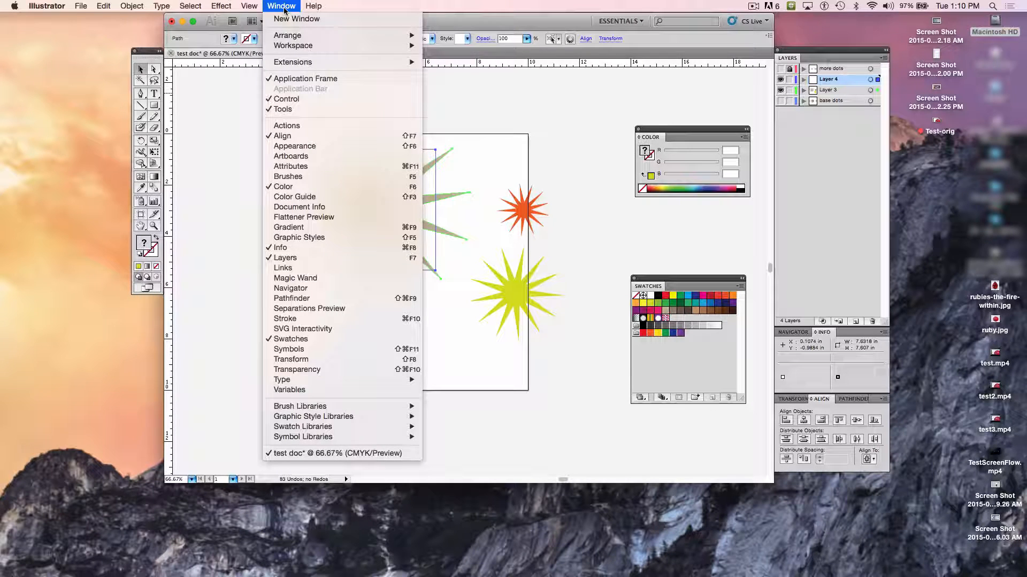
left_click(318, 301)
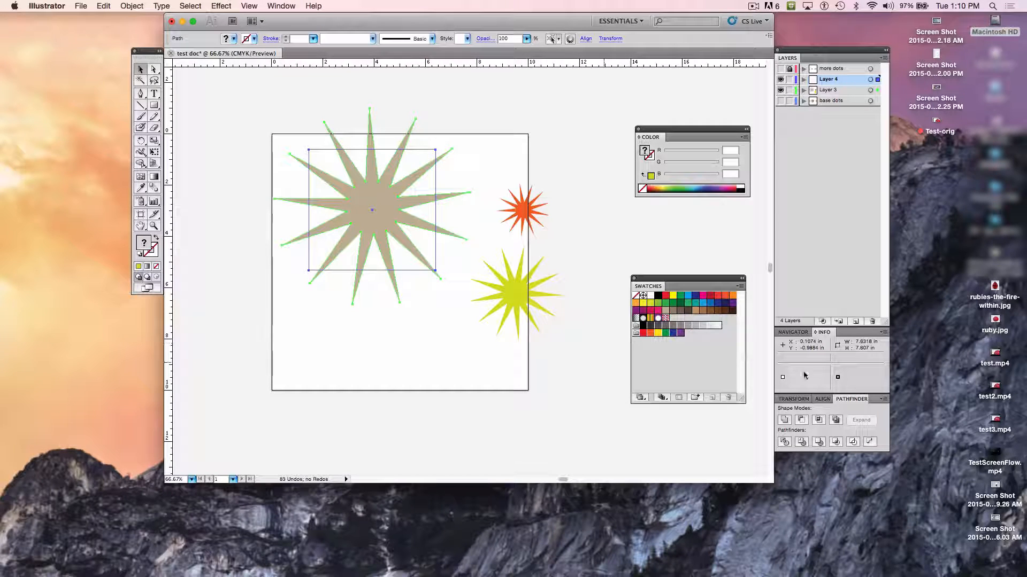
left_click_drag(857, 401, 577, 82)
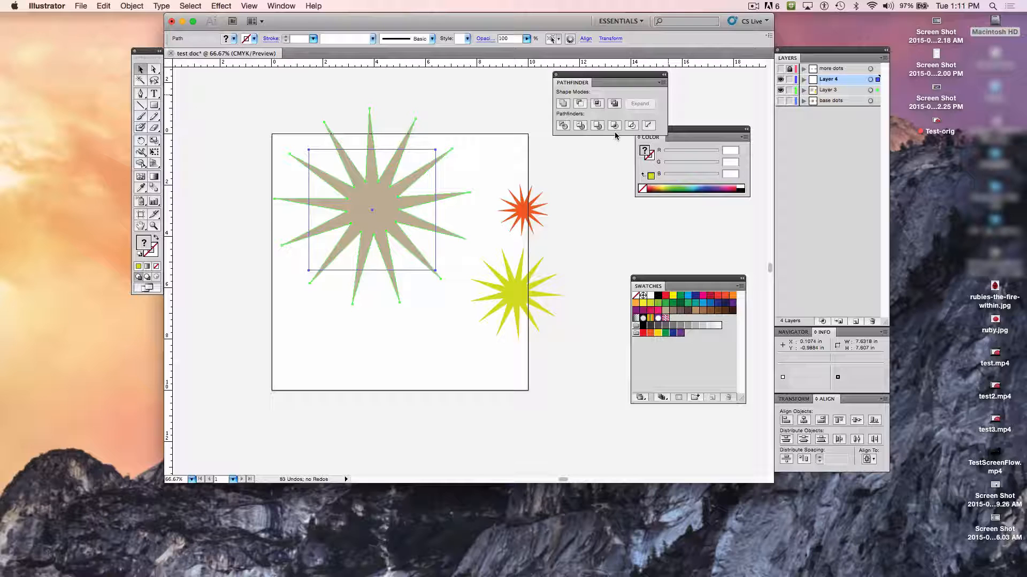
- Try subtracting the rectangle from the large star with Minus Front, and undo it
left_click(580, 105)
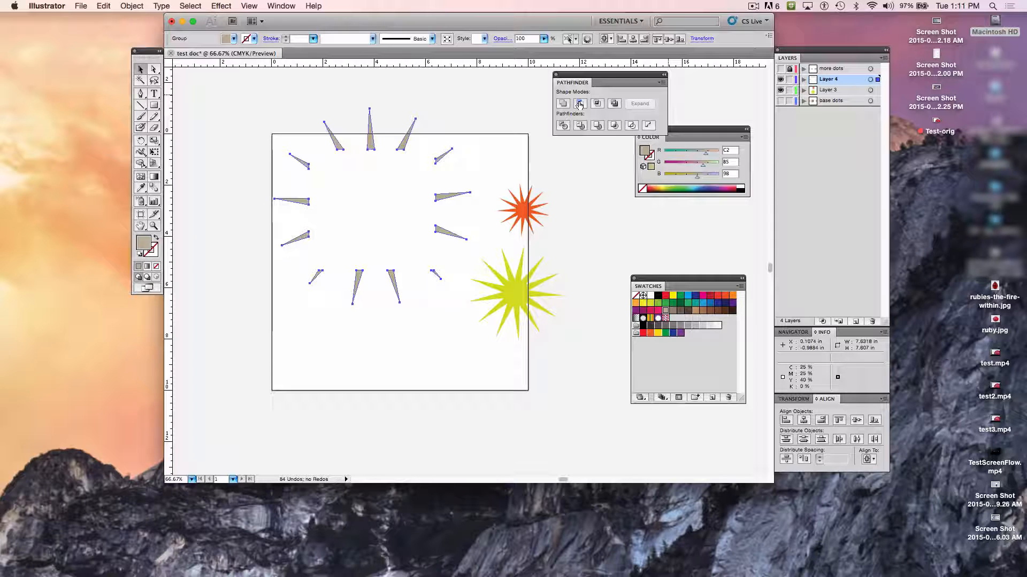
key("super+z")
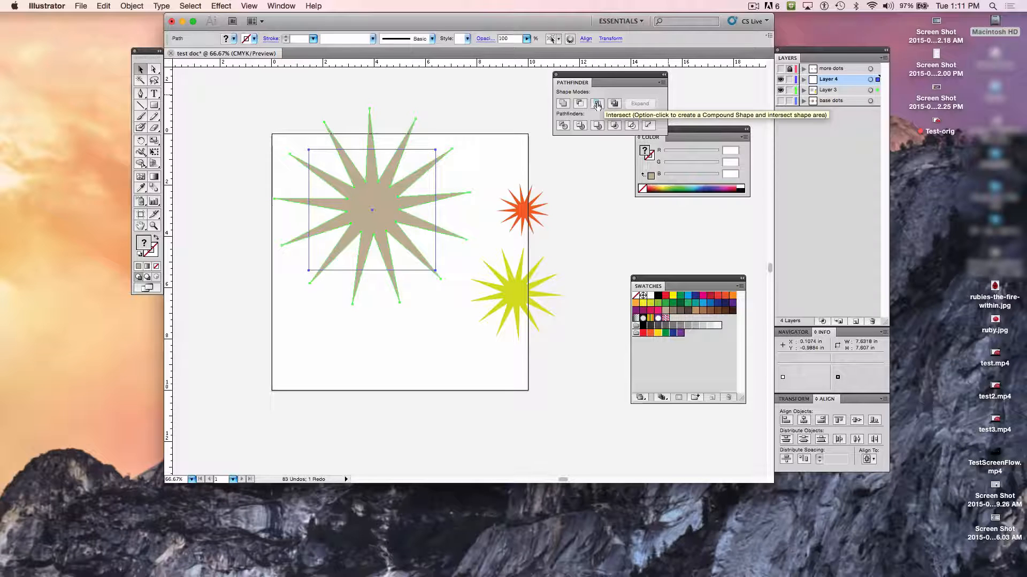
- Unite the large star and rectangle, try Intersect on the merged shape, and undo back to the two separate shapes
left_click(563, 103)
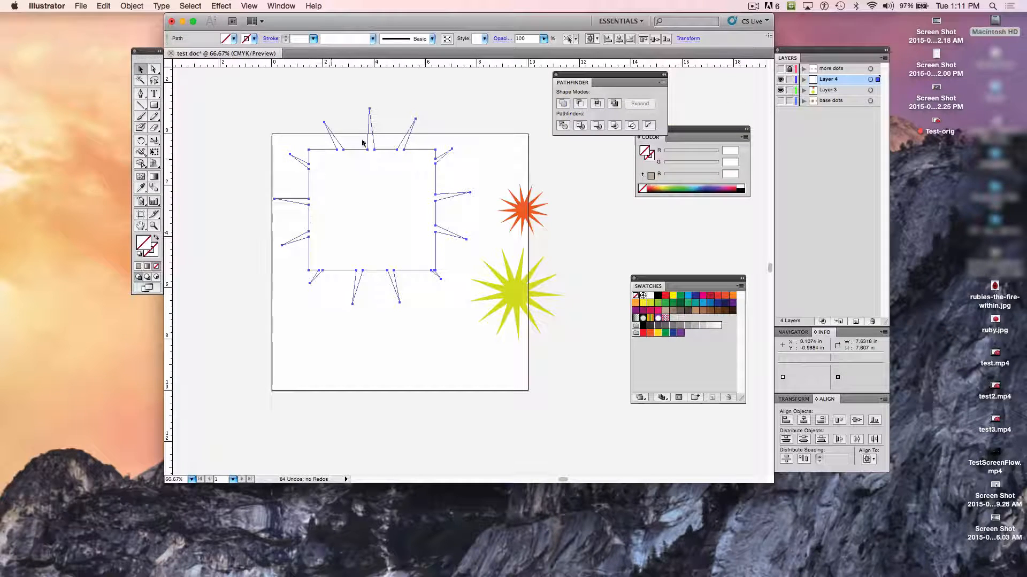
left_click(597, 104)
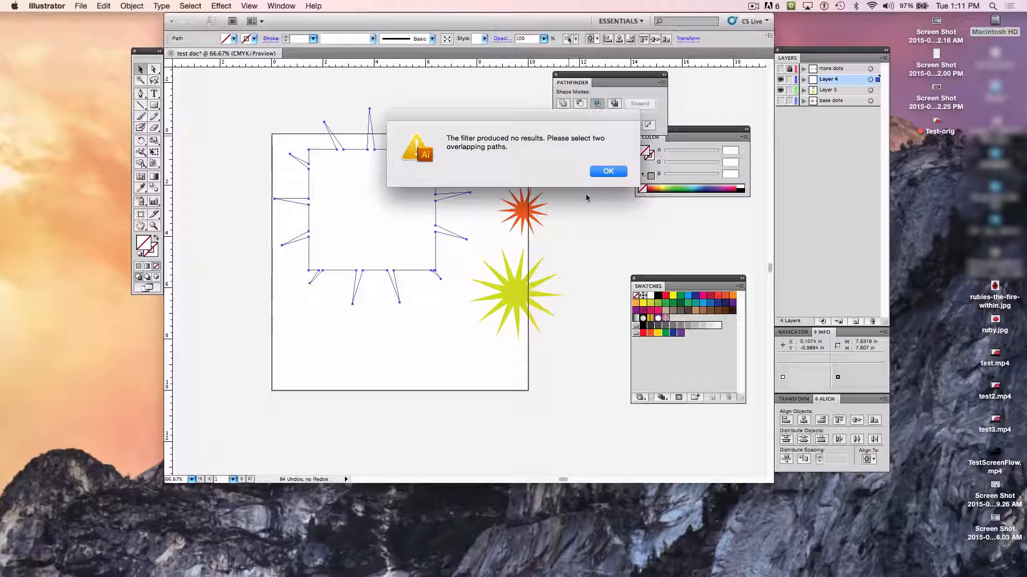
left_click(610, 170)
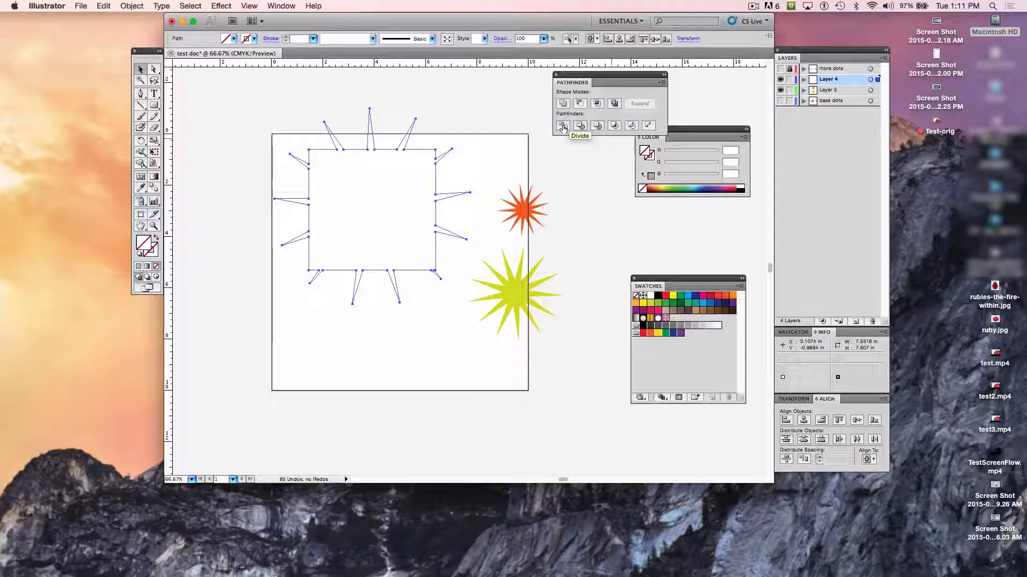
key("super+z")
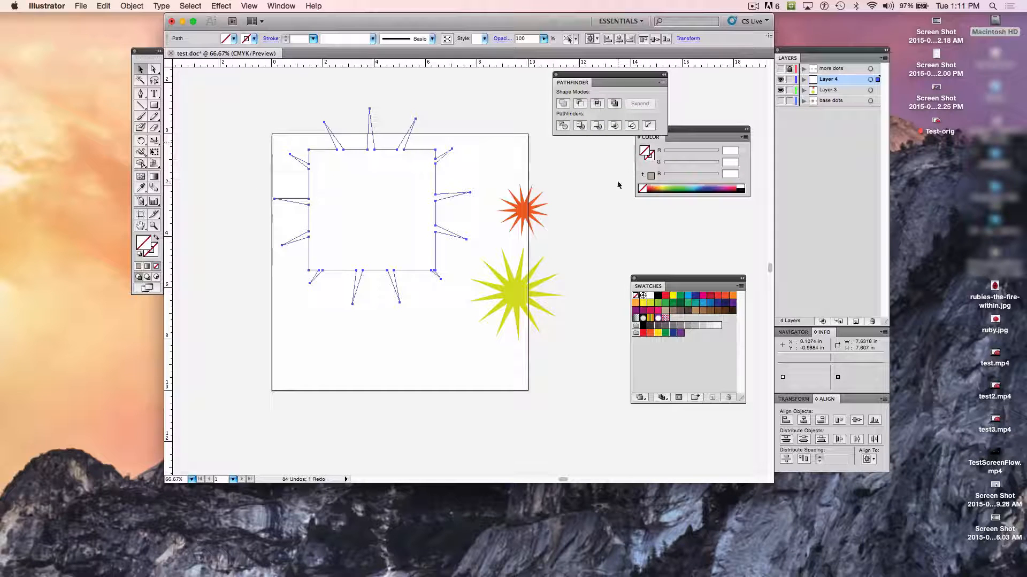
key("super+shift+z")
key("super+z")
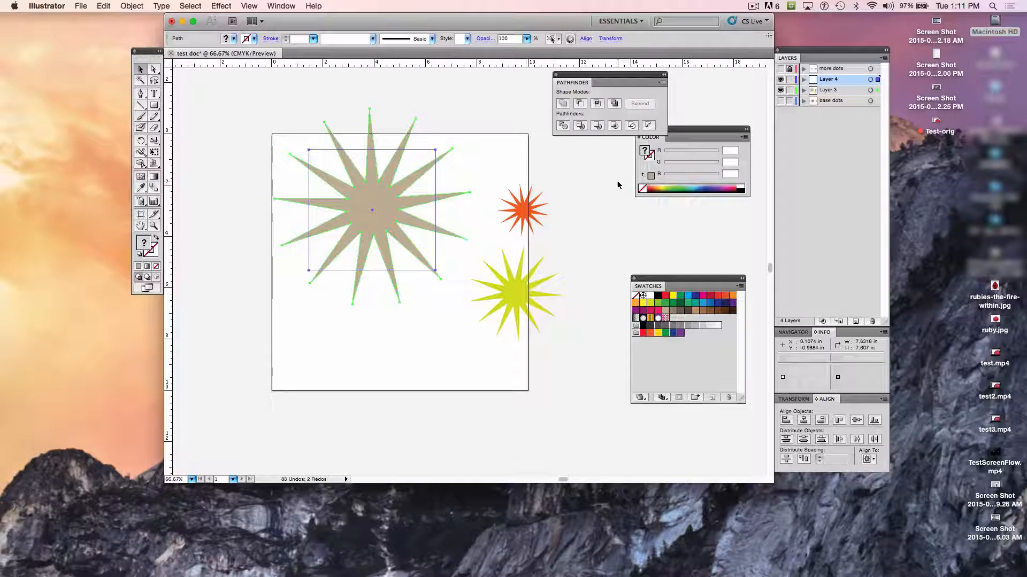
- Try the Trim and Merge pathfinders on the large star and rectangle, undoing each one
left_click(579, 127)
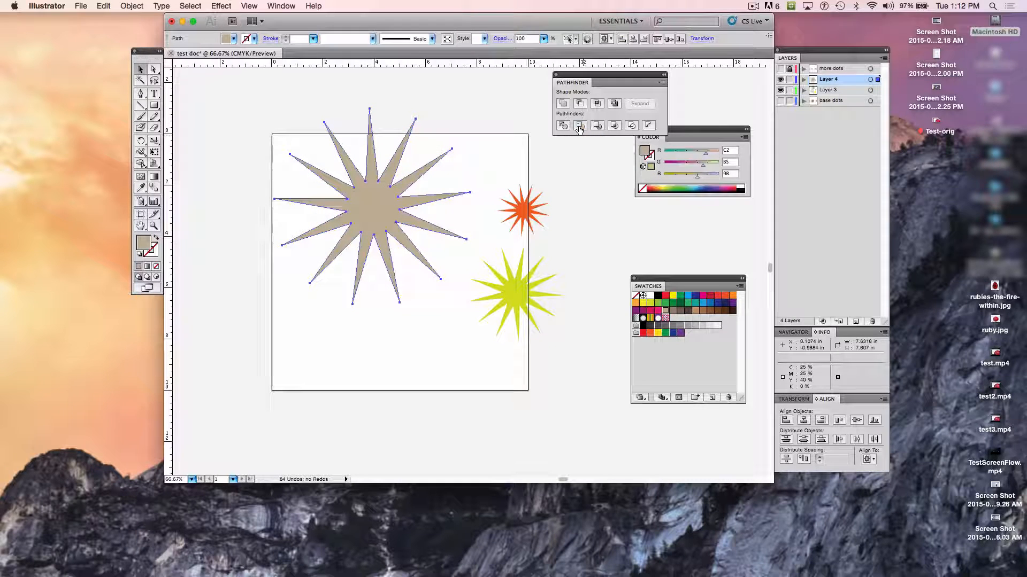
key("super+z")
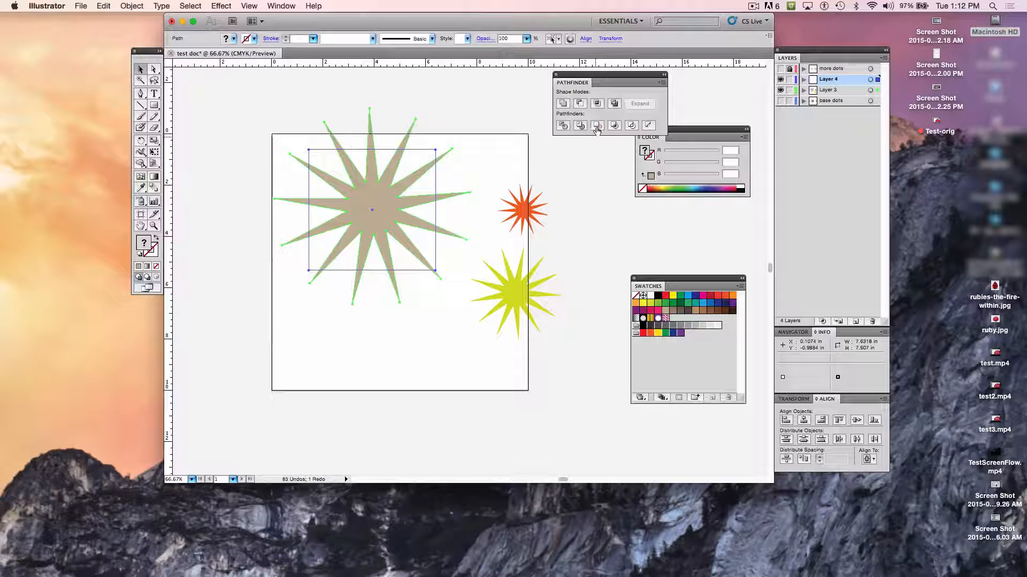
left_click(597, 129)
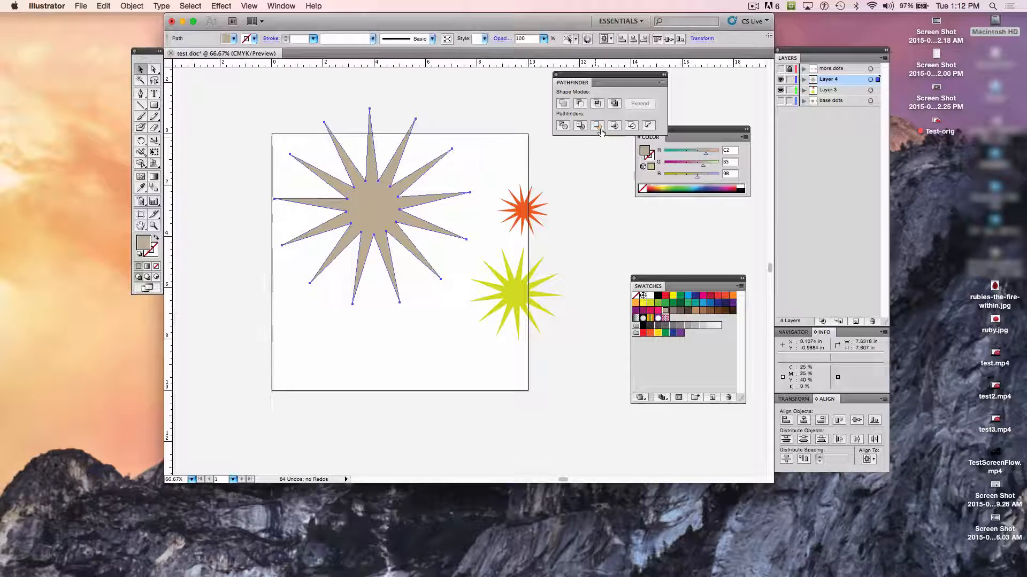
key("super+z")
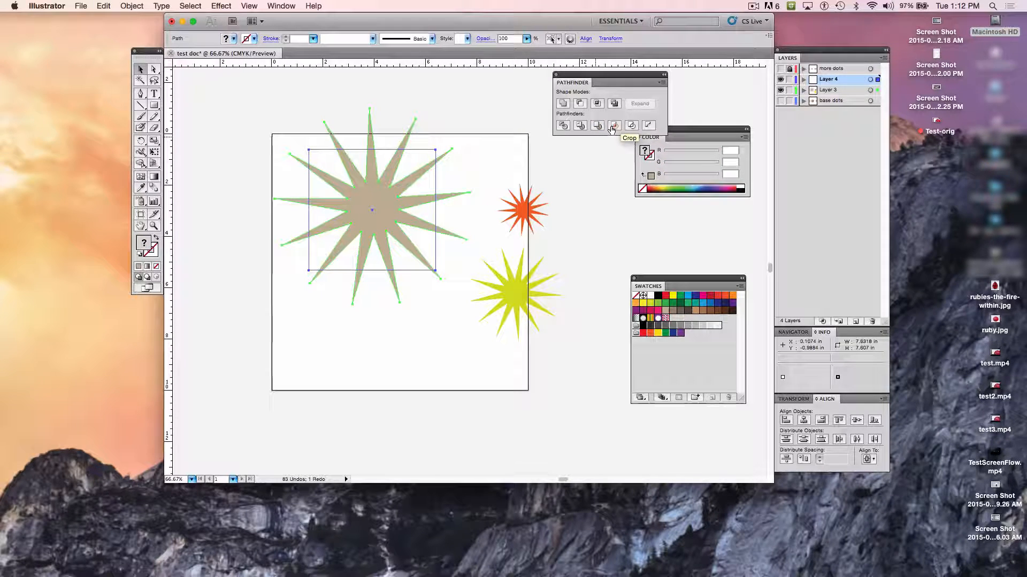
- Crop the large star to the rectangle's bounds with the Crop pathfinder, and clear the selection
left_click(614, 126)
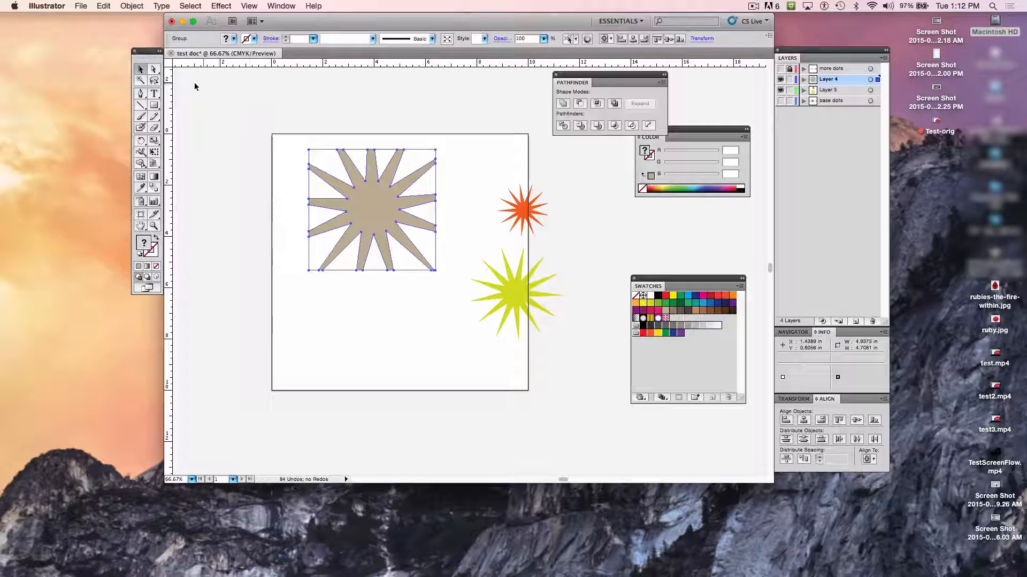
left_click_drag(306, 111, 432, 143)
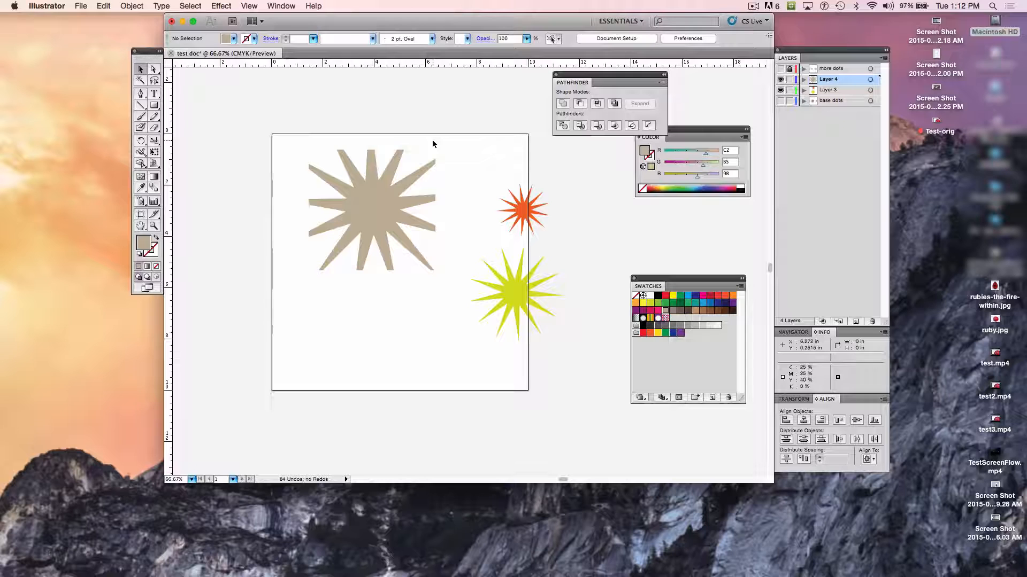
- Try recoloring the cropped large star with the C=20 M=0 Y=100 K=0 swatch, and undo it
left_click(361, 212)
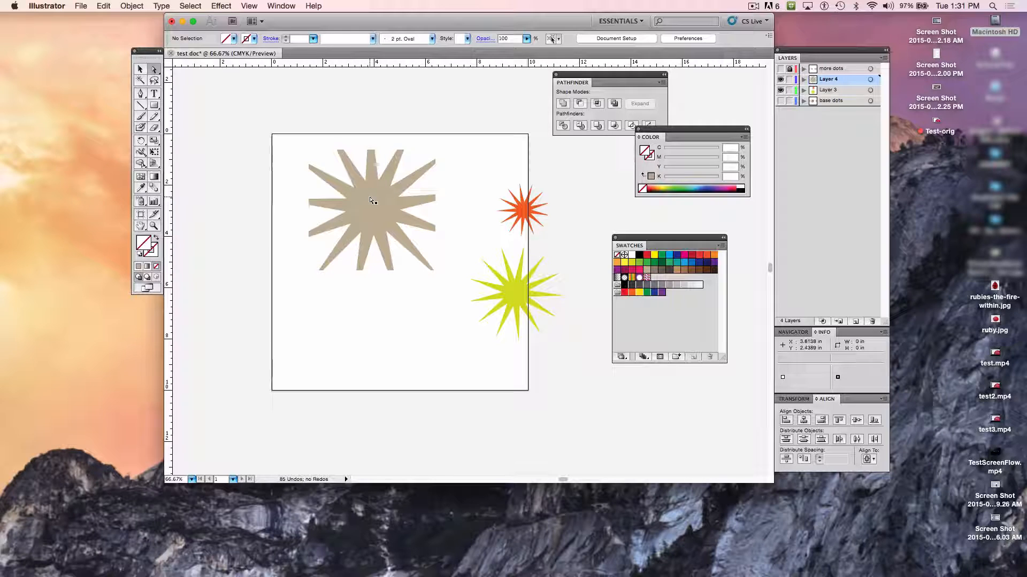
left_click(154, 71)
left_click(377, 205)
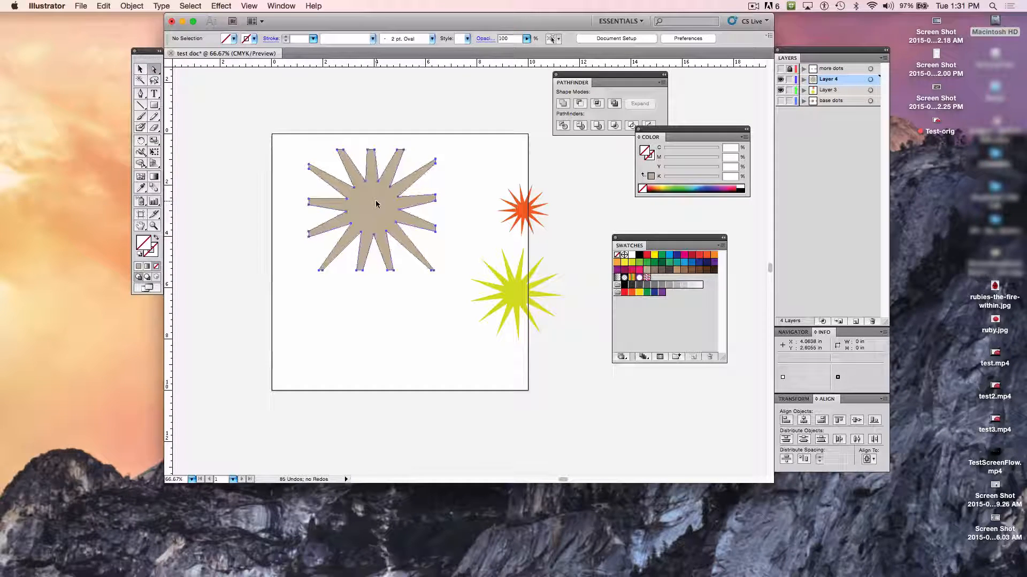
left_click_drag(274, 107, 418, 240)
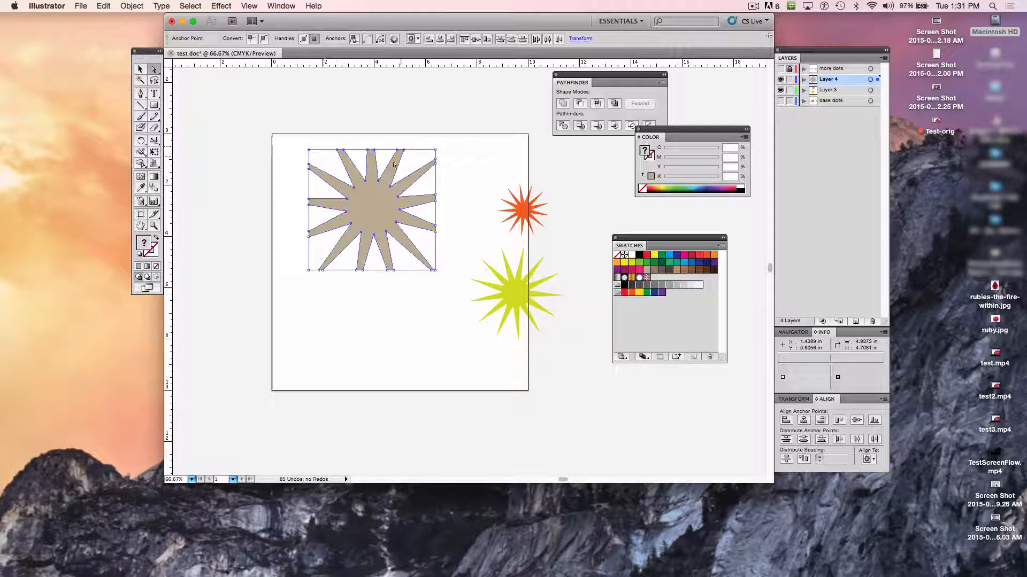
left_click(296, 154)
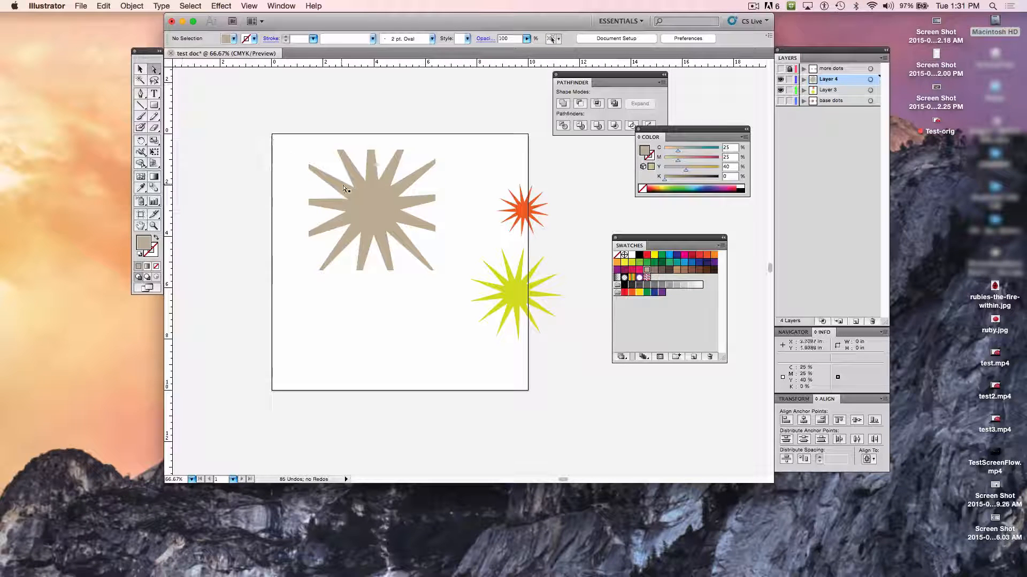
left_click(368, 202)
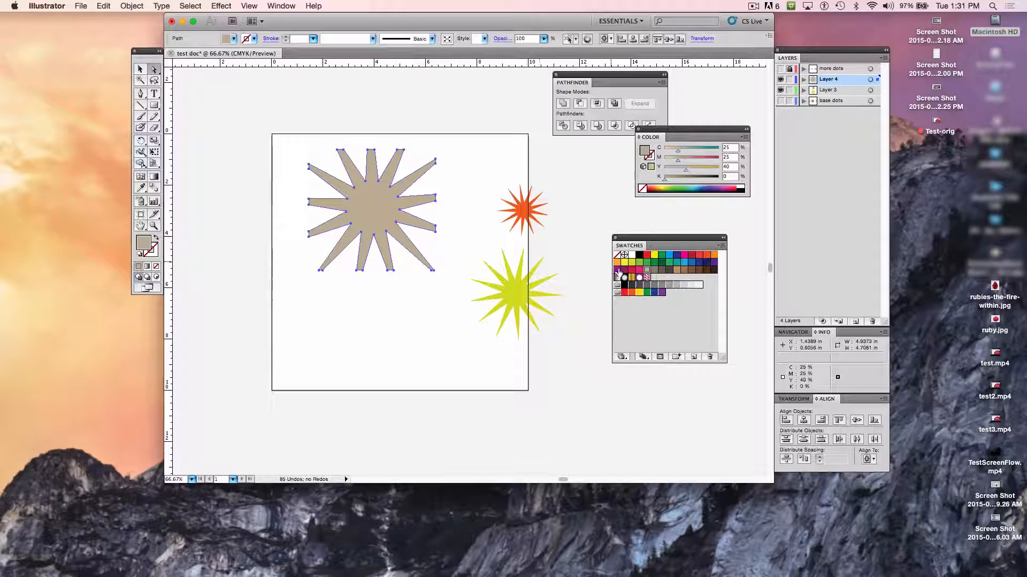
left_click(631, 263)
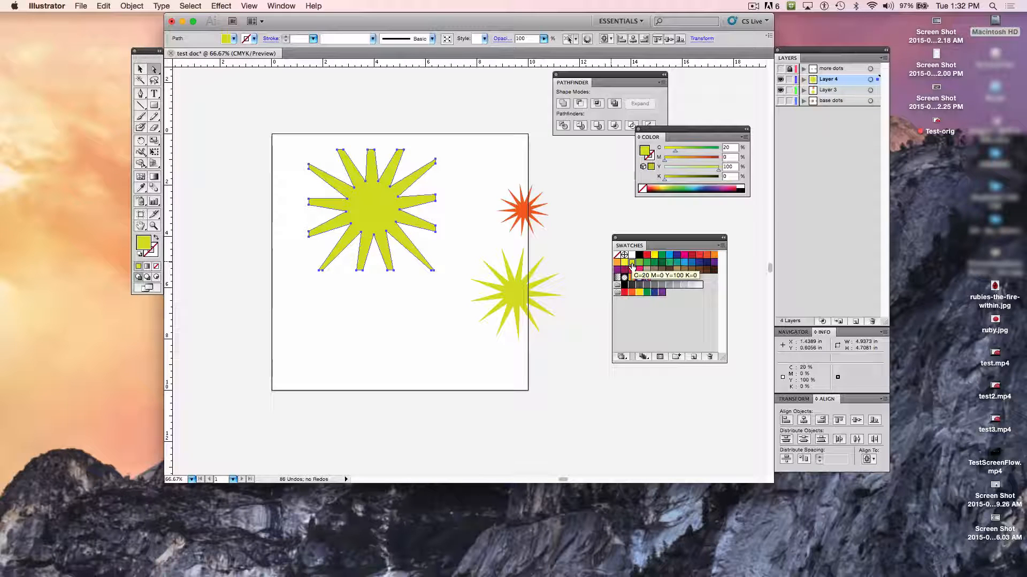
key("super+z")
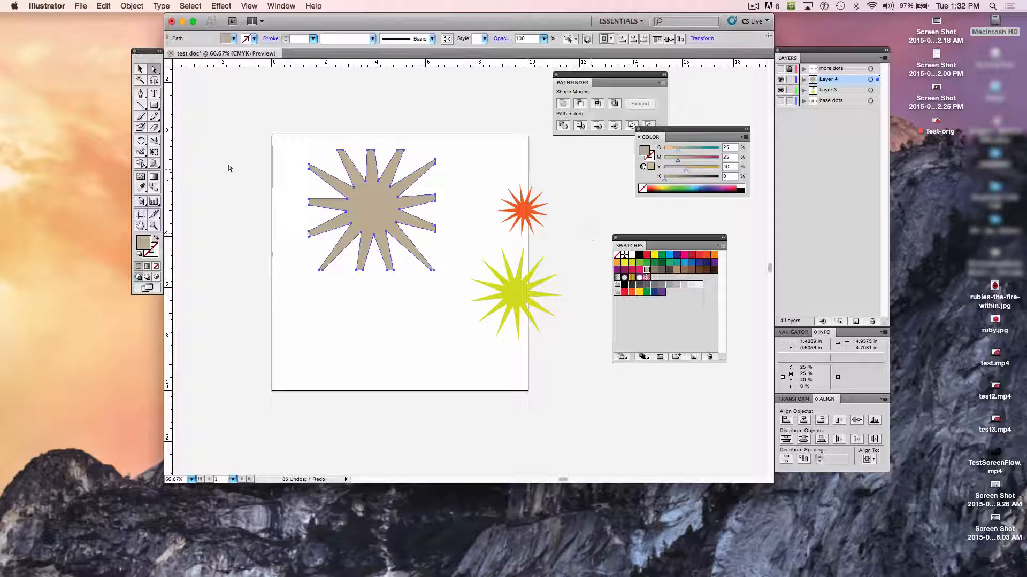
- Fill the large star with a linear gradient from yellow (C=5 M=0 Y=90 K=0) to purple (C=75 M=100 Y=0 K=0)
double_click(154, 177)
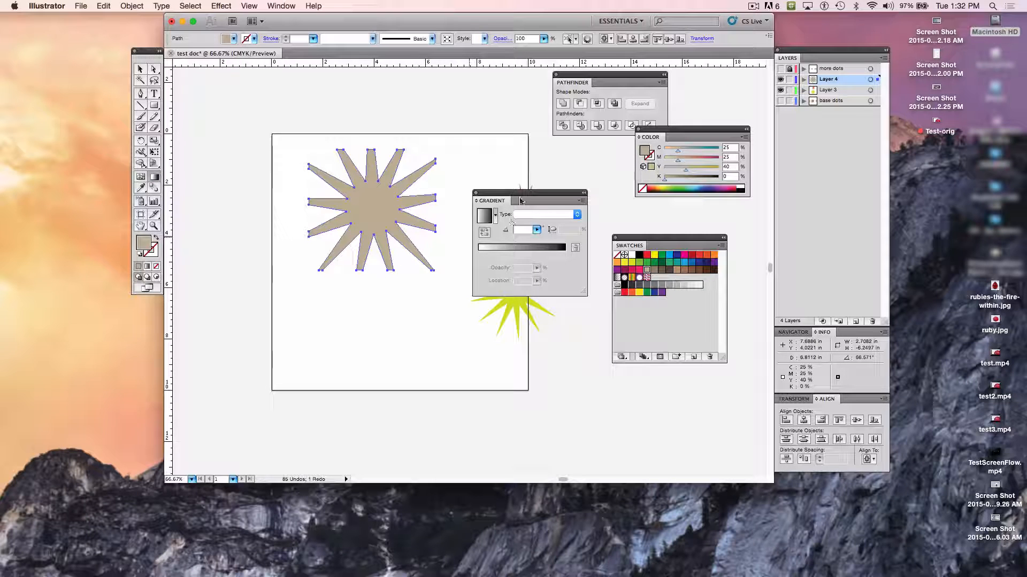
left_click_drag(520, 202, 526, 160)
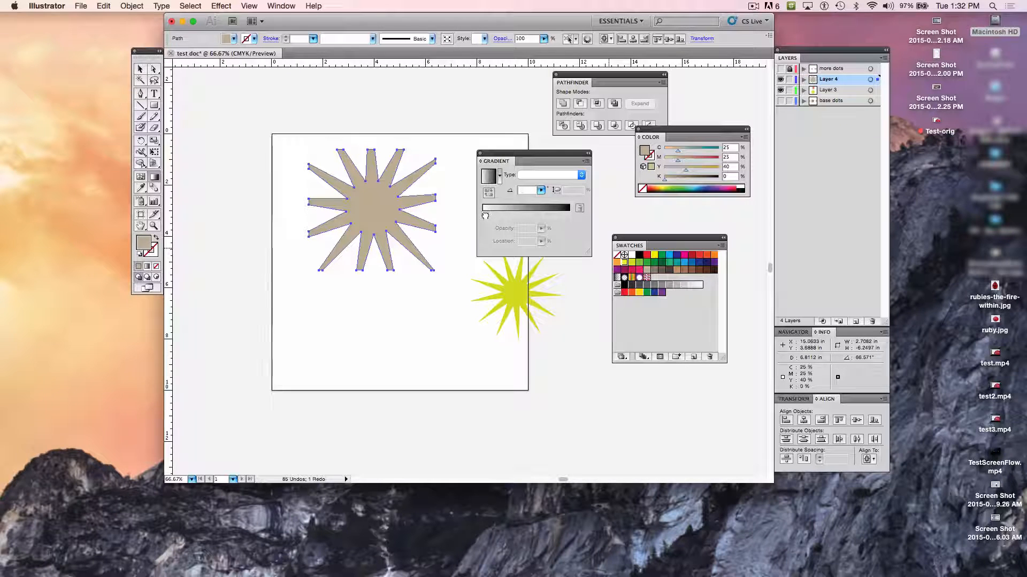
left_click(483, 216)
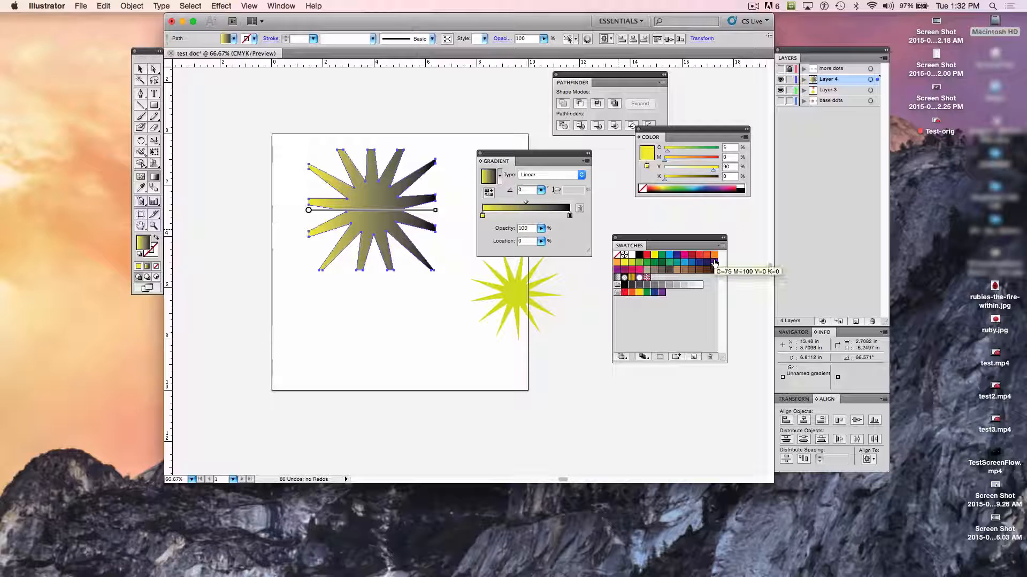
left_click_drag(715, 263, 569, 216)
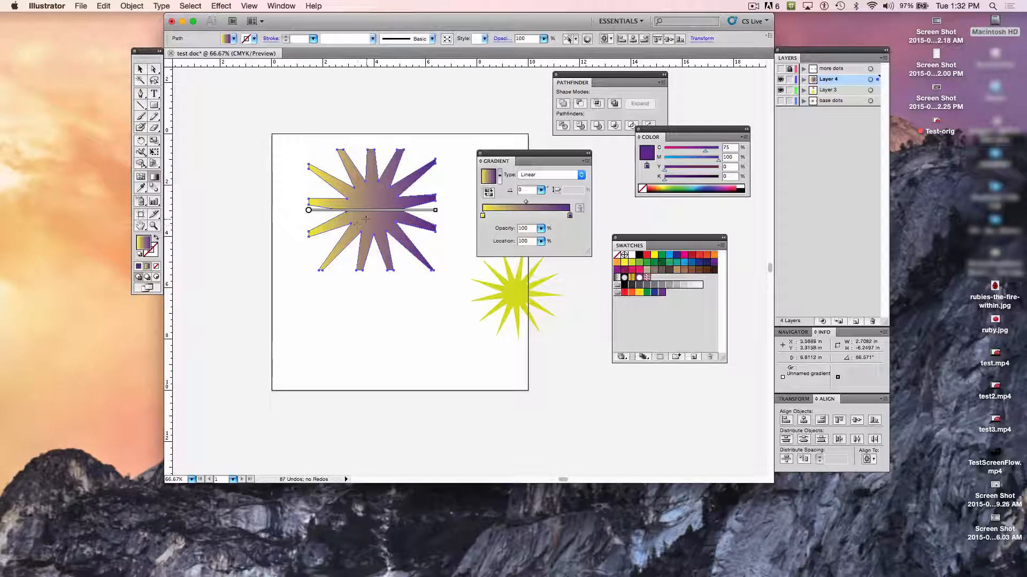
- Lower the opacity of the gradient's purple end stop to 61%
mouse_move(383, 205)
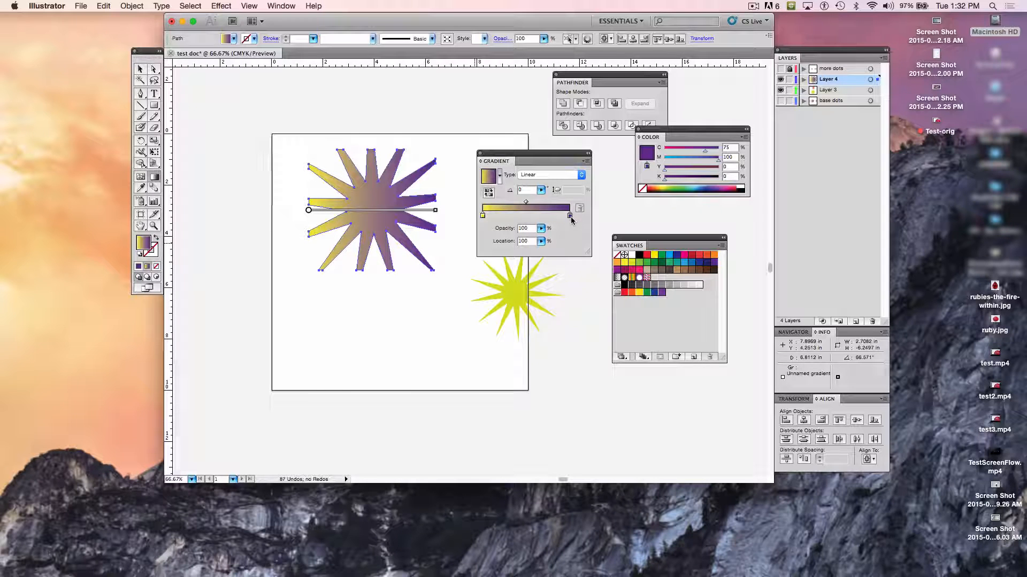
left_click(541, 242)
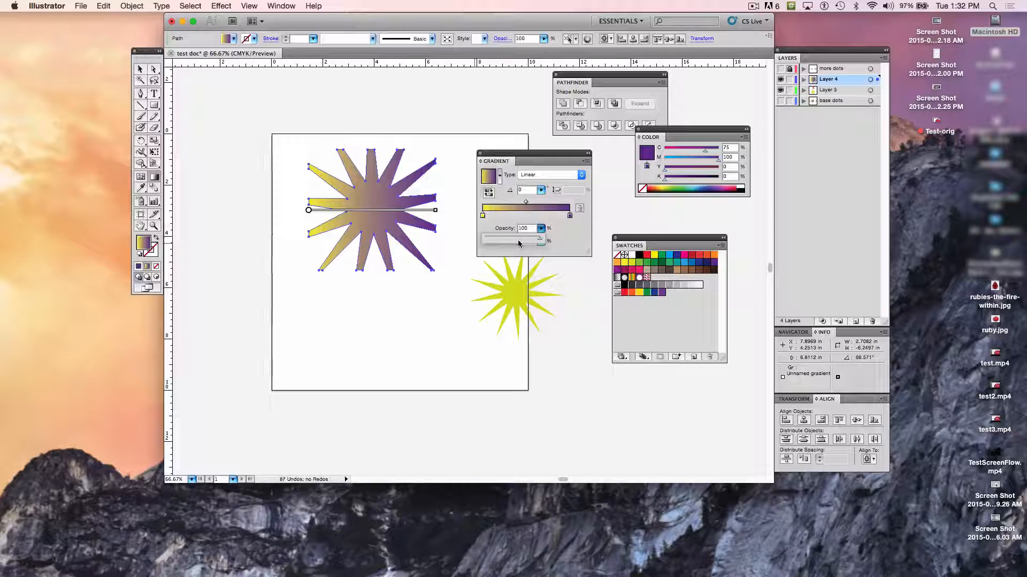
left_click(540, 231)
left_click_drag(542, 239, 518, 241)
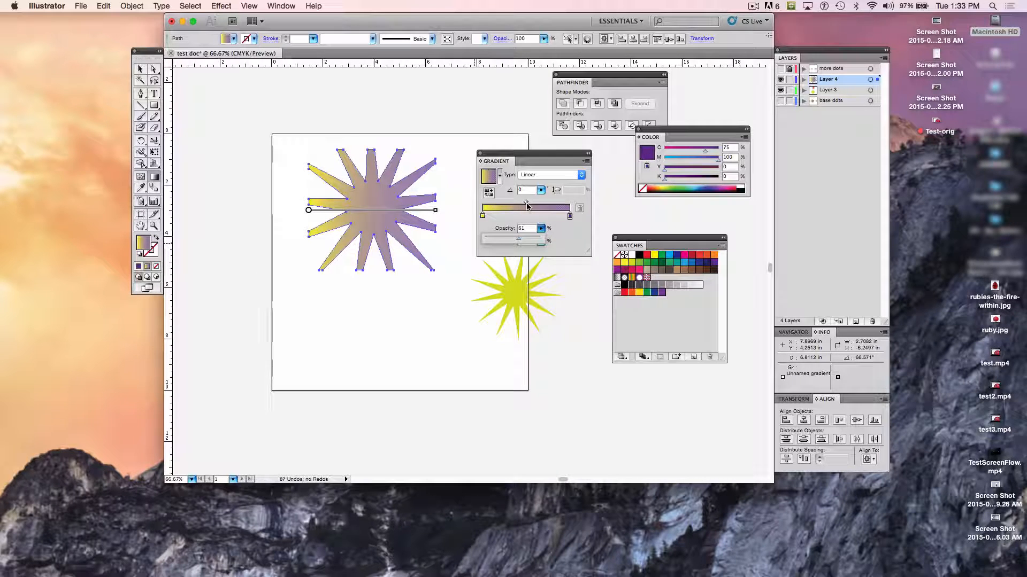
left_click(569, 218)
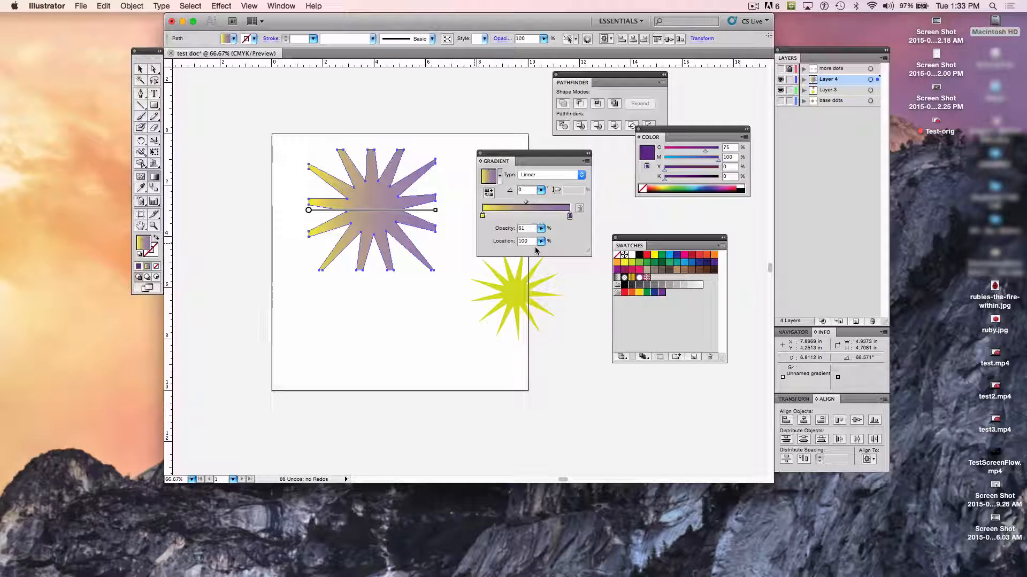
- Shift the midpoint between the yellow and purple gradient stops to about 67%
left_click(526, 204)
mouse_move(527, 205)
left_mouse_down()
mouse_move(514, 204)
mouse_move(543, 204)
left_mouse_up()
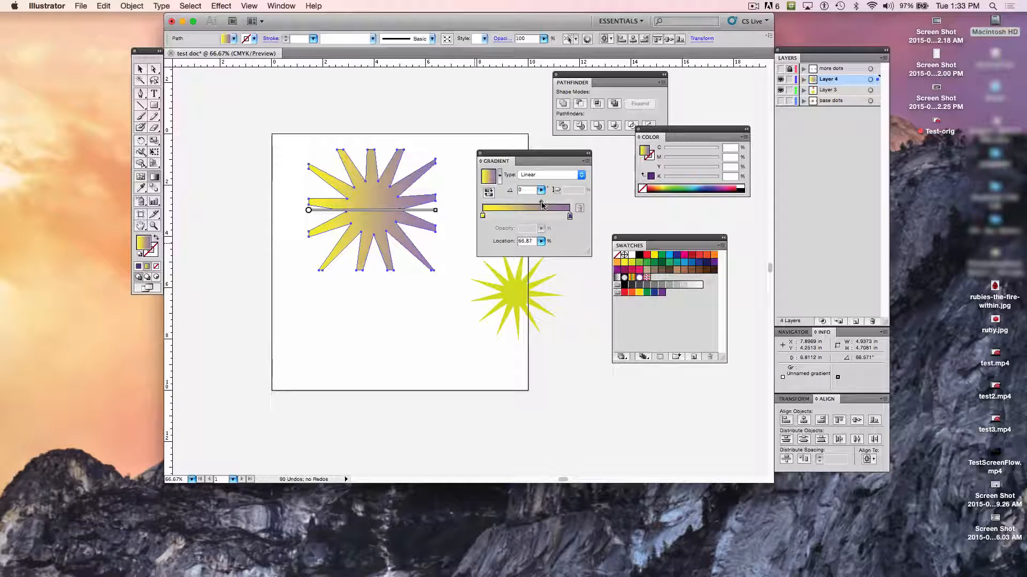
left_click_drag(542, 205, 541, 205)
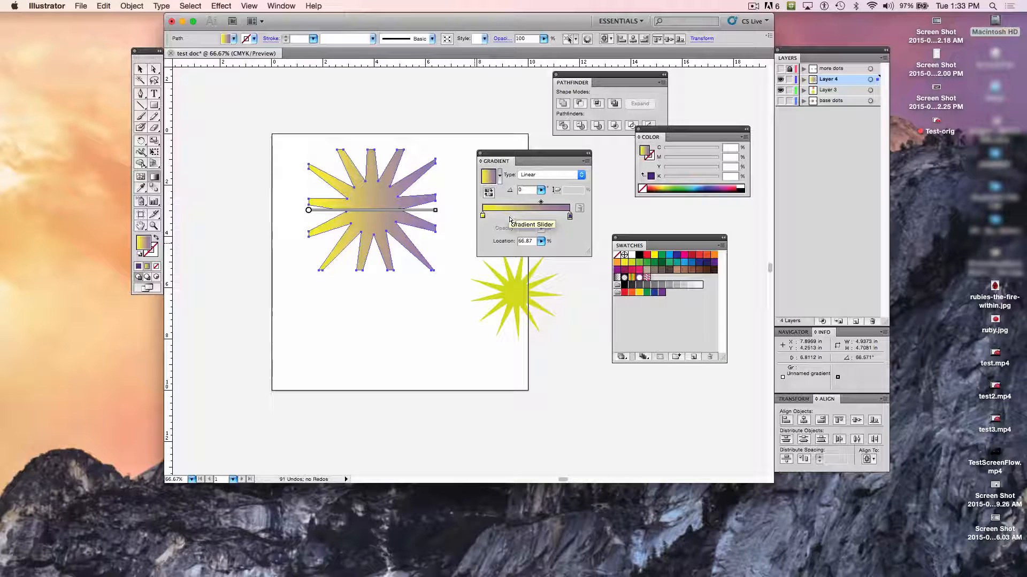
- Add an orange stop (C=0 M=35 Y=85 K=0) to the star's gradient and position it at about 20%
left_click(510, 216)
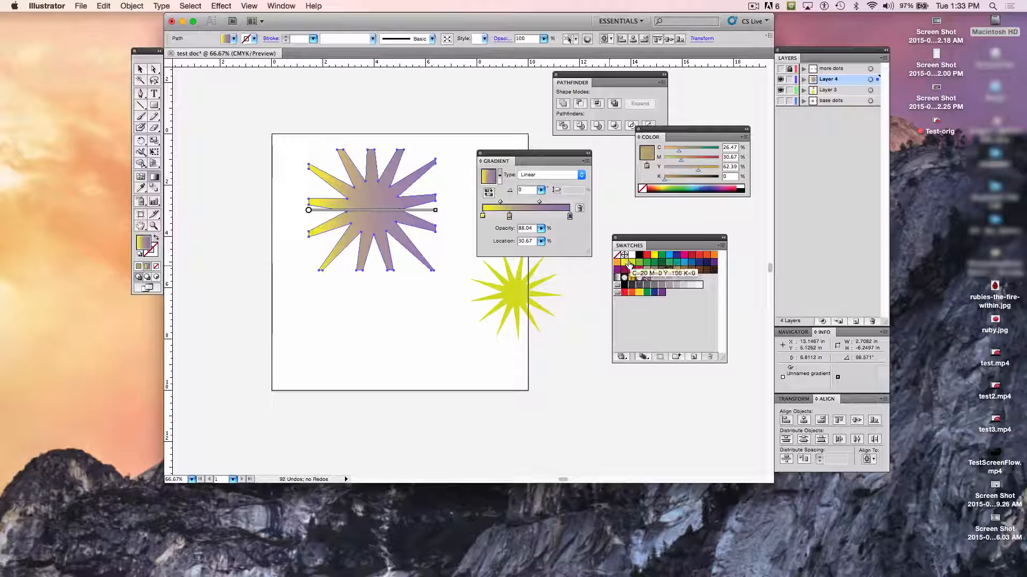
left_click_drag(517, 217, 510, 216)
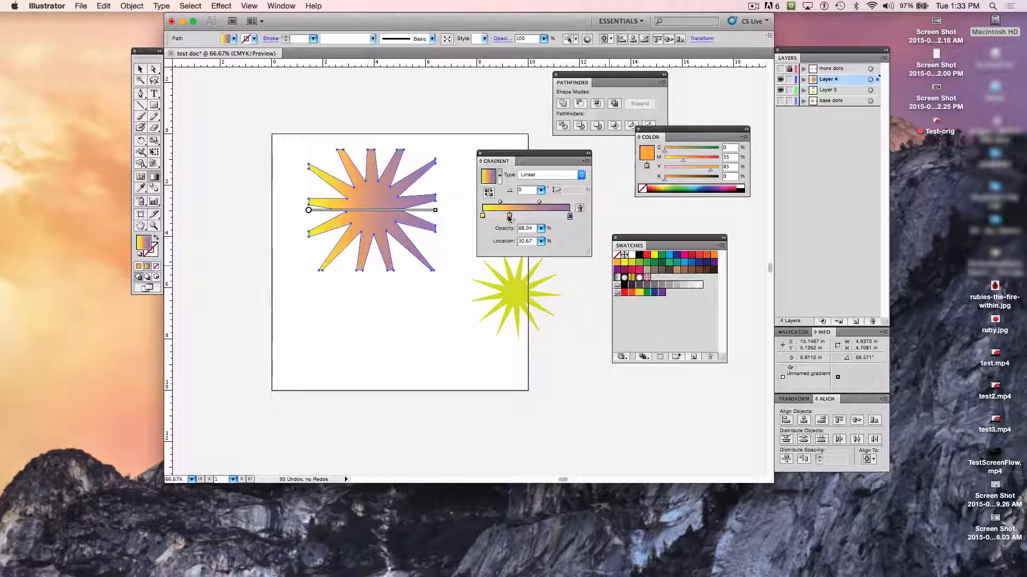
mouse_move(509, 217)
left_mouse_down()
mouse_move(531, 218)
mouse_move(501, 218)
left_mouse_up()
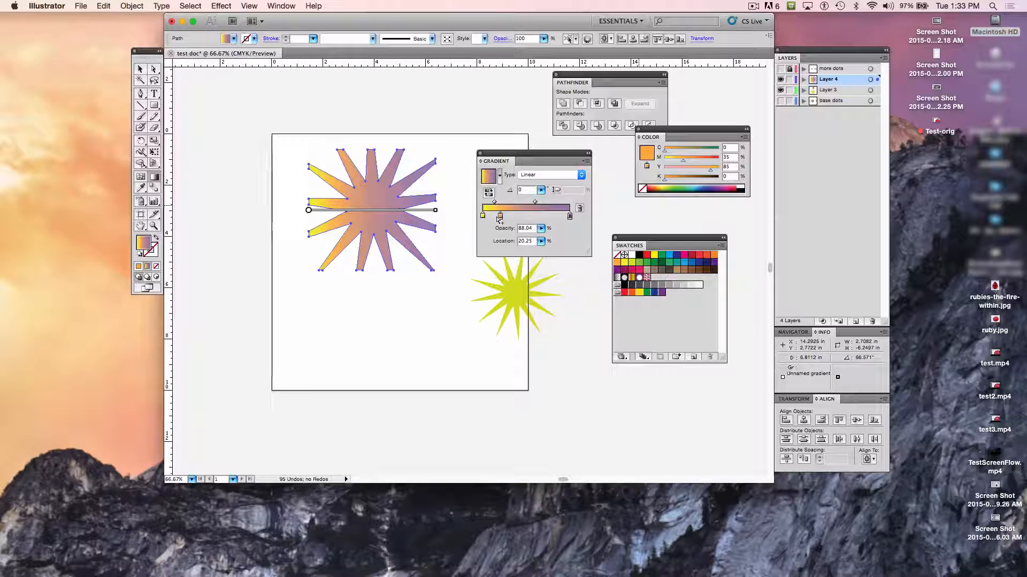
- Set the orange gradient stop's opacity to 67% and deselect the large star
left_click(541, 228)
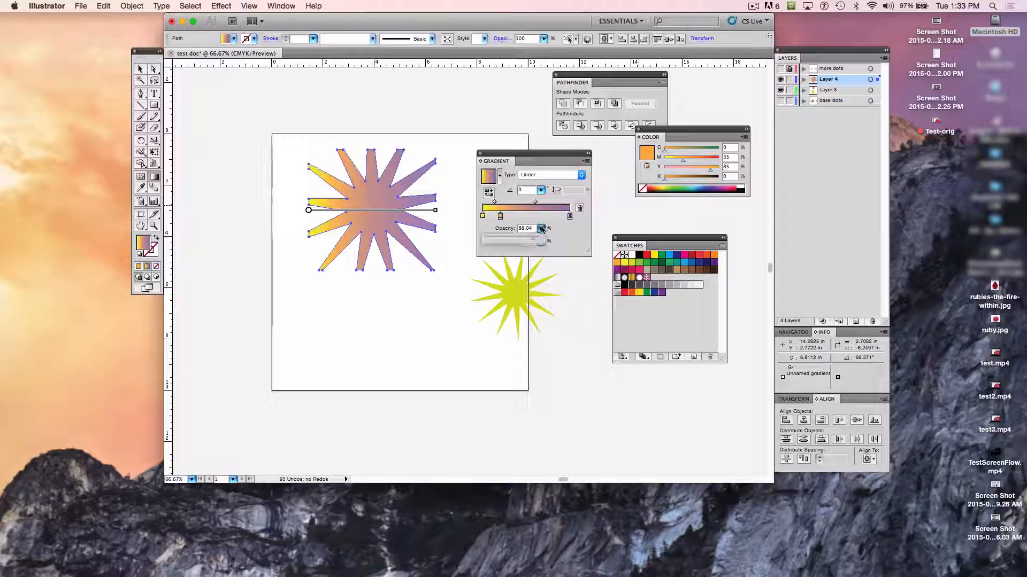
left_click_drag(537, 239, 522, 241)
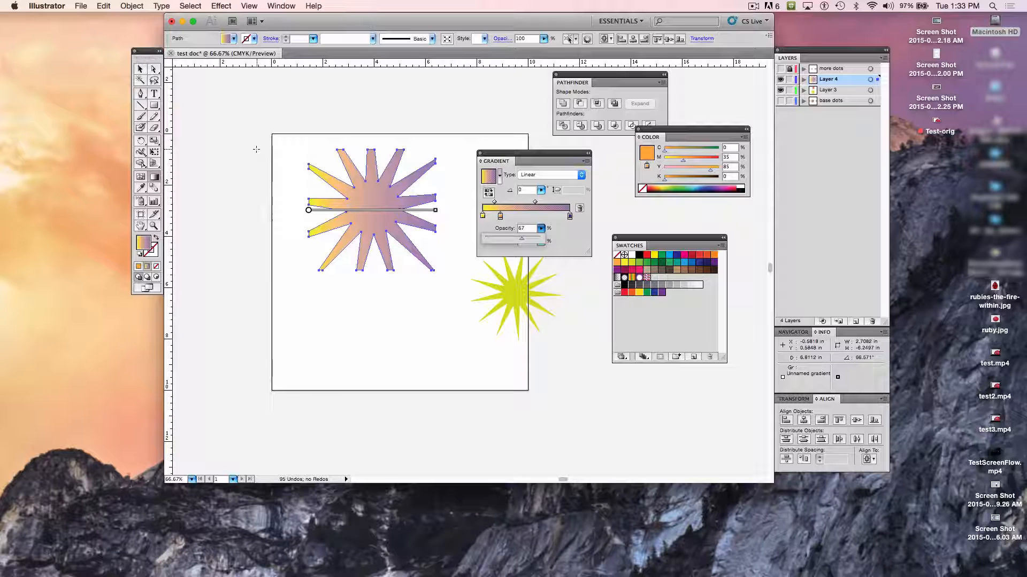
left_click(237, 224)
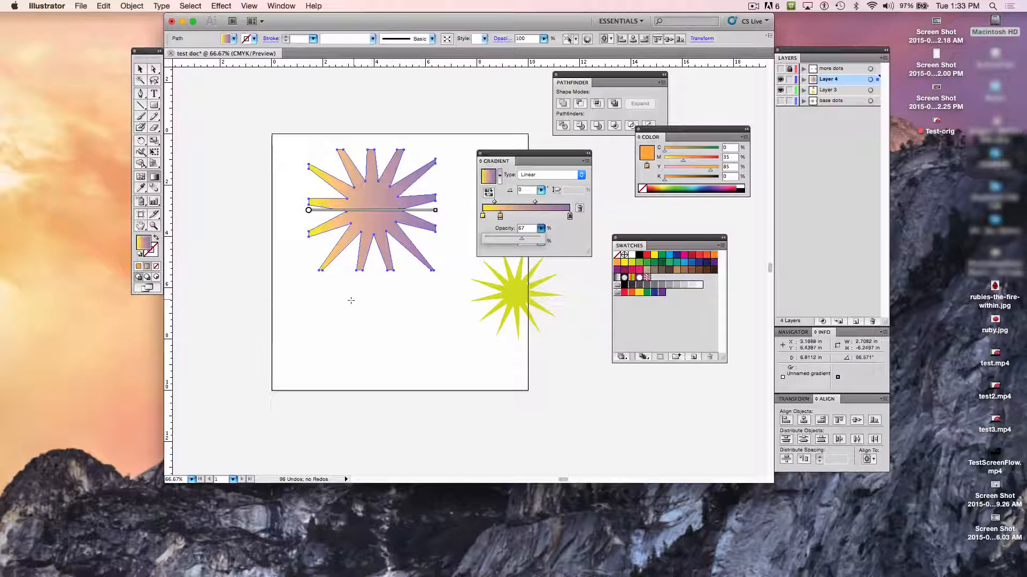
left_click(420, 158)
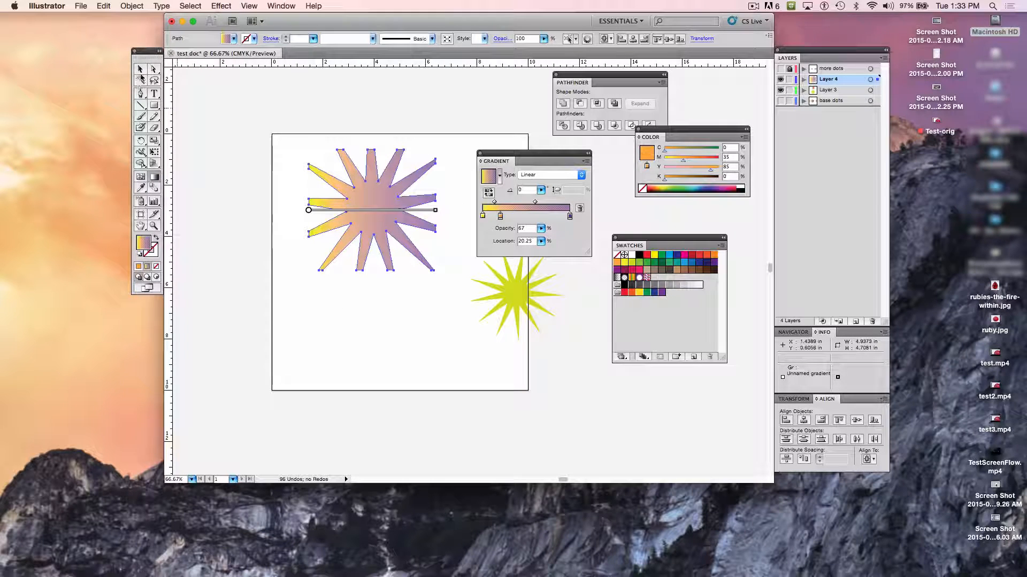
left_click(140, 69)
left_click(261, 174)
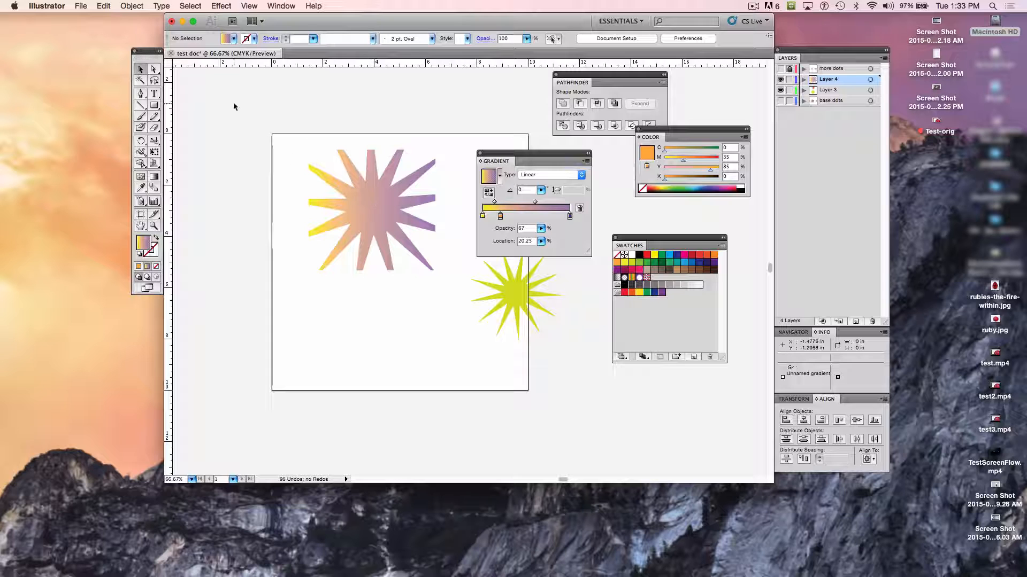
- Redraw the large star's gradient direction several times with the Gradient tool, ending at about -82° from just above the star to its center
left_click(154, 69)
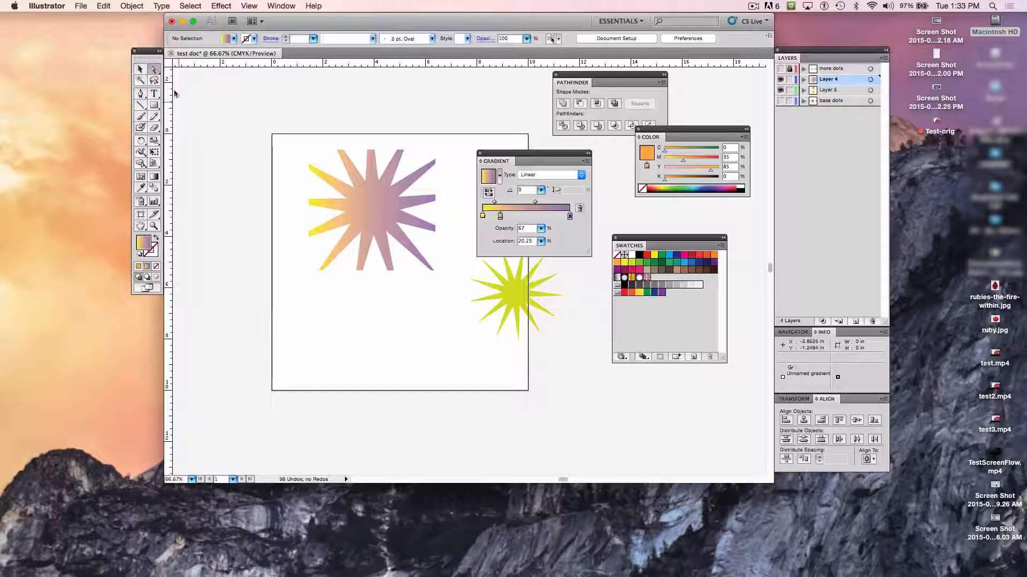
left_click(388, 208)
left_click(154, 177)
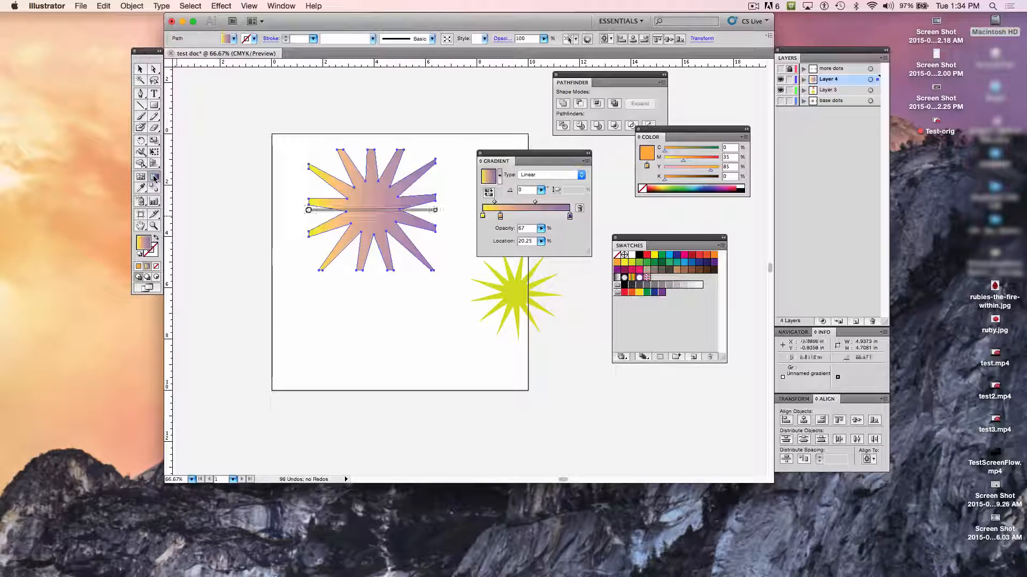
left_click_drag(333, 294, 417, 147)
left_click_drag(297, 221, 442, 214)
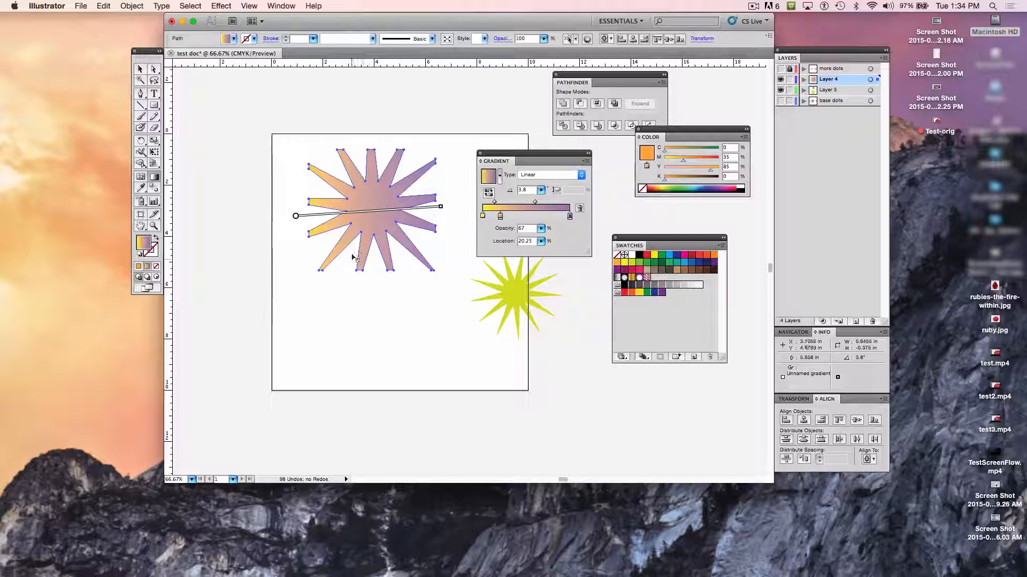
left_click_drag(357, 260, 380, 183)
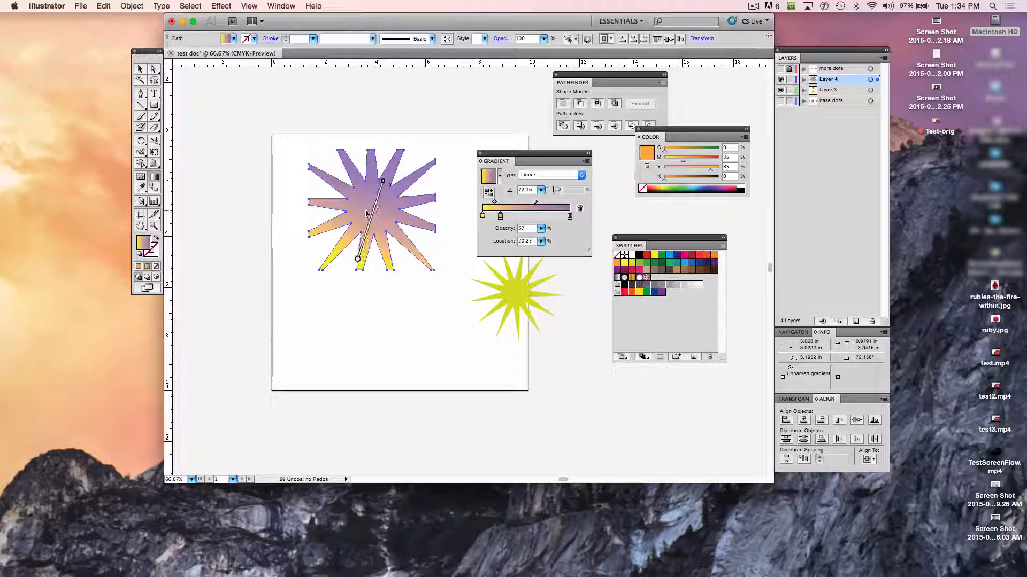
left_click_drag(363, 241, 389, 163)
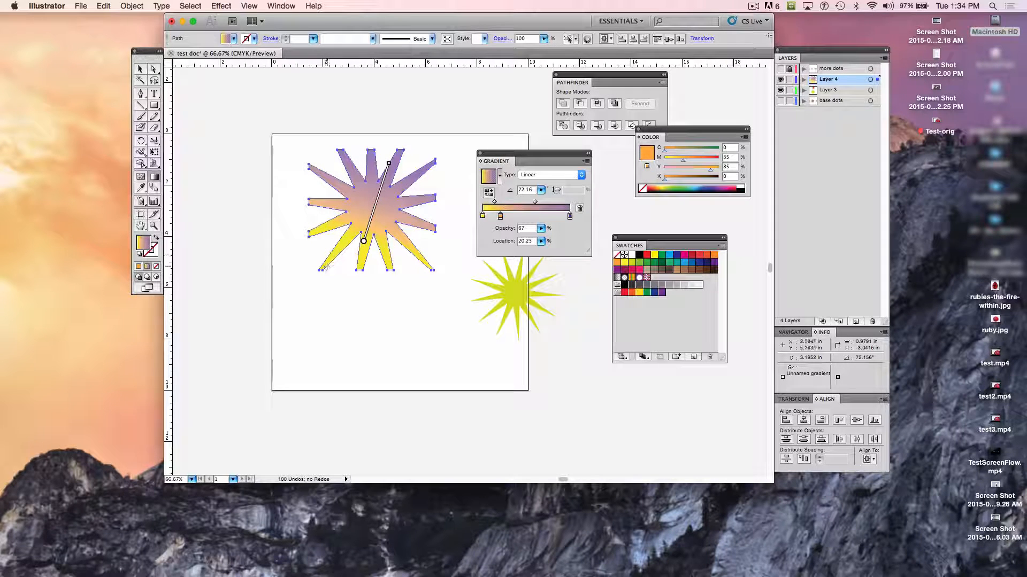
left_click_drag(338, 357, 382, 170)
left_click_drag(384, 303, 387, 194)
left_click_drag(363, 138, 374, 214)
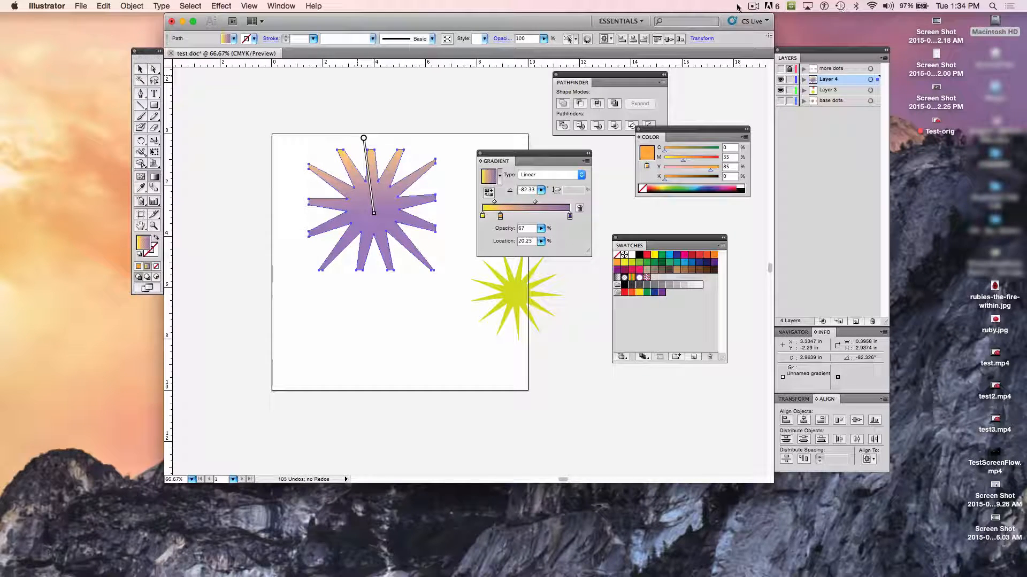
left_click(752, 7)
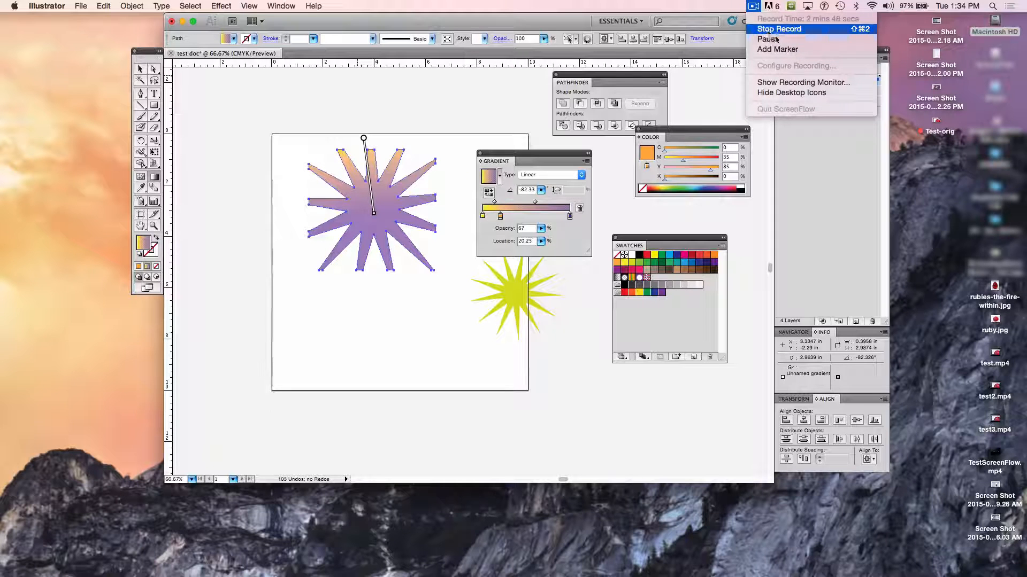
left_click(776, 39)
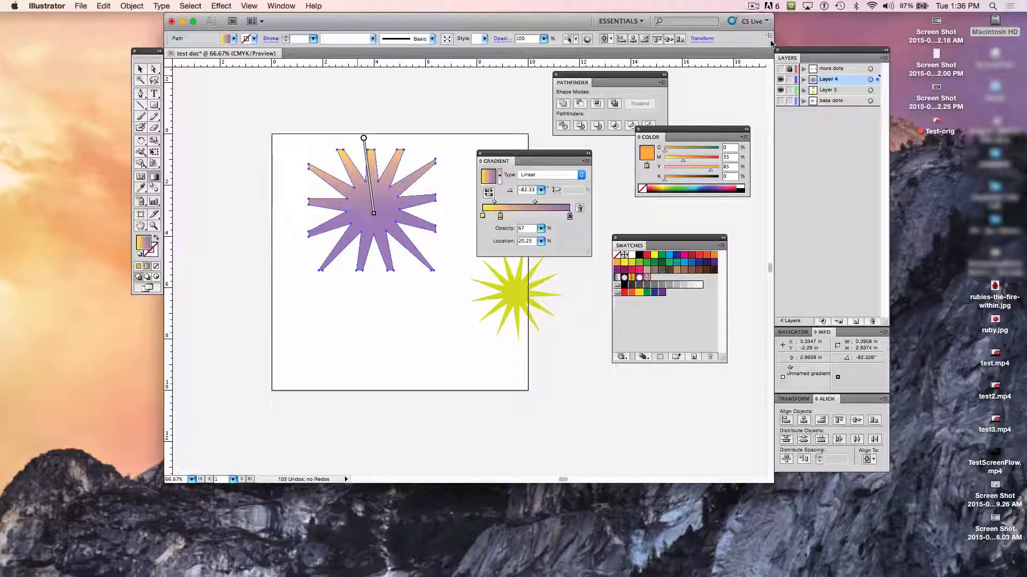
- Switch to the Selection tool and move the gradient controls below the small orange and lime stars to uncover them
left_click(140, 69)
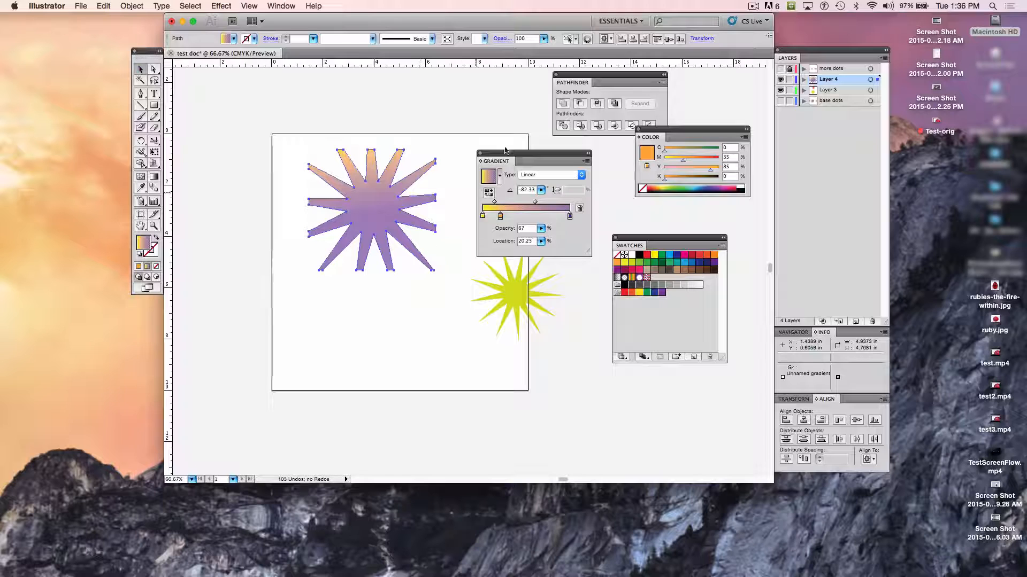
left_click_drag(505, 151, 551, 340)
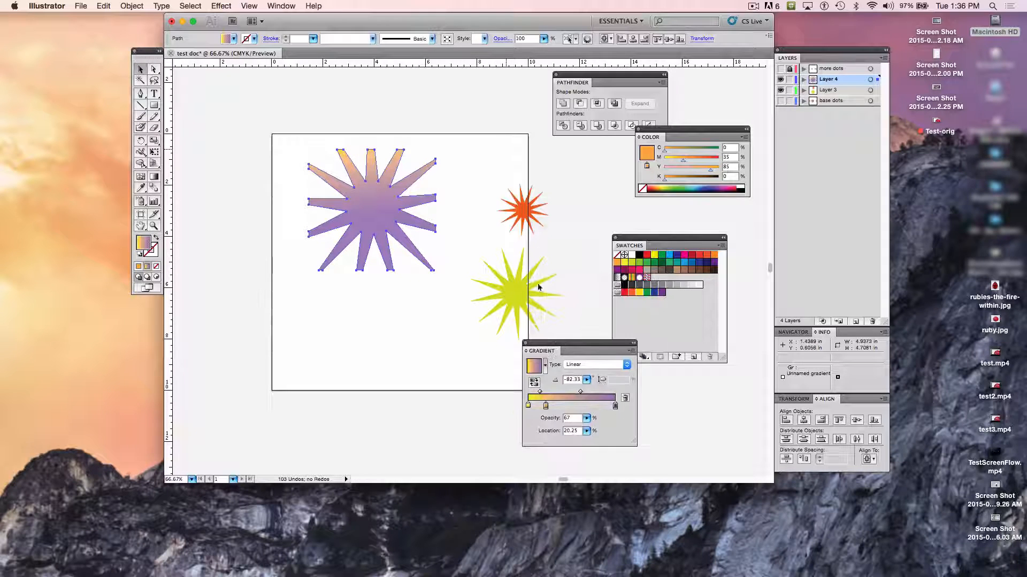
- Move the small orange star onto the center of the large gradient star and rotate it about -3°
left_click(522, 211)
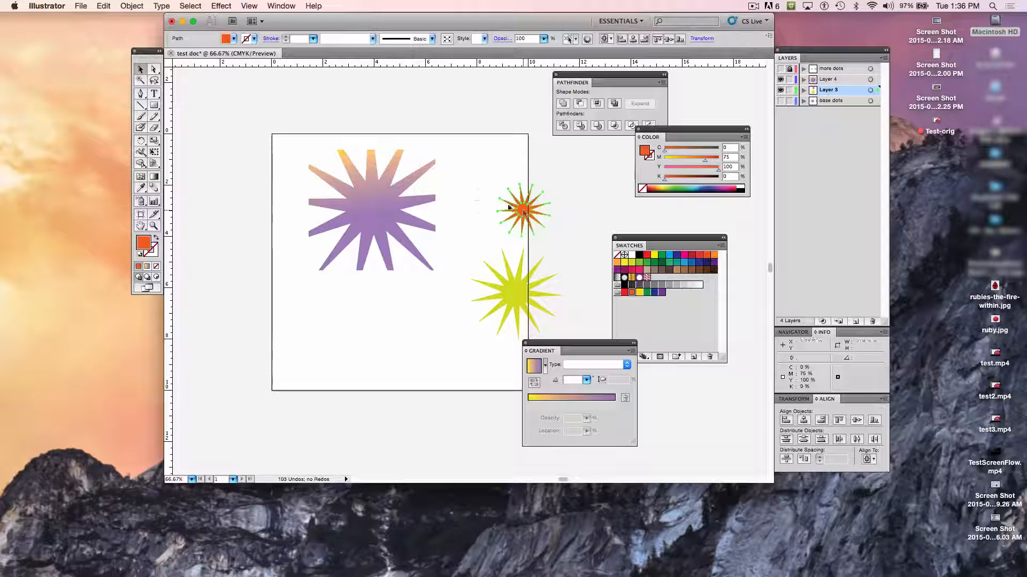
left_click_drag(524, 212, 373, 207)
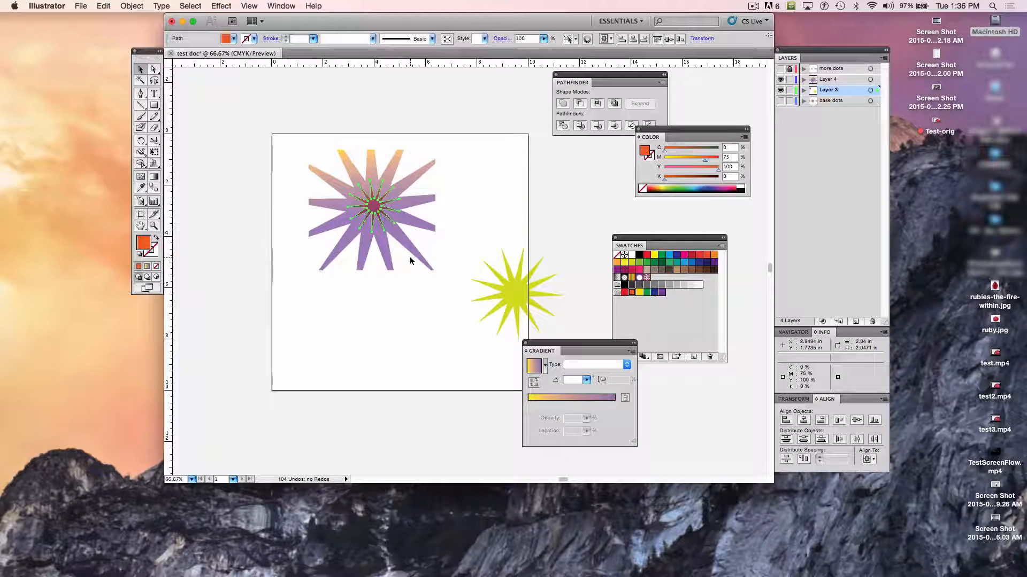
left_click(140, 140)
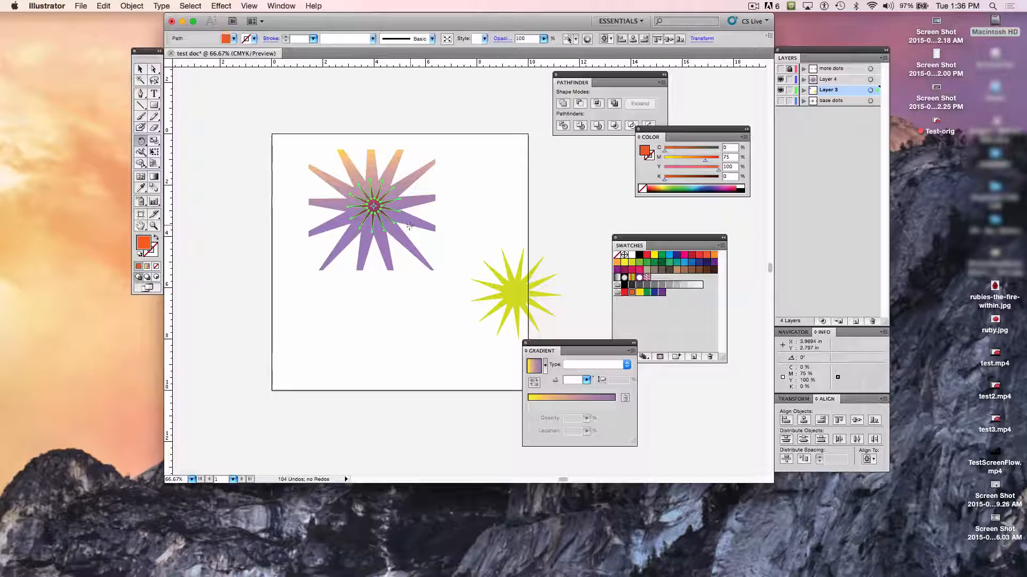
mouse_move(409, 226)
left_mouse_down()
mouse_move(403, 242)
mouse_move(412, 229)
left_mouse_up()
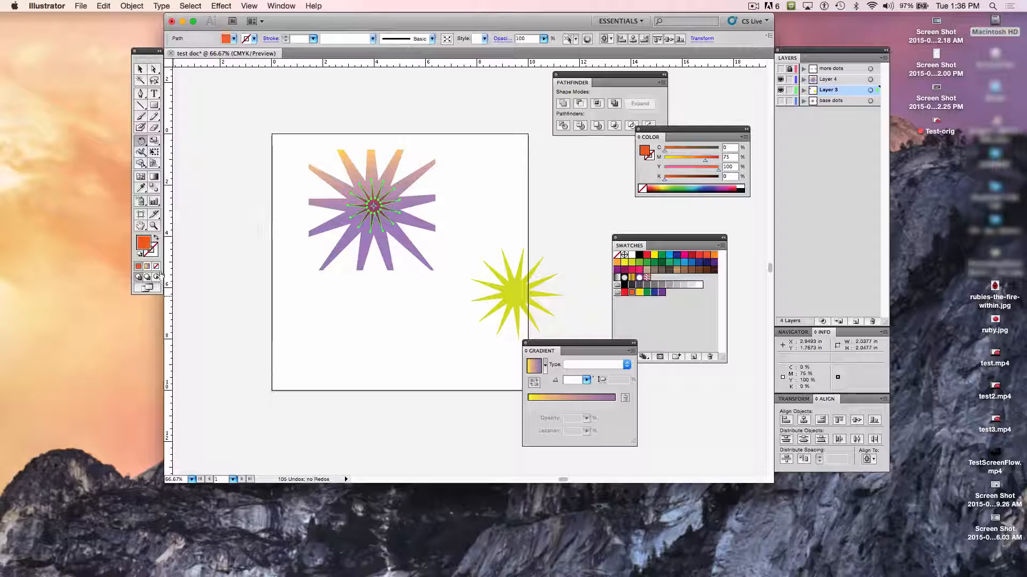
- Fill the small centered star with white and deselect it
left_click(633, 255)
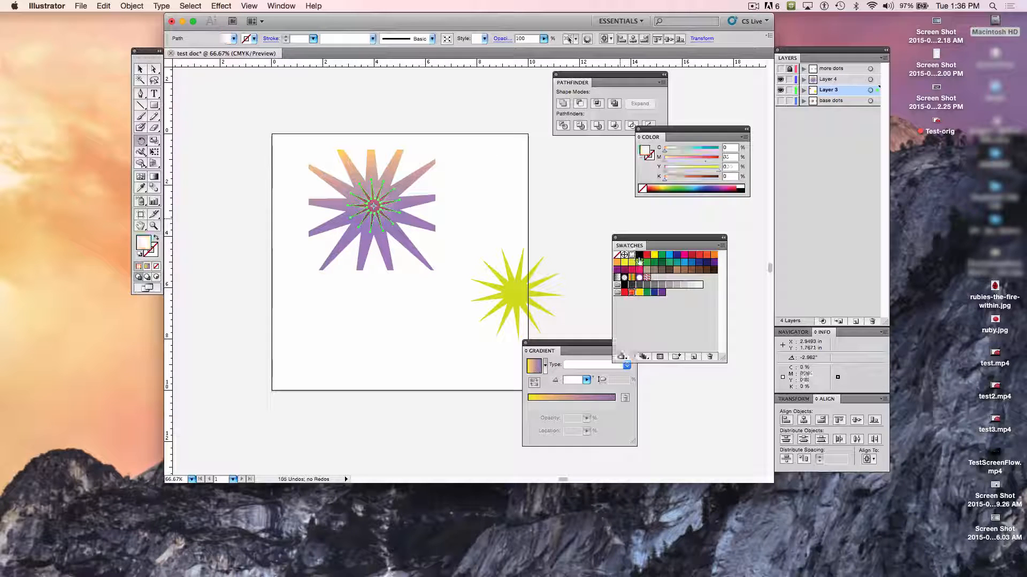
key("super+z")
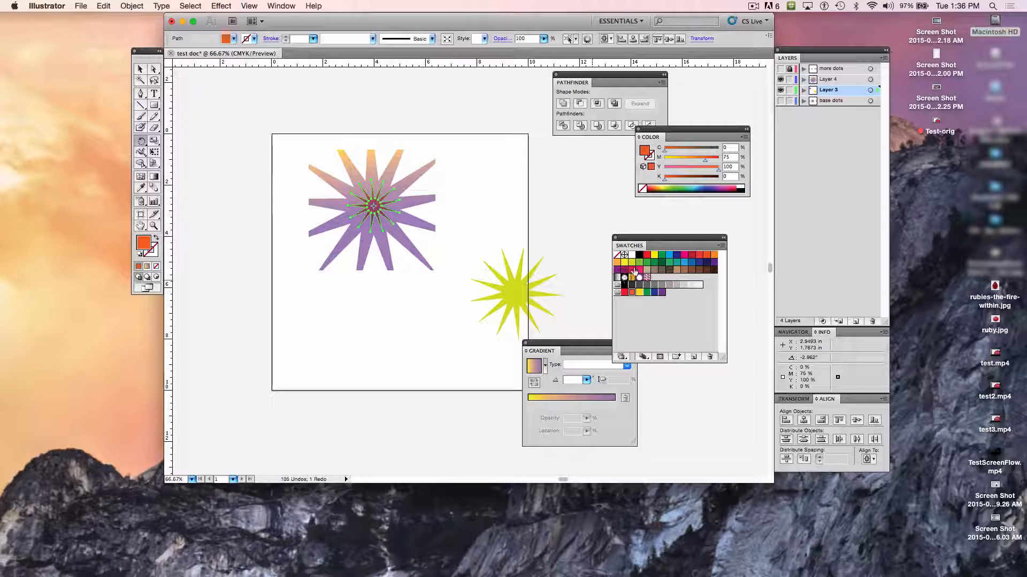
left_click(634, 257)
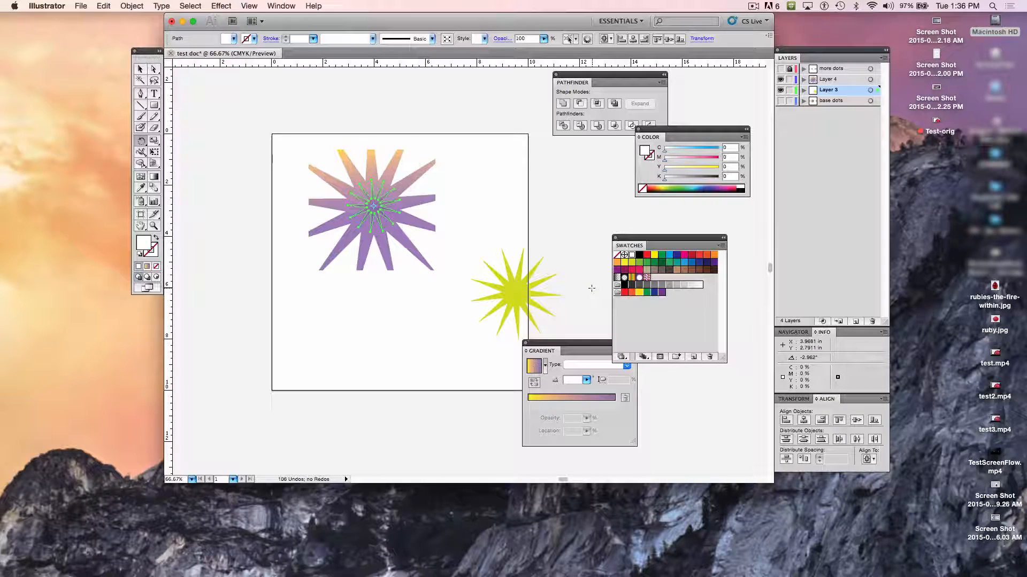
left_click(140, 70)
left_click(264, 172)
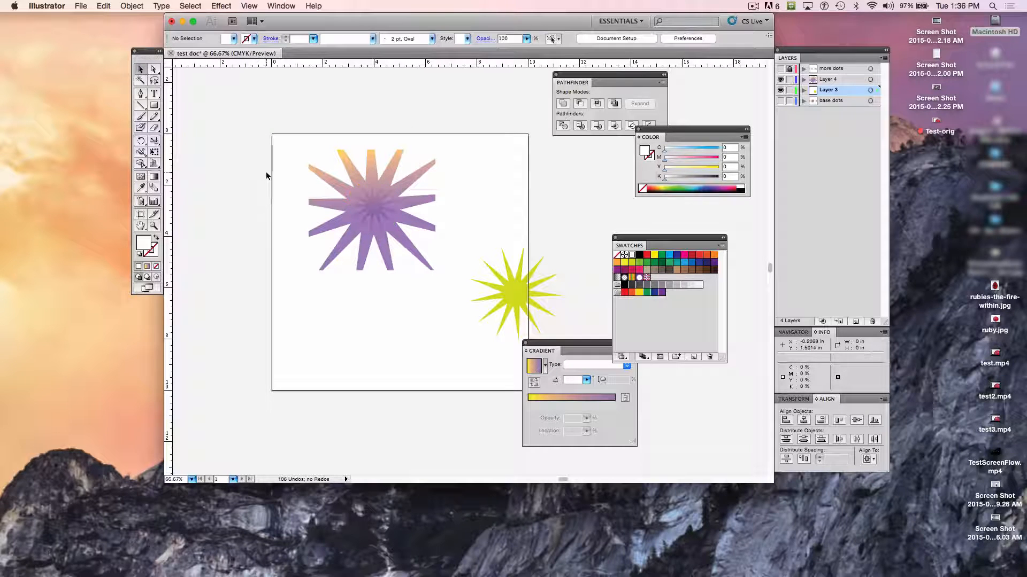
- Toggle Layer 4's visibility off and on, then send the large gradient star to the back of its layer
left_click(373, 212)
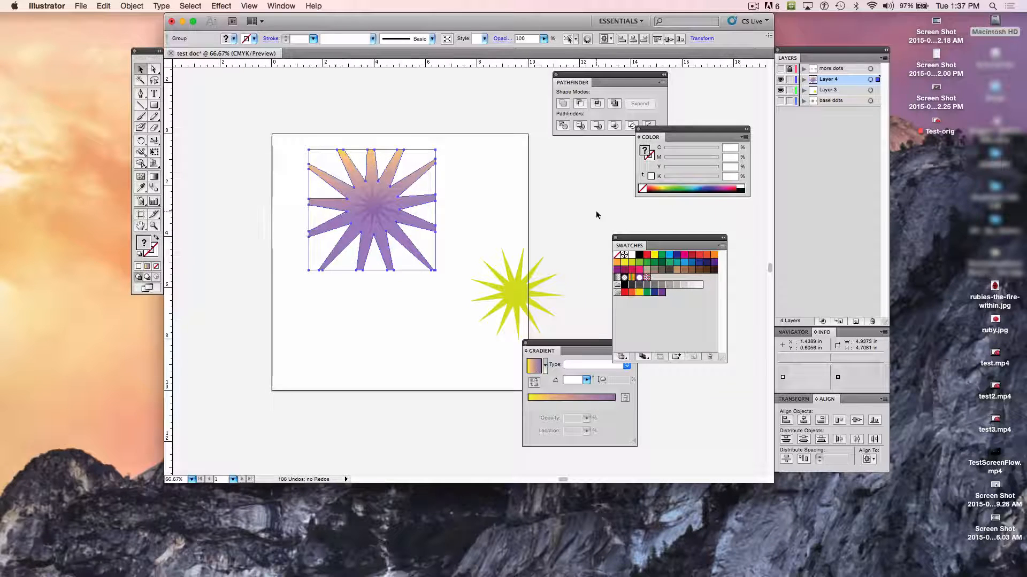
left_click(780, 79)
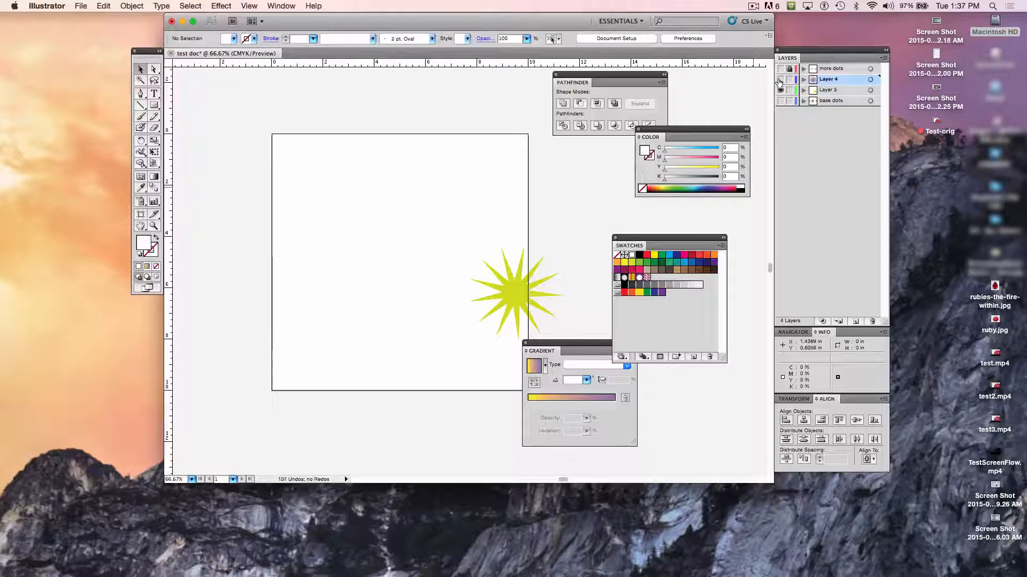
left_click(780, 80)
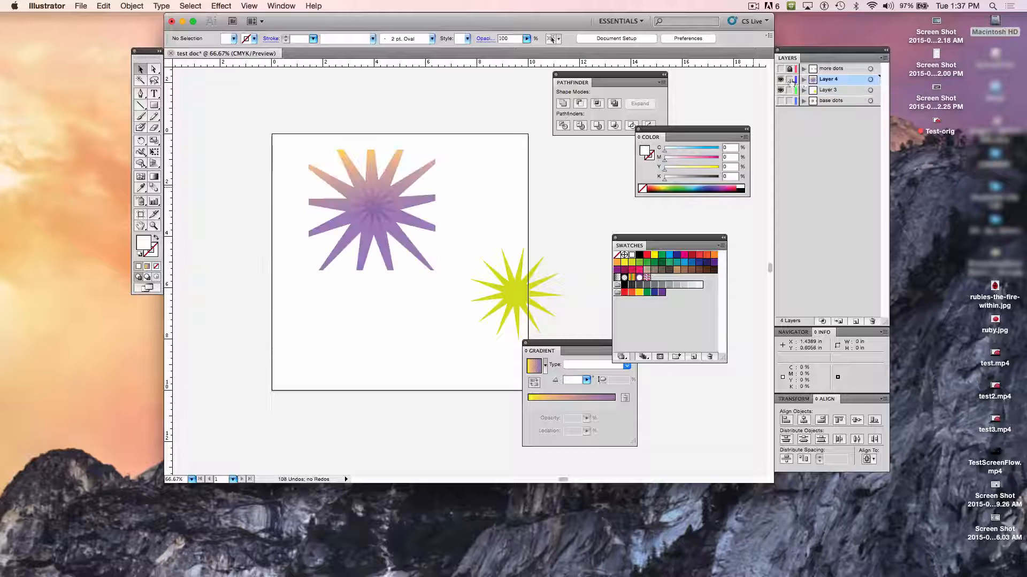
left_click(346, 156)
left_click(131, 6)
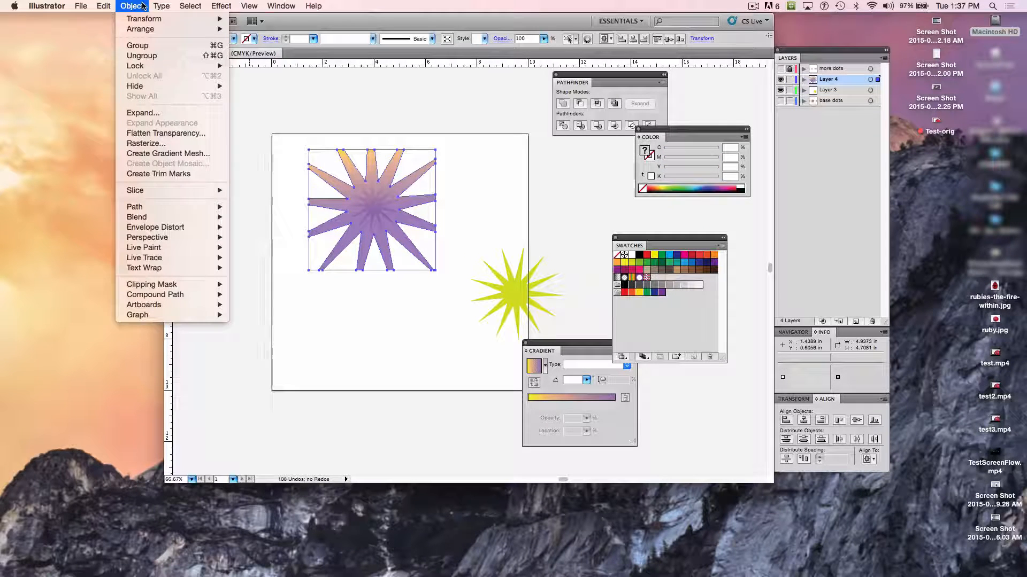
mouse_move(154, 30)
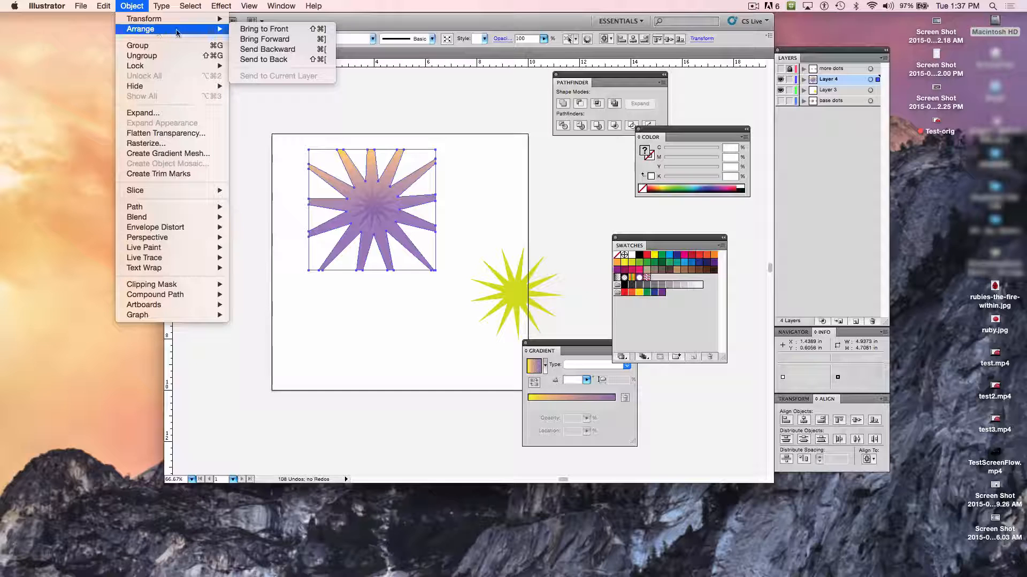
left_click(264, 59)
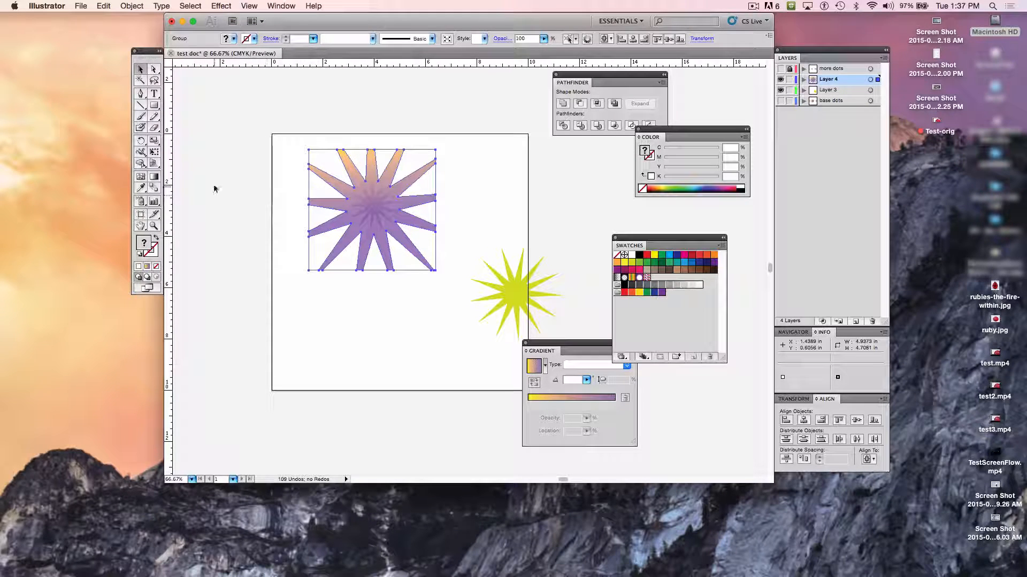
- Select only the small white star within the large star and bring it to the front of its layer
left_click_drag(224, 191, 355, 207)
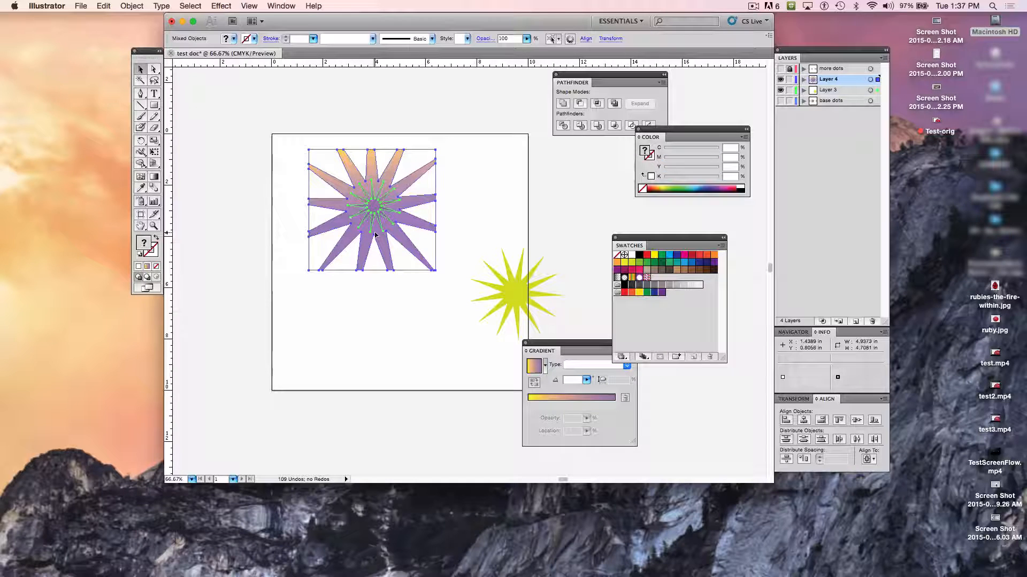
left_click(332, 208, "shift")
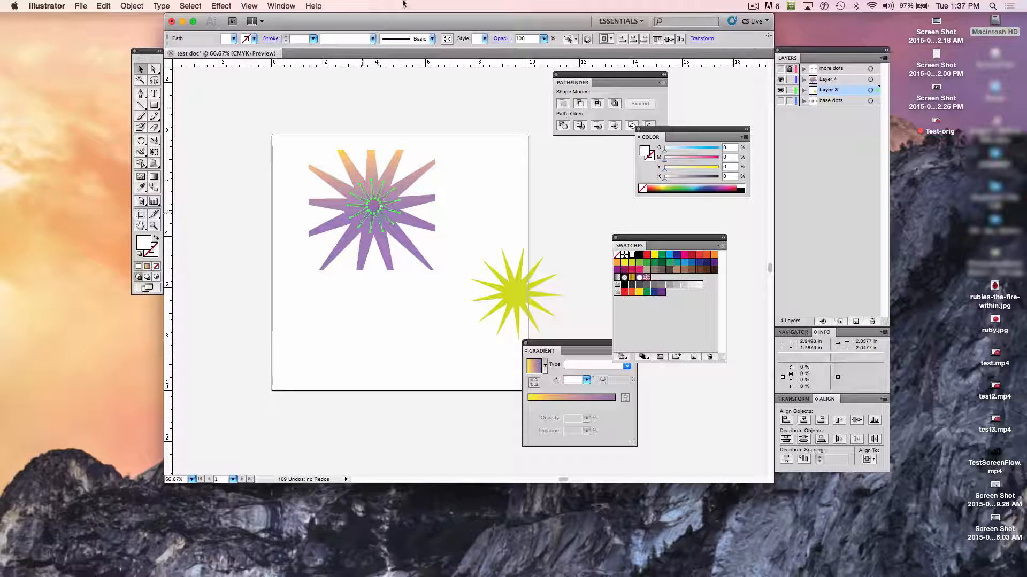
left_click(131, 6)
mouse_move(167, 32)
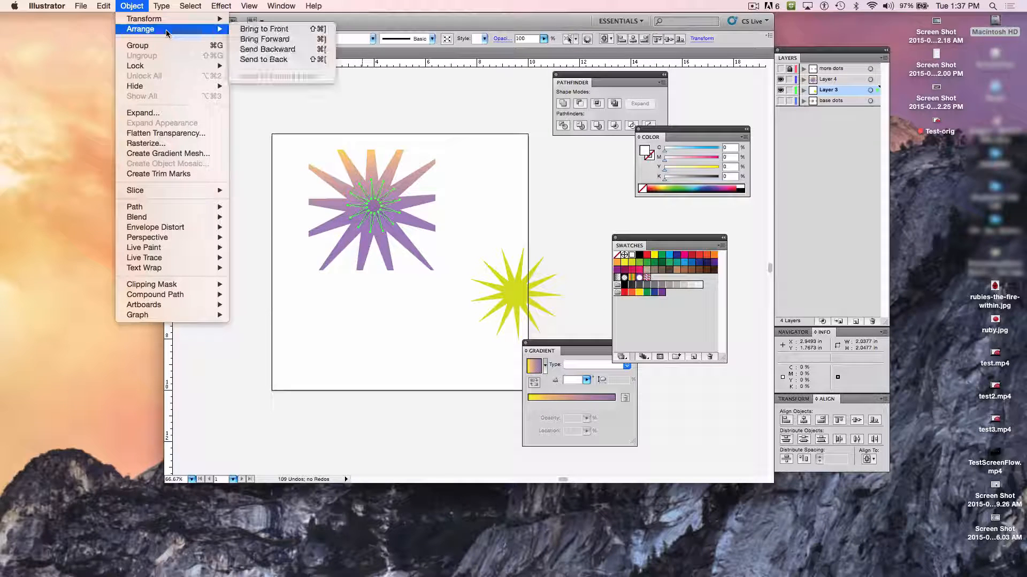
left_click(272, 32)
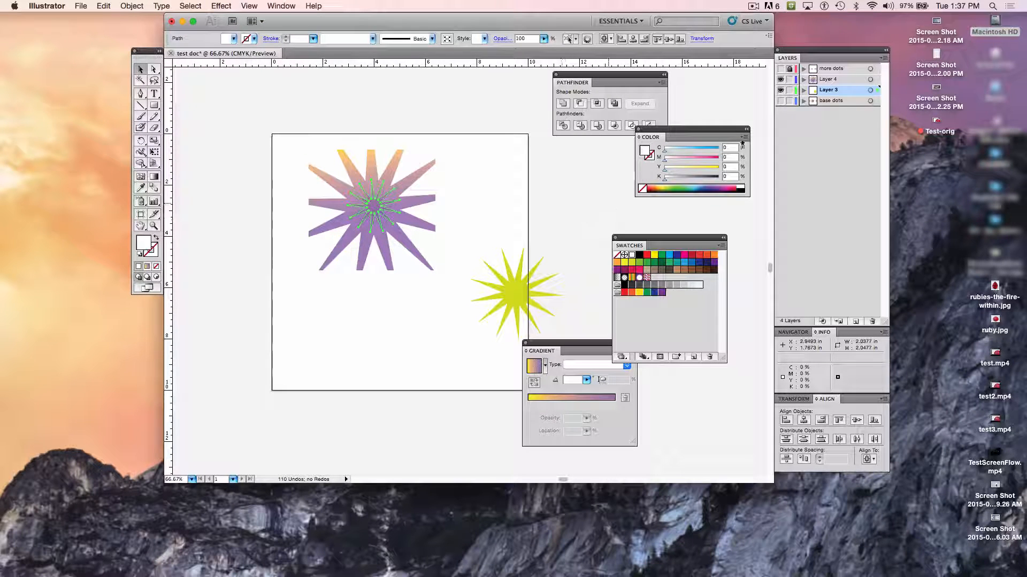
- Hide and show Layer 4 repeatedly to check the white star's stacking relative to the large star
left_click(781, 79)
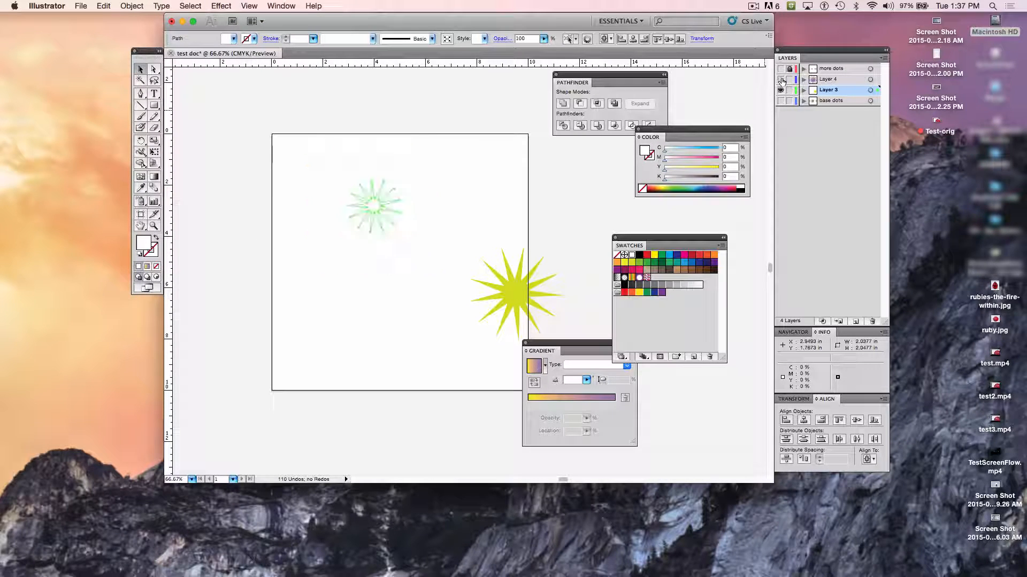
left_click(781, 79)
left_click(781, 79)
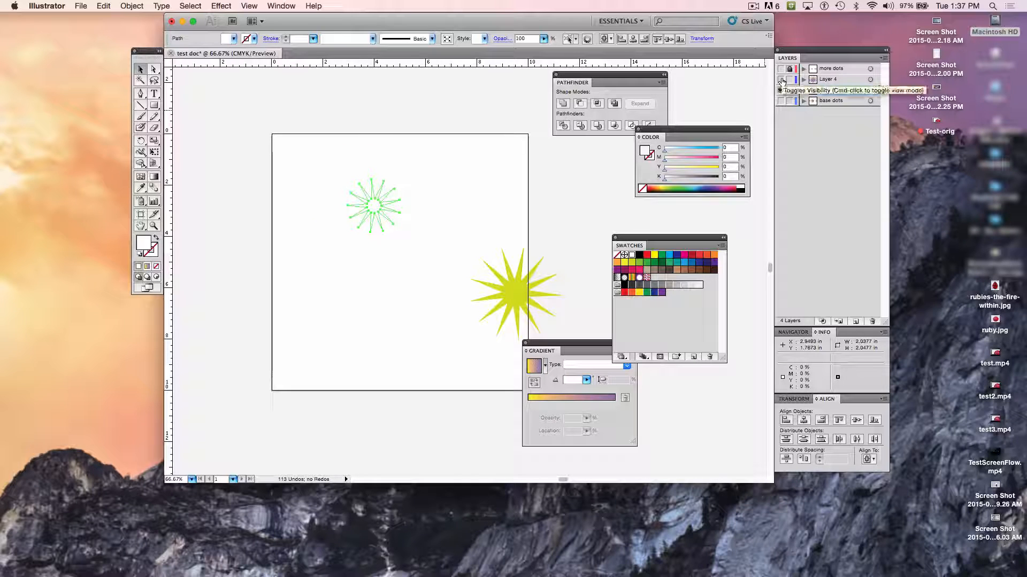
left_click(781, 79)
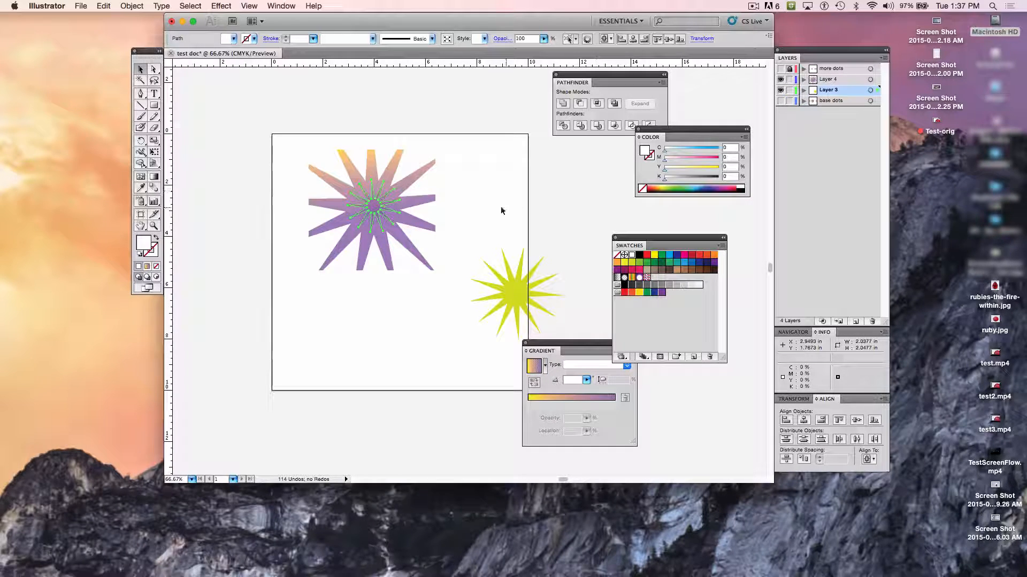
- Select only the small white star behind the large star and cut it from Layer 3
left_click(376, 212)
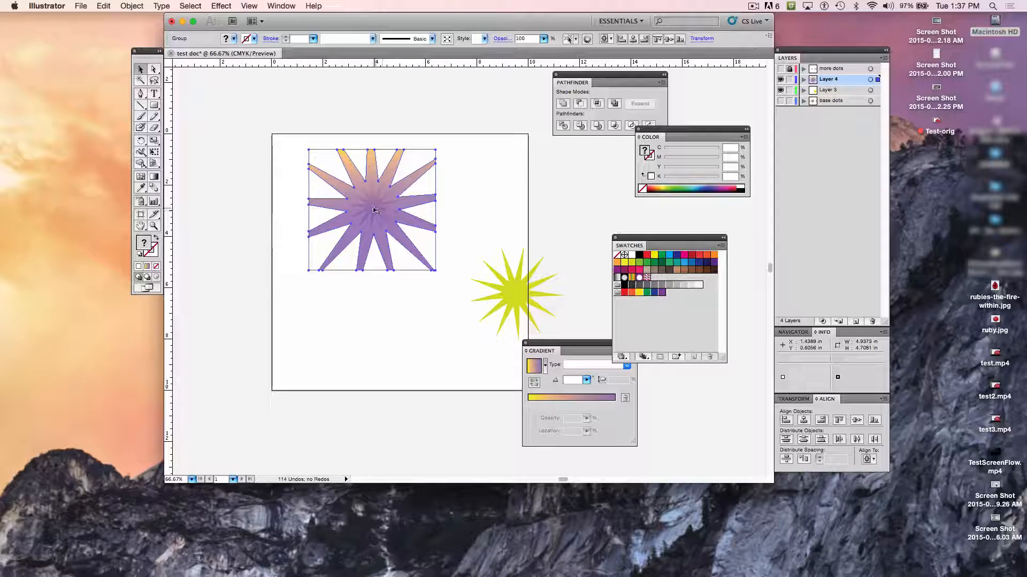
left_click_drag(273, 211, 388, 224)
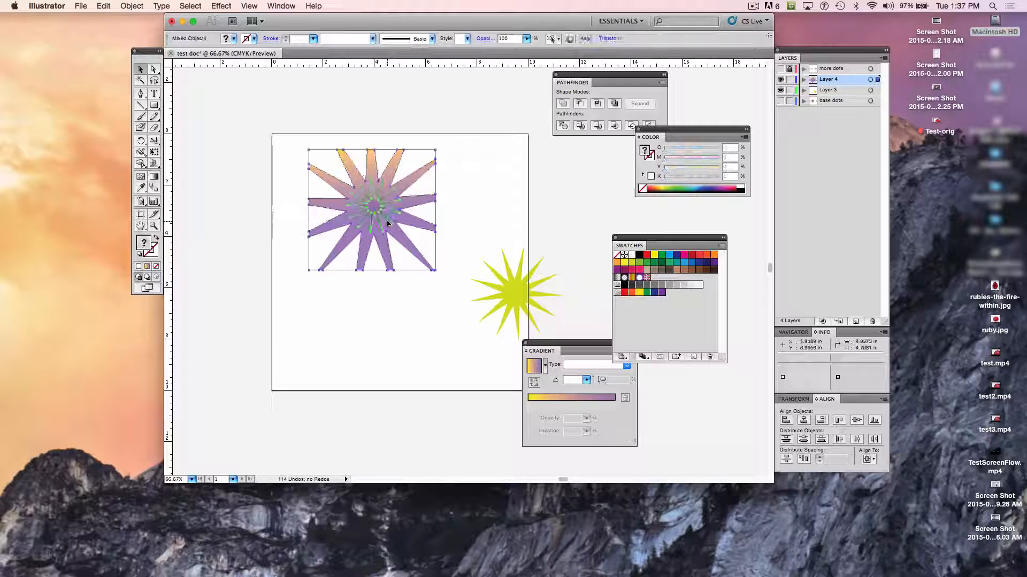
left_click(386, 177, "shift")
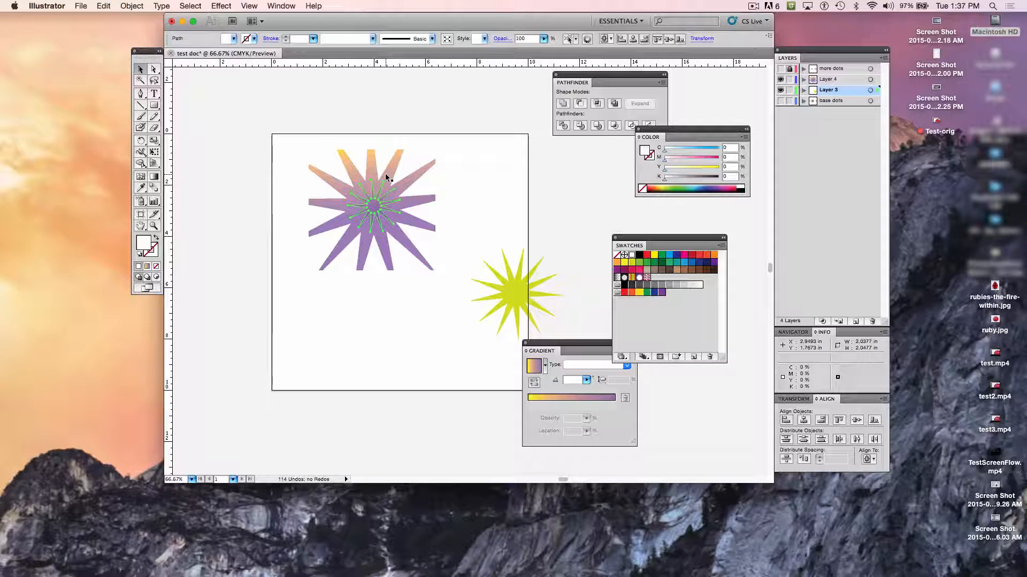
key("Delete")
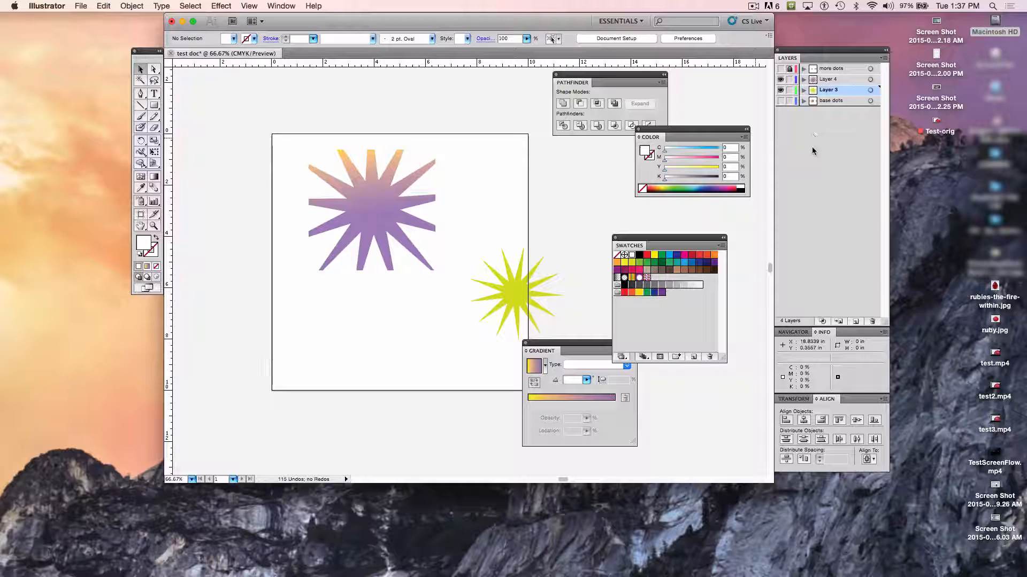
- Create a new layer above Layer 4, paste the cut white star in place on it, and deselect
left_click(855, 321)
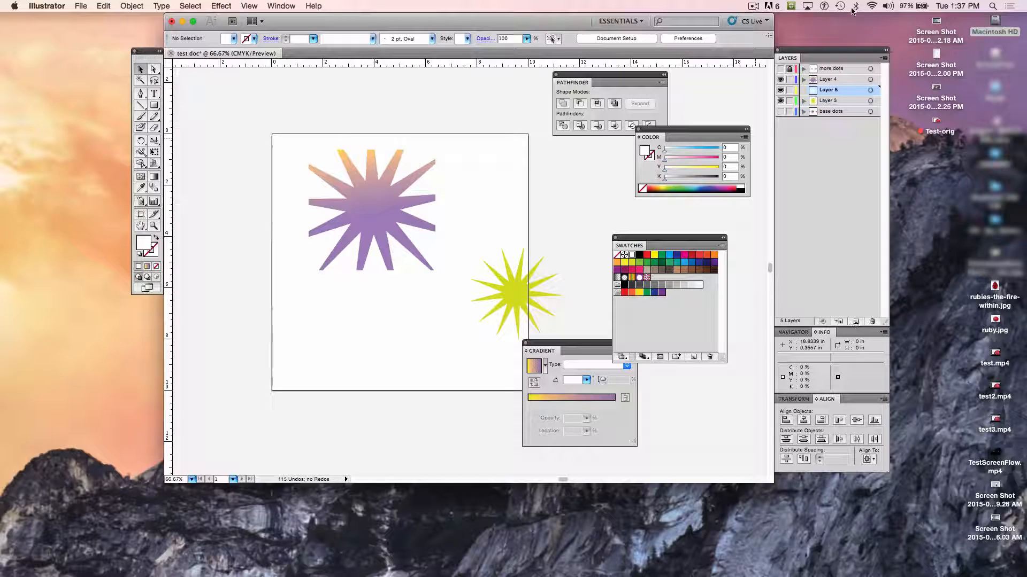
left_click_drag(833, 89, 828, 77)
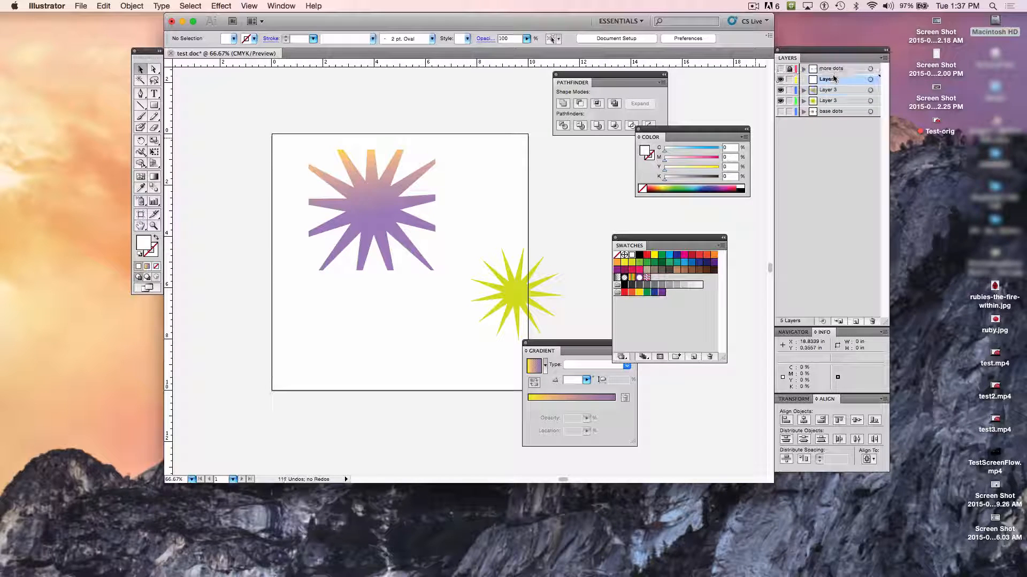
left_click(104, 5)
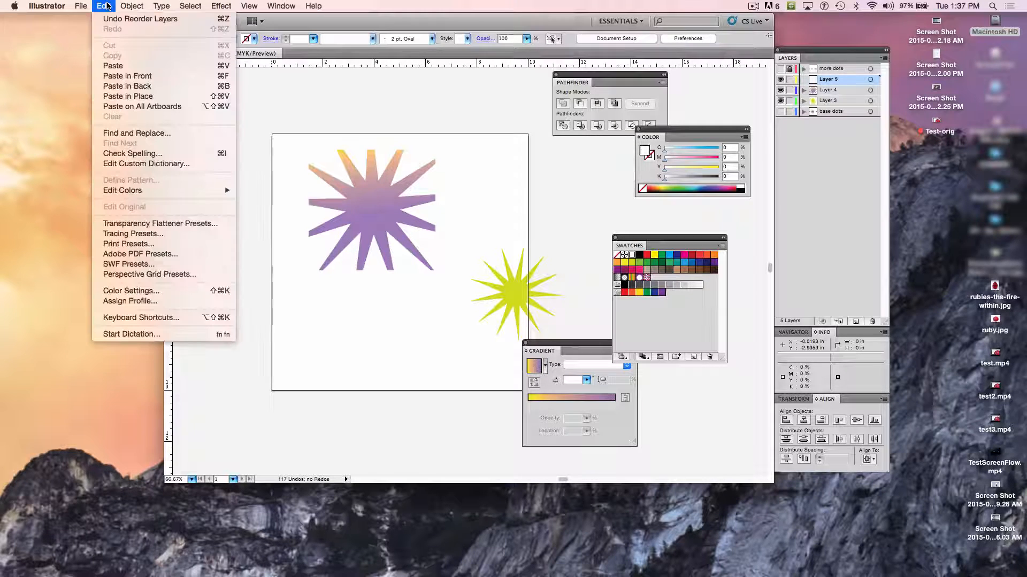
left_click(137, 97)
left_click(232, 243)
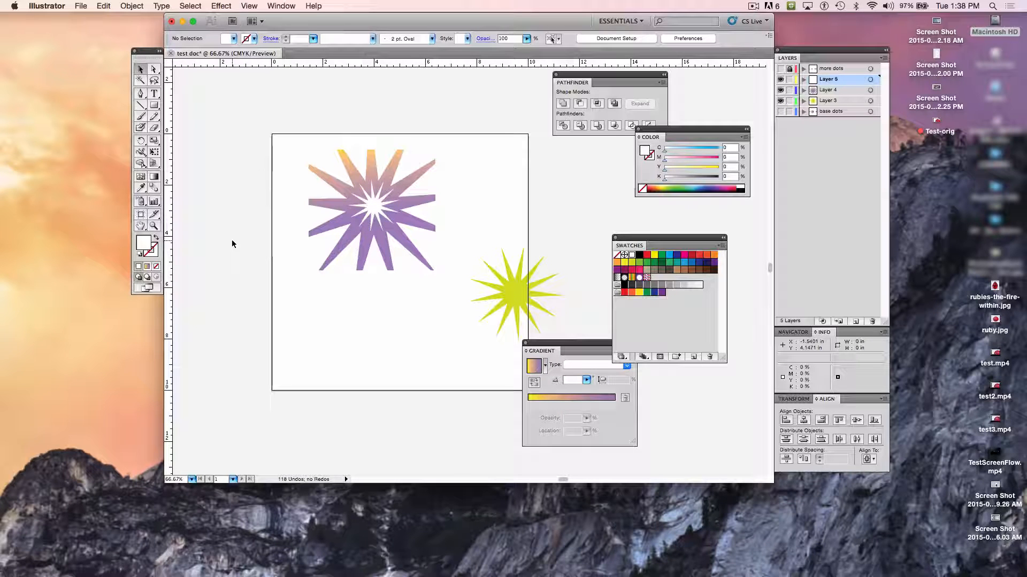
- Select the white star and the large gradient star, try Pathfinder's Minus Front on them, and undo it
left_click(377, 208)
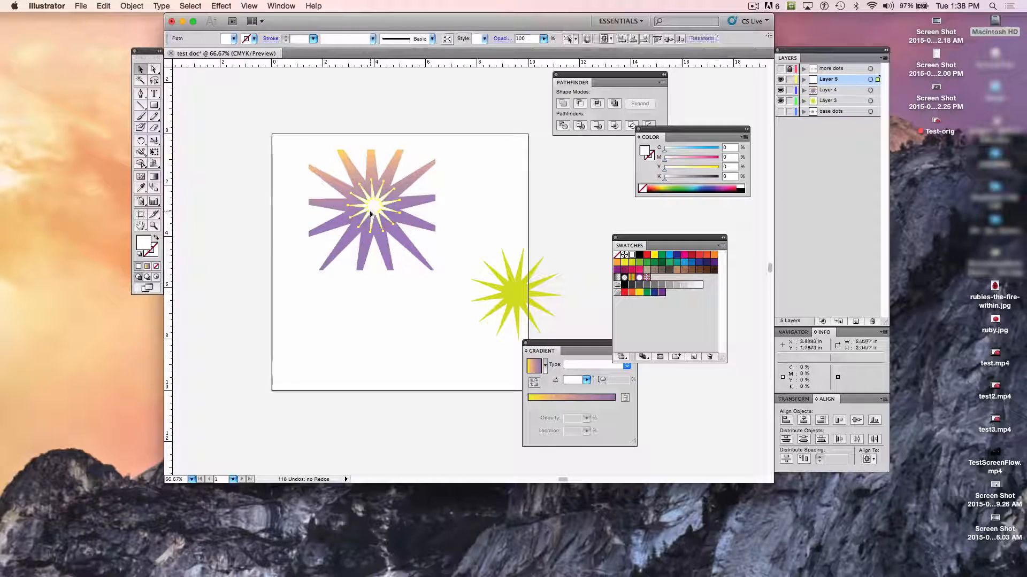
left_click(326, 206, "shift")
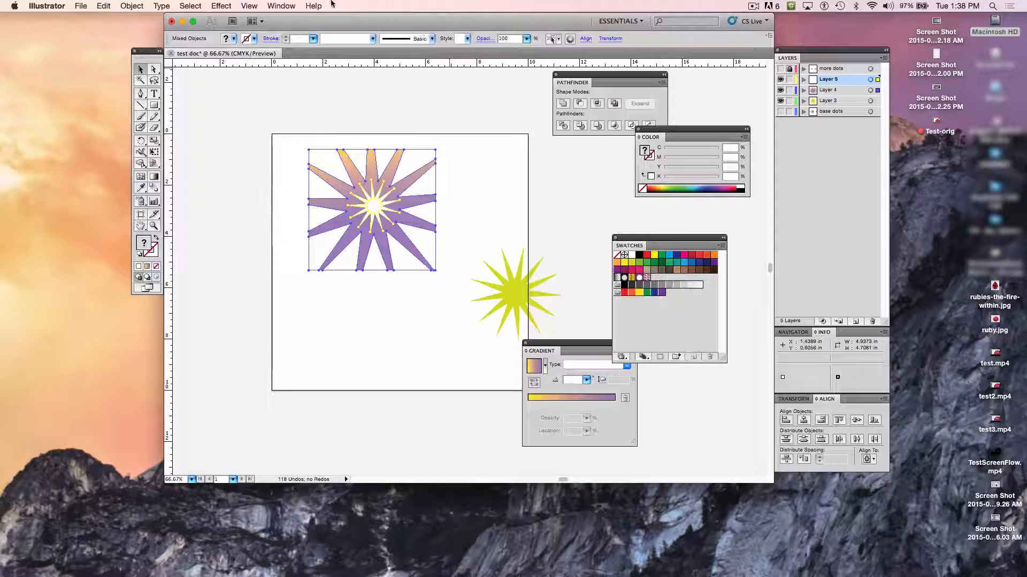
left_click(280, 5)
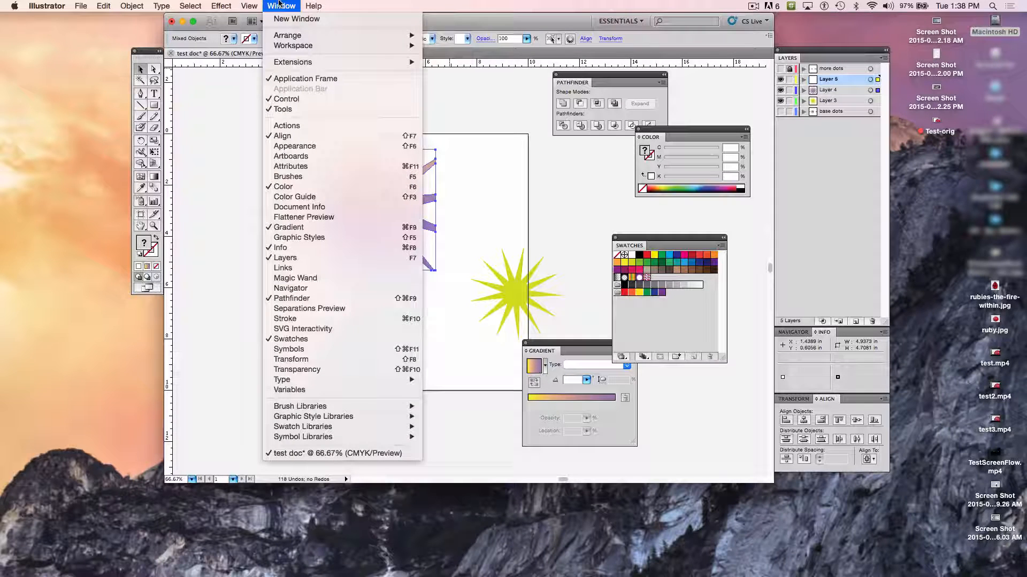
left_click(302, 303)
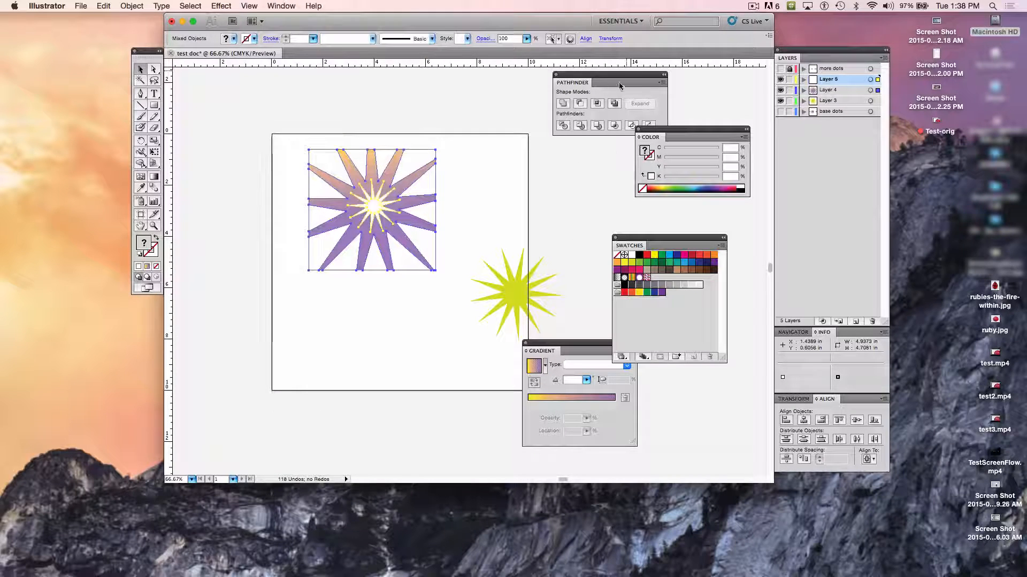
left_click_drag(607, 81, 581, 79)
left_click(553, 102)
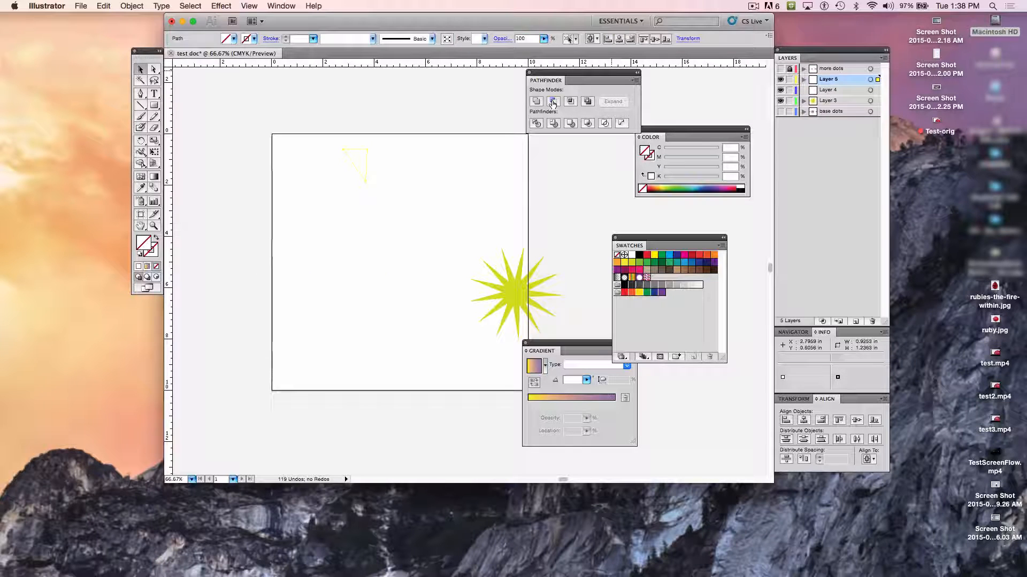
key("super+z")
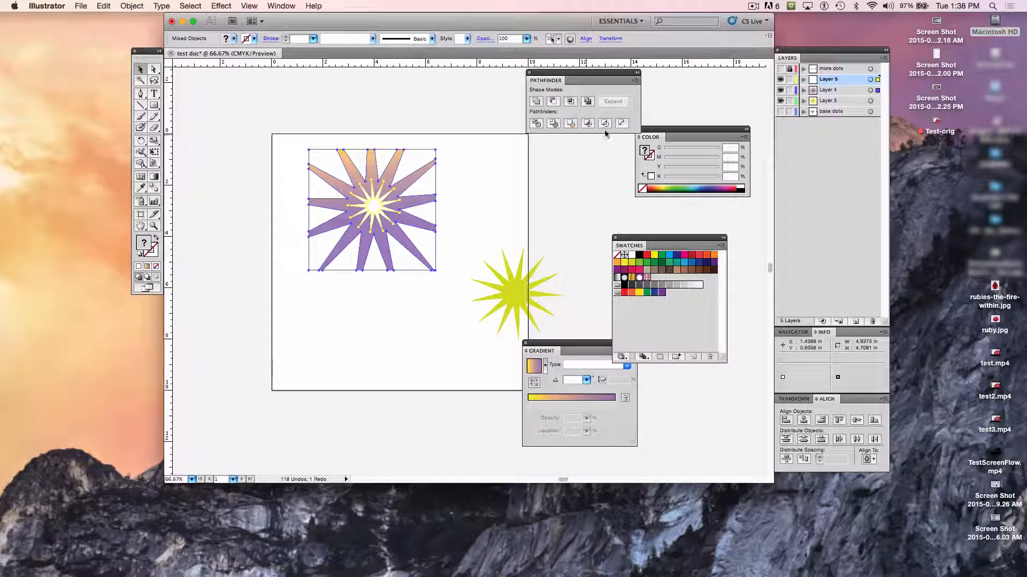
- Try Pathfinder's Crop on the white and gradient stars, undo it, apply Merge to them instead, and deselect
left_click(587, 125)
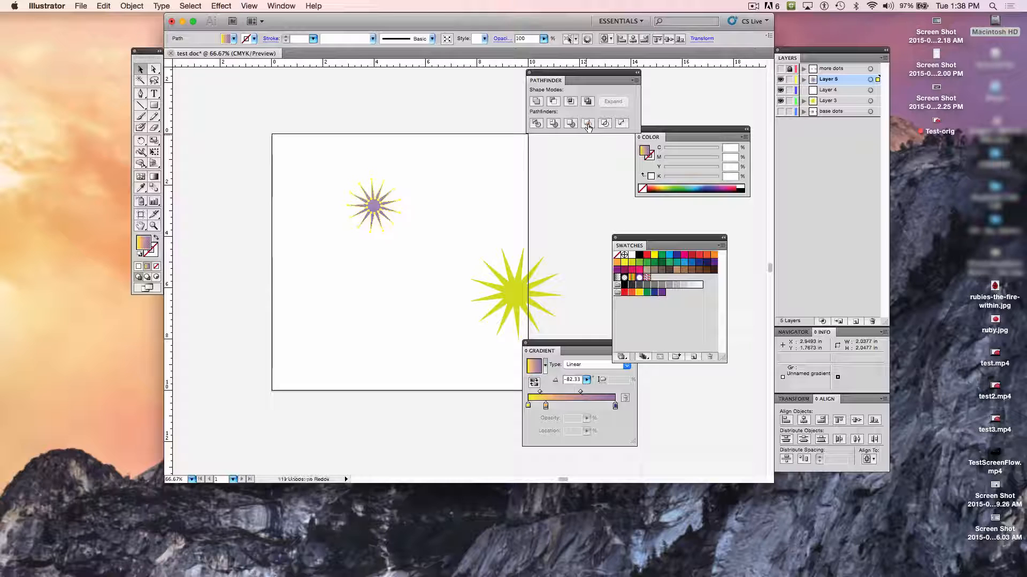
key("super+z")
left_click(570, 123)
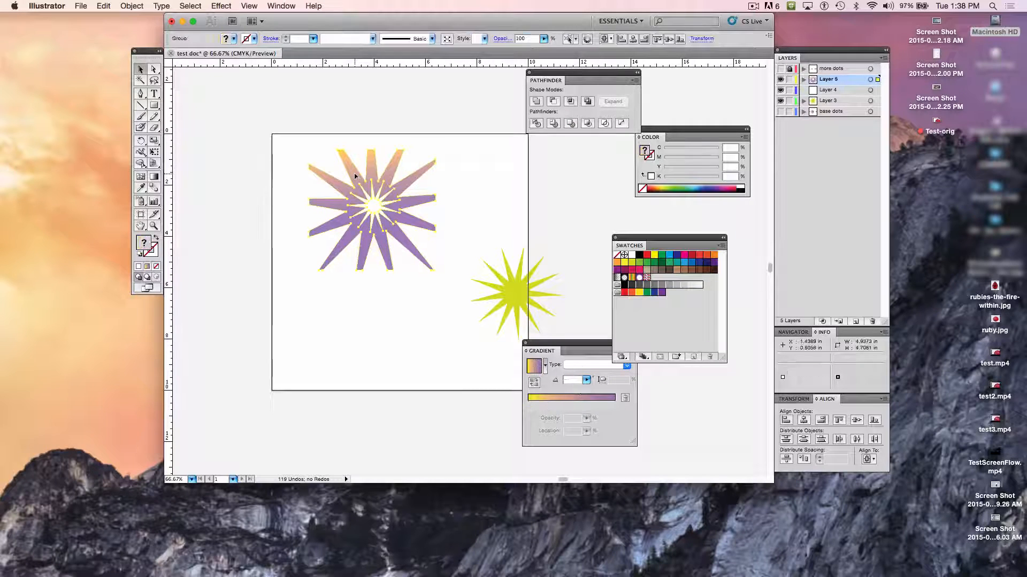
left_click(234, 184)
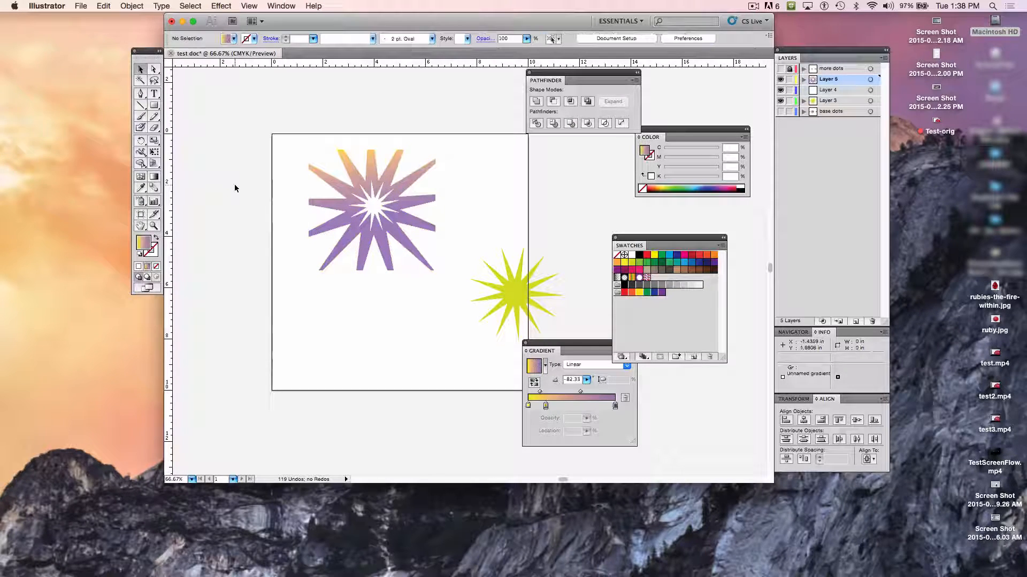
- Delete the yellow-green star that overlaps the artboard's edge from Layer 3
left_click(525, 285)
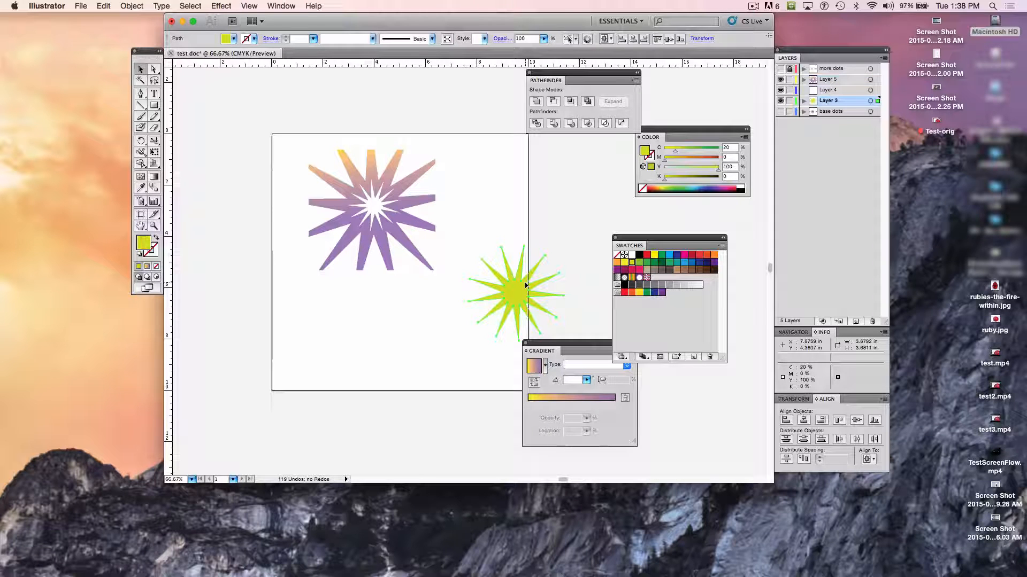
key("Delete")
- Enlarge the merged gradient star proportionally with Free Transform to about 10.4 by 9.9 in and position it to fill the artboard
left_click_drag(295, 98, 432, 267)
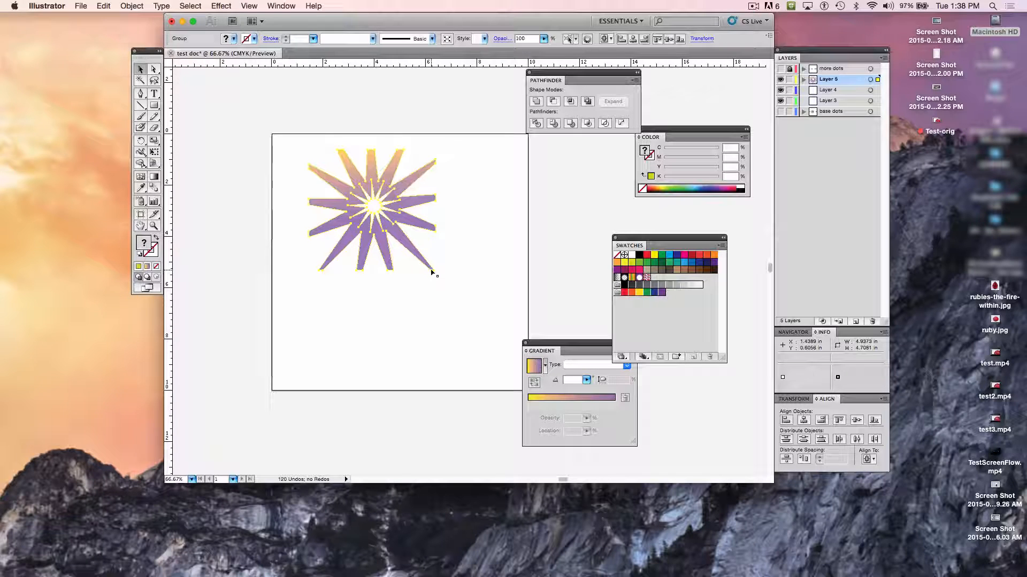
left_click(154, 152)
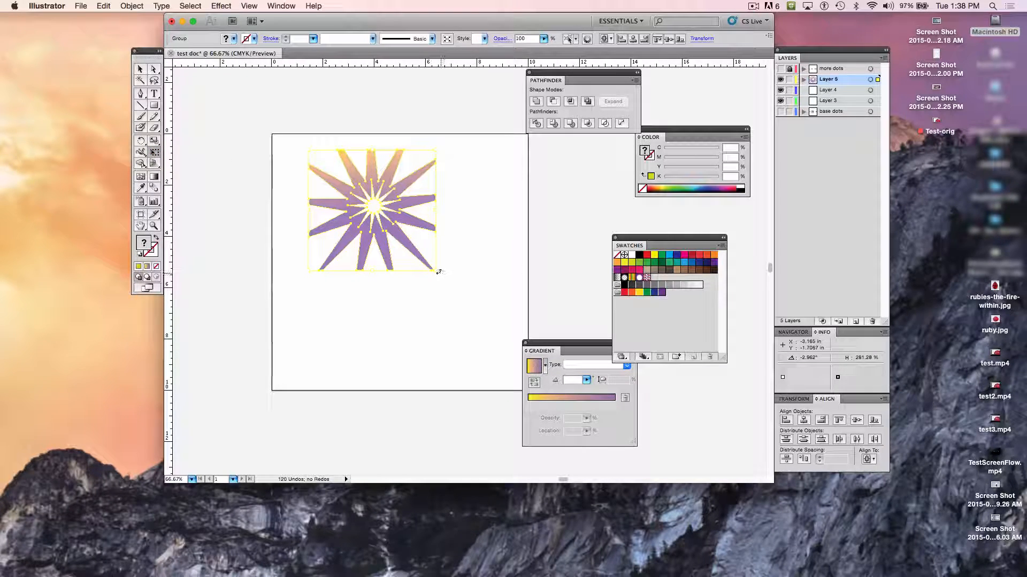
left_click_drag(437, 268, 515, 380)
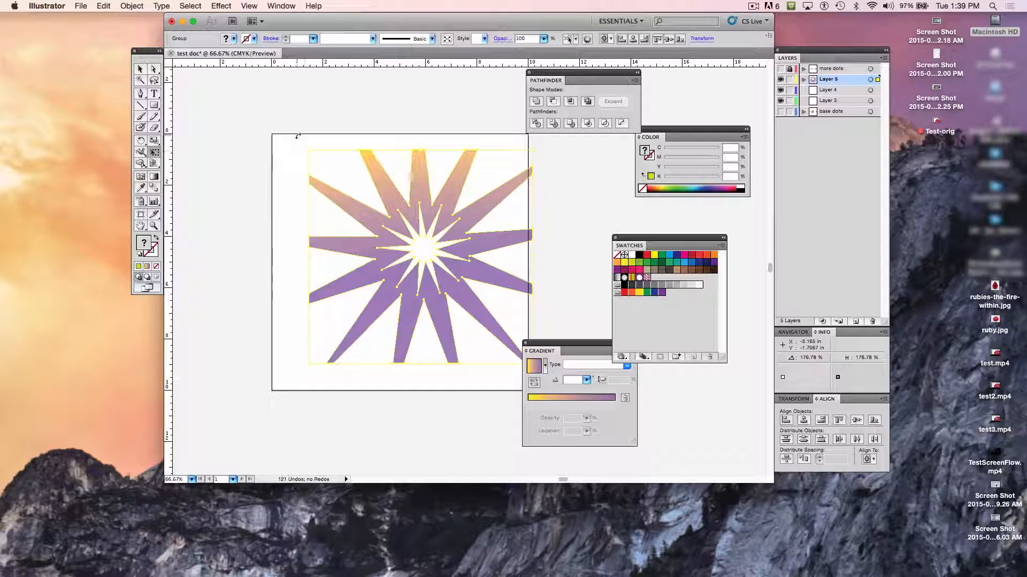
left_click_drag(308, 146, 261, 109)
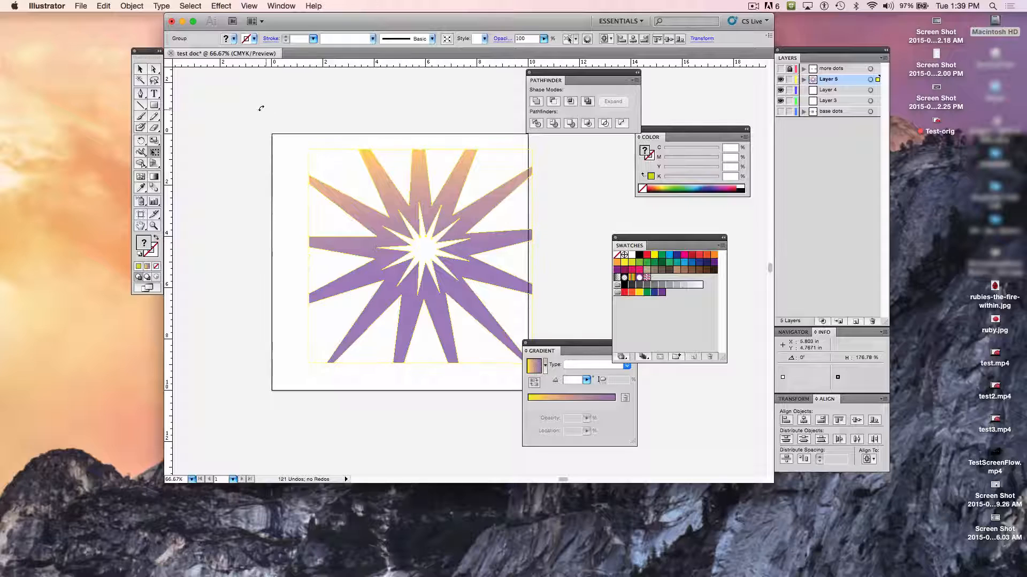
left_click_drag(309, 151, 259, 113)
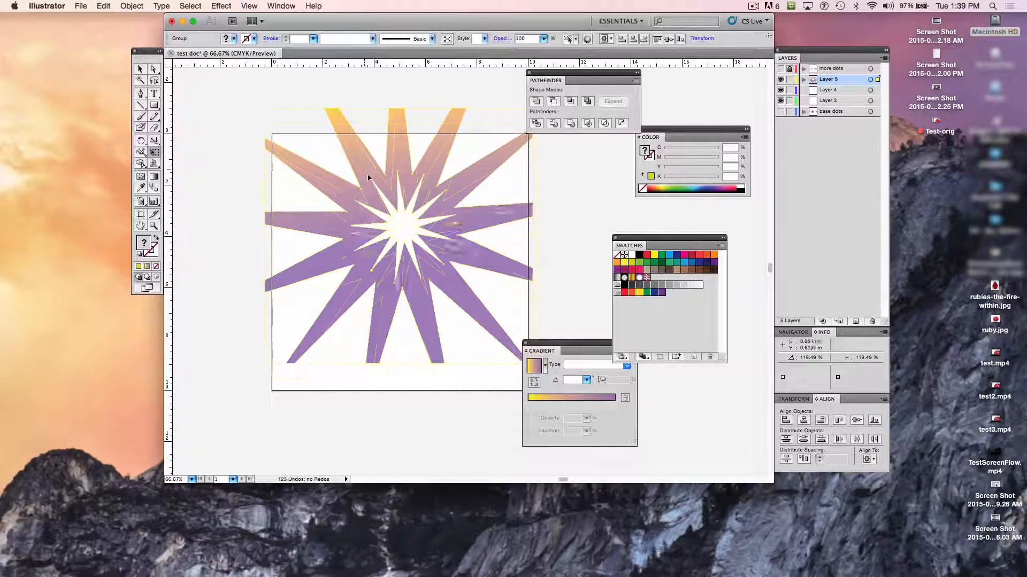
left_click_drag(368, 177, 352, 196)
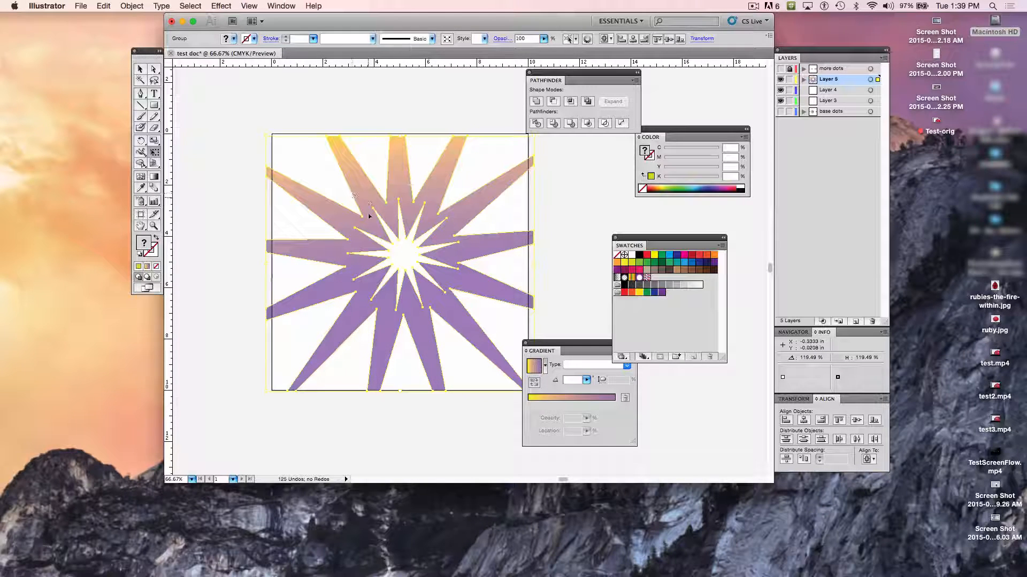
- Move the Gradient panel clear of the artboard, deselect the enlarged star, and reselect it with the Selection tool
left_click_drag(595, 349, 621, 418)
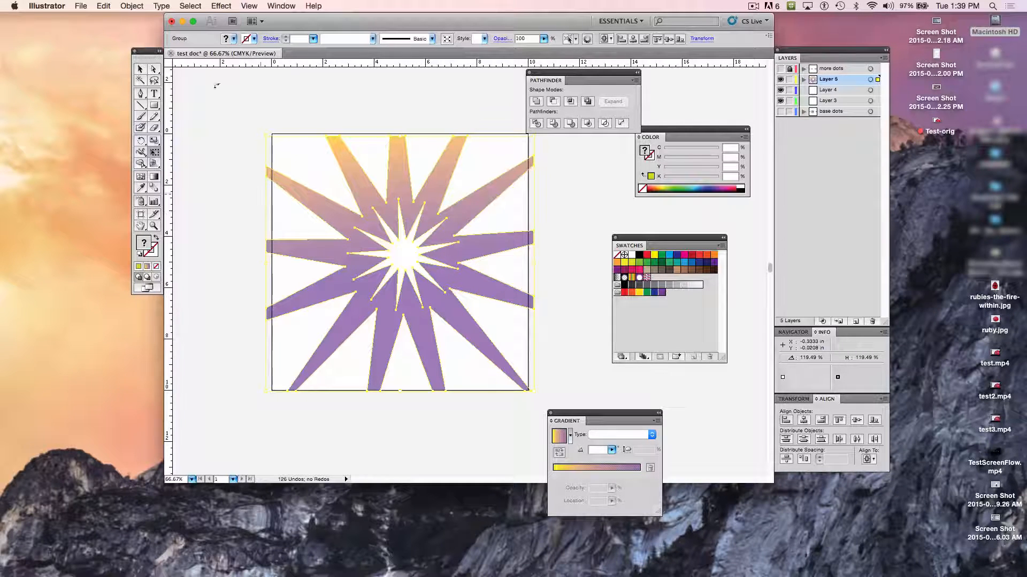
left_click(140, 69)
left_click(204, 206)
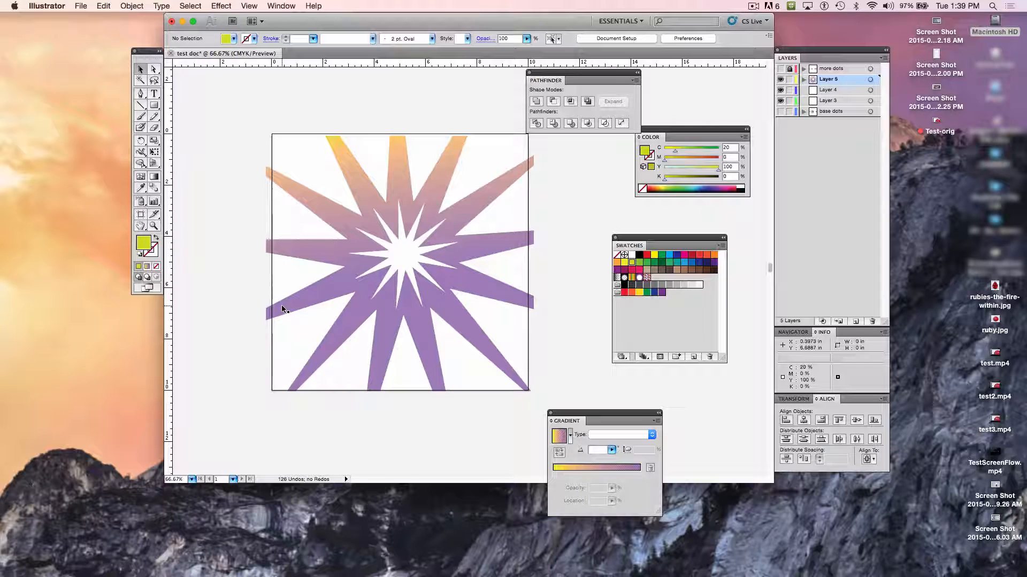
left_click(330, 215)
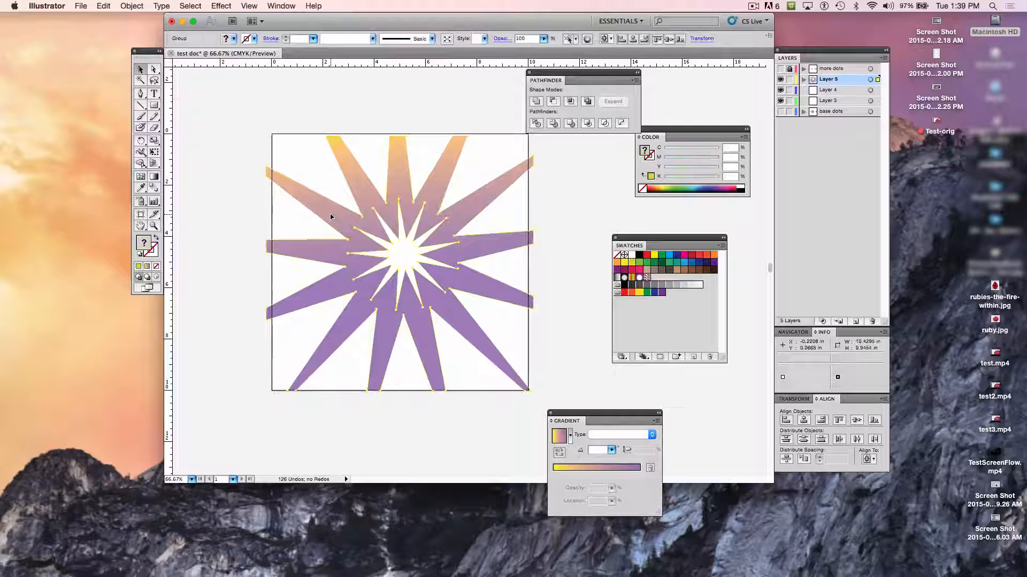
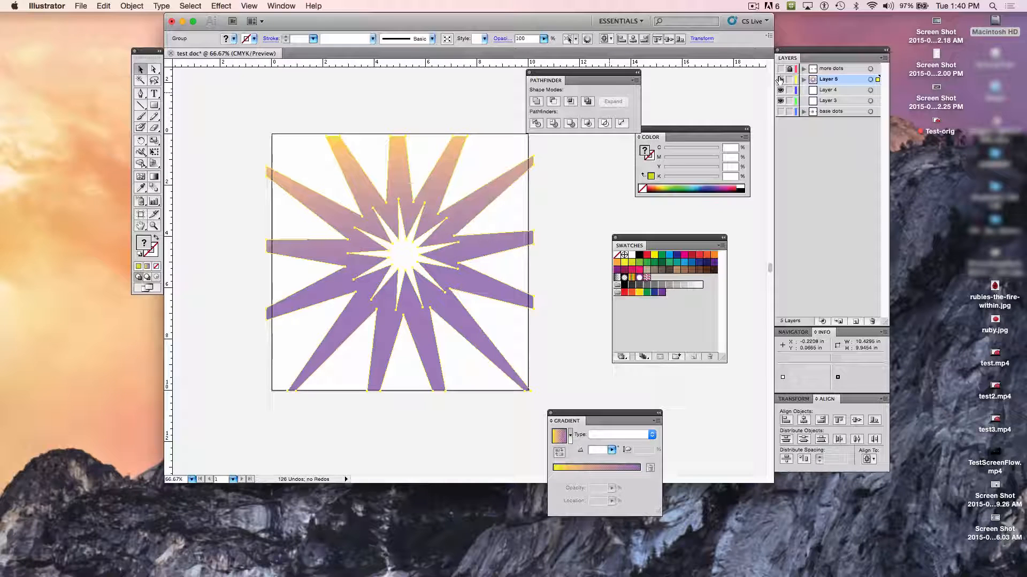
- Hide Layers 5, 4 and 3, add a new layer above Layer 5, and keep the document in Preview mode
left_click_drag(781, 80, 780, 111)
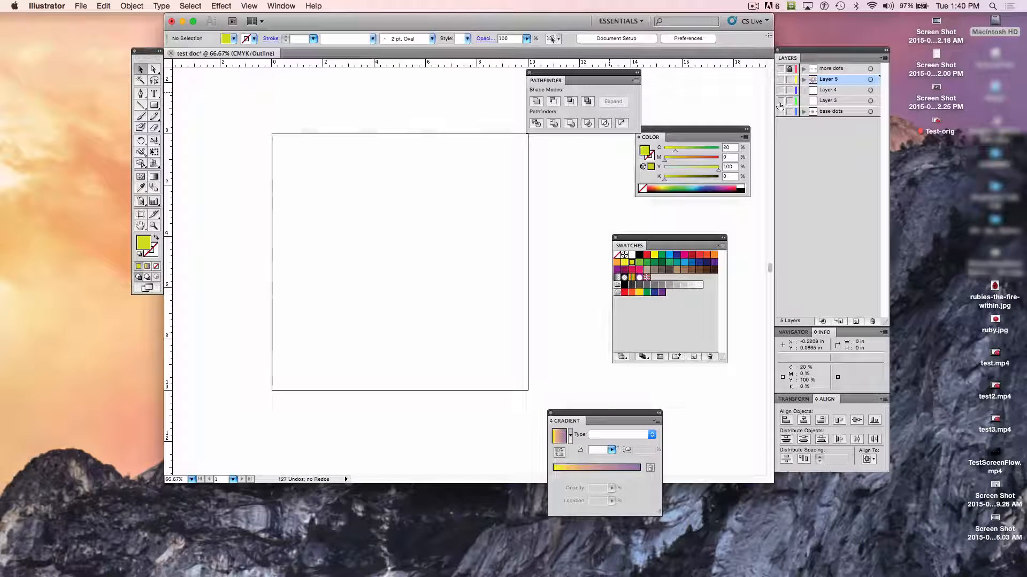
left_click(856, 321)
key("super+y")
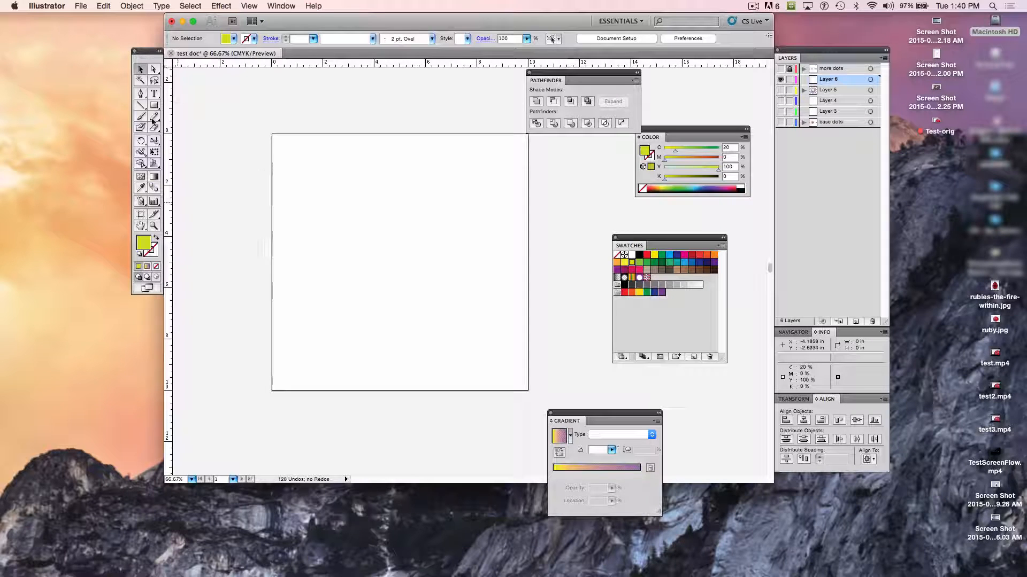
- Add the point text "RASTER" near the upper part of the artboard on the new layer
left_click(154, 94)
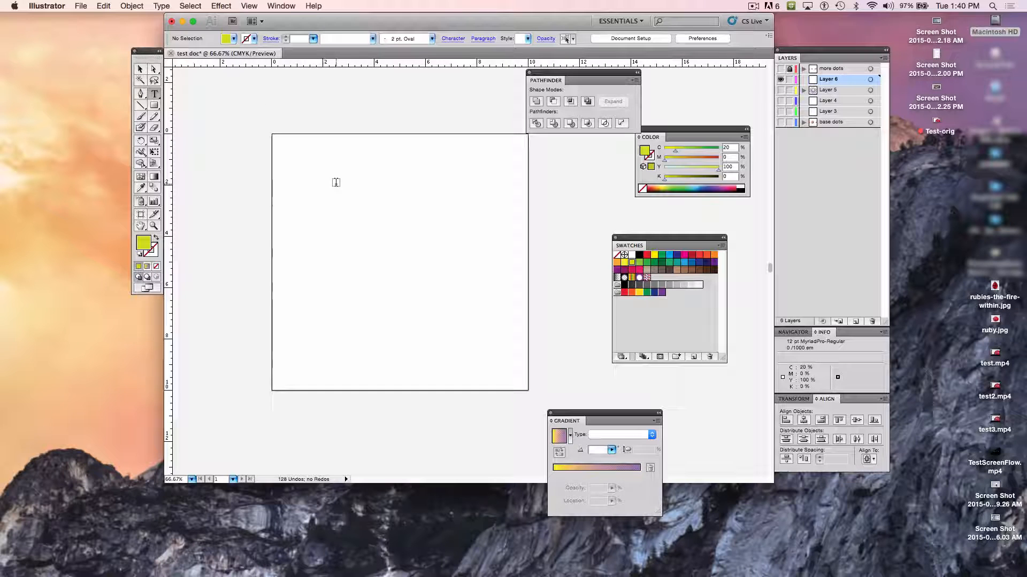
left_click(301, 180)
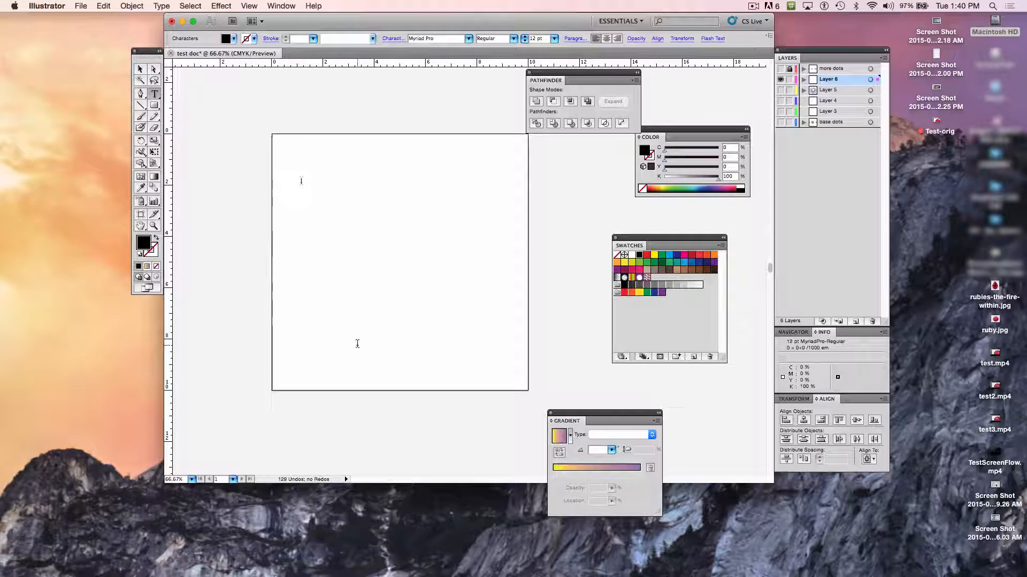
type("RA")
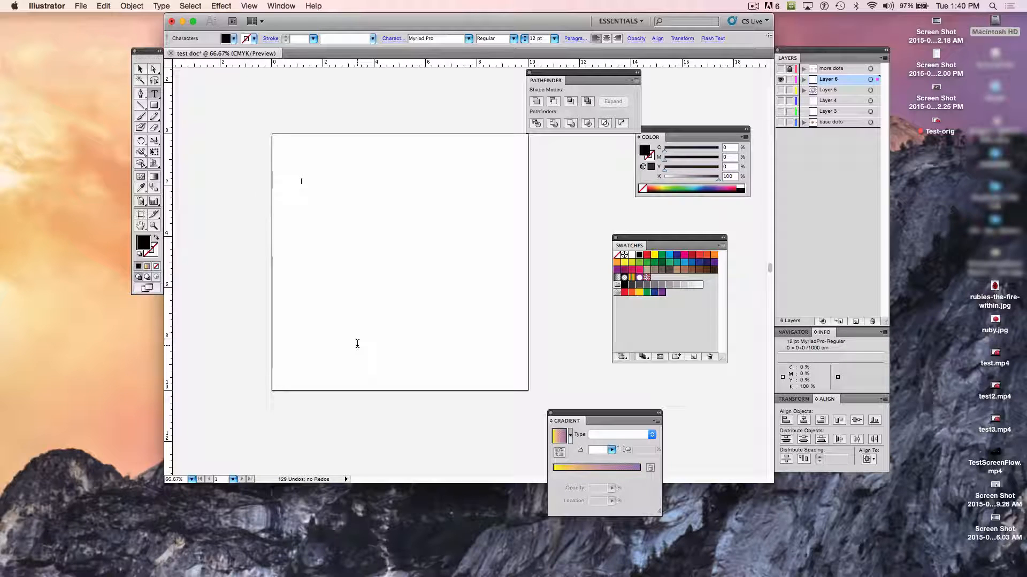
type("STER")
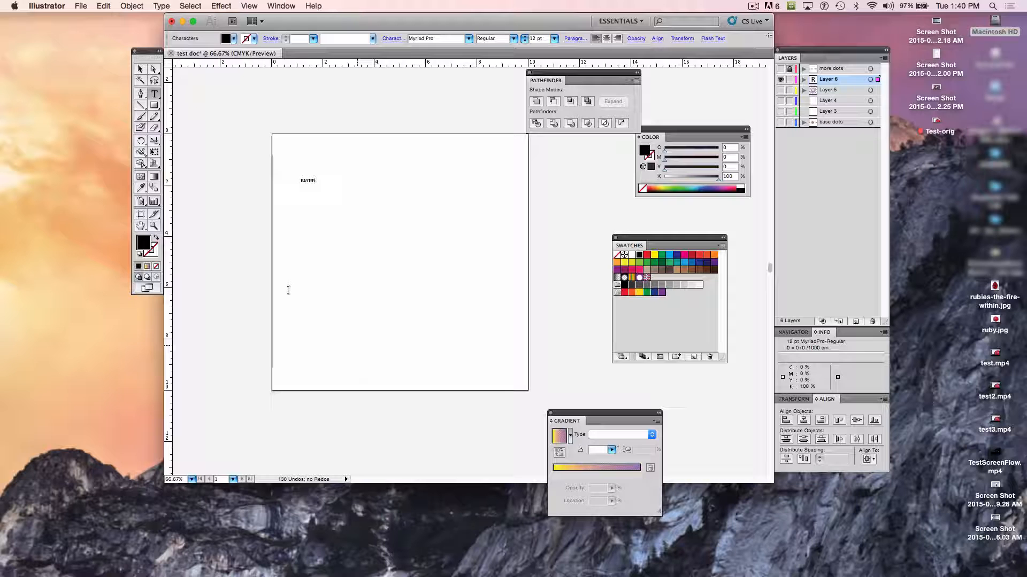
- Select all of the RASTER text and set its font size to 212 pt, then reduce it to 159 pt
key("super+a")
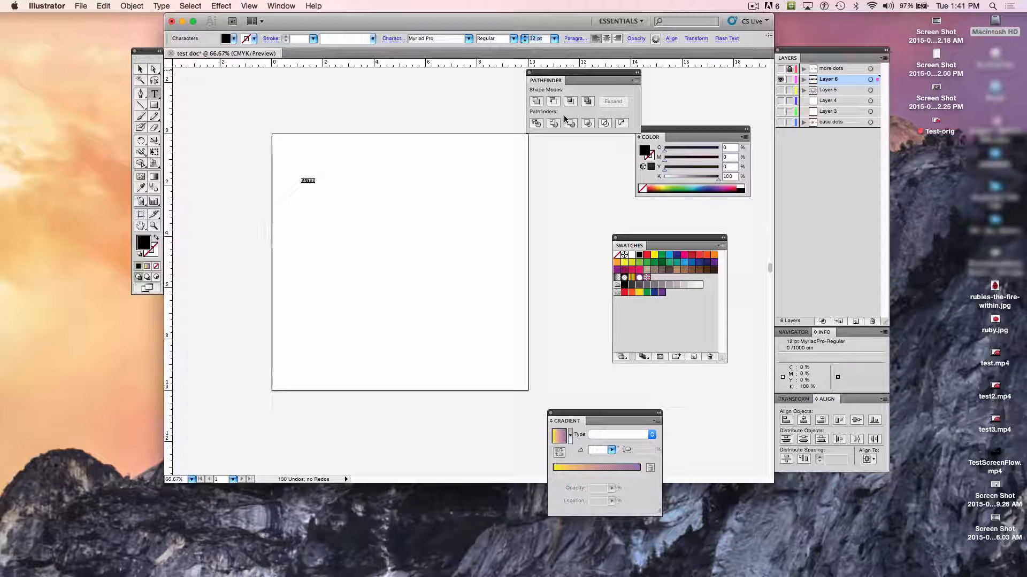
key("Return")
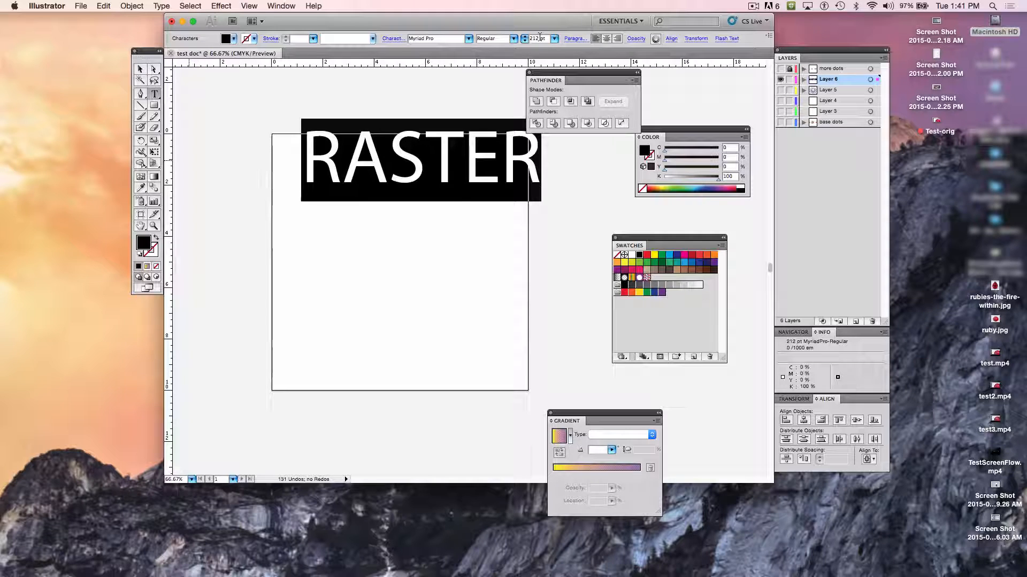
type("15")
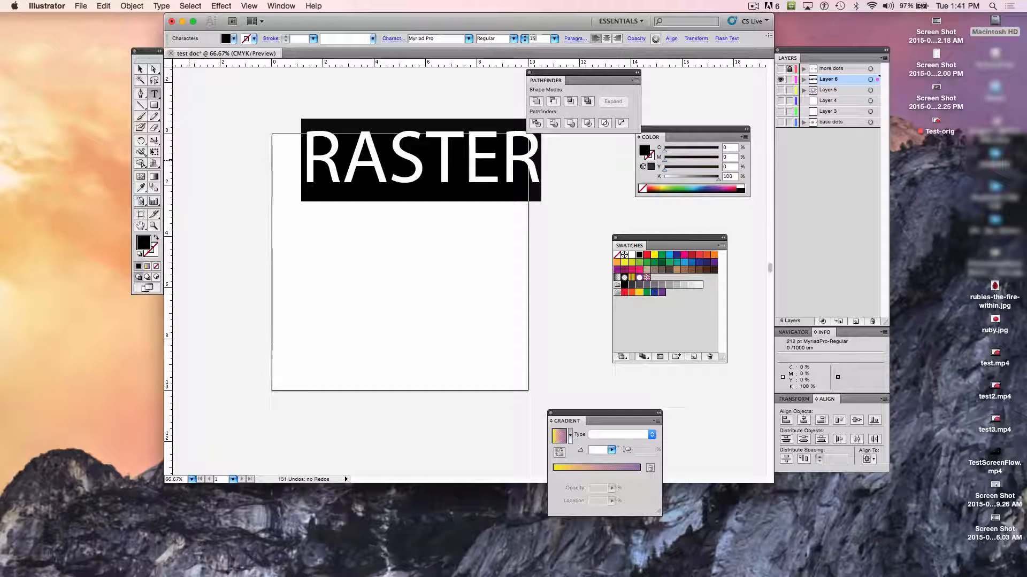
type("9")
key("Return")
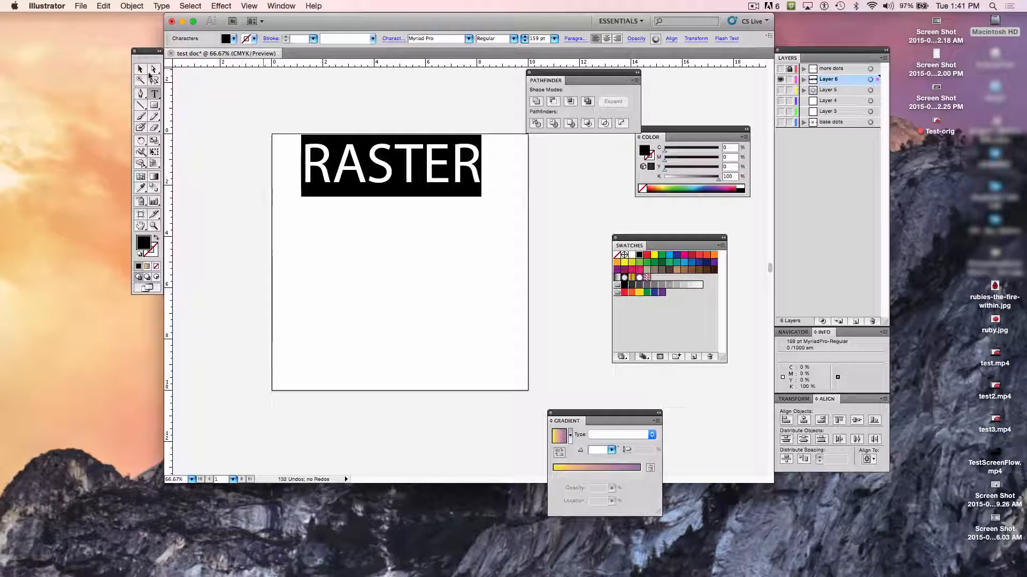
- Move the RASTER text down and slightly right on the artboard, to about X 1.63 in, Y 1.45 in
left_click(140, 69)
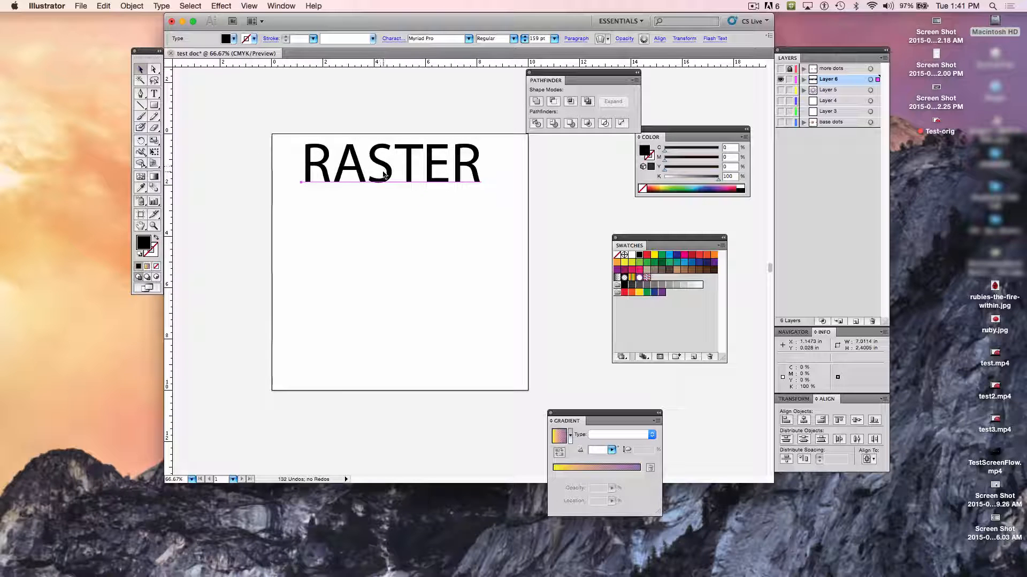
left_click_drag(384, 175, 389, 206)
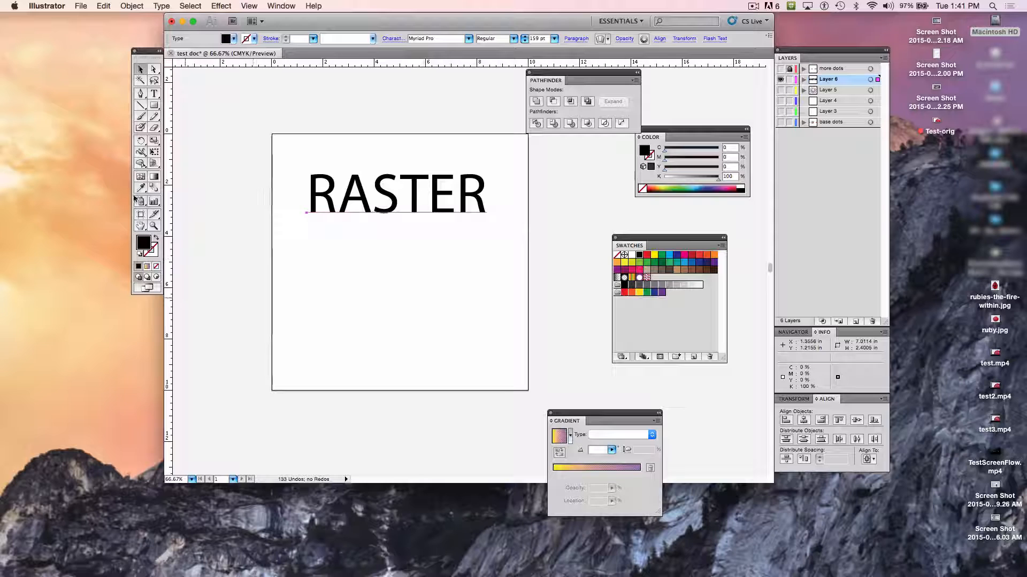
left_click(154, 226)
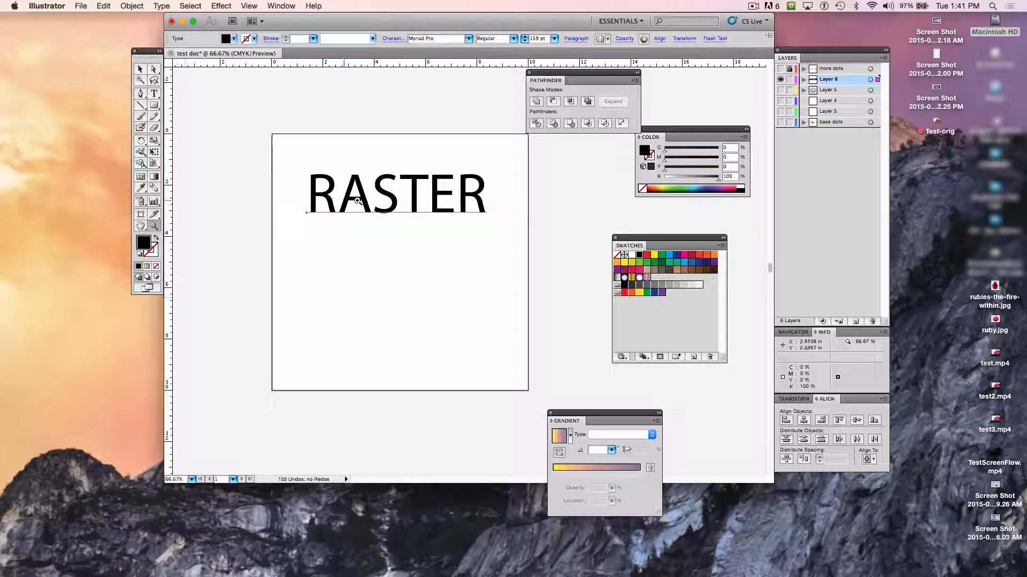
left_click_drag(358, 201, 502, 325)
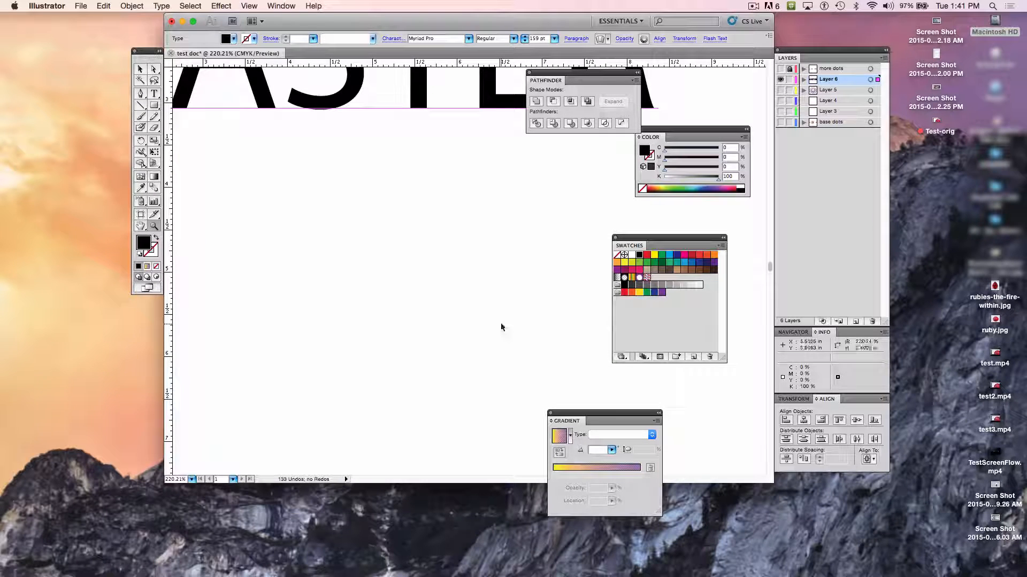
key("super+1")
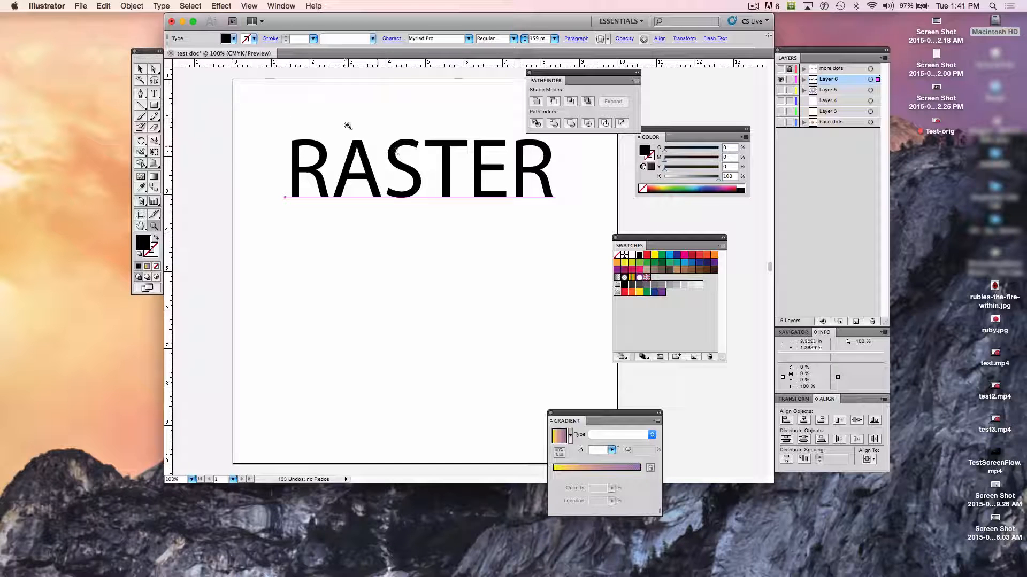
left_click(140, 69)
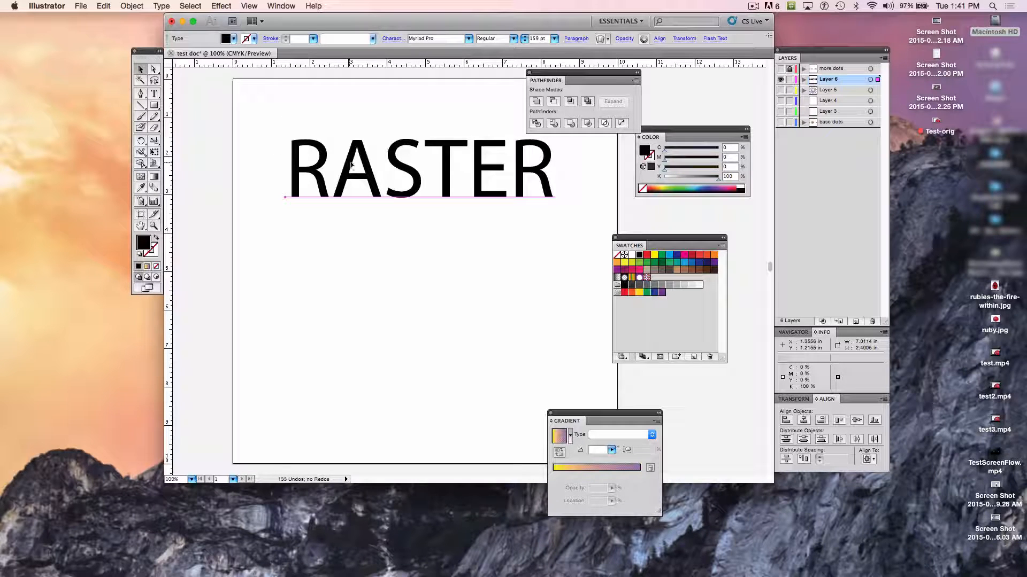
mouse_move(397, 193)
left_mouse_down()
mouse_move(398, 224)
mouse_move(407, 202)
left_mouse_up()
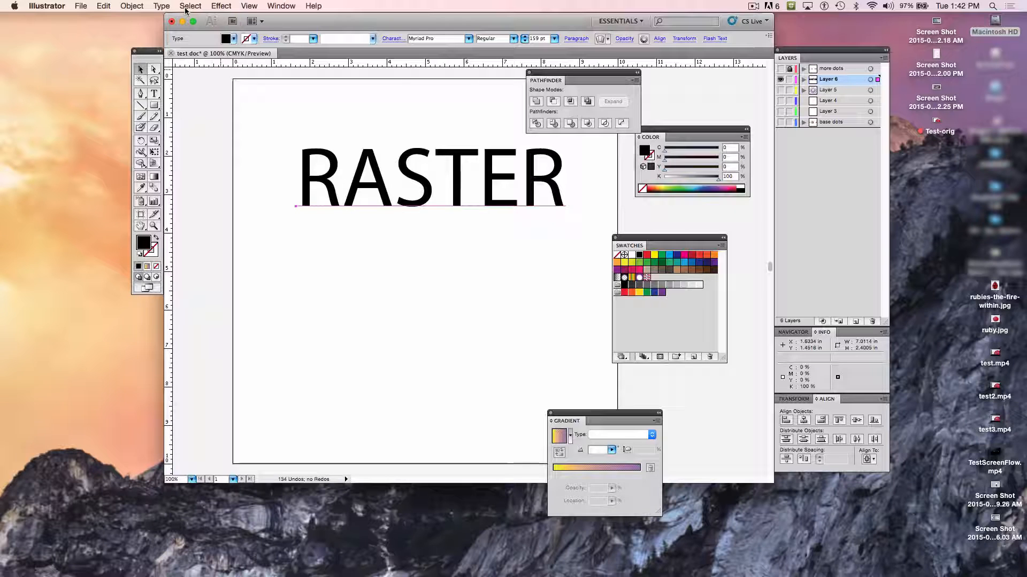
- Rasterize the RASTER text in CMYK at Screen (72 ppi) resolution with a white background and Type Optimized anti-aliasing
left_click(133, 6)
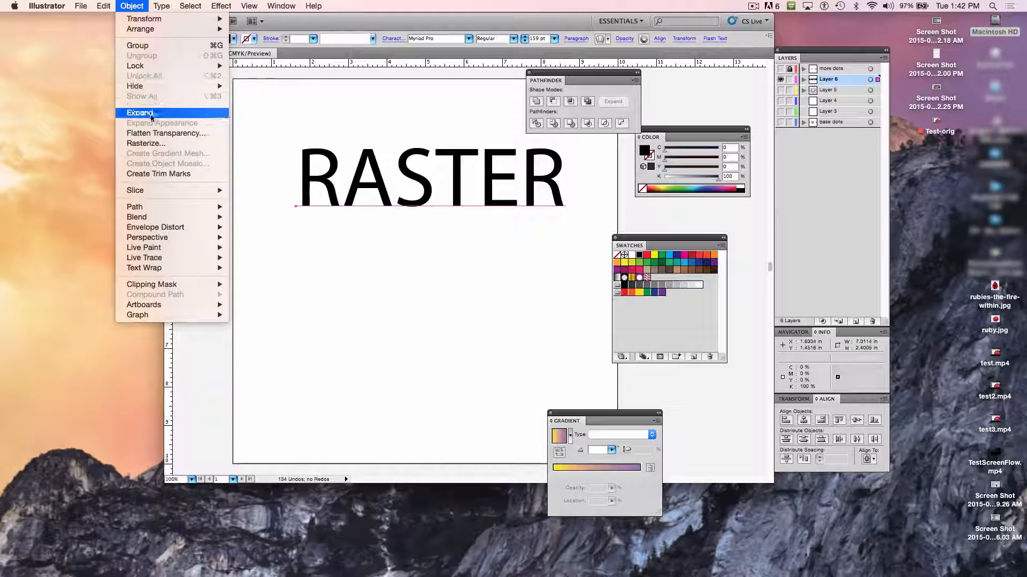
left_click(143, 143)
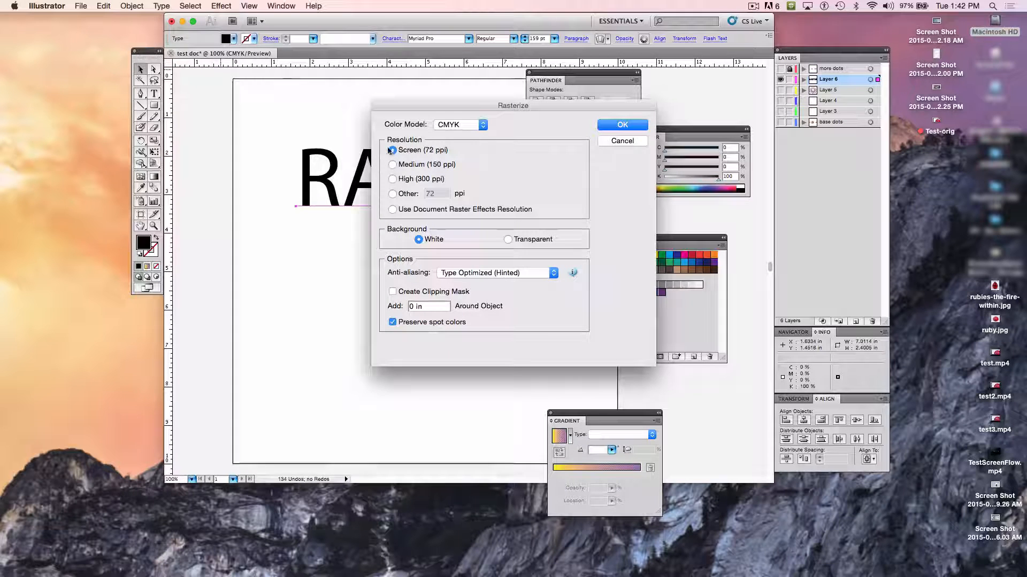
left_click(620, 126)
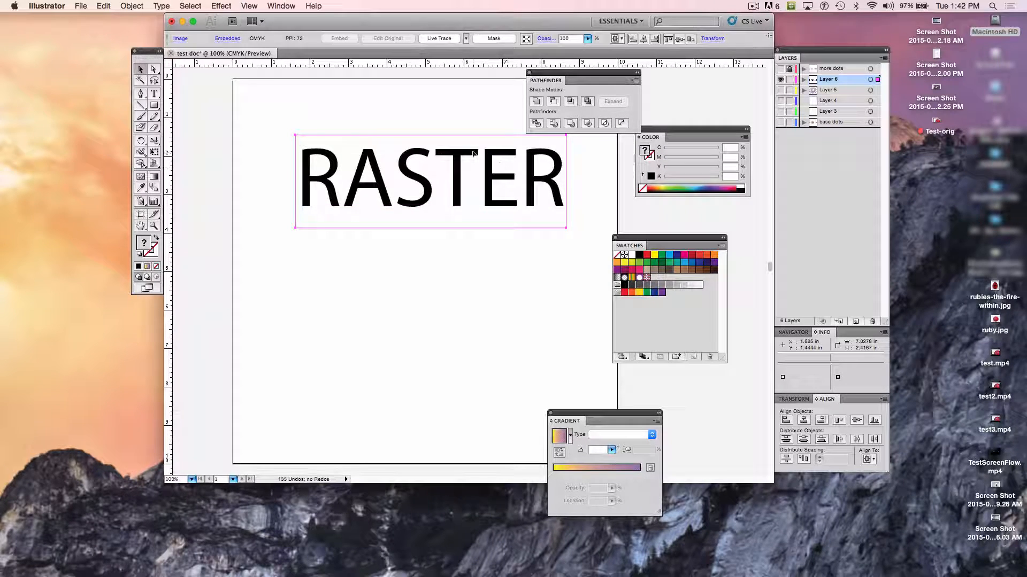
- Deselect the rasterized word and examine its letter edges at up to 400% magnification, then return to 100%
key("super+equal")
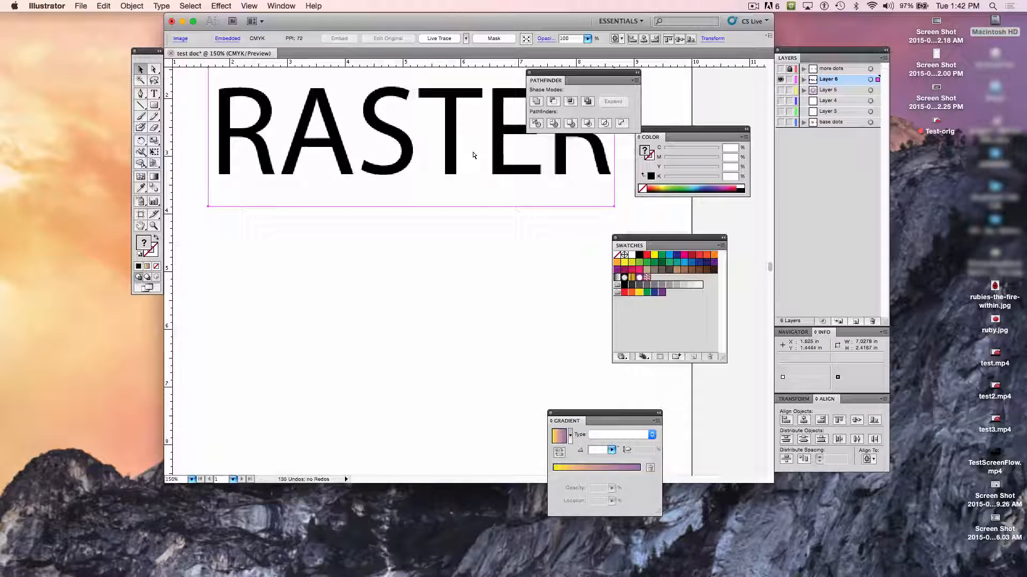
key("super+equal")
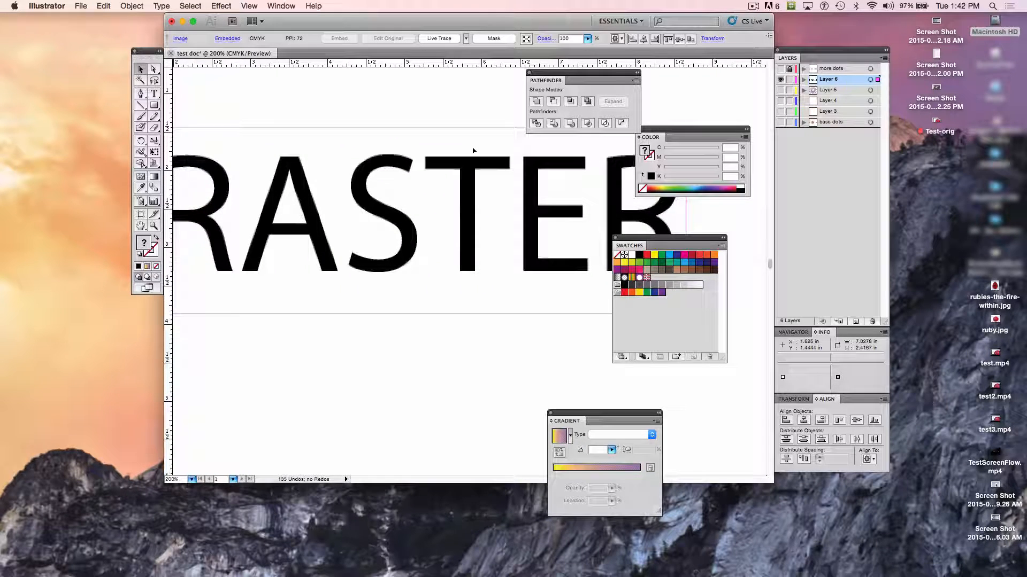
key("super+equal")
key("super+equal")
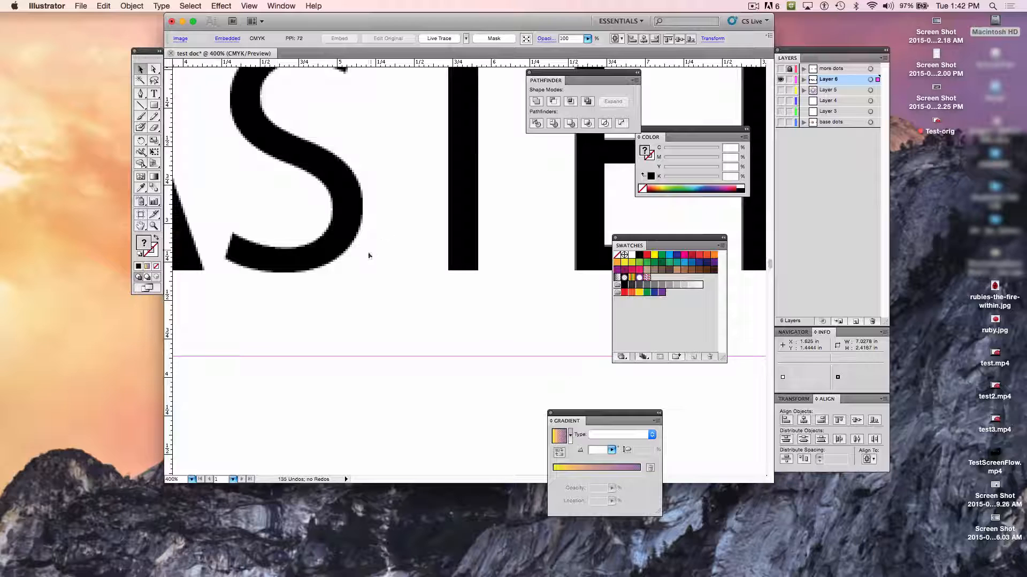
left_click(370, 426)
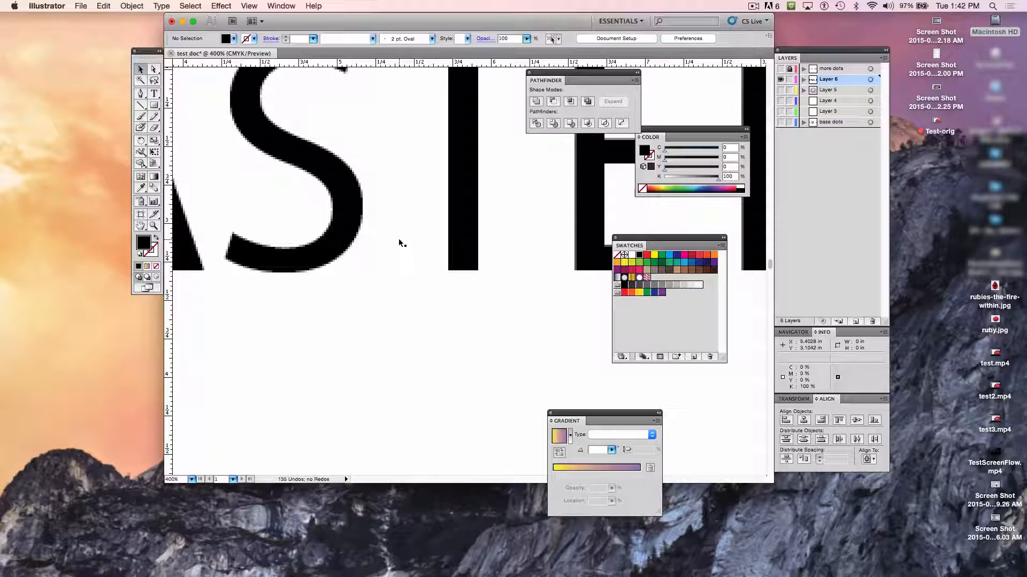
key("super+minus")
key("super+minus")
key("super+minus")
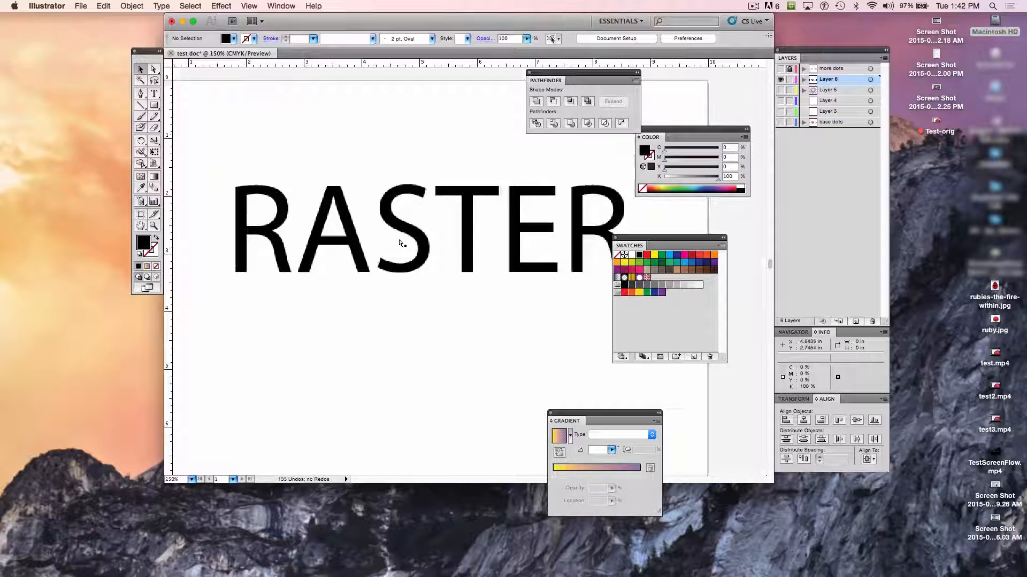
key("super+minus")
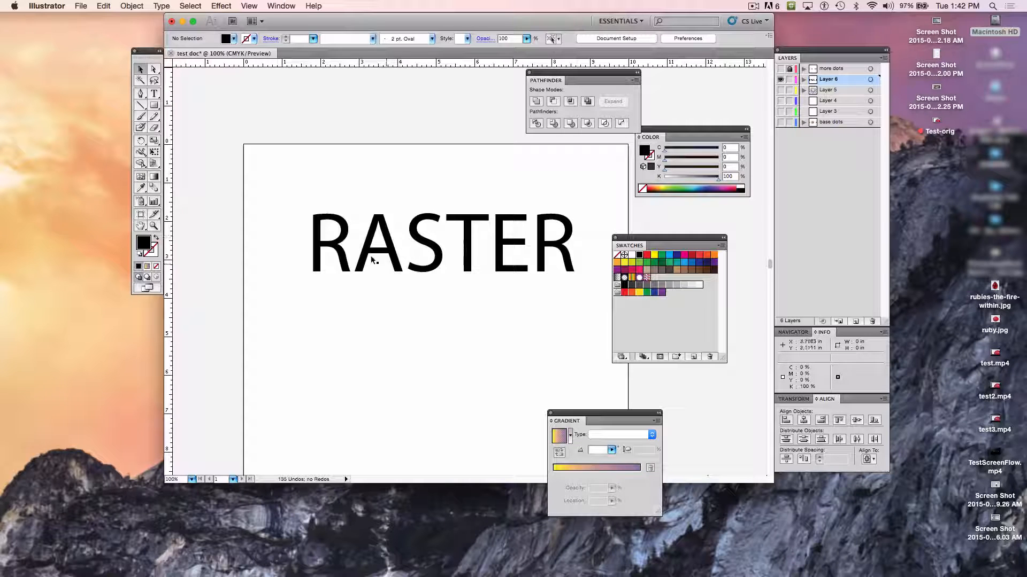
- Add the point text "VECTOR" at 159 pt below the rasterized word
left_click(155, 94)
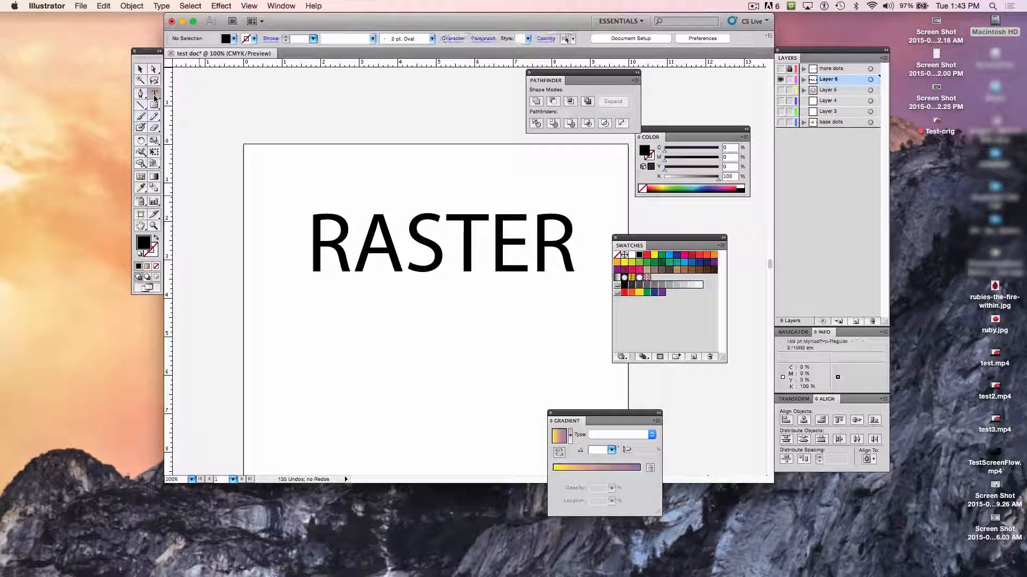
left_click(280, 375)
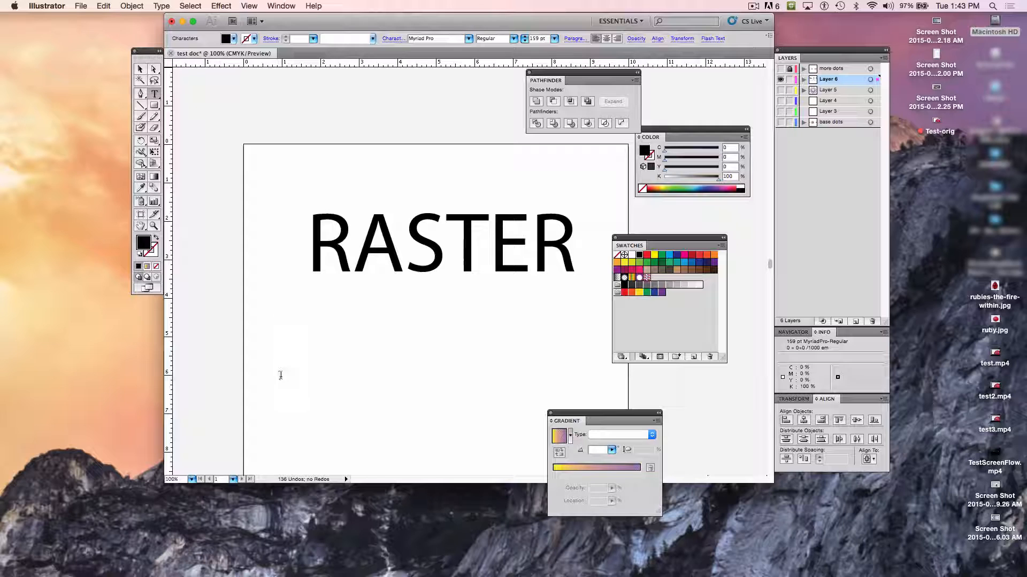
type("VECTO")
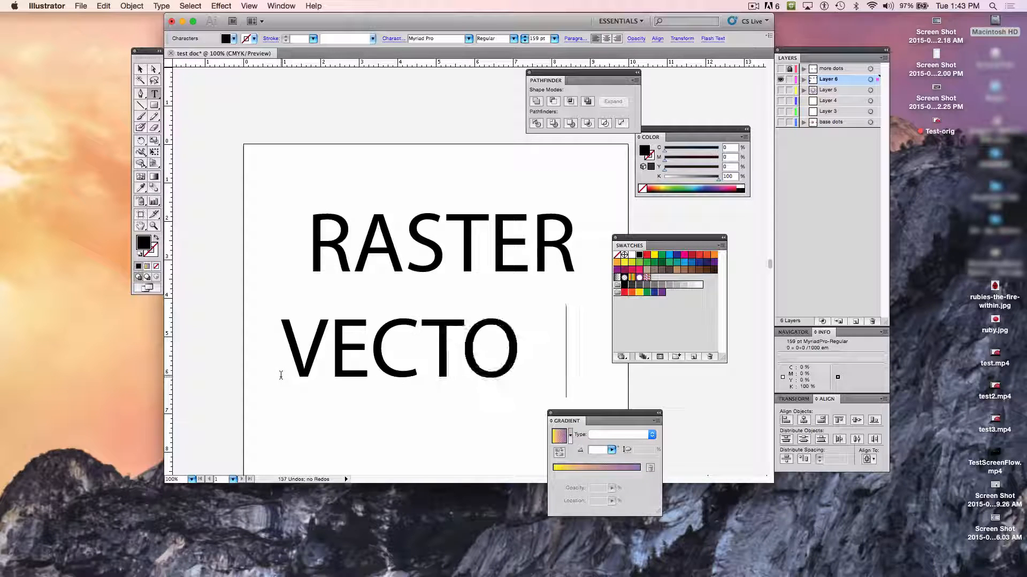
type("RS")
key("BackSpace")
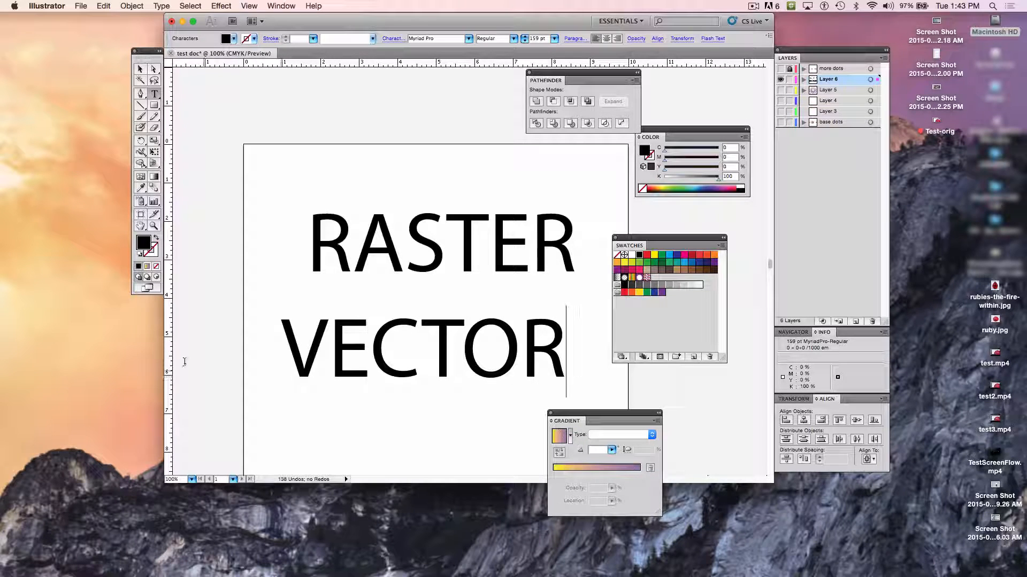
- Move the VECTOR text up directly beneath RASTER, to about X 0.94 in, Y 3.12 in, comparing both words' edges at 400%
left_click(140, 69)
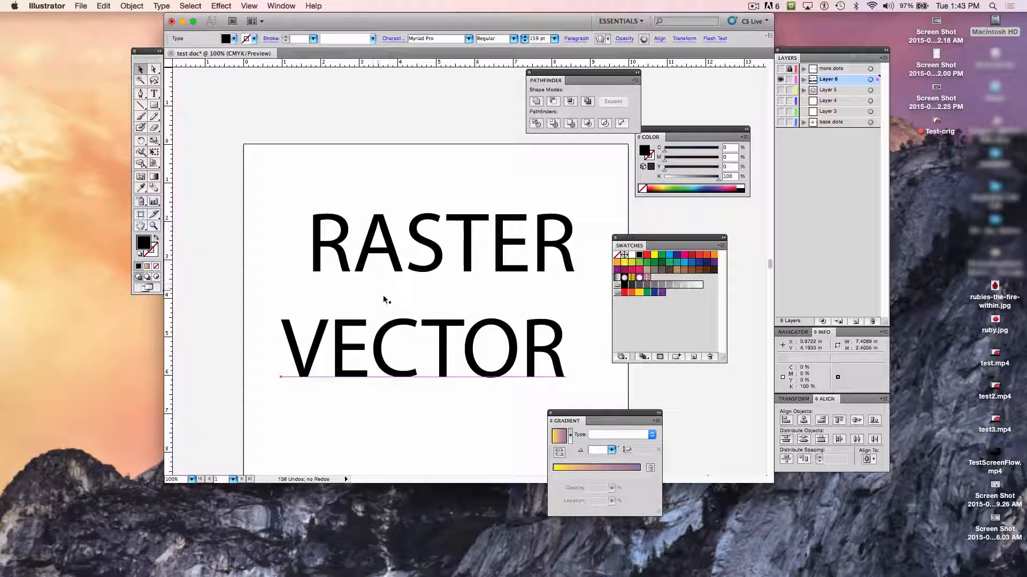
key("super+equal")
key("super+equal")
key("super+equal")
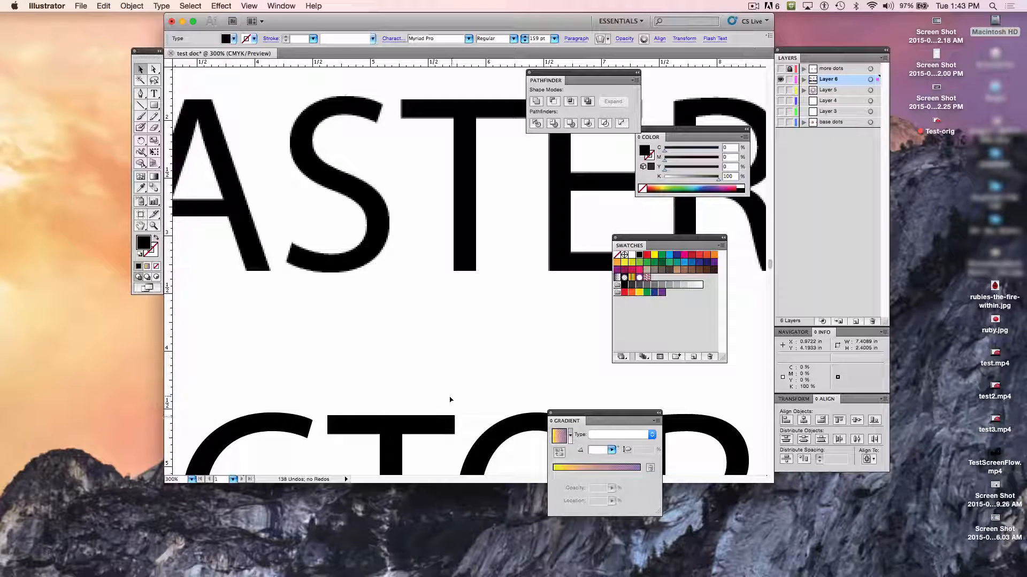
key("super+equal")
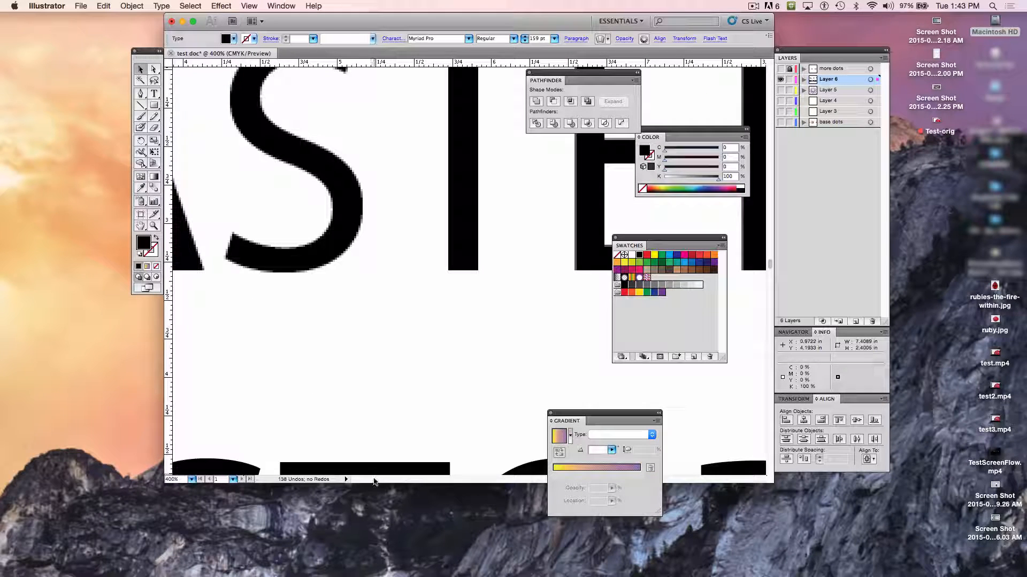
left_click_drag(373, 470, 370, 305)
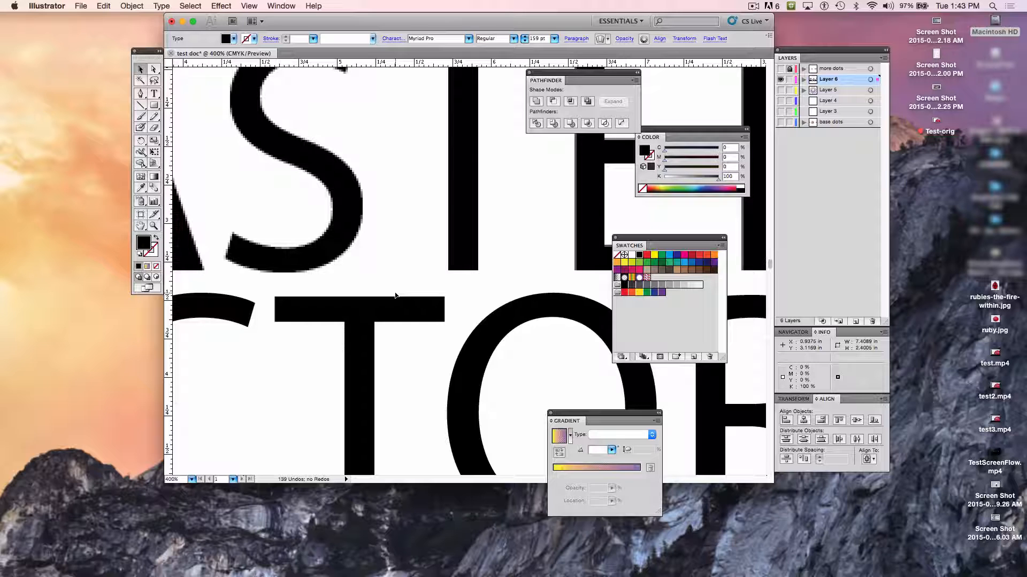
key("super+minus")
key("super+minus")
key("super+minus")
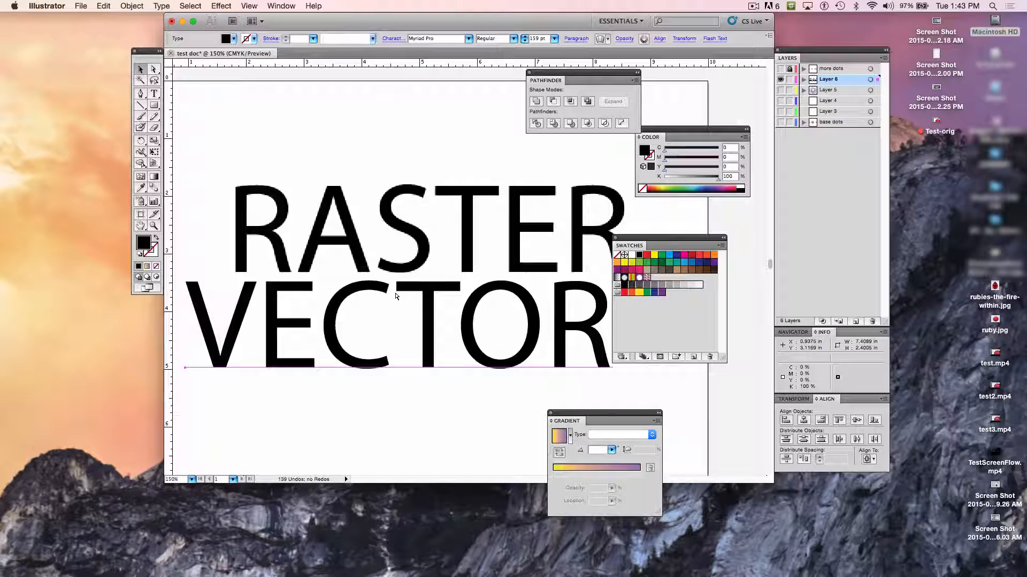
key("super+minus")
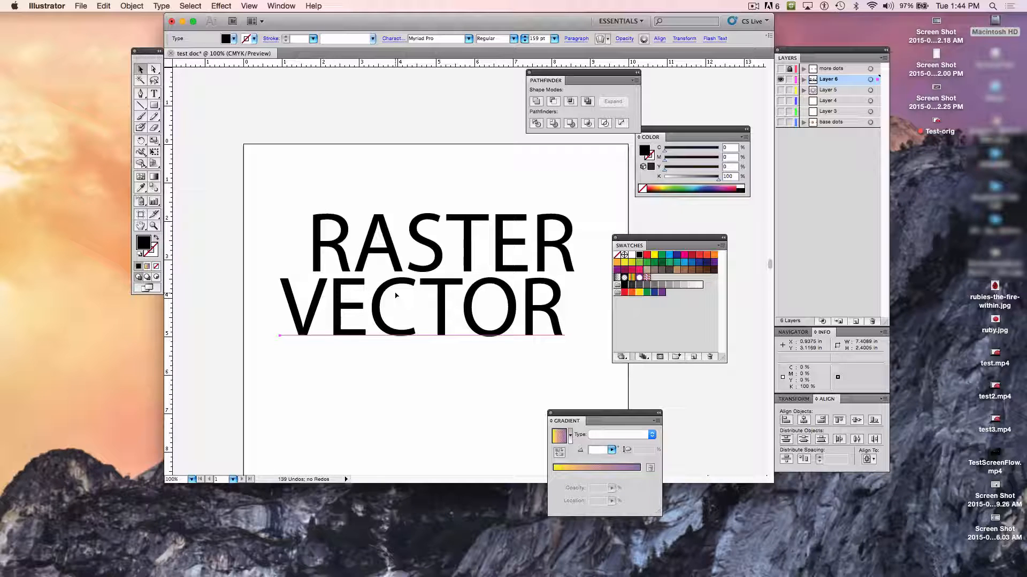
left_click(80, 6)
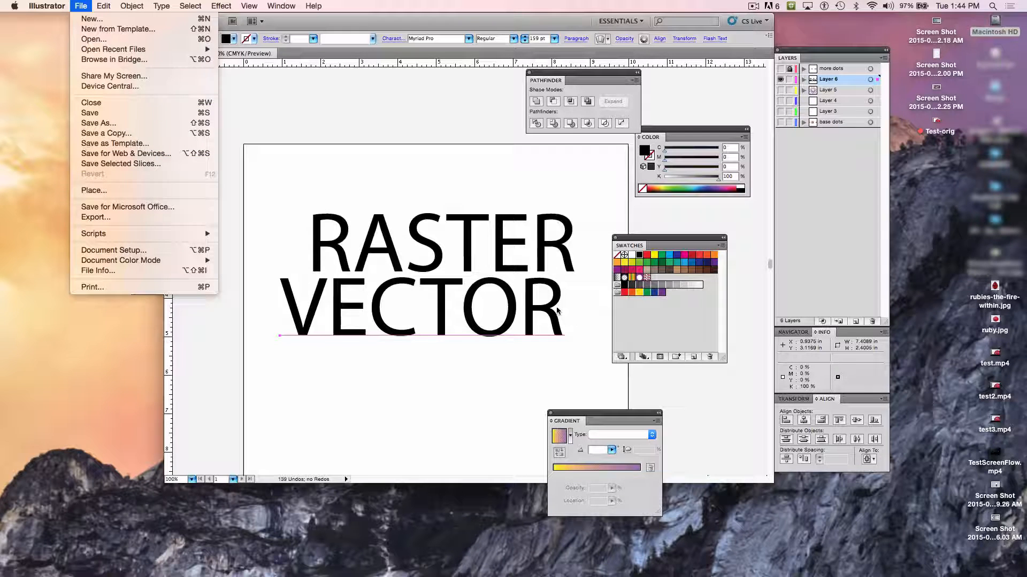
left_click(585, 233)
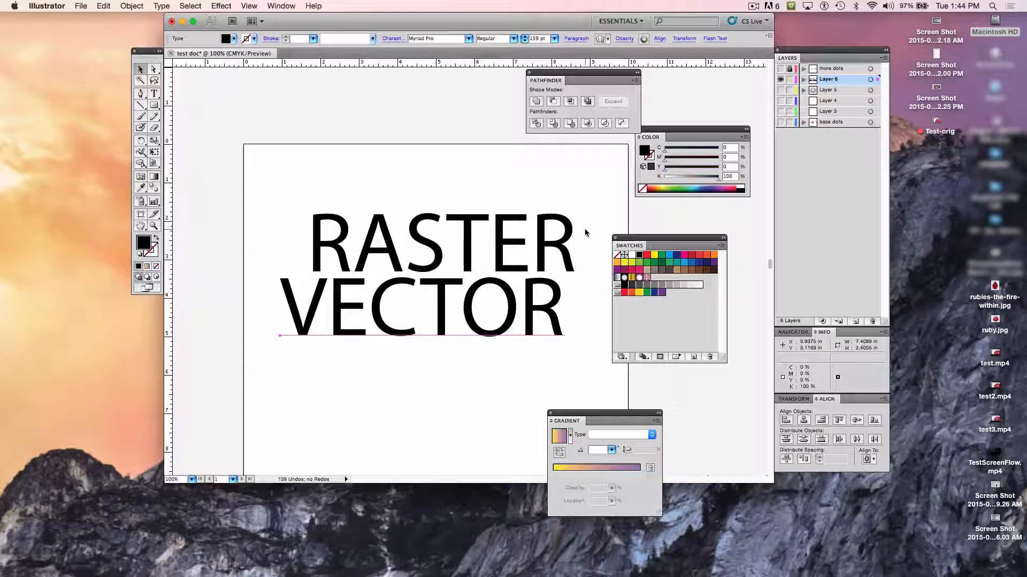
left_click(751, 10)
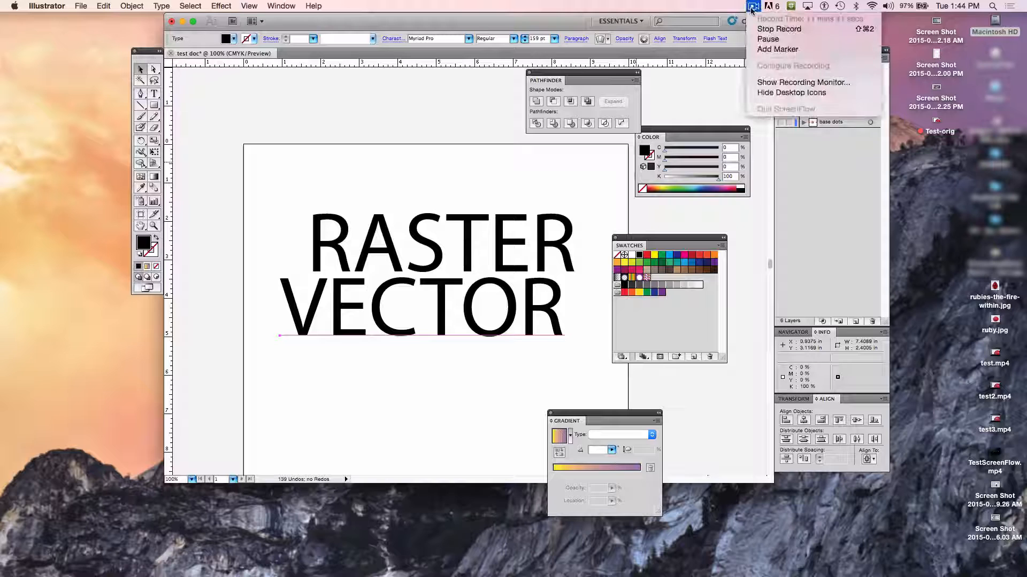
left_click(765, 41)
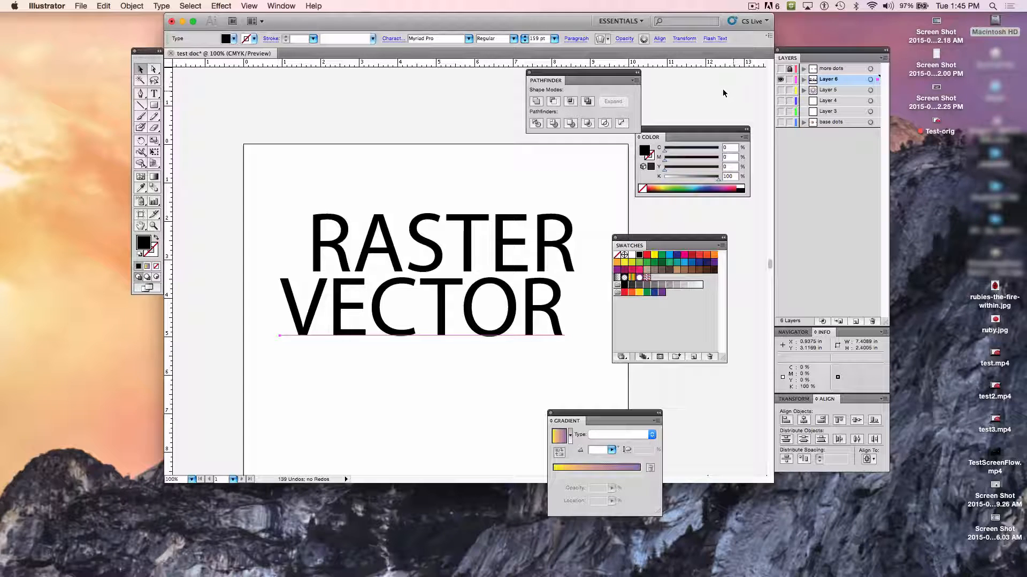
- Hide the layer holding the RASTER and VECTOR text and add a new, visible layer directly above it
left_click(780, 80)
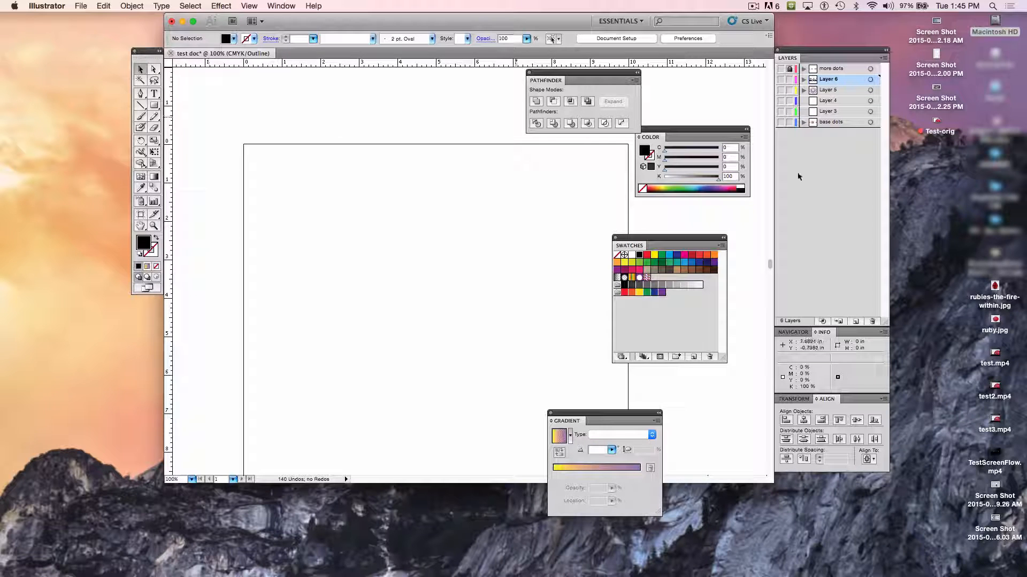
left_click(81, 6)
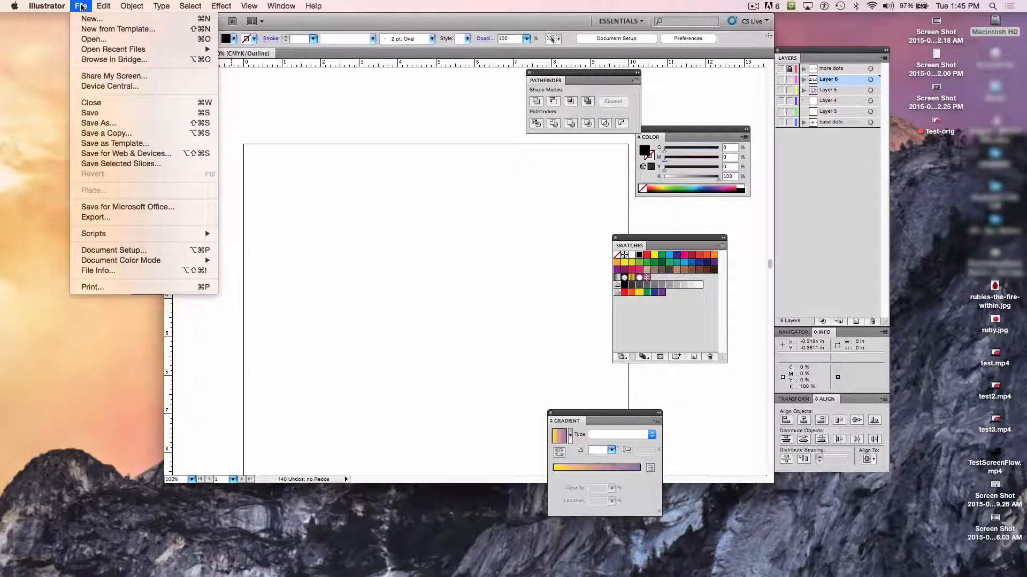
left_click(322, 209)
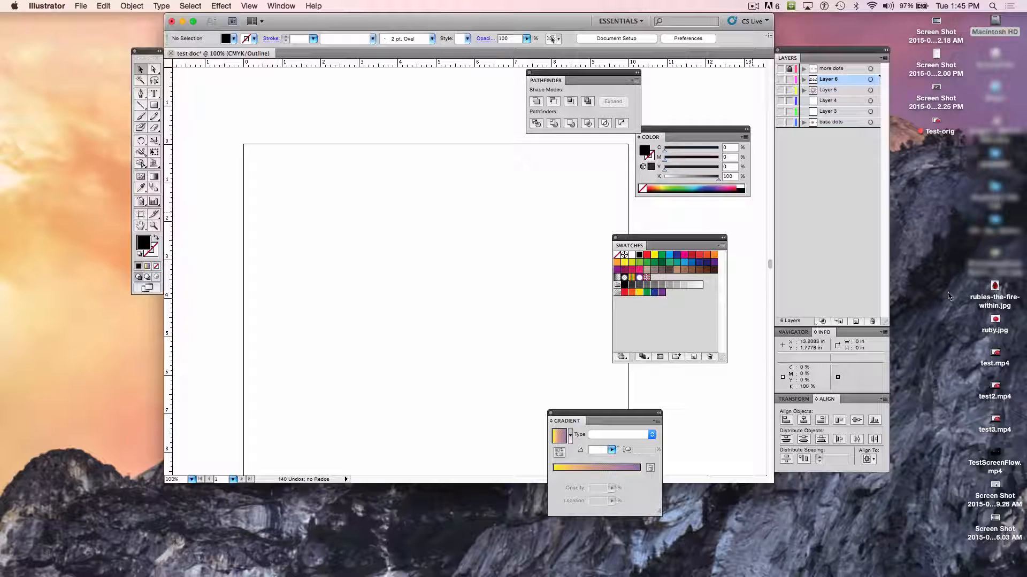
left_click(840, 322)
key("super+y")
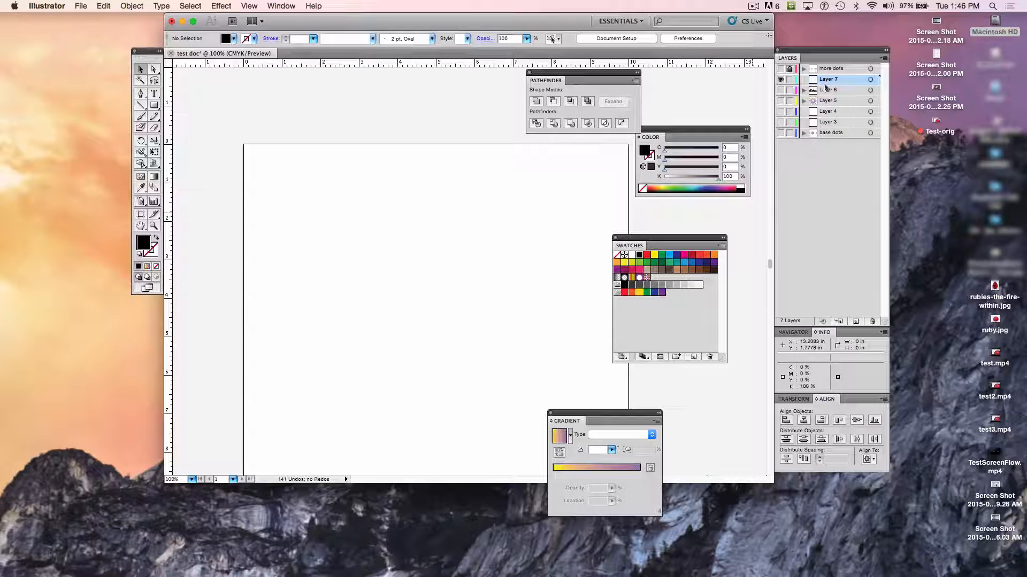
left_click(781, 80)
left_click(780, 80)
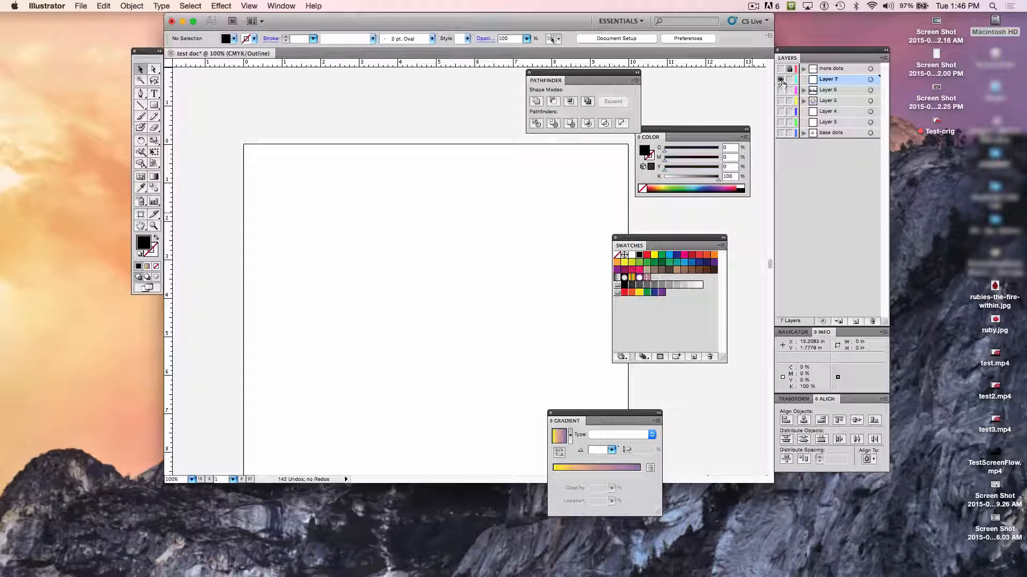
left_click(781, 80)
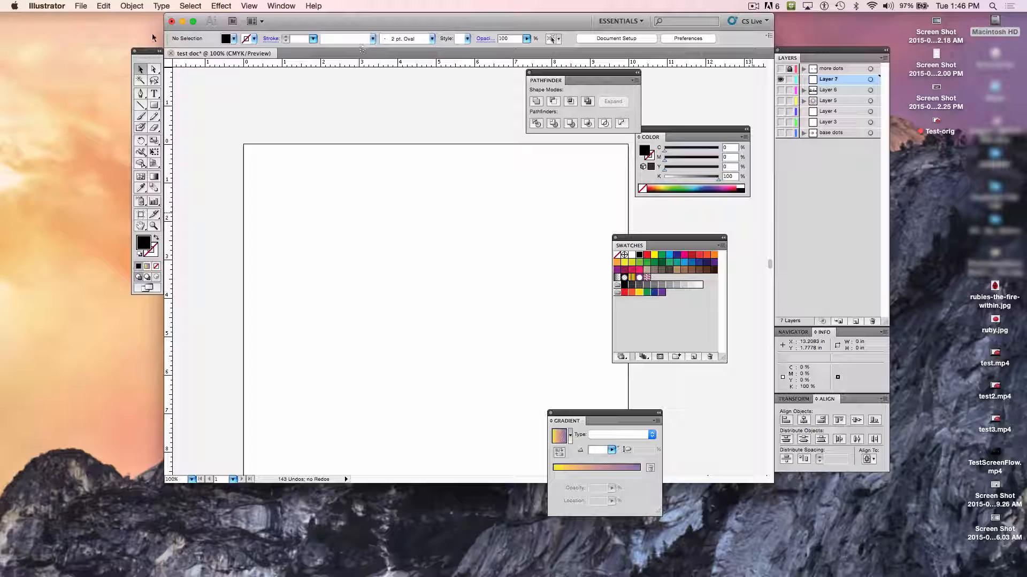
- Start placing an image file and go to the Ex.3_images+shapes folder
left_click(81, 6)
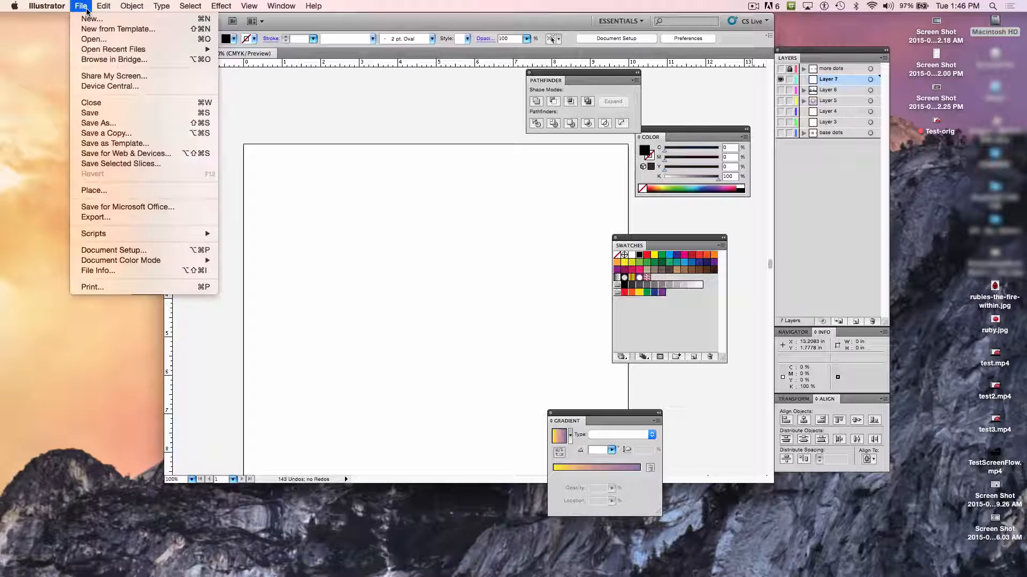
left_click(109, 124)
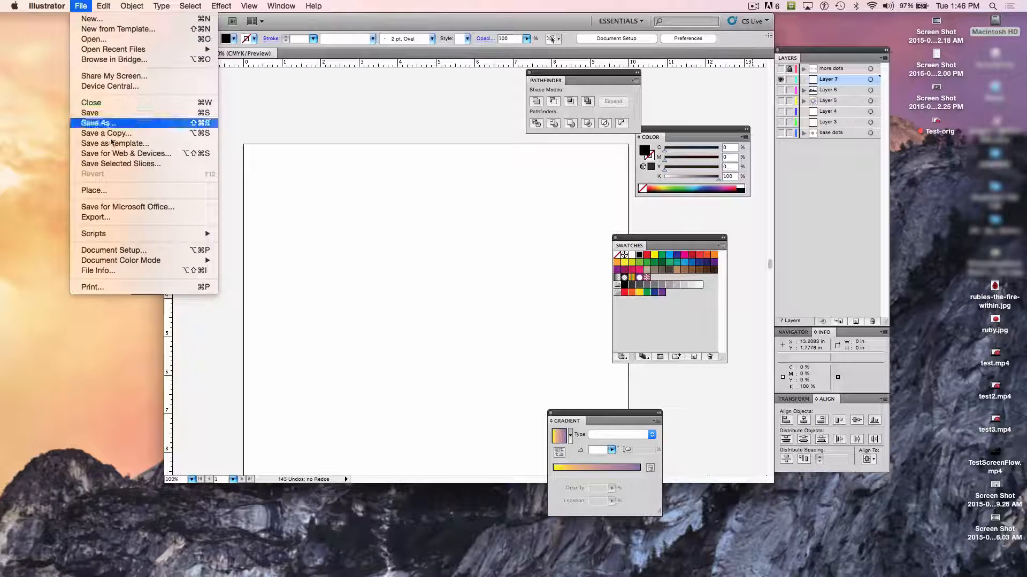
left_click(140, 191)
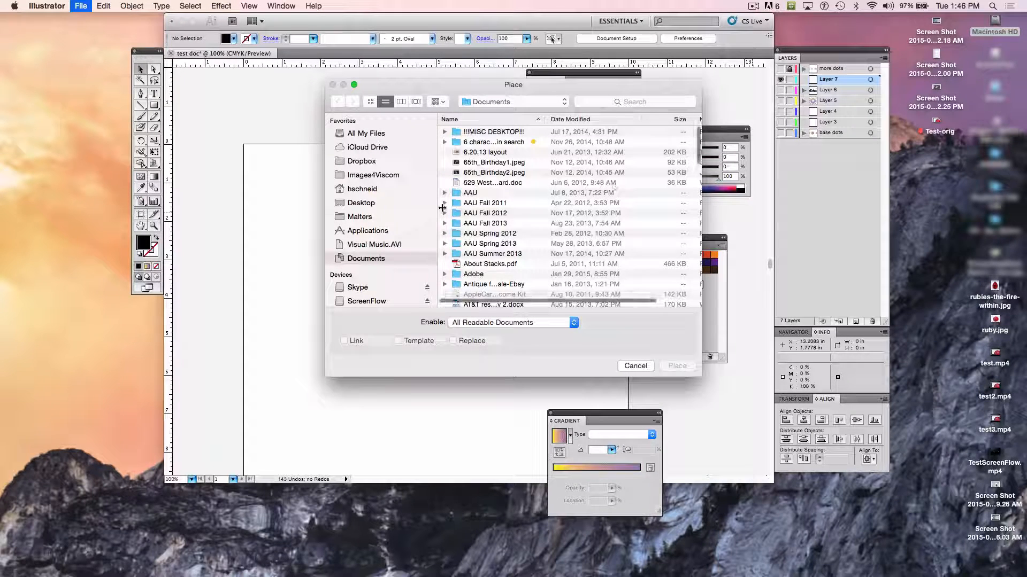
left_click(508, 101)
left_click(522, 182)
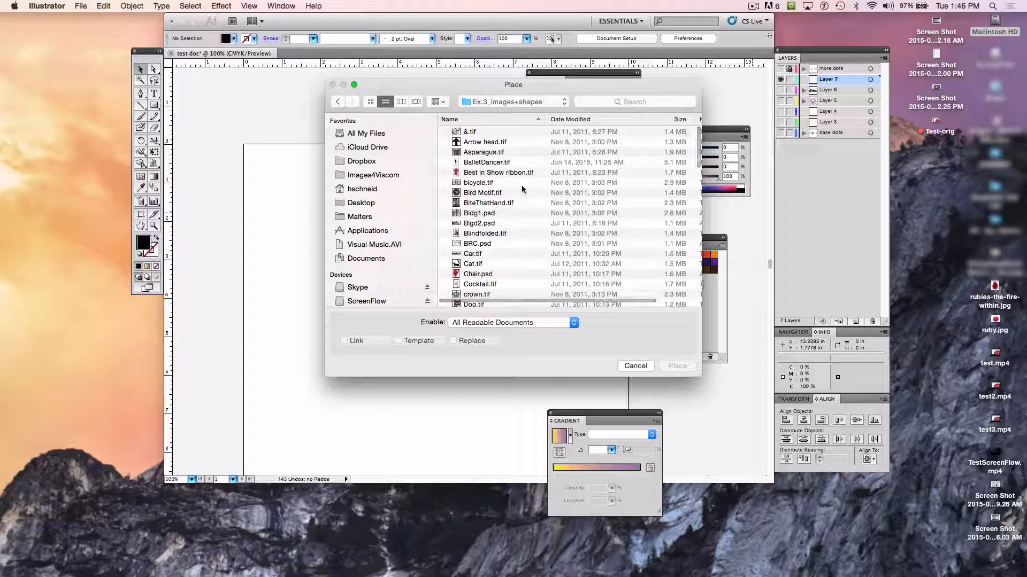
- Browse the folder's images as thumbnails and place "Best in Show ribbon.tif" as a linked file
scroll(495, 167, "down", 5)
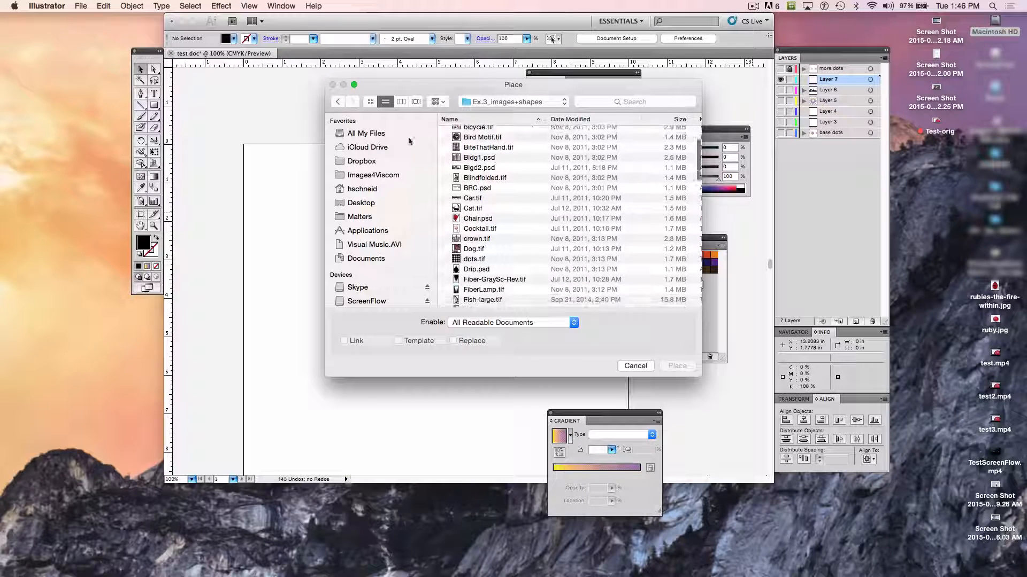
left_click(370, 102)
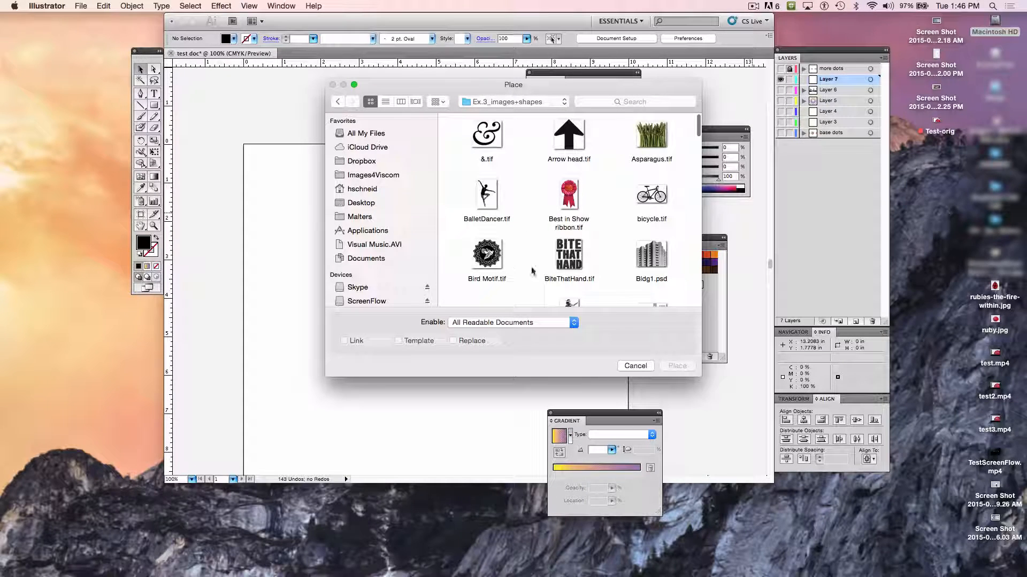
scroll(535, 269, "down", 2)
scroll(534, 269, "down", 3)
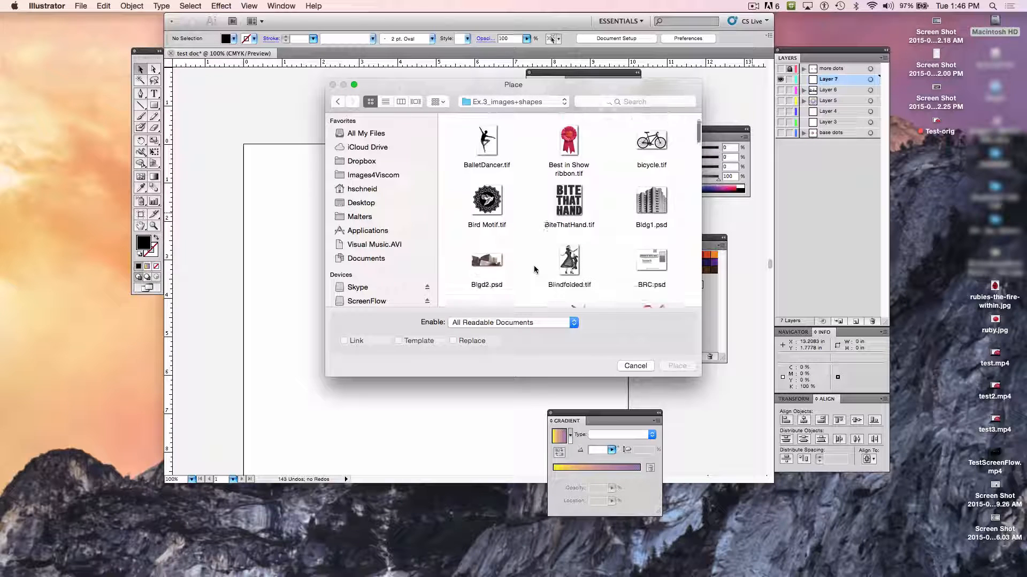
scroll(534, 269, "up", 4)
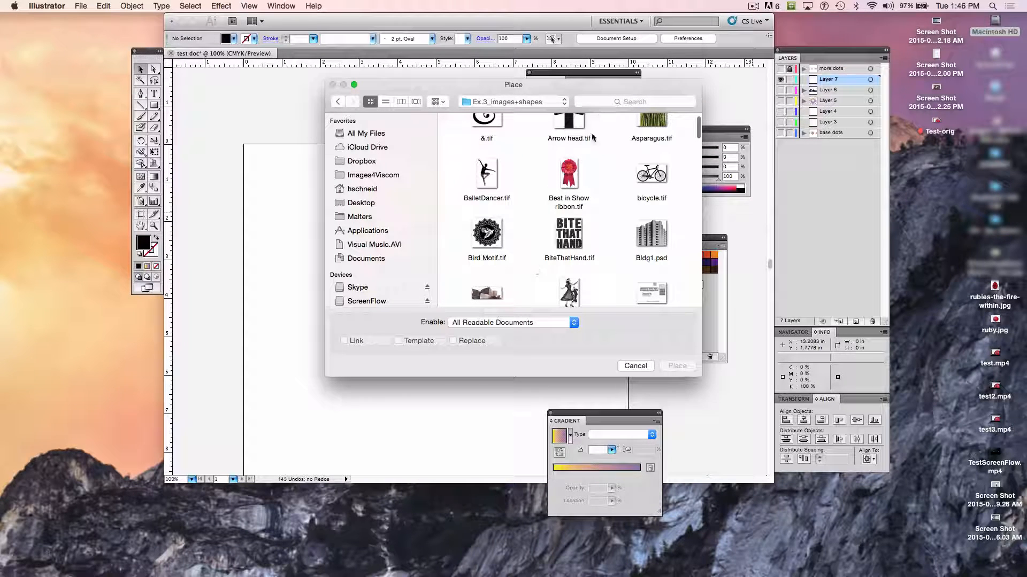
left_click(570, 180)
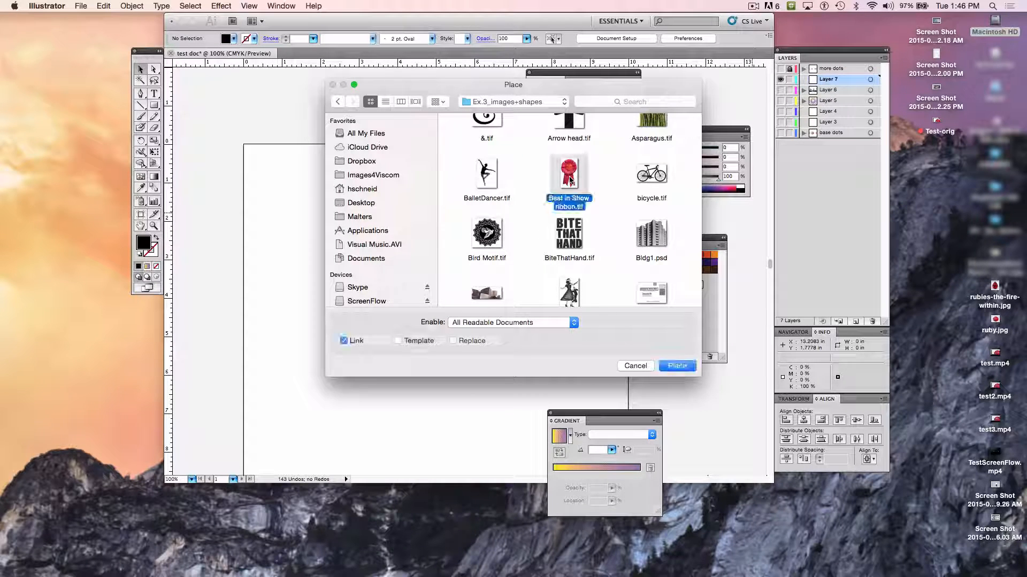
left_click(677, 367)
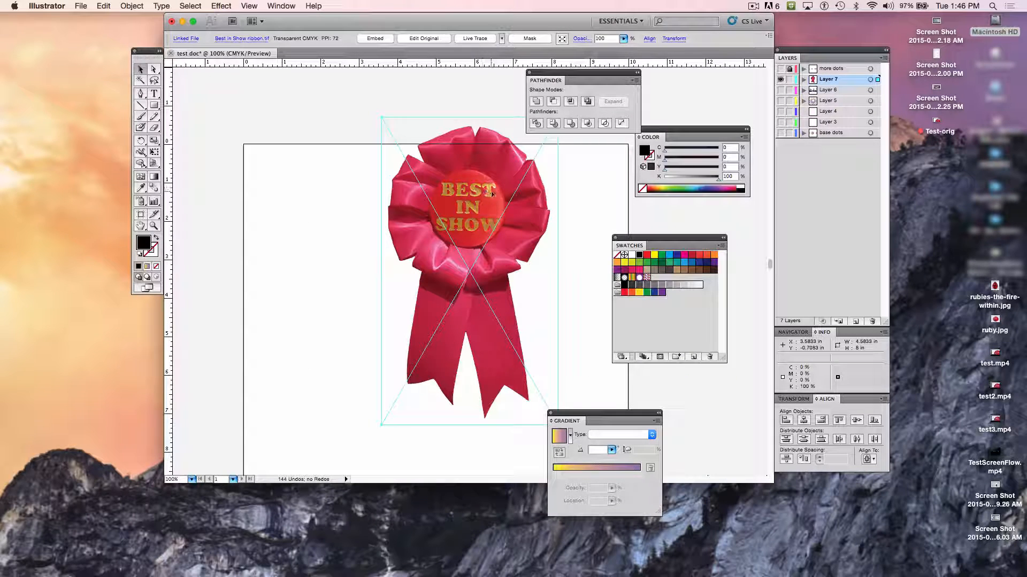
- Move the ribbon image down onto the artboard, to about X 3.56 in, Y 0.5 in
left_click_drag(493, 200, 492, 240)
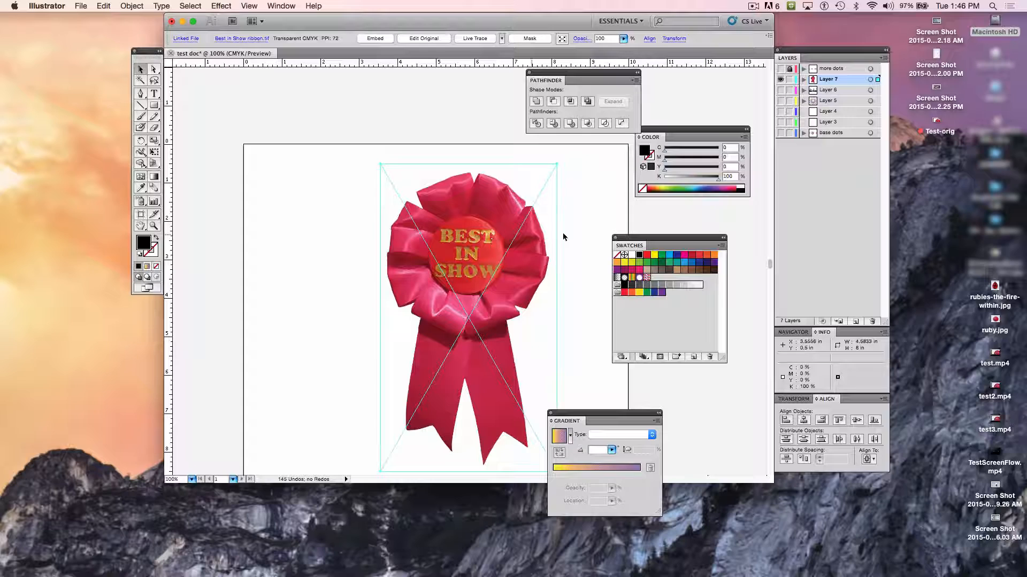
scroll(449, 171, "right", 3)
scroll(449, 171, "down", 2)
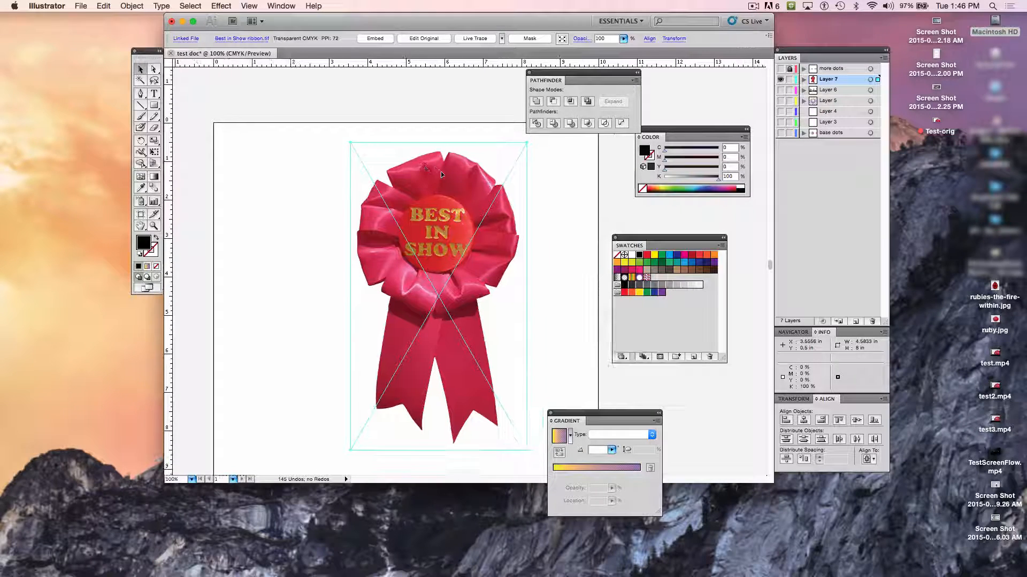
scroll(442, 174, "down", 2)
scroll(441, 174, "right", 2)
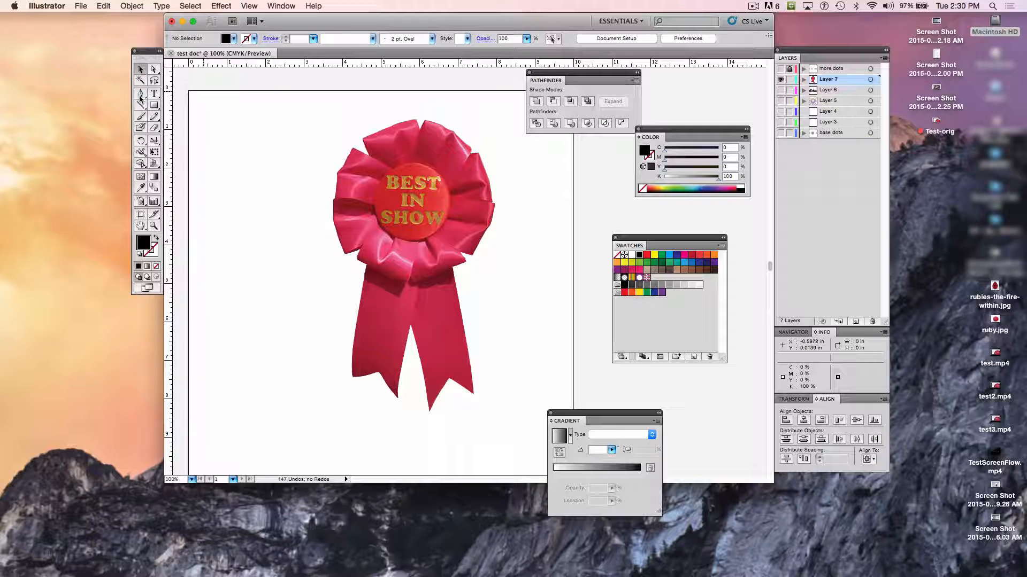
- Choose the Pen tool from its group of anchor point tools
left_click(140, 96)
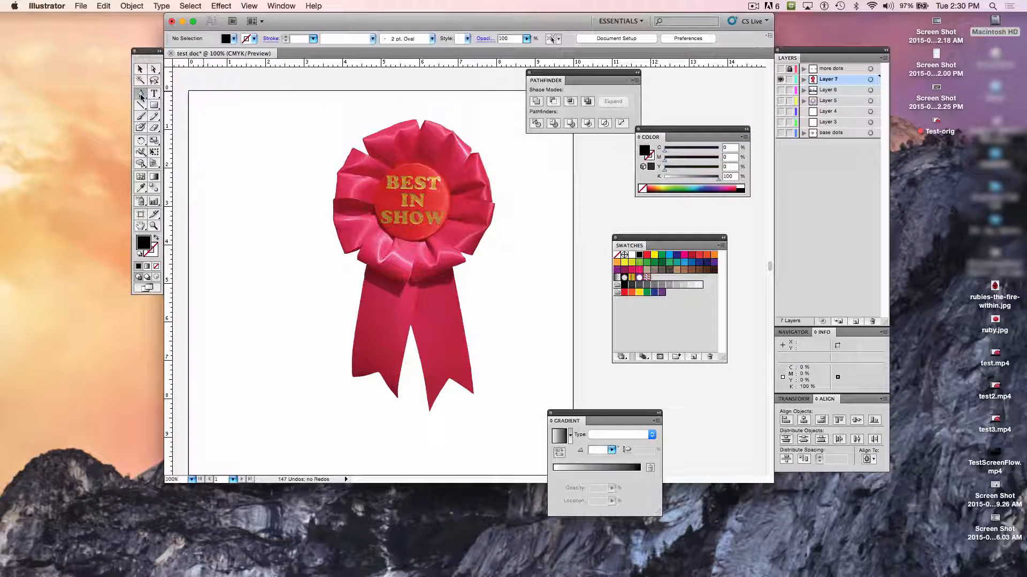
left_click(141, 96)
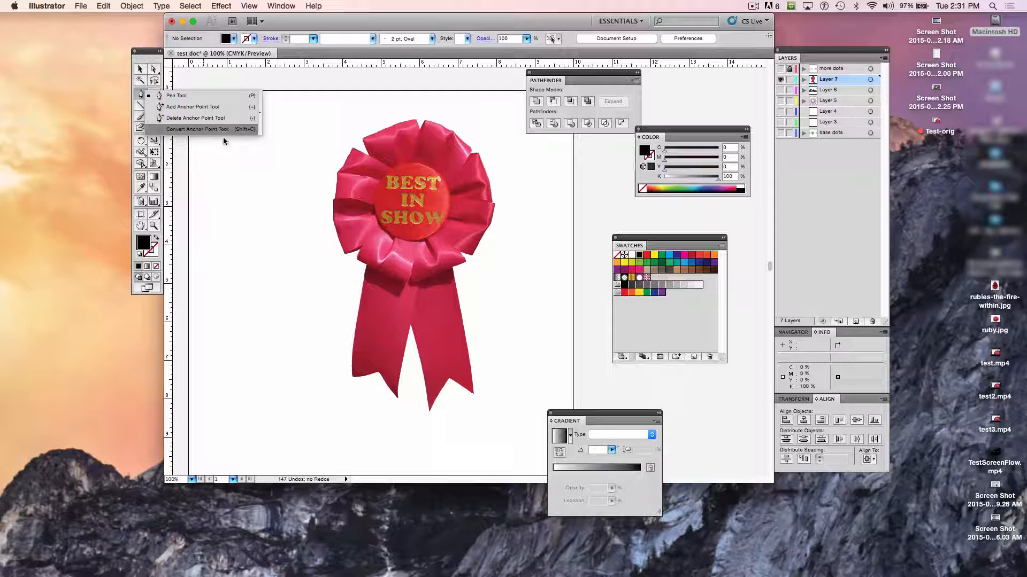
left_click(192, 99)
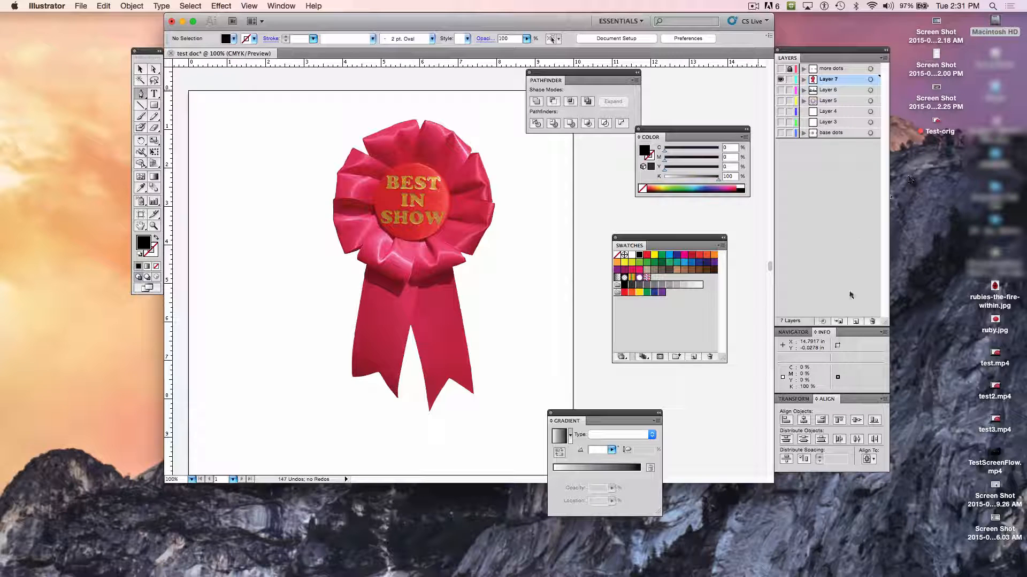
- Add a new layer above the ribbon image's layer and rename the image's layer "ribbon"
left_click(856, 321)
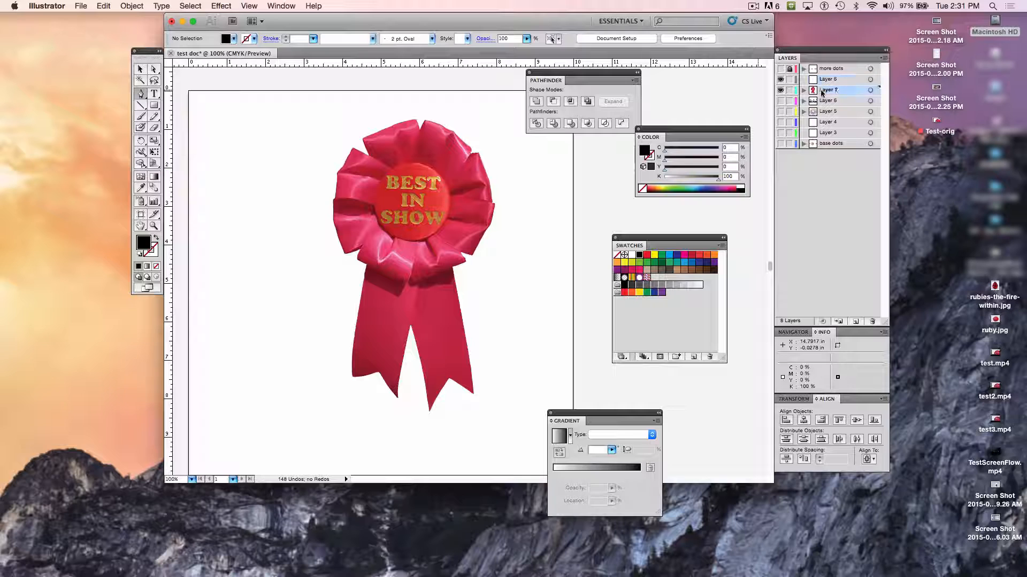
double_click(826, 90)
type("ribbon")
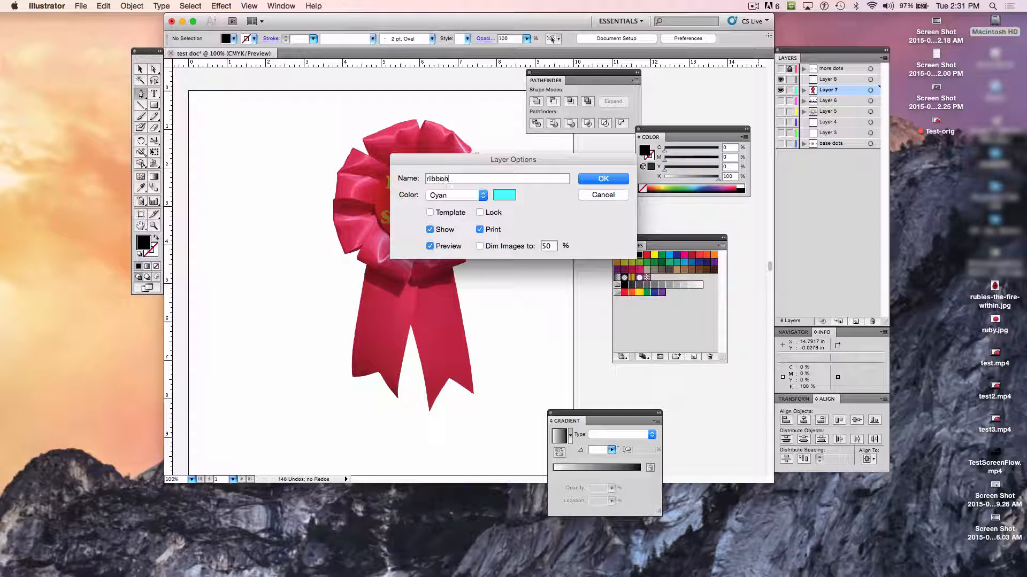
key("Return")
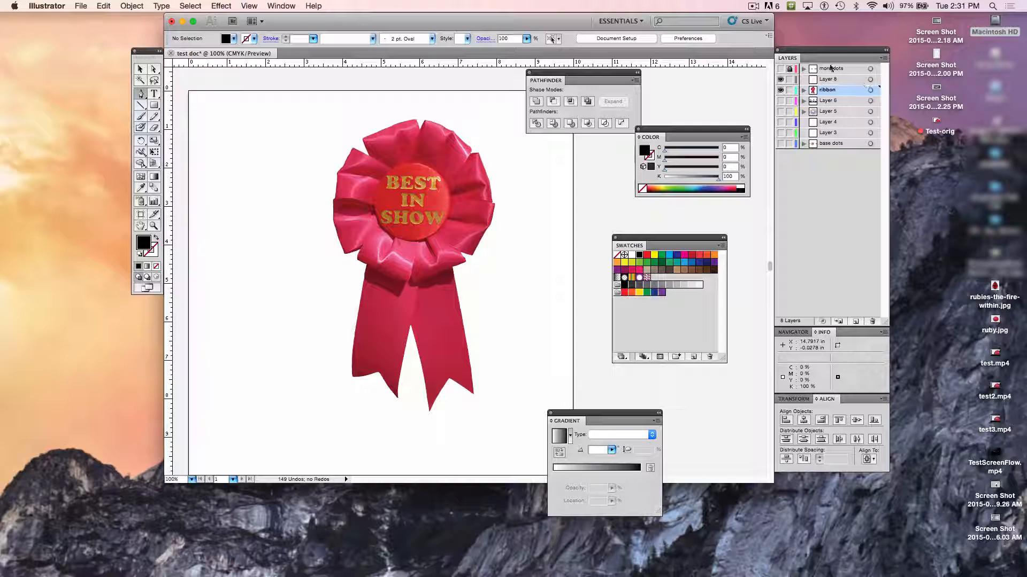
- Rename the empty layer above the ribbon layer as "paths"
left_click(829, 81)
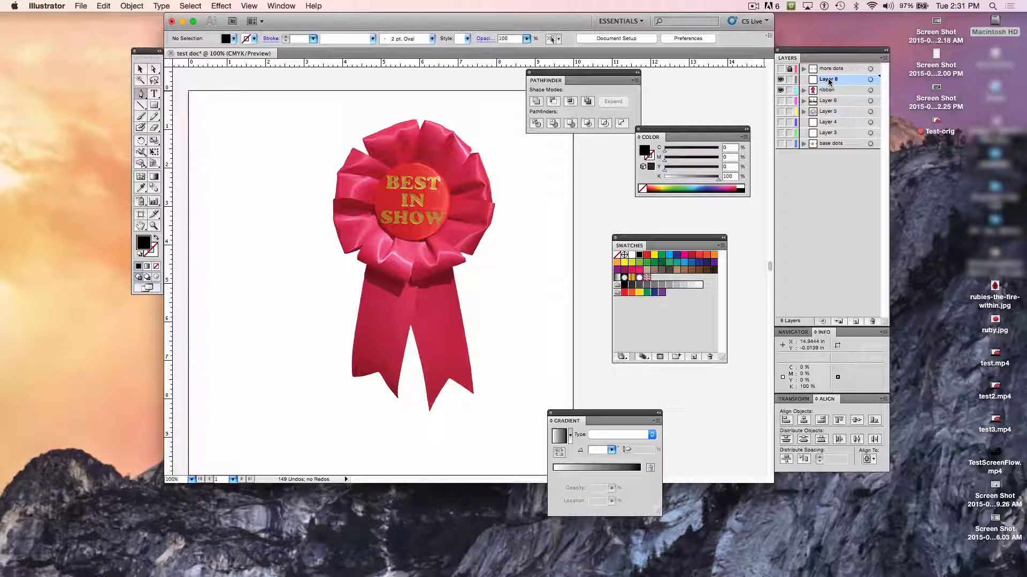
double_click(828, 81)
type("path")
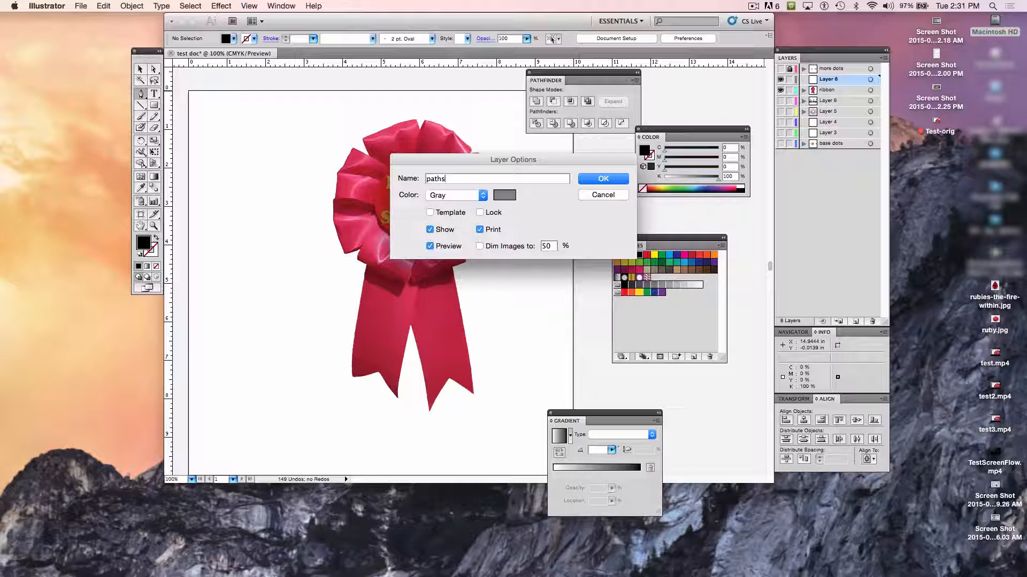
type("s")
key("Return")
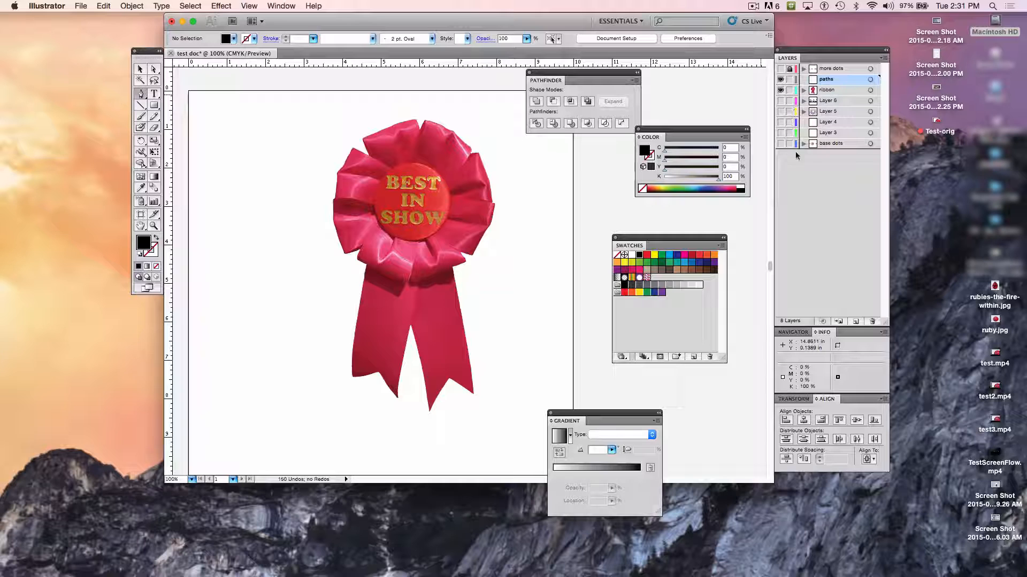
- Change the ribbon layer's color from its layer options to a custom dark teal
left_click(794, 91)
left_click(794, 91)
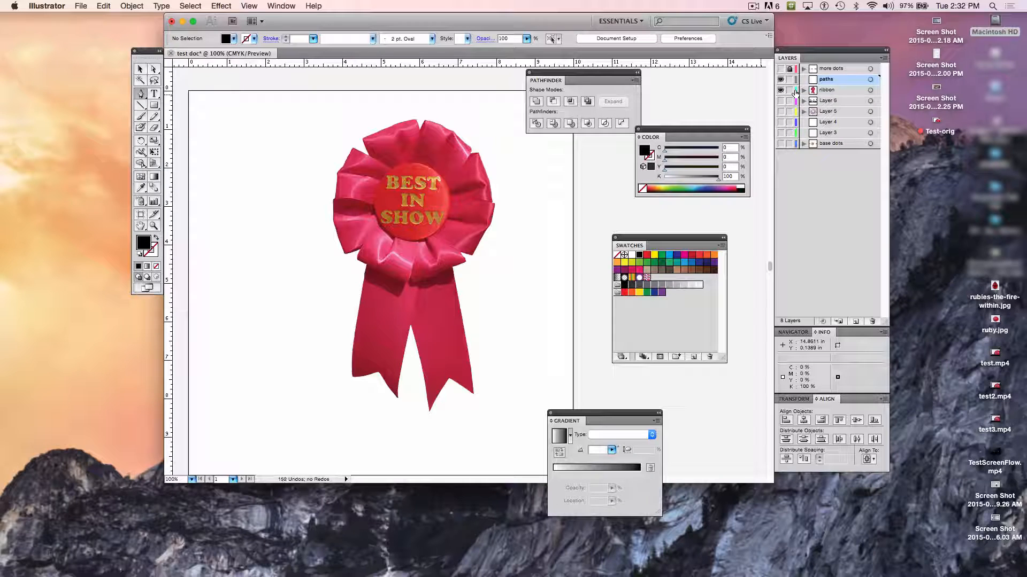
double_click(823, 90)
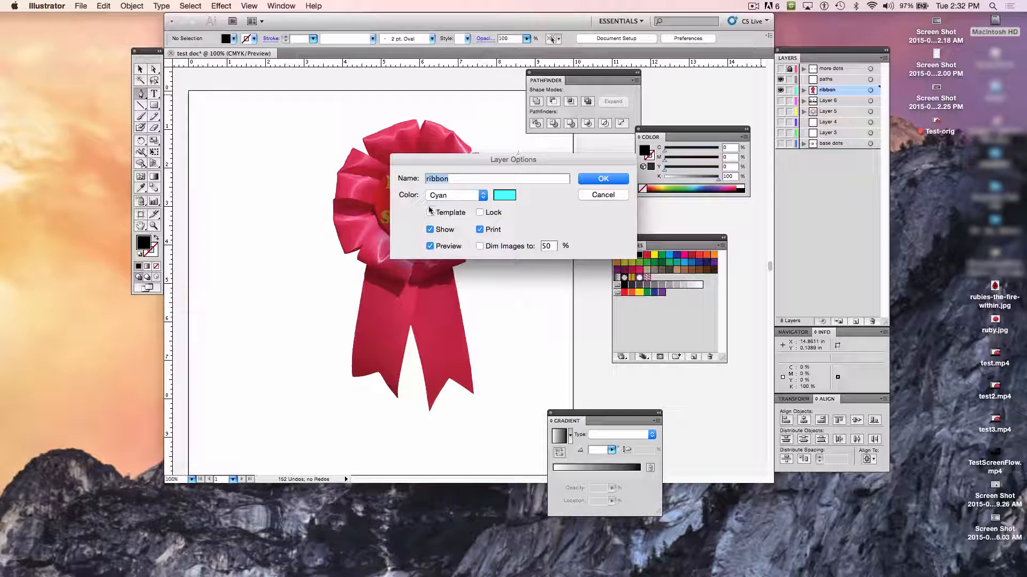
left_click(506, 198)
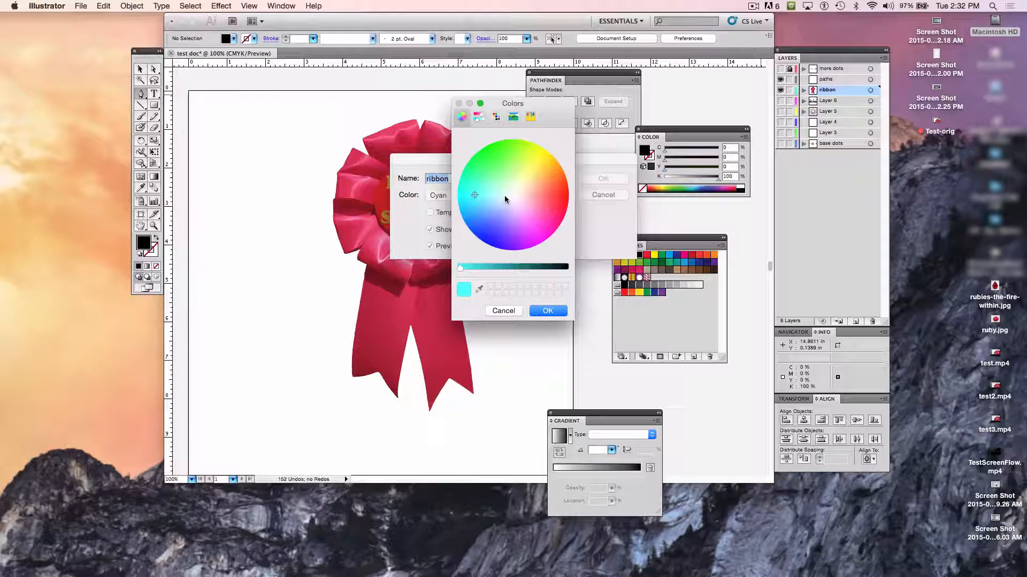
left_click(522, 269)
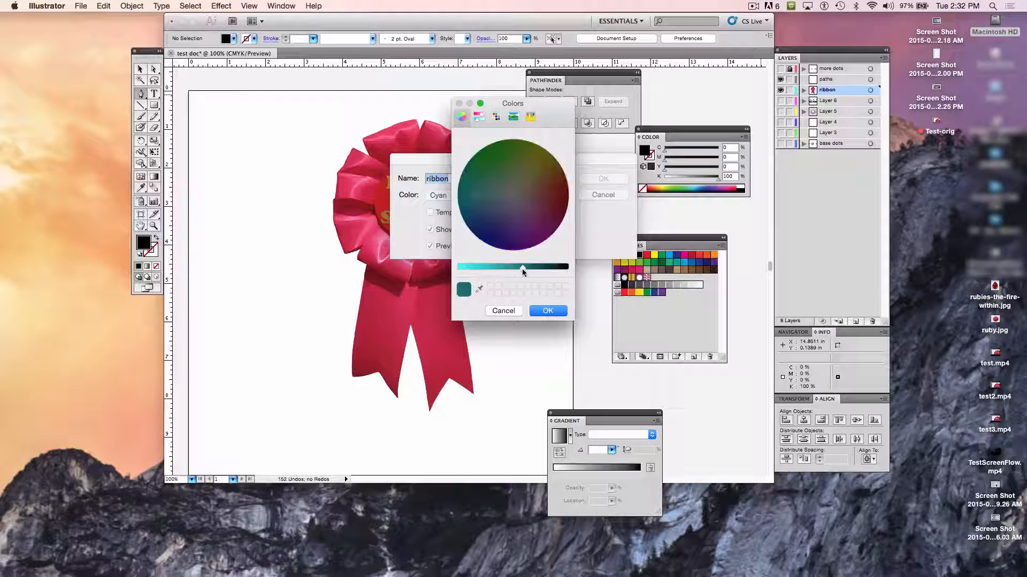
left_click_drag(522, 269, 515, 269)
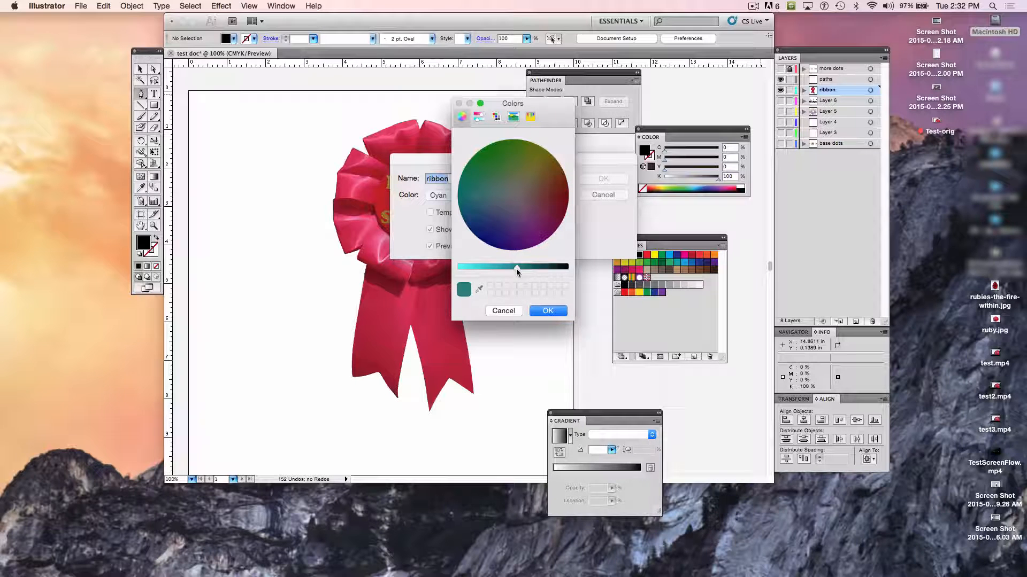
left_click(551, 310)
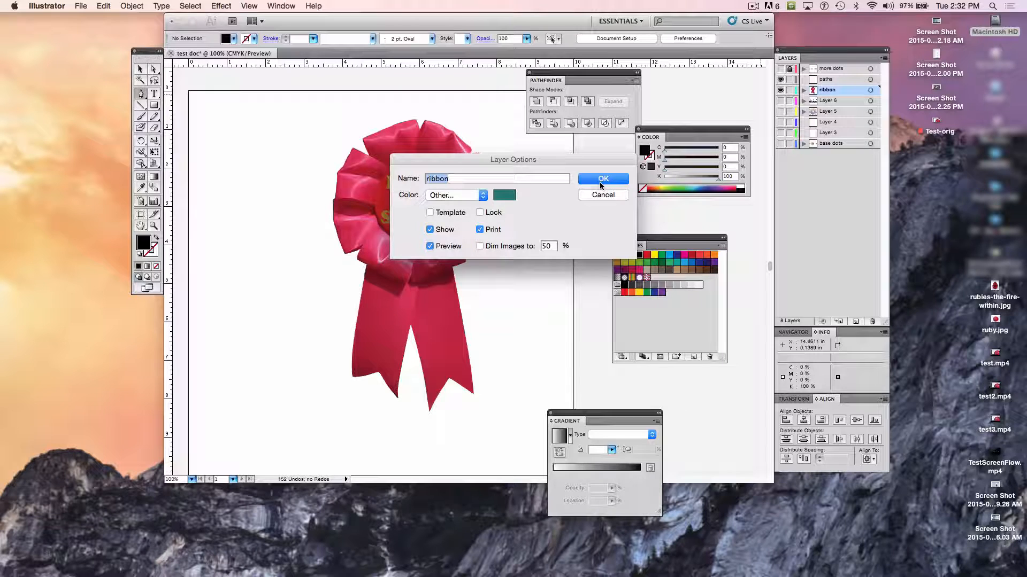
left_click(603, 180)
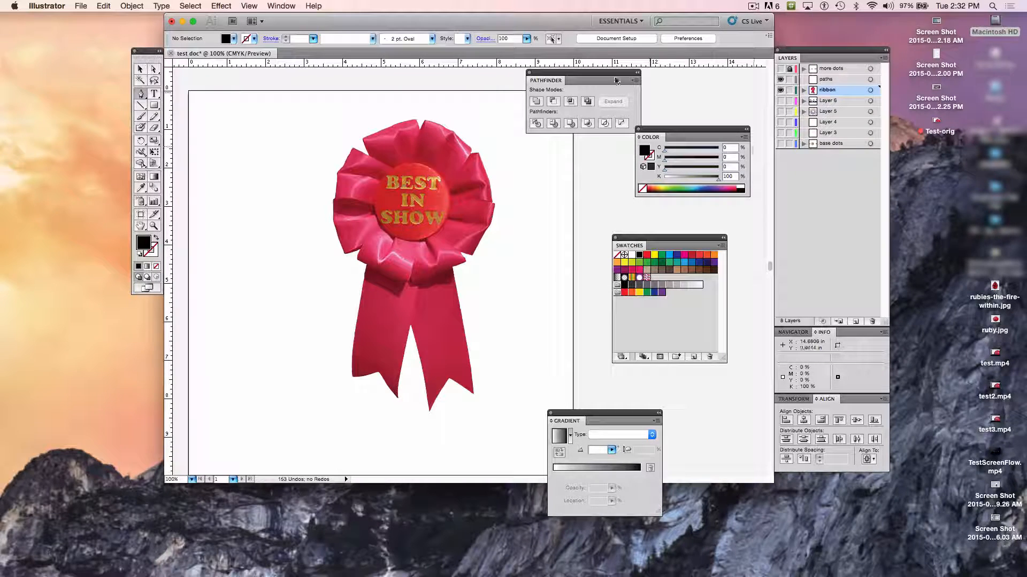
- Draw two connected straight Pen segments above and beside the ribbon, about 7.6 in and 4.6 in long, with no fill and a black stroke
left_click(227, 104)
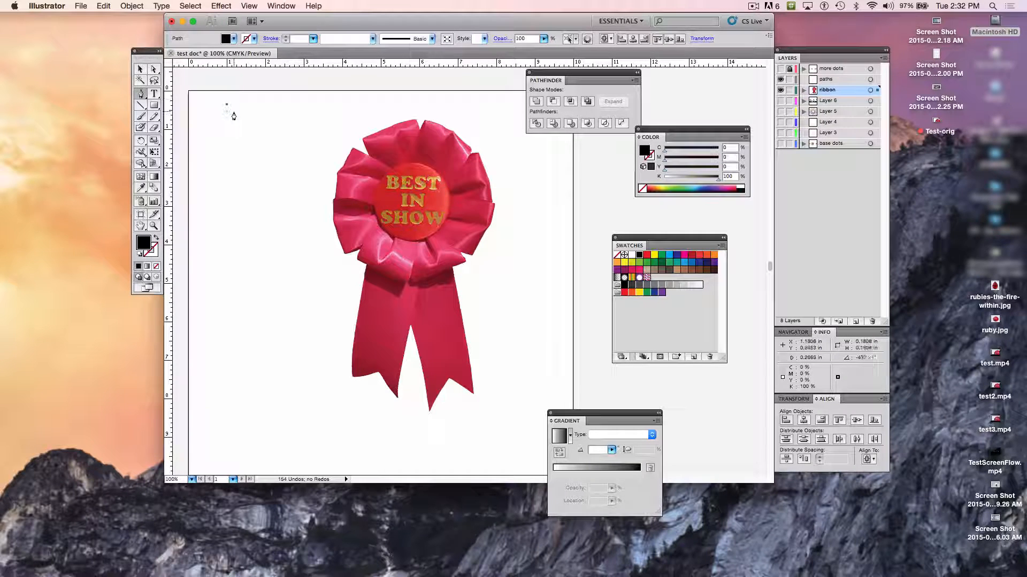
left_click(518, 102)
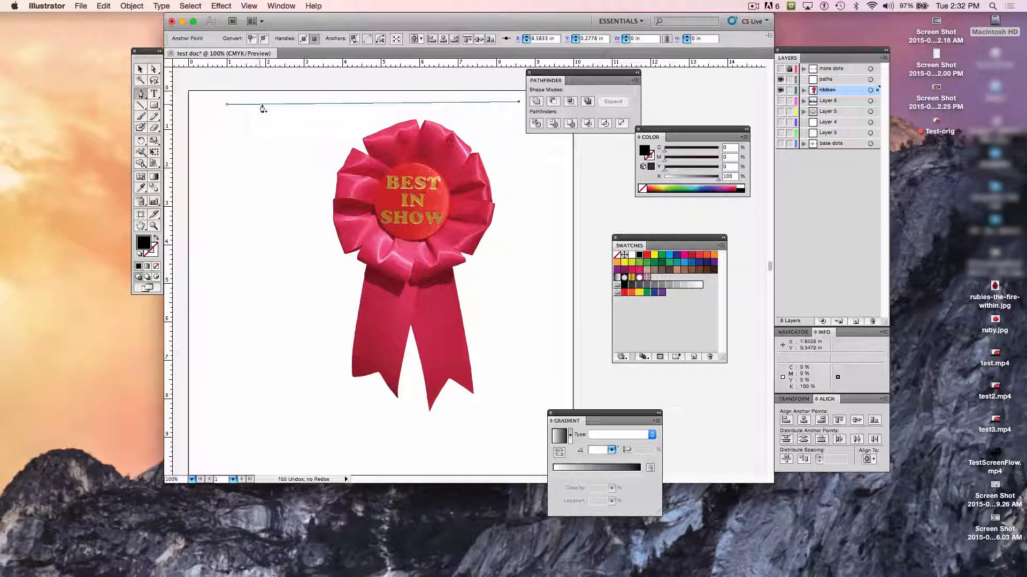
left_click(518, 279)
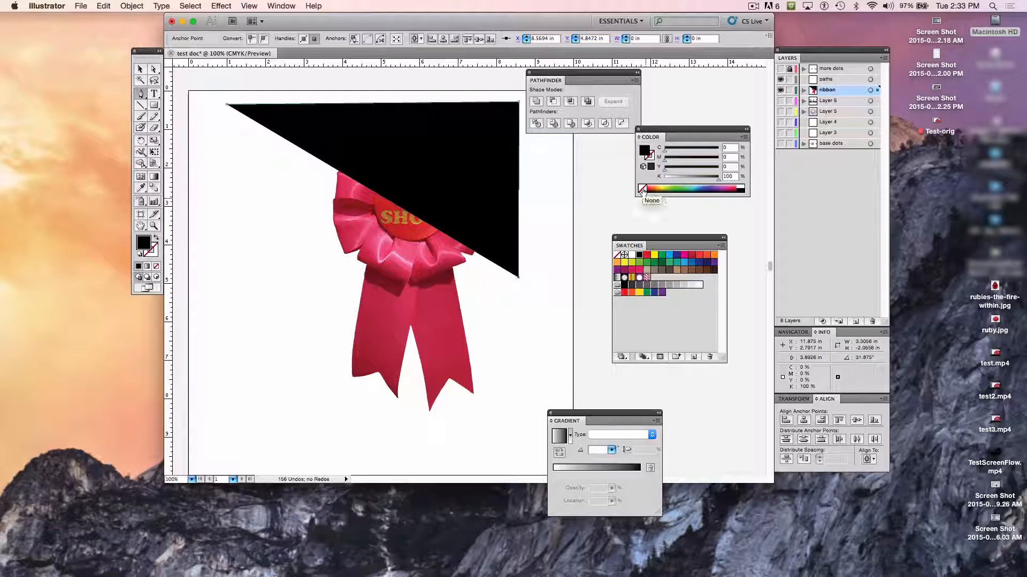
left_click(642, 188)
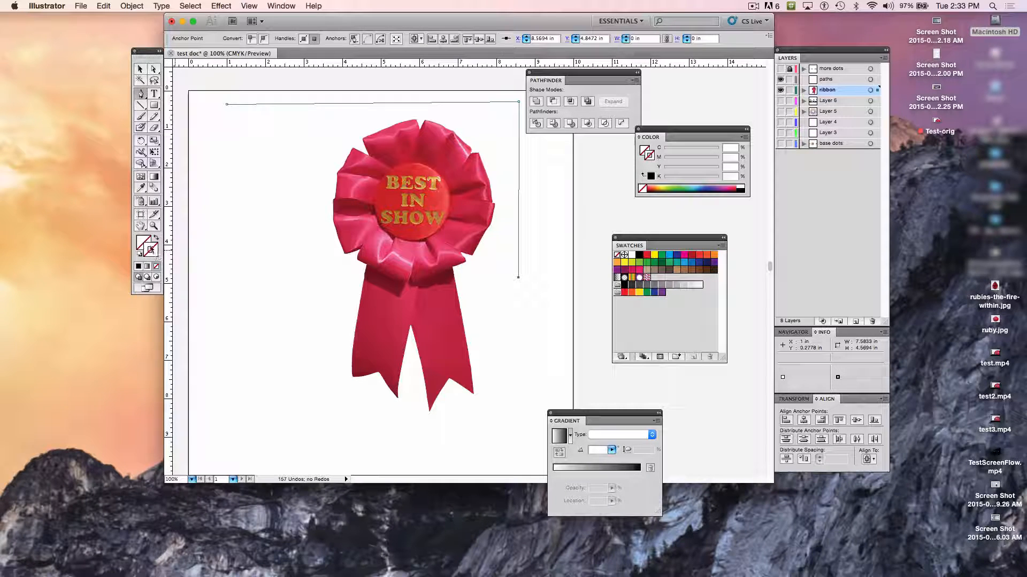
left_click(639, 256)
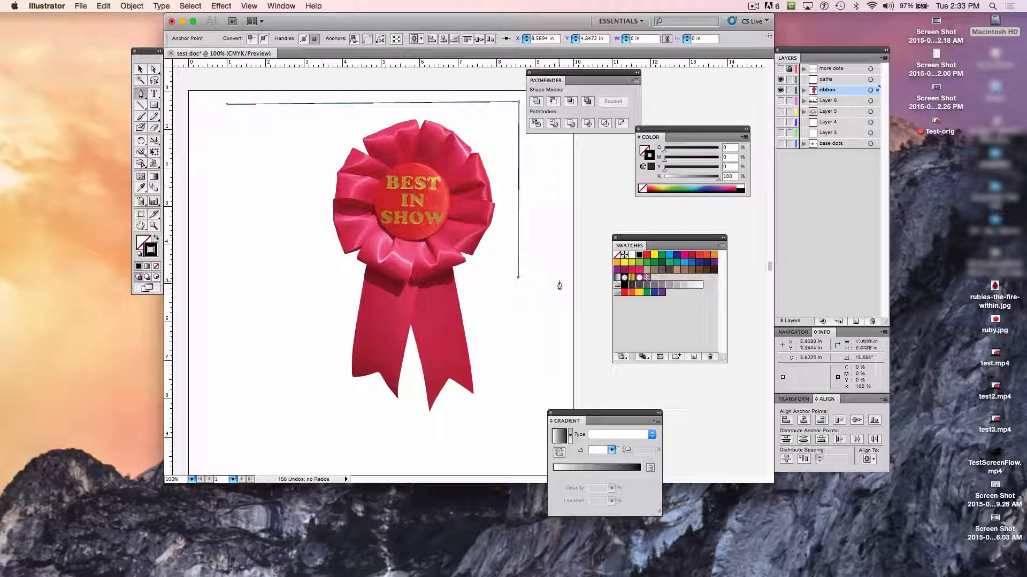
- Add a fourth corner at about X 0.93 in, Y 5.06 in and close the path at its starting anchor point
left_click(224, 287)
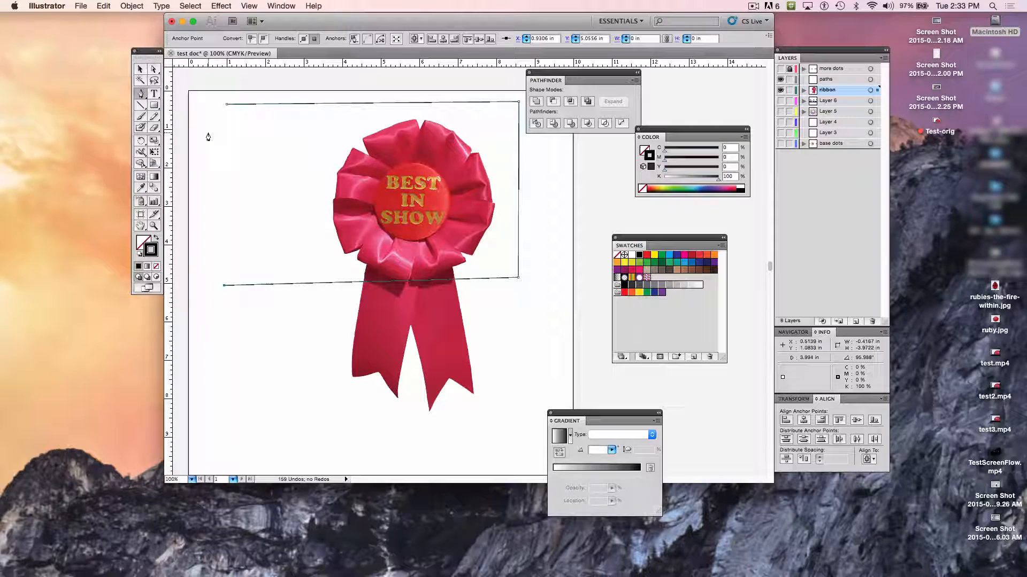
key("super+plus")
key("super+plus")
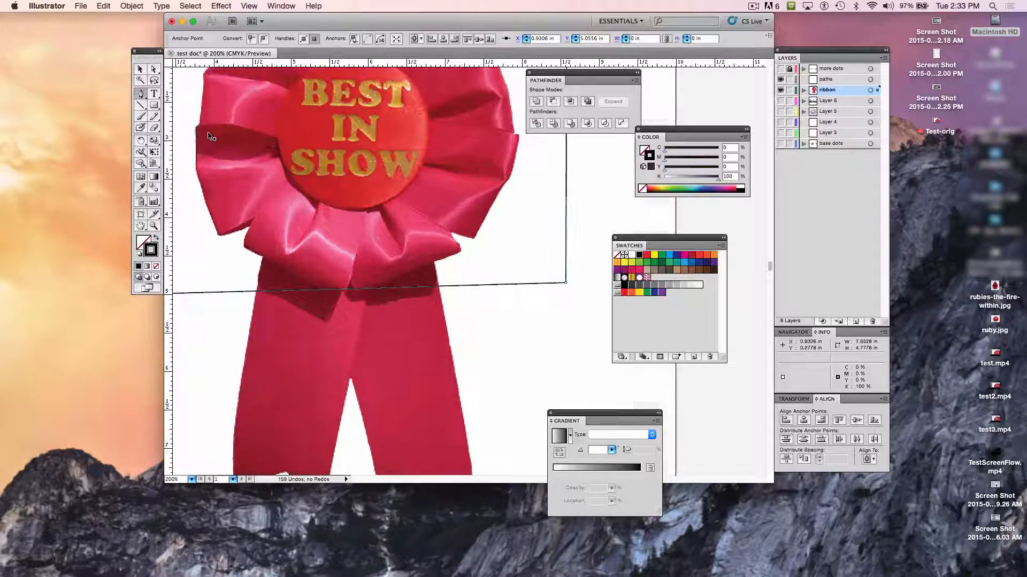
scroll(211, 138, "up", 4)
scroll(211, 138, "left", 3)
scroll(218, 146, "up", 4)
scroll(218, 146, "left", 5)
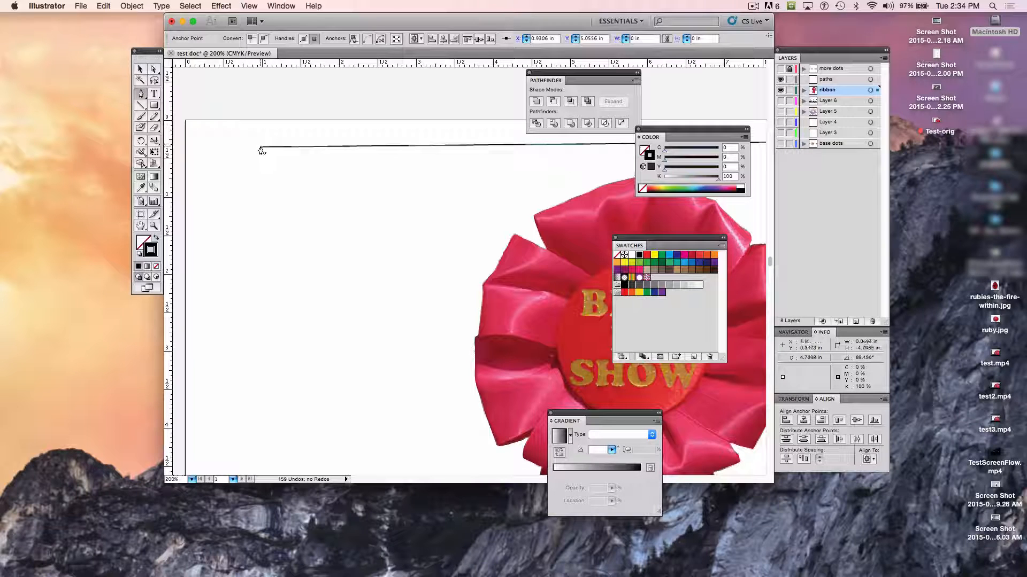
key("super+equal")
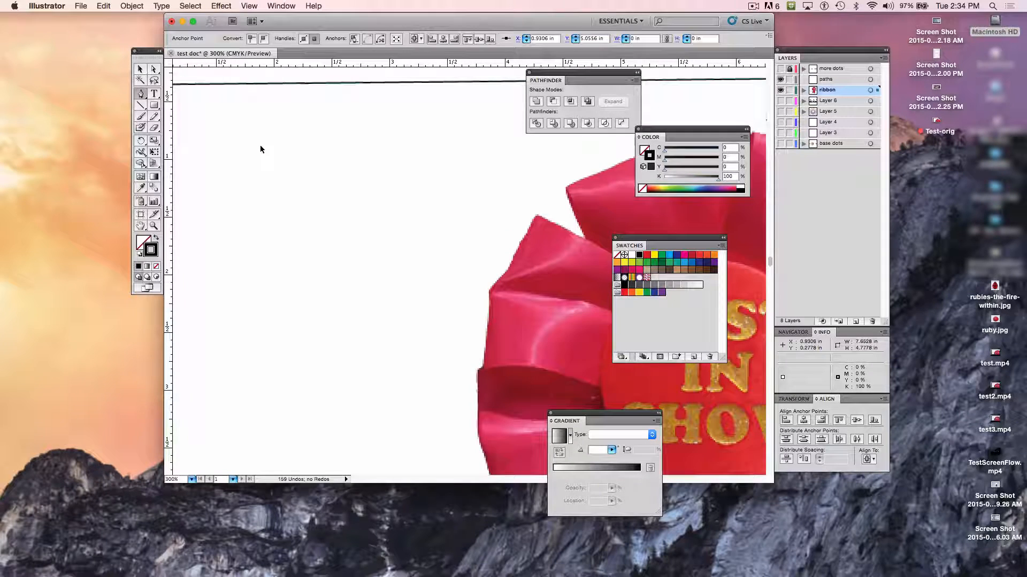
key("super+equal")
scroll(260, 152, "left", 5)
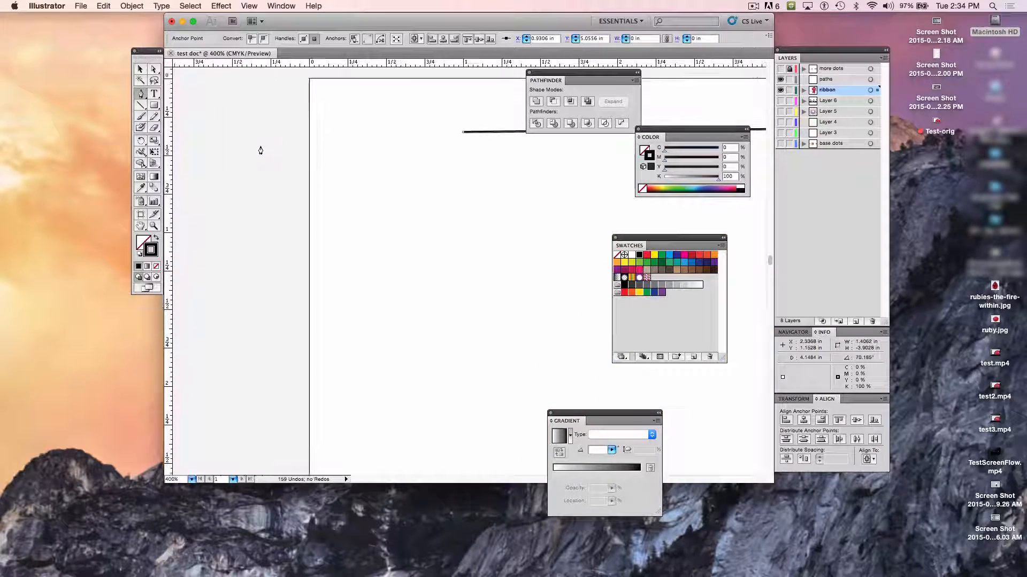
scroll(260, 151, "up", 3)
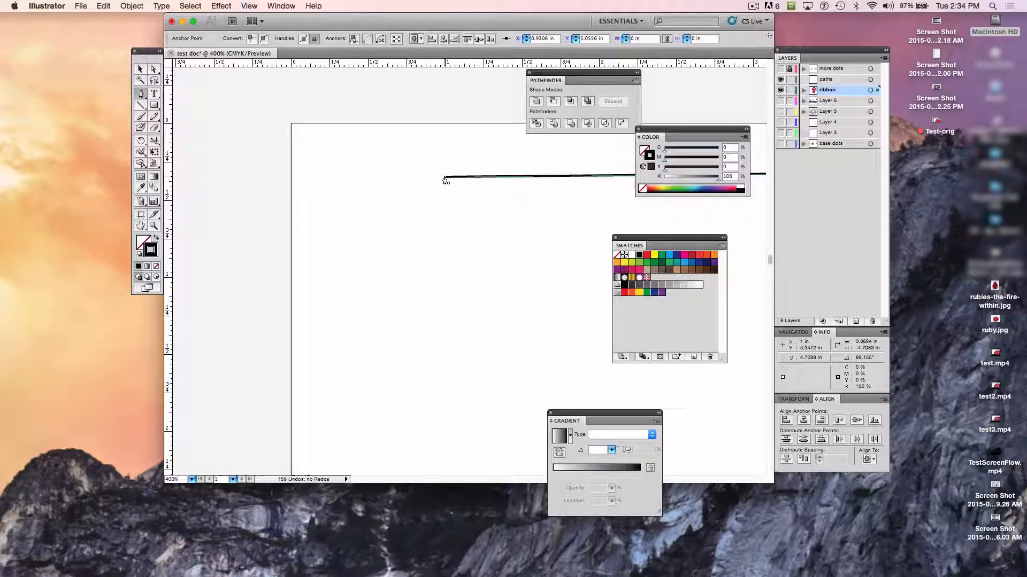
left_click(444, 178)
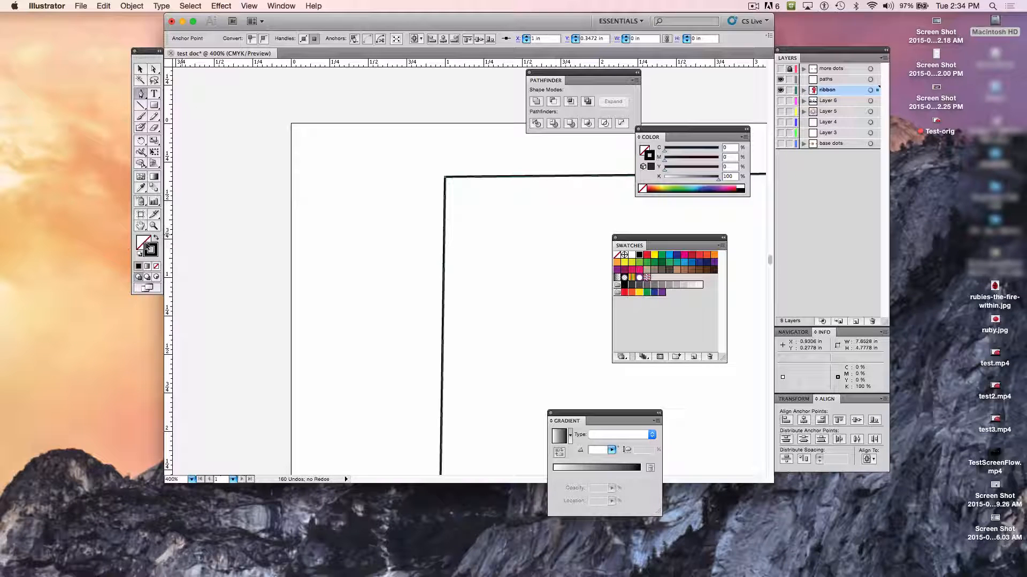
- Fill the closed four-sided shape with orange (M 75, Y 100) and remove its stroke
left_click(143, 243)
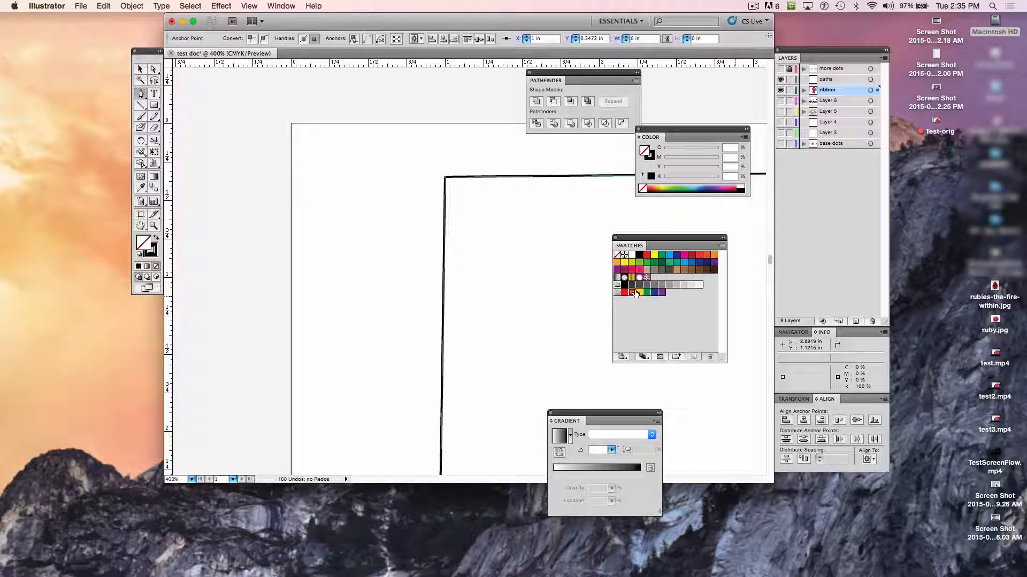
left_click(634, 293)
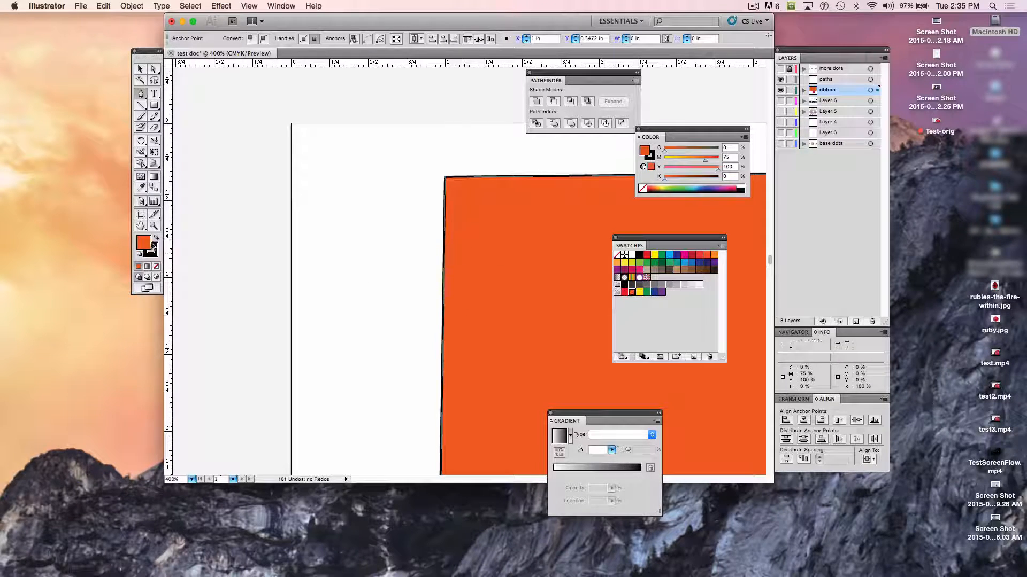
left_click(153, 252)
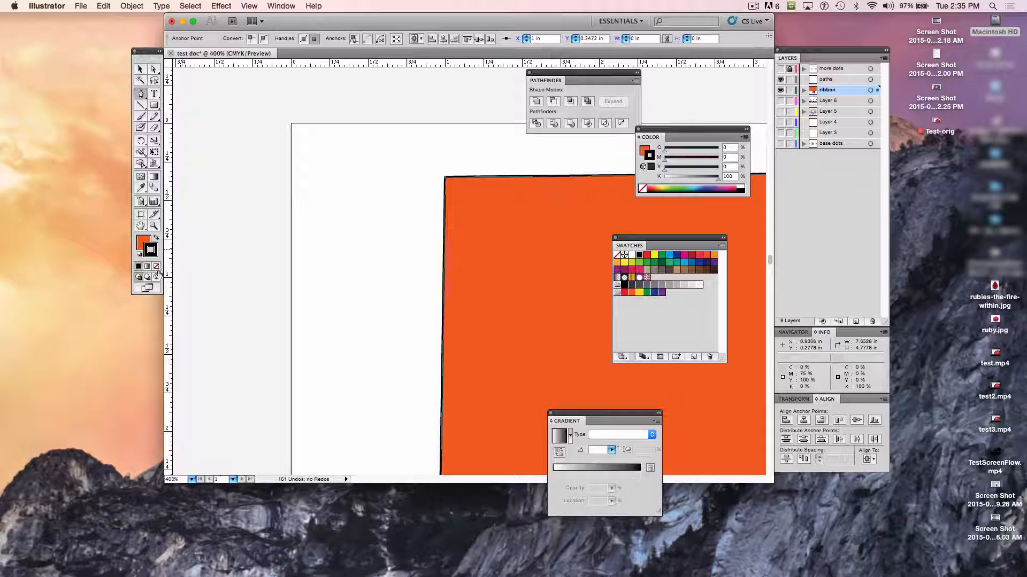
left_click(156, 267)
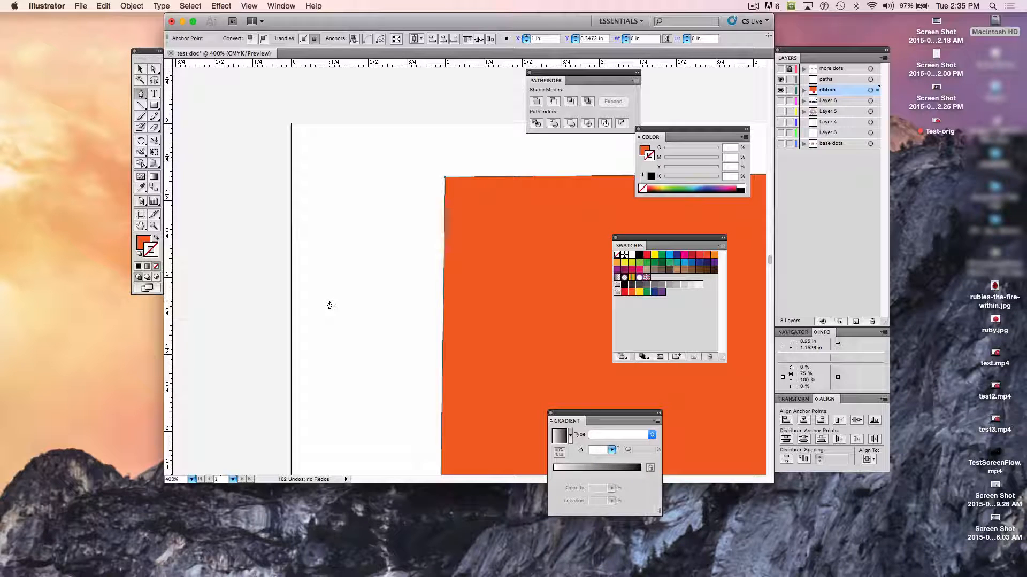
- Move the orange shape down and to the right over the ribbon, to about X 2.12 in, Y 1.90 in
key("z")
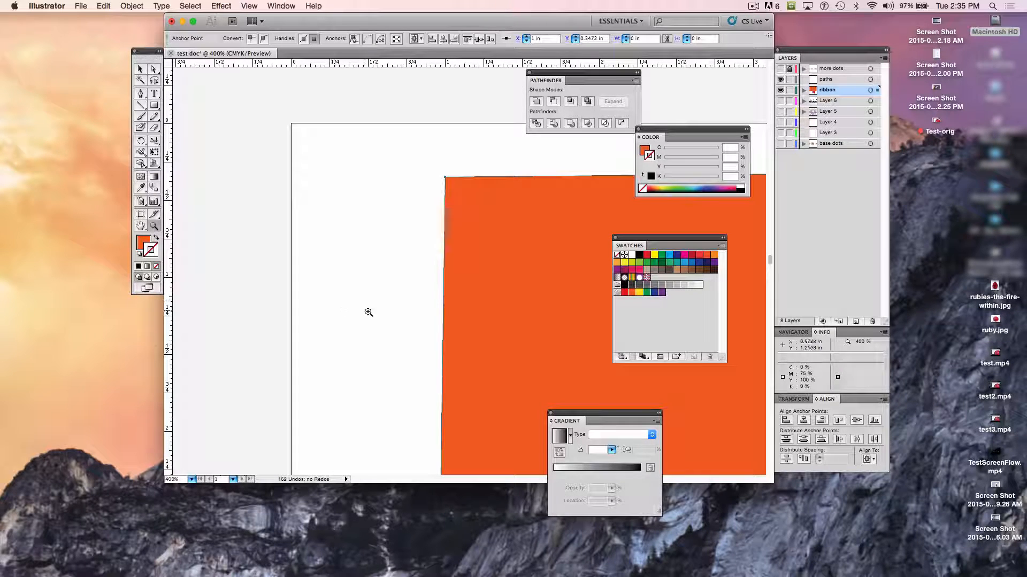
left_click(504, 318, "alt")
left_click(504, 319, "alt")
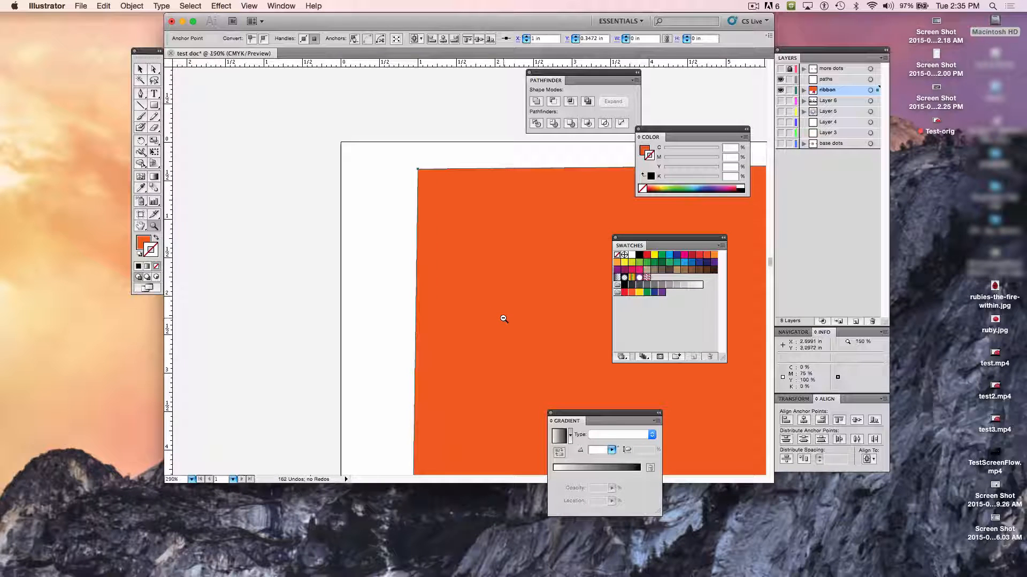
left_click(503, 317, "alt")
left_click(502, 318, "alt")
left_click(500, 316, "alt")
scroll(500, 316, "up", 3)
scroll(499, 315, "right", 5)
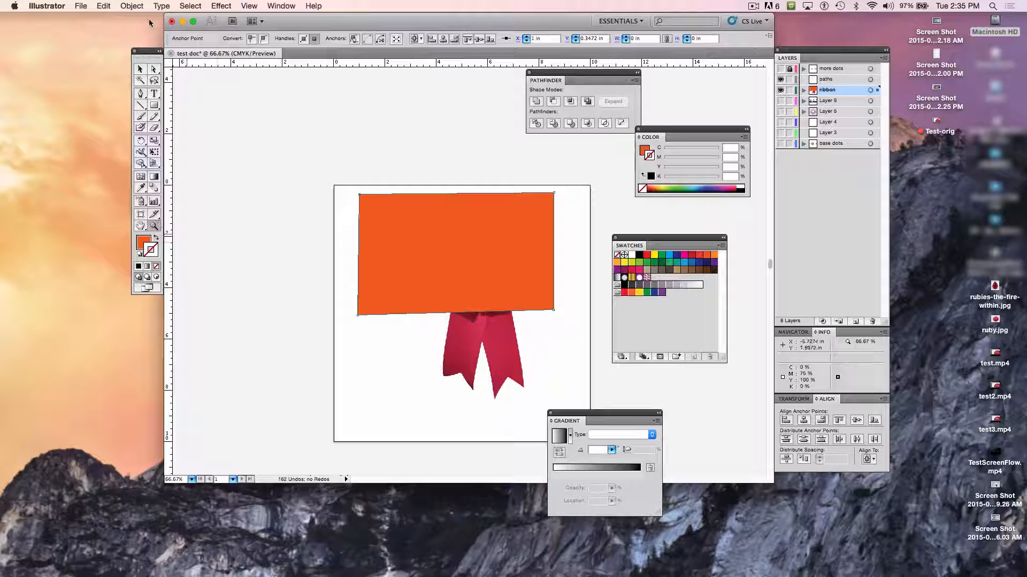
left_click(140, 69)
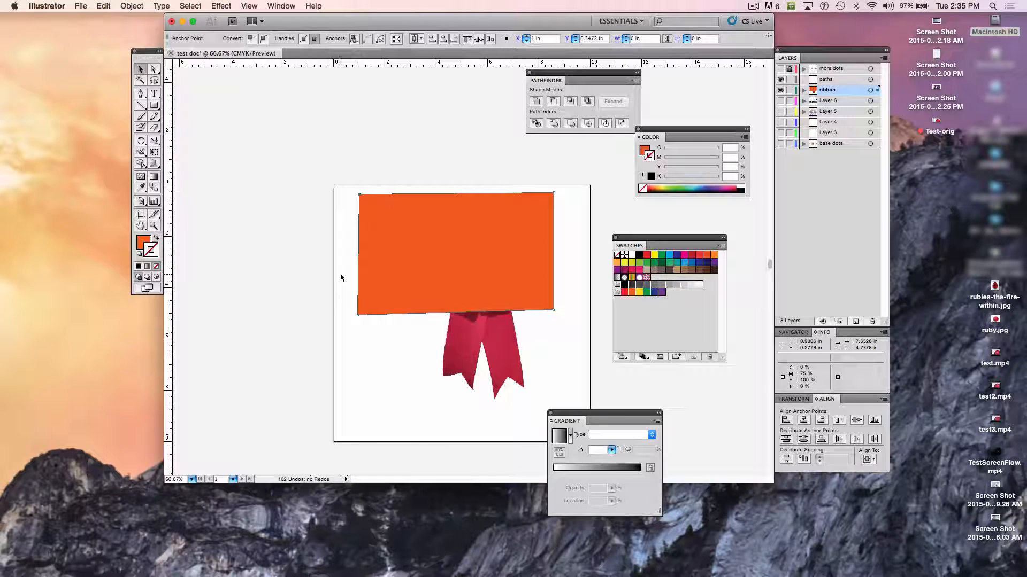
left_click_drag(542, 271, 573, 320)
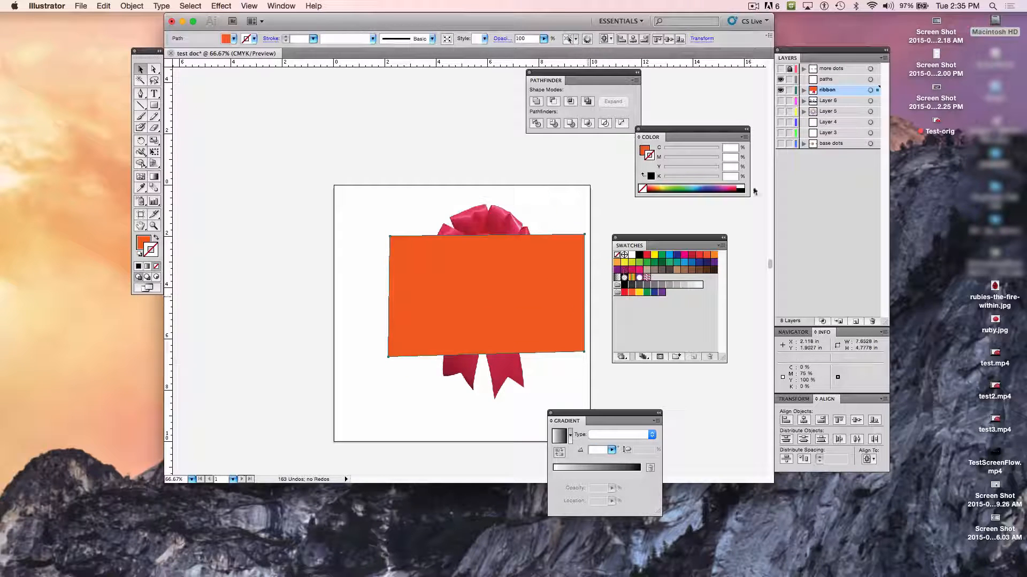
- Cut the orange shape from the ribbon layer and paste it in place on the paths layer
left_click(780, 91)
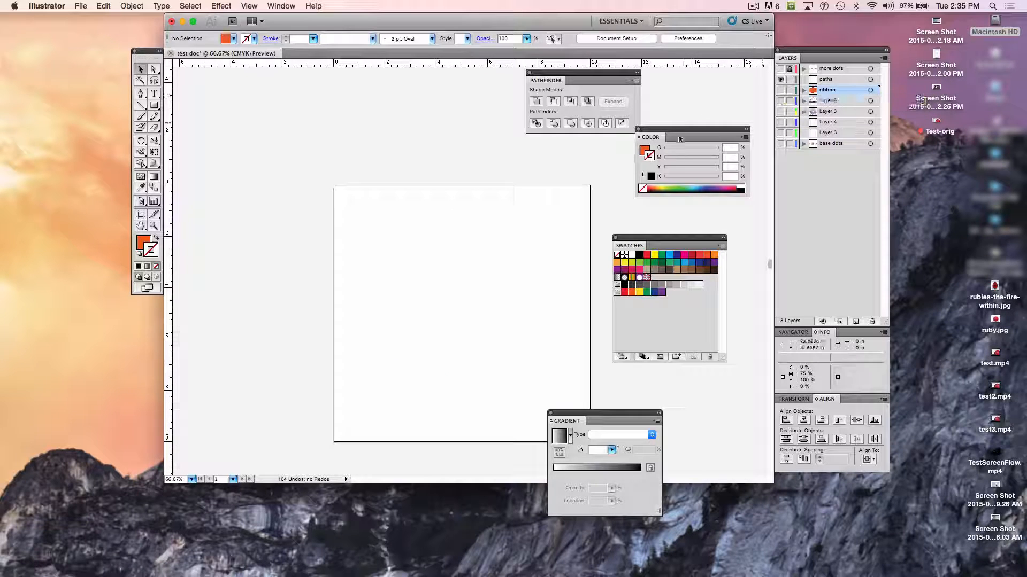
key("super+z")
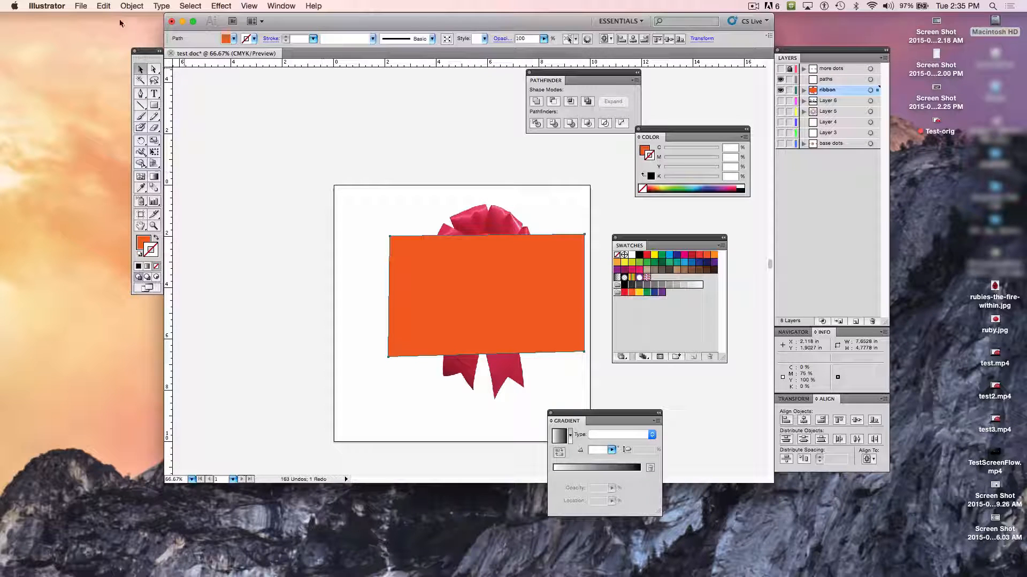
left_click(103, 6)
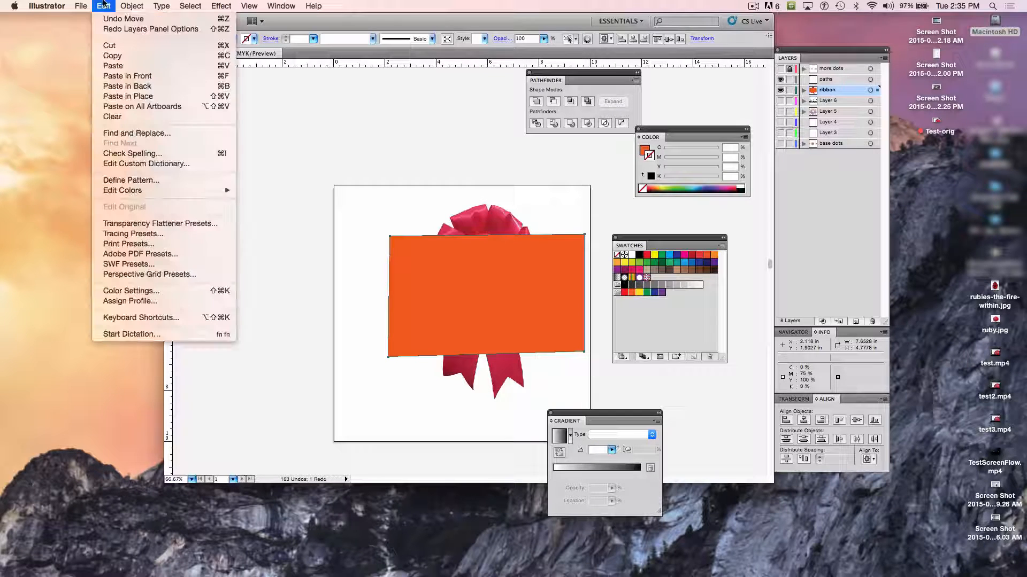
left_click(146, 46)
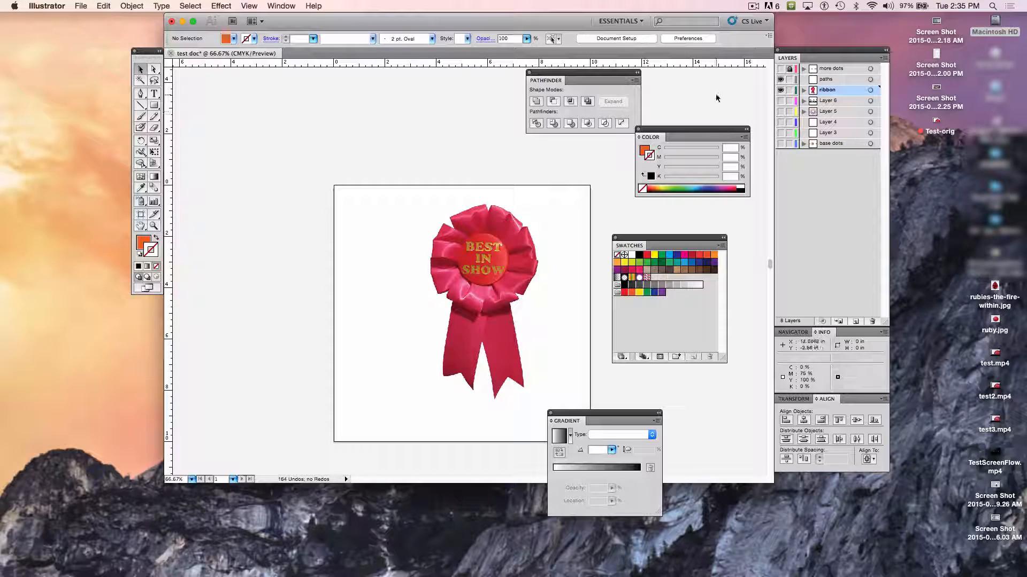
left_click(825, 81)
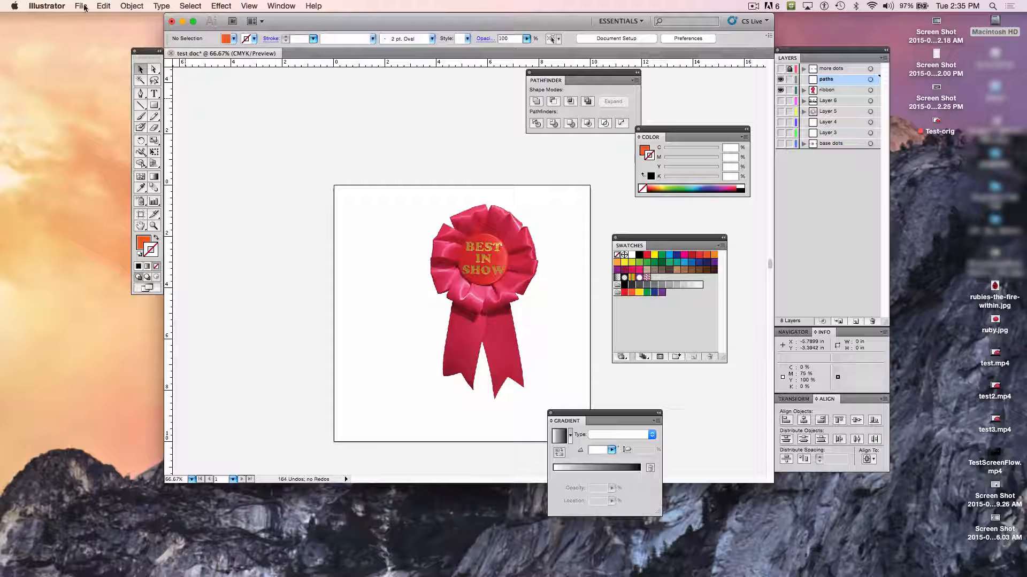
left_click(102, 6)
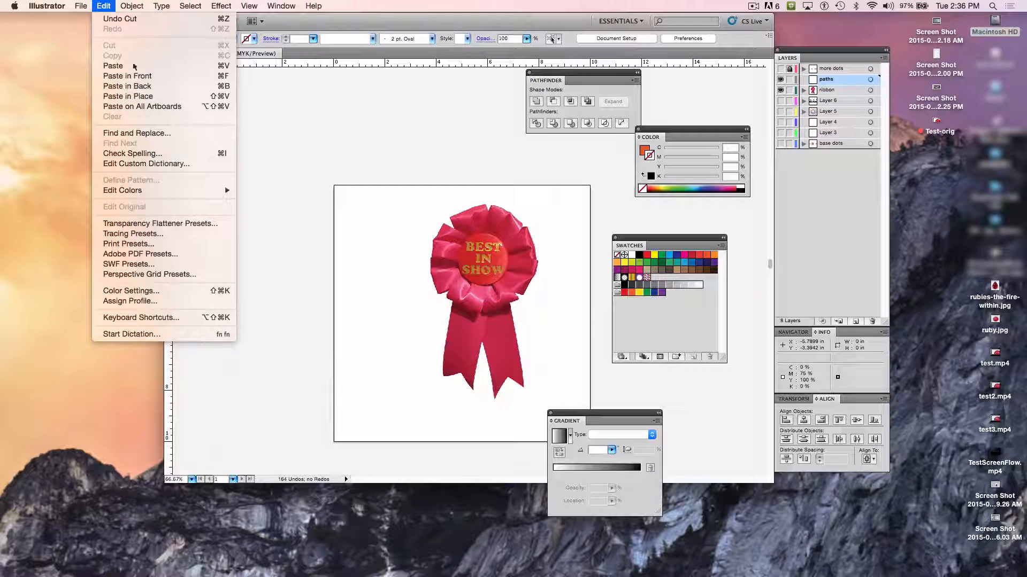
left_click(160, 100)
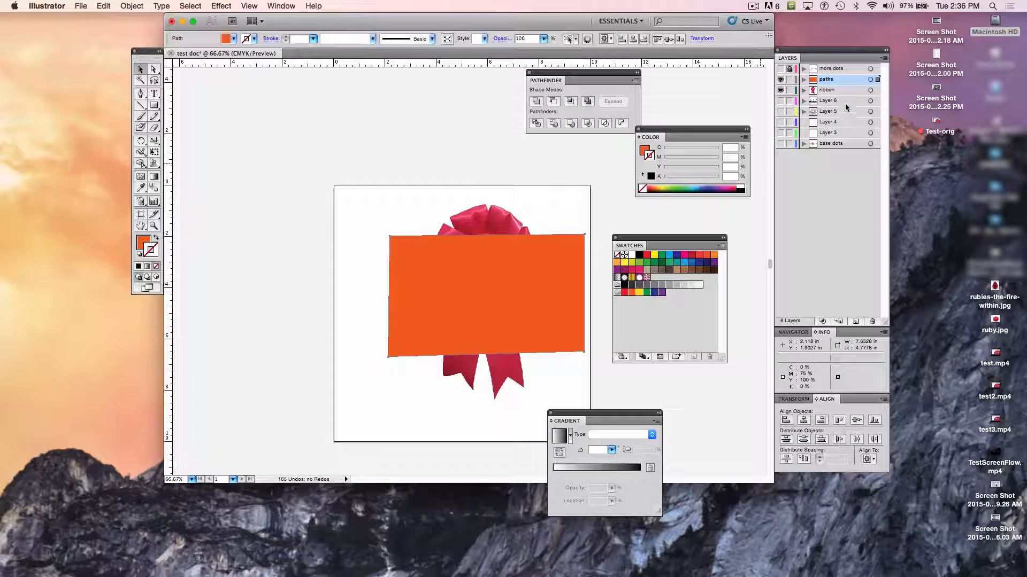
- Put the paths layer beneath the ribbon layer and move the orange shape up behind the rosette, to about X 1.74 in, Y 0.30 in
left_click_drag(833, 79, 833, 99)
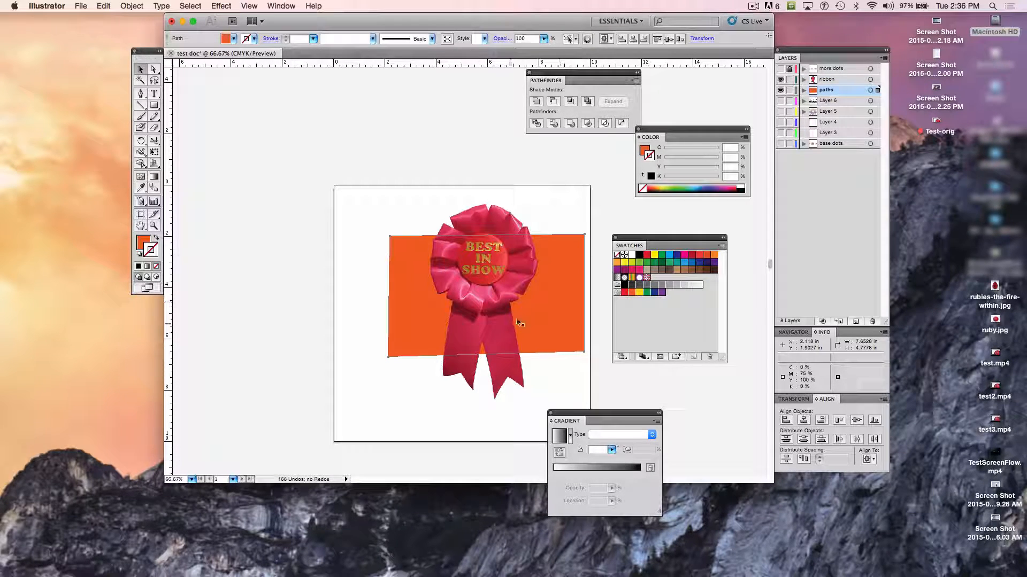
left_click(532, 314)
left_click_drag(577, 307, 566, 266)
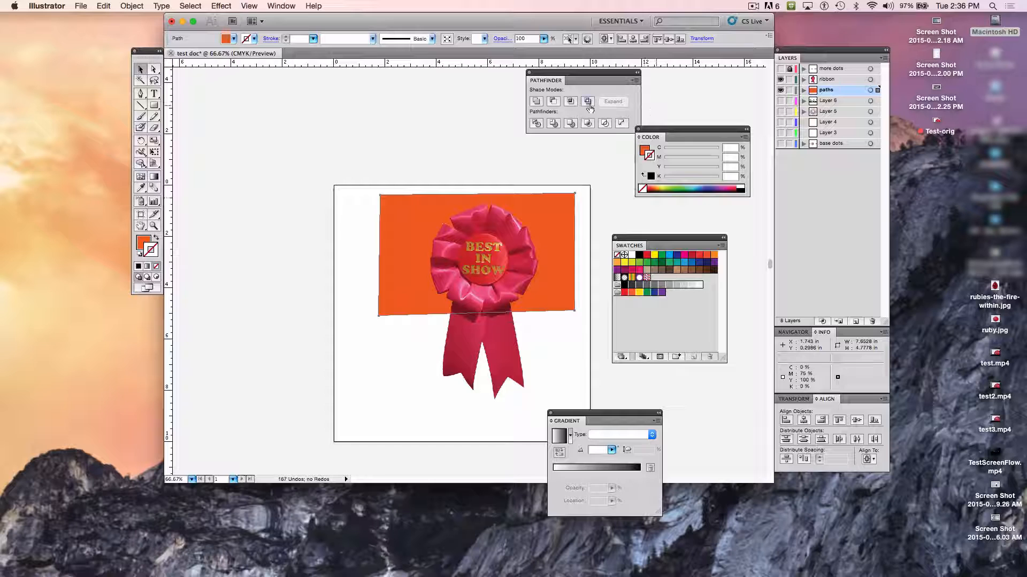
- Reduce the orange shape's opacity to 37% and deselect it
left_click(543, 38)
left_click_drag(549, 53, 508, 52)
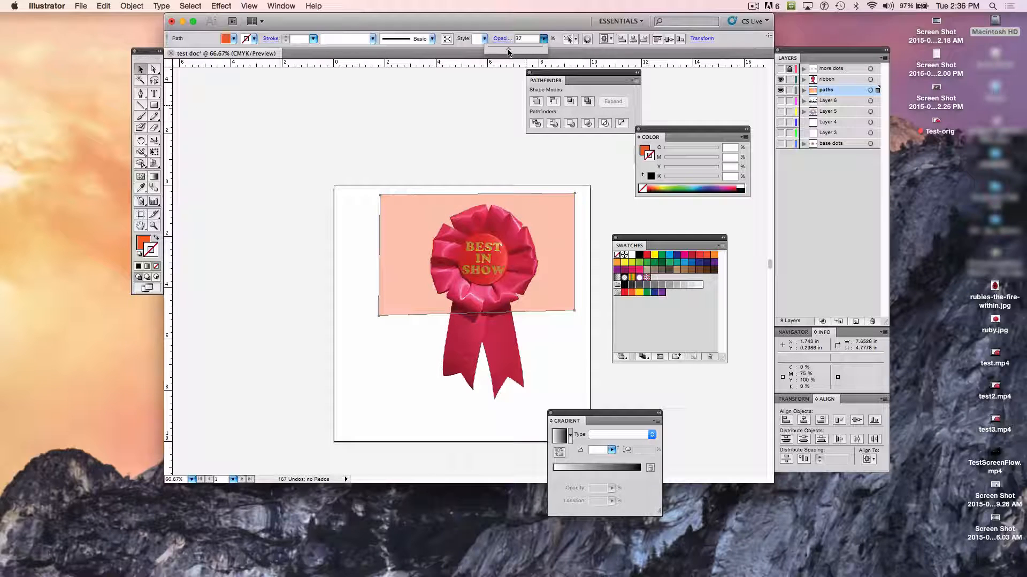
left_click(510, 169)
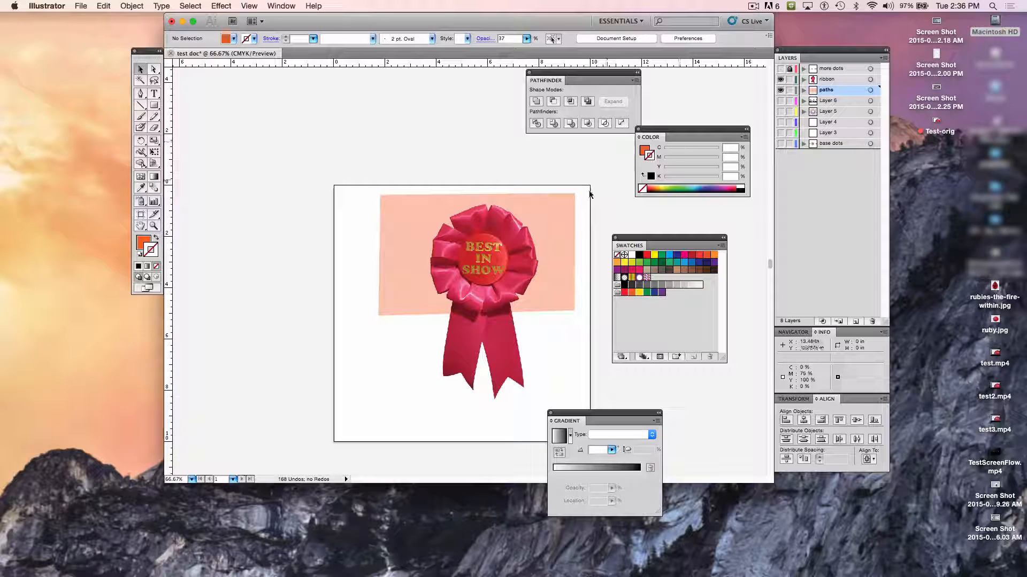
- Create a new layer above the paths layer and name it "ribbon path"
left_click(856, 323)
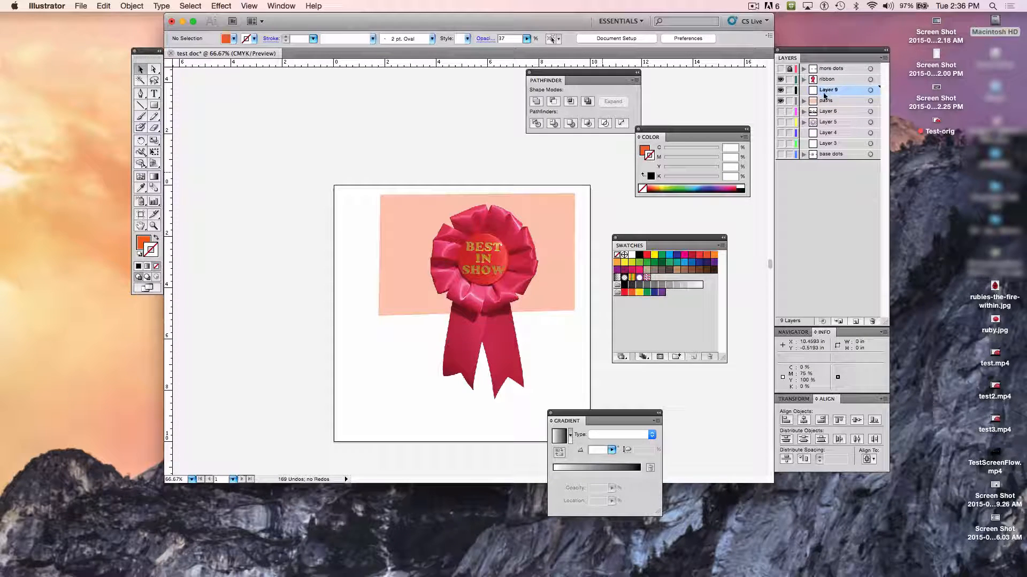
double_click(824, 91)
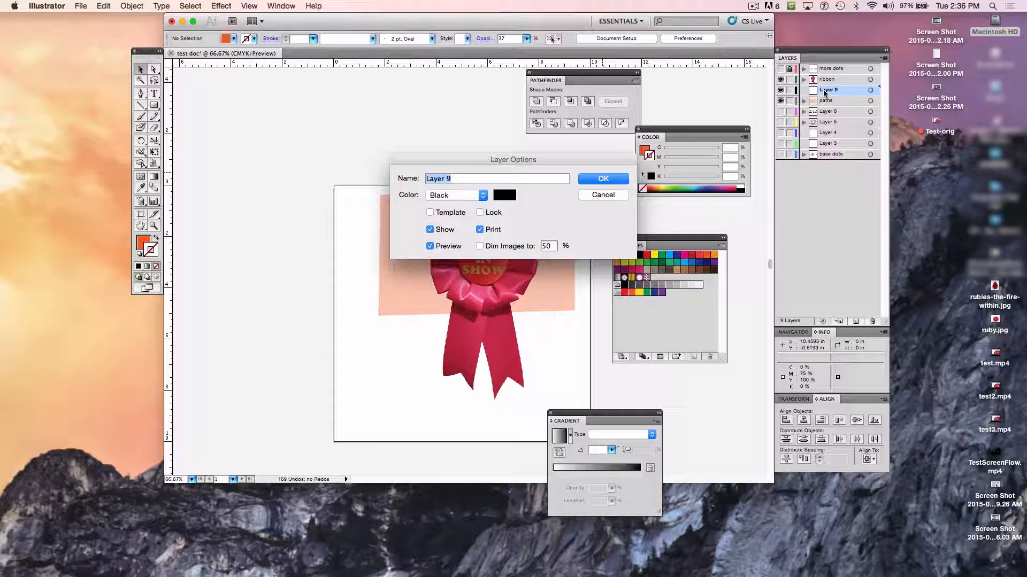
type("ribbon sh")
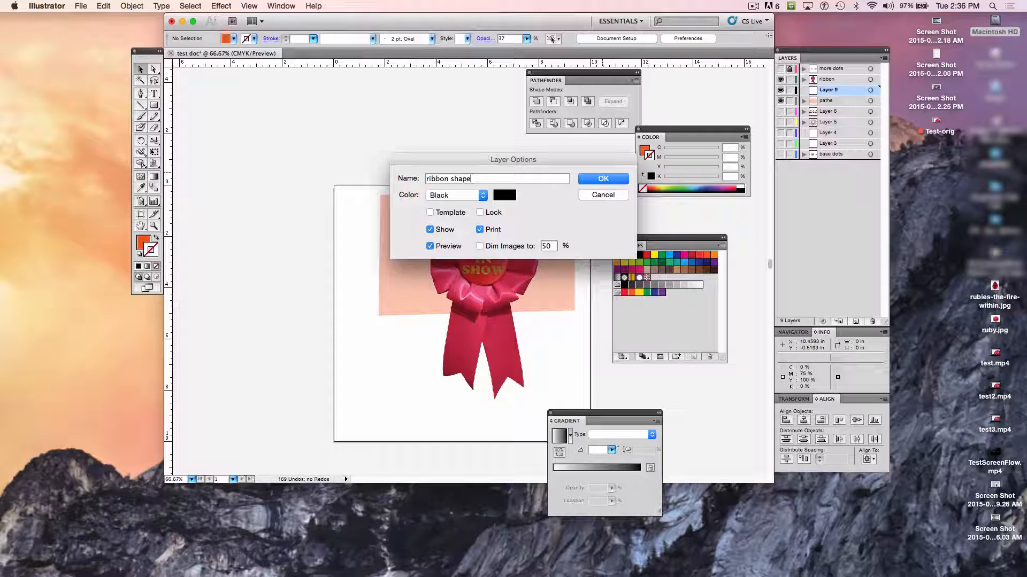
type("ape")
key("BackSpace")
key("BackSpace")
type("path")
key("Return")
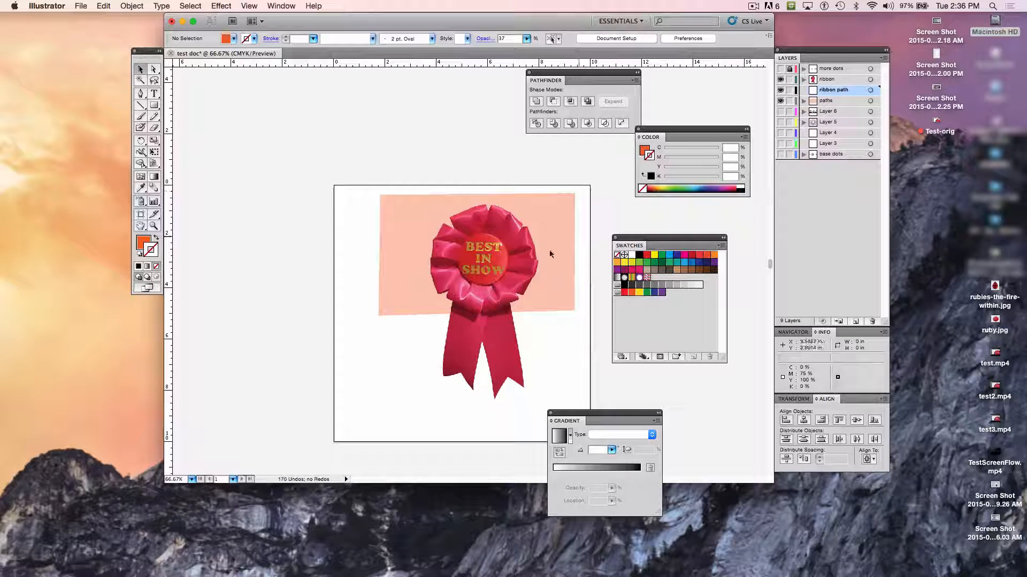
- Hide the paths layer and lock it together with every layer beneath it
left_click(781, 100)
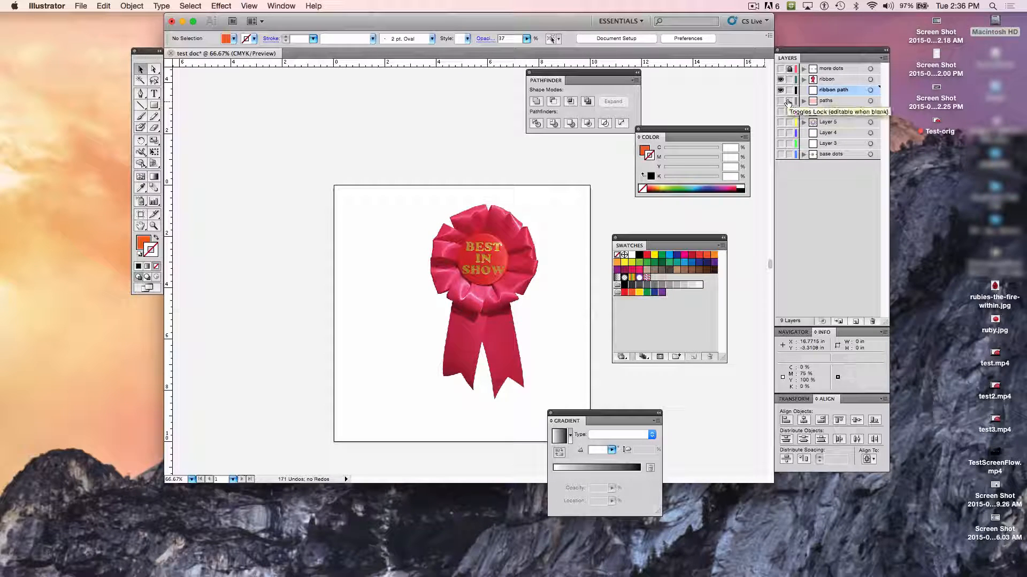
left_click_drag(788, 103, 789, 159)
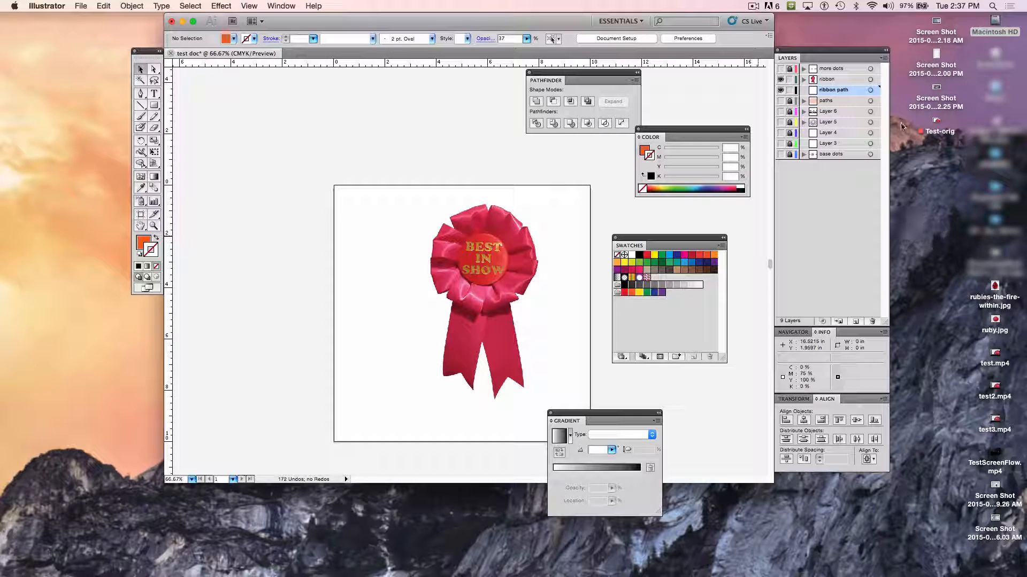
- Identify the ribbon layer by toggling its visibility off and on, and convert it to a template layer
left_click(780, 80)
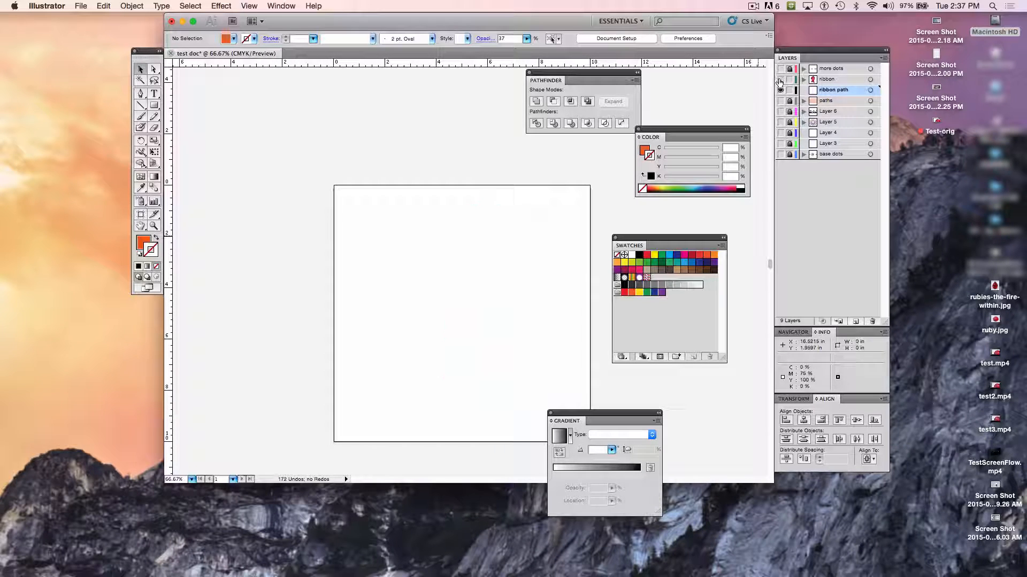
left_click(781, 80)
left_click(828, 79)
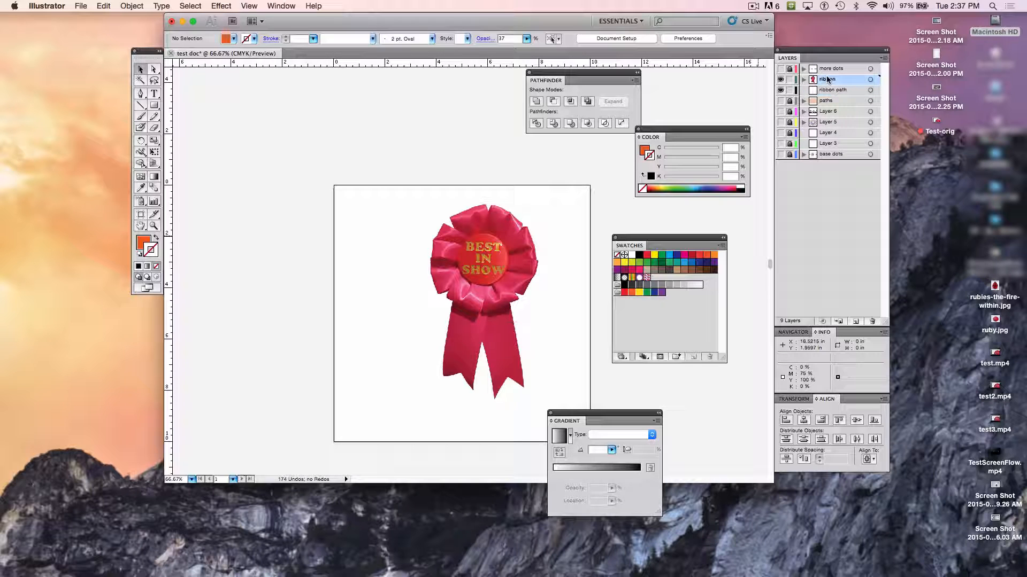
left_click(884, 59)
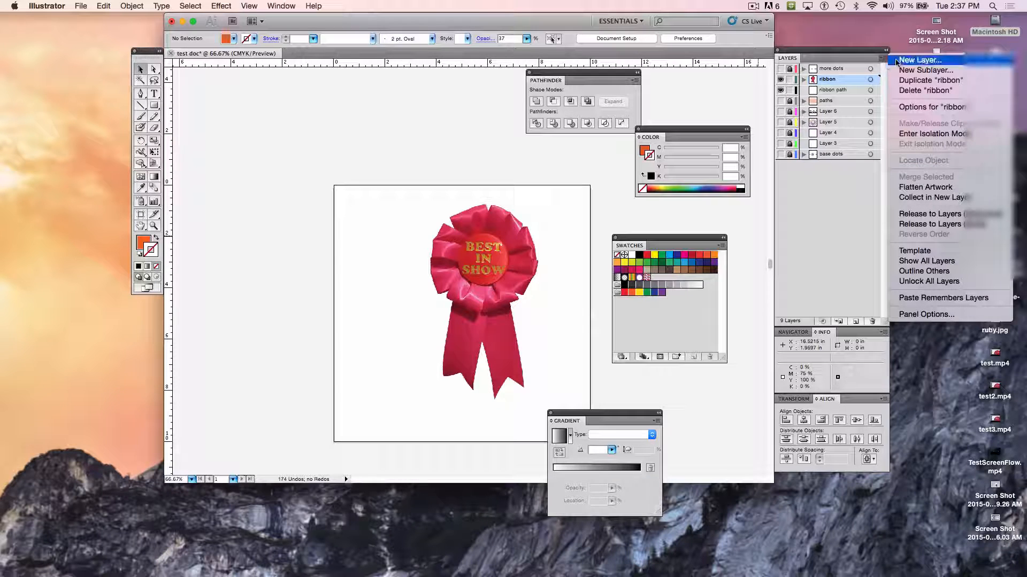
left_click(955, 261)
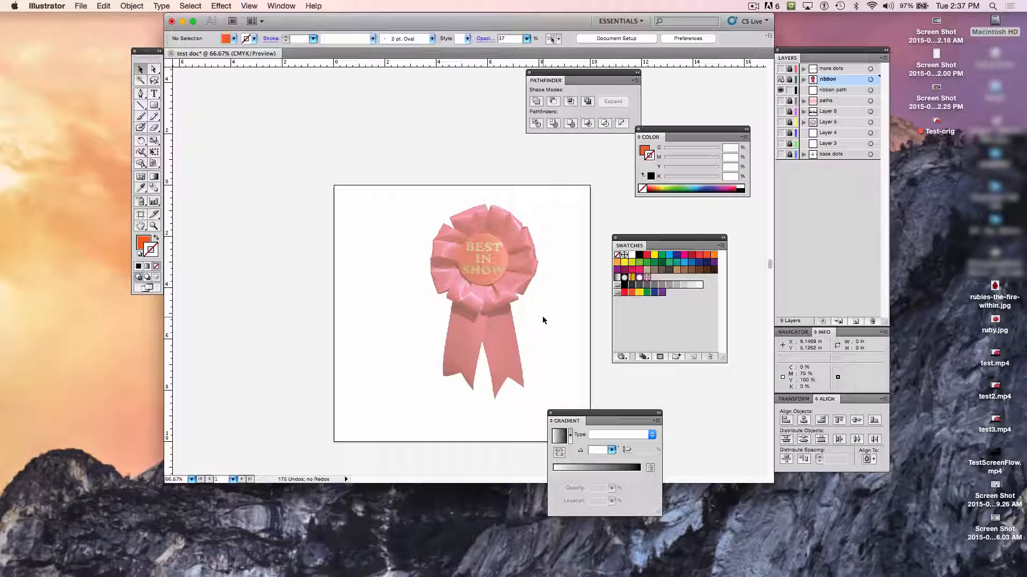
- Move the ribbon template layer below the ribbon path layer and make ribbon path active for drawing with the Pen tool
key("super+1")
key("super+equal")
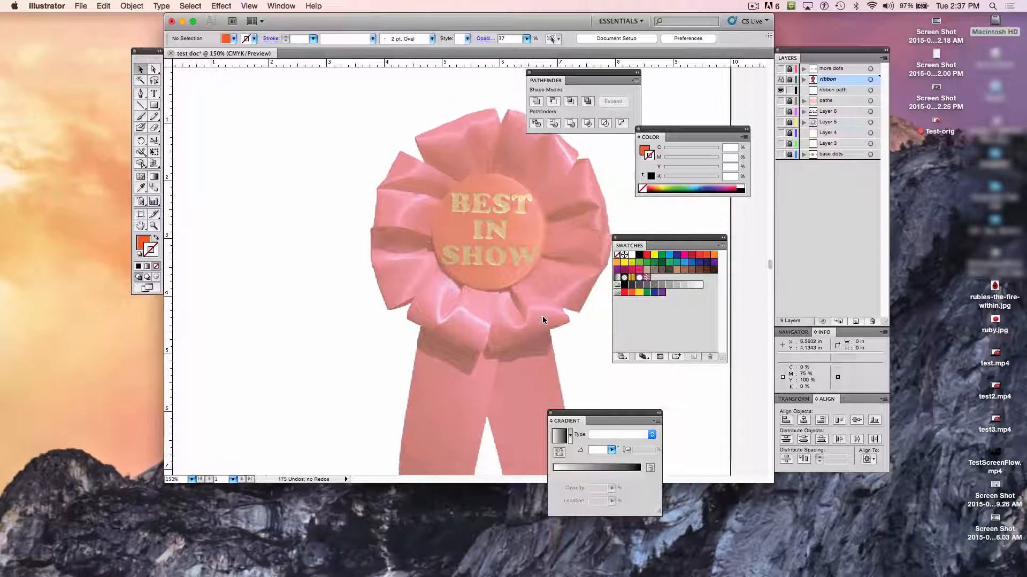
scroll(542, 318, "down", 2)
scroll(494, 322, "up", 1)
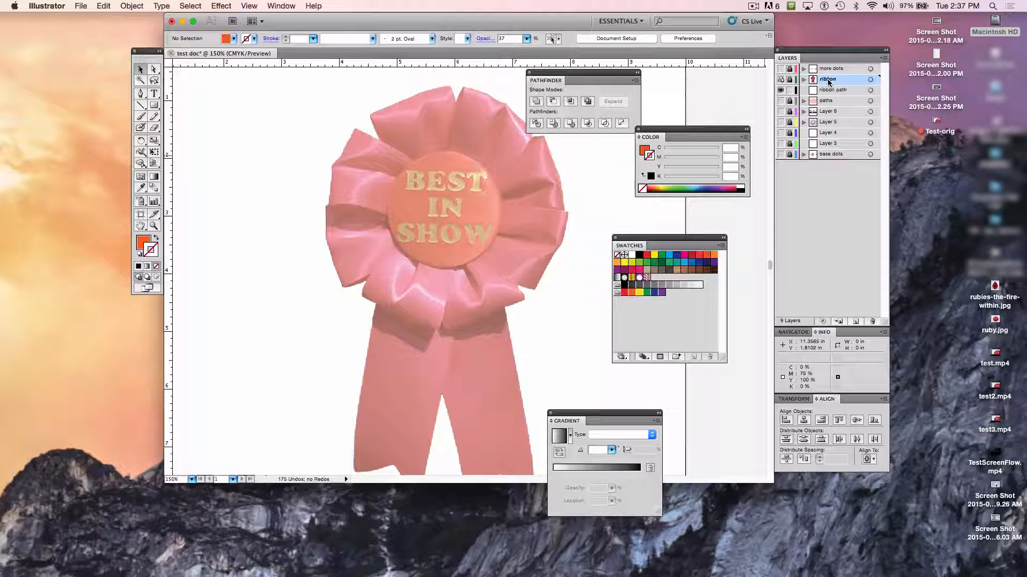
left_click_drag(828, 81, 830, 101)
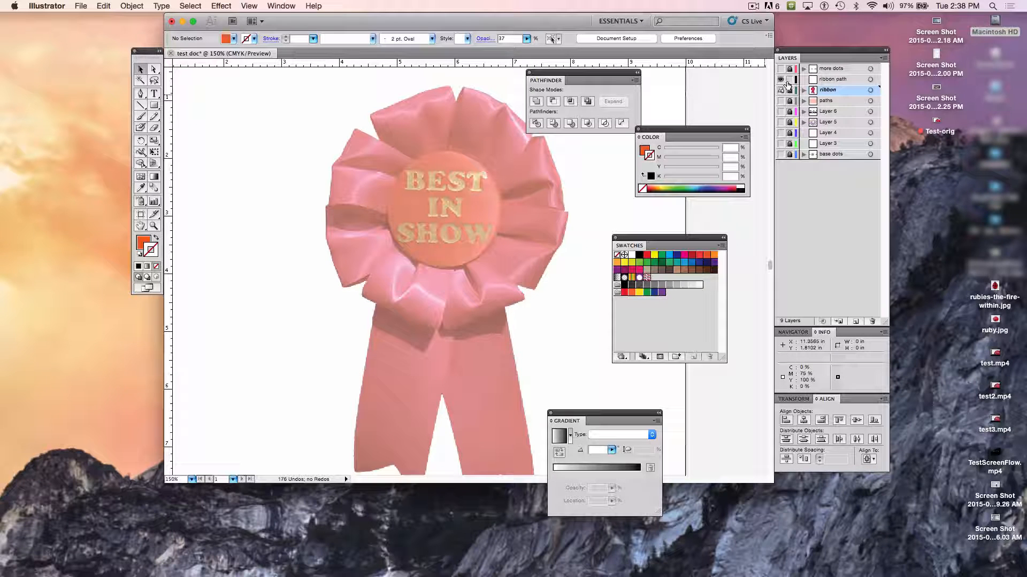
left_click(826, 79)
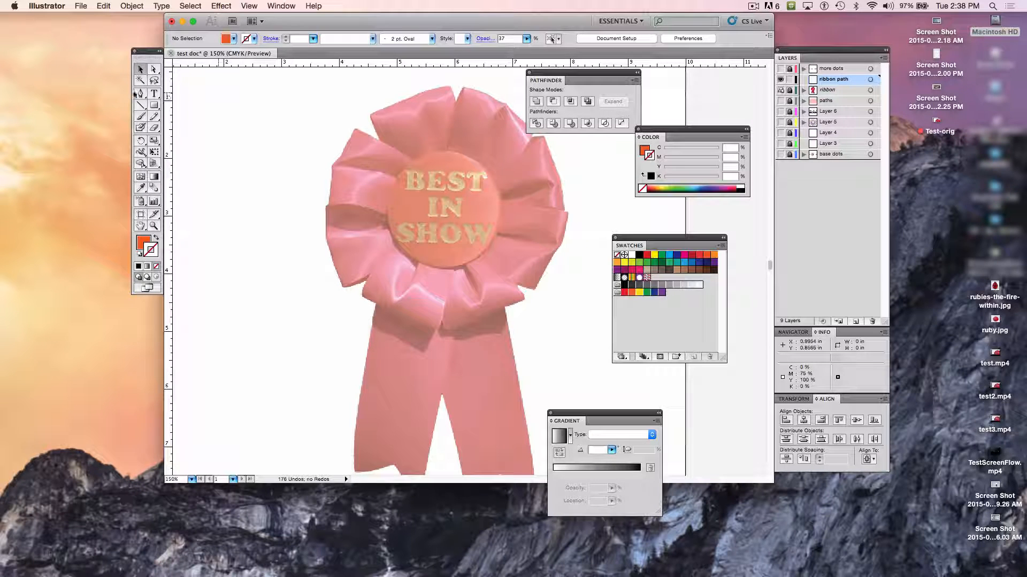
left_click(142, 96)
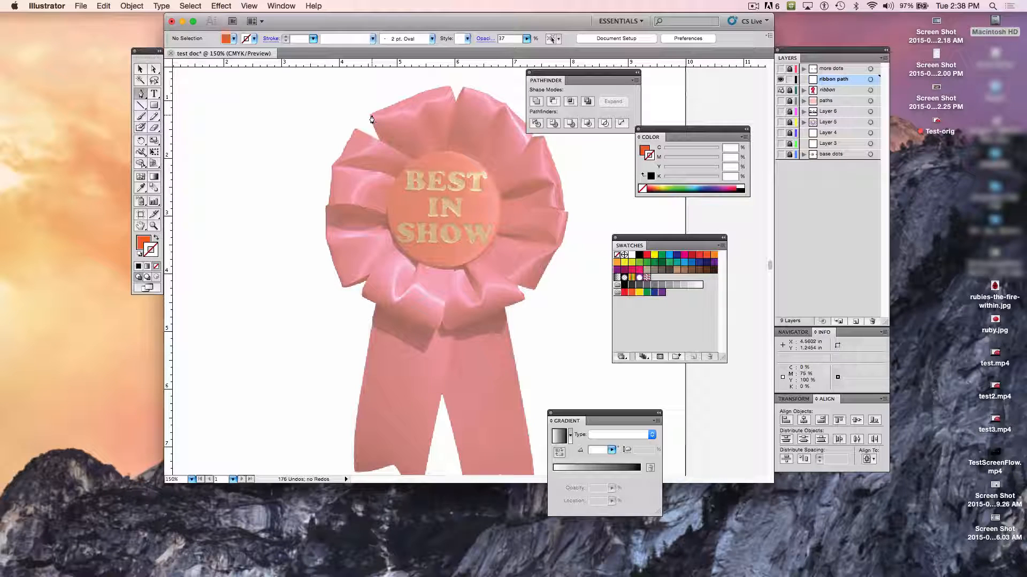
key("super+equal")
scroll(372, 120, "up", 3)
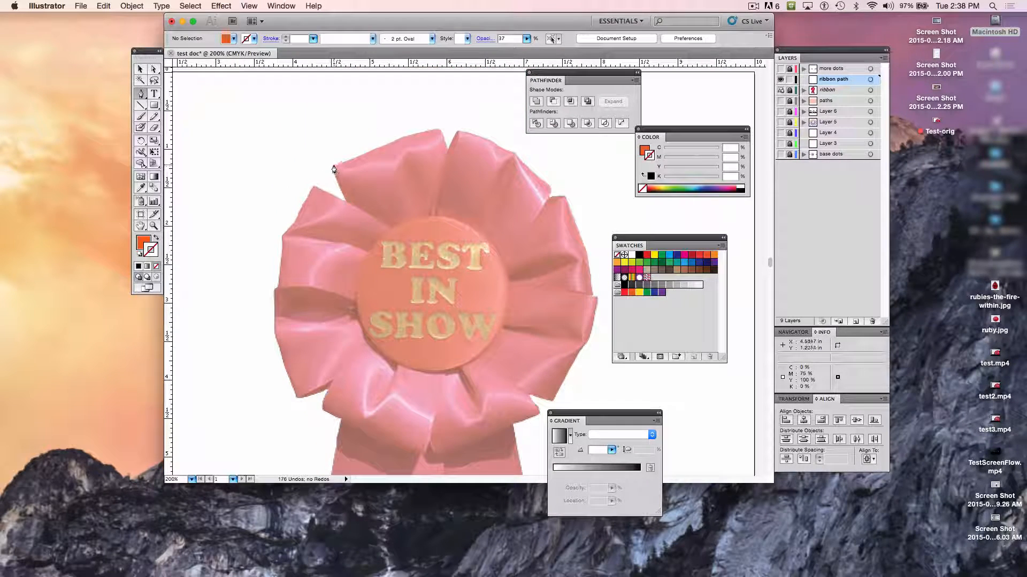
left_click(333, 165)
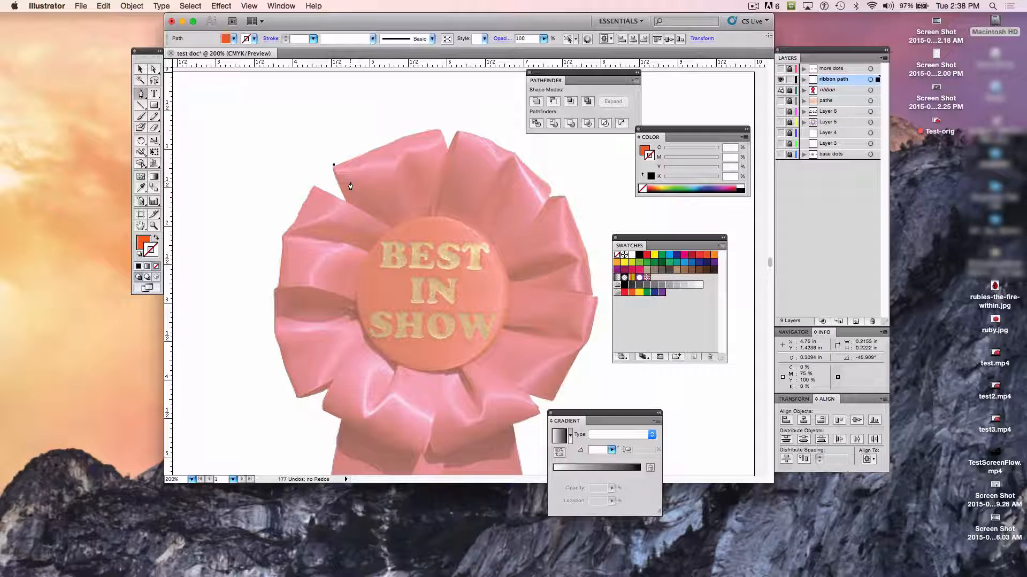
key("super+z")
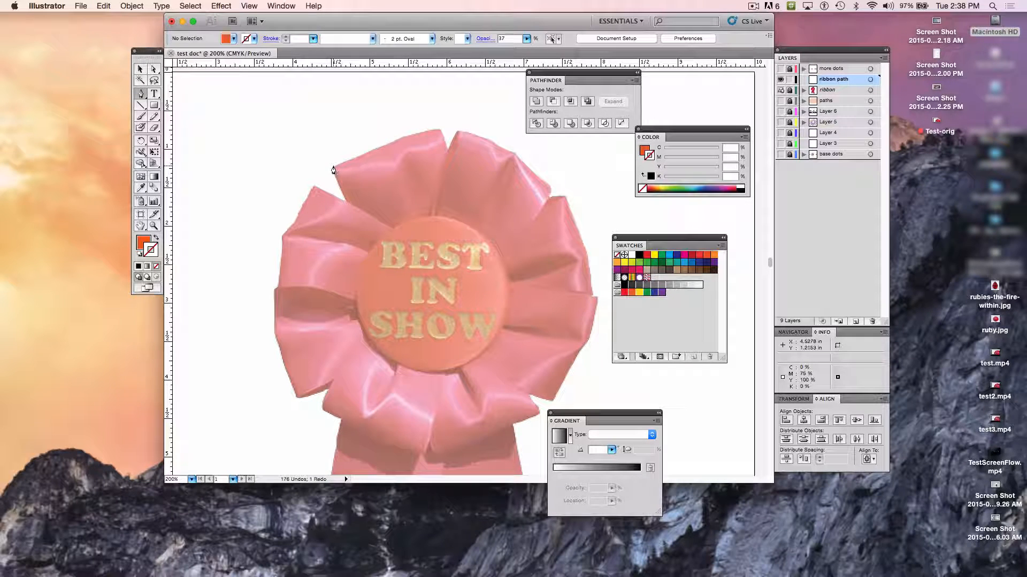
left_click(333, 166)
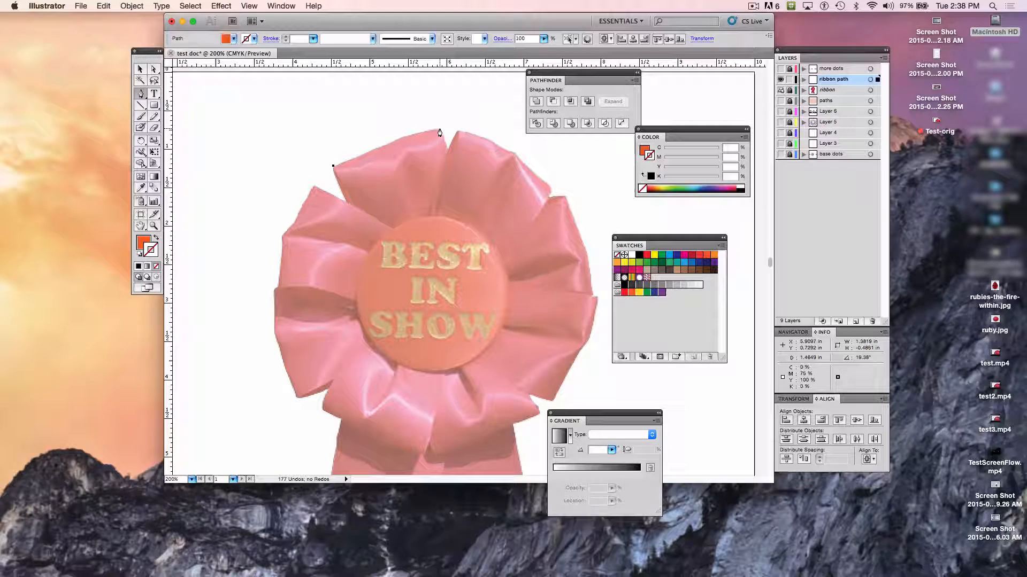
left_click(440, 129)
left_click(447, 146)
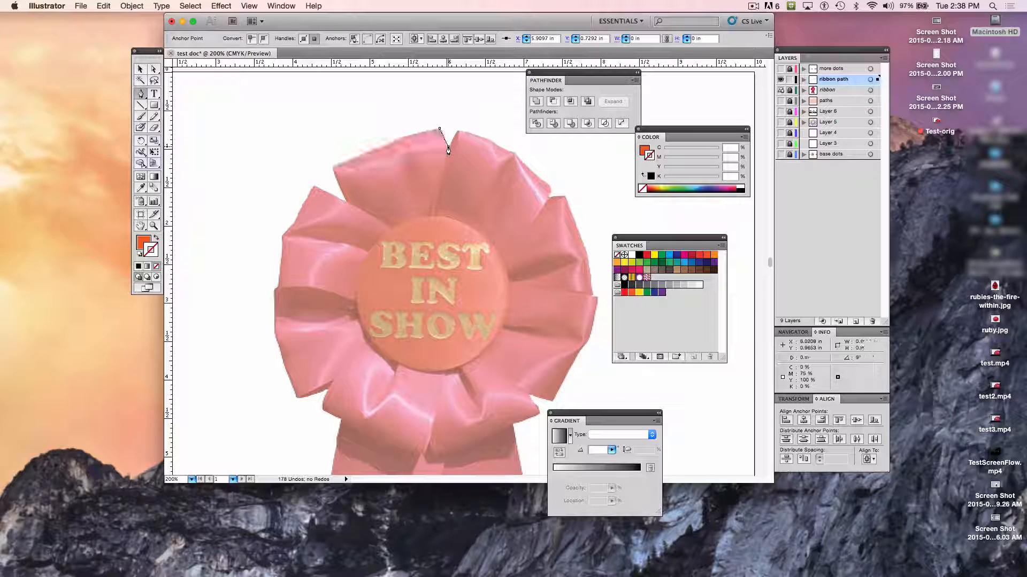
left_click(459, 130)
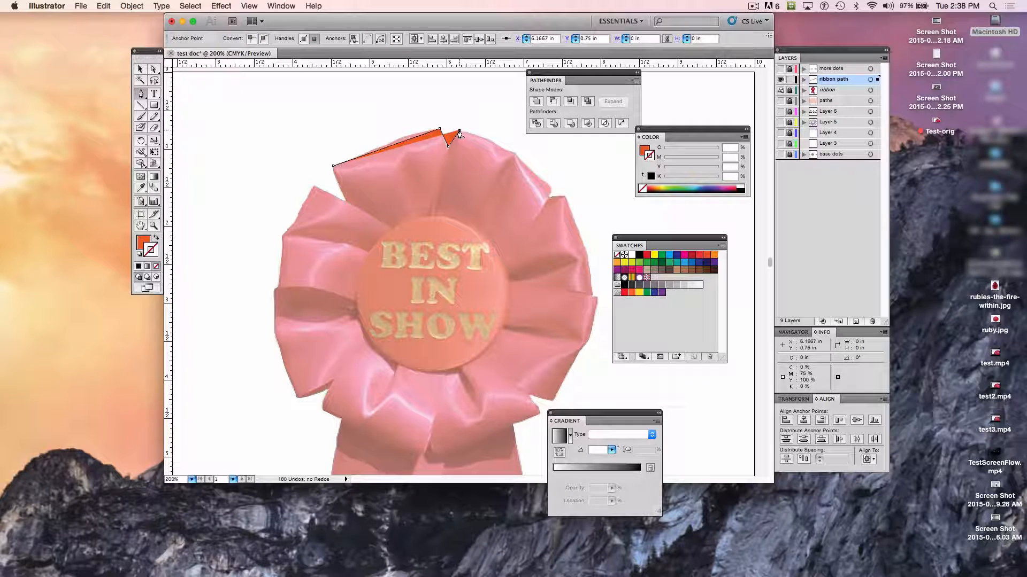
key("BackSpace")
key("BackSpace")
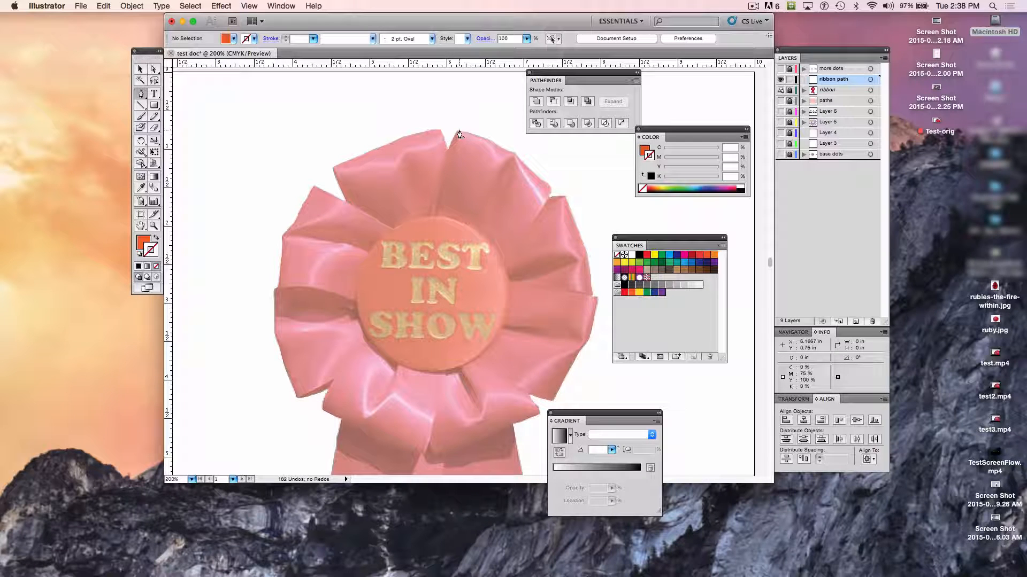
- Set the drawing defaults to no fill and a black 0.5 pt stroke
left_click(143, 243)
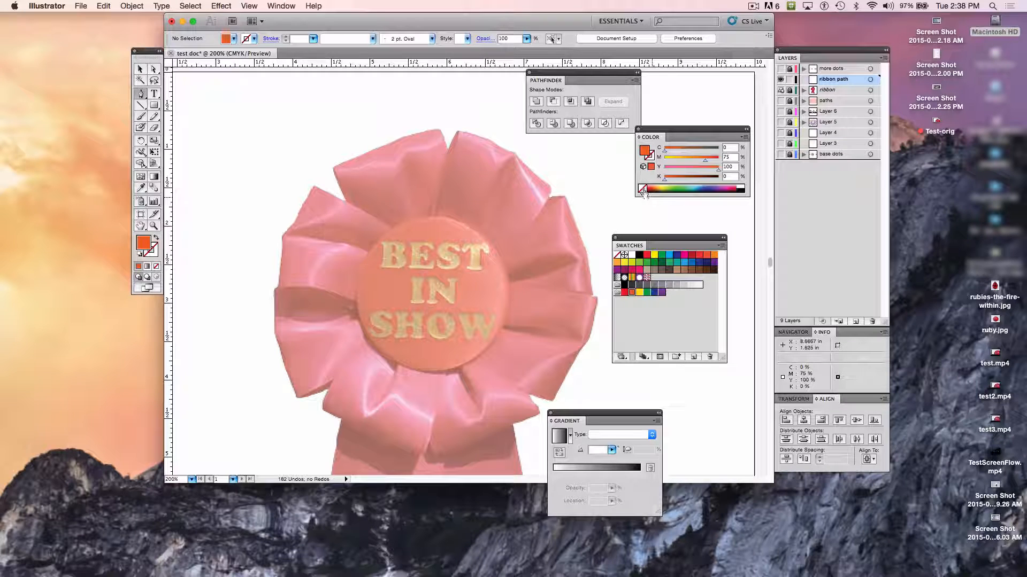
left_click(642, 188)
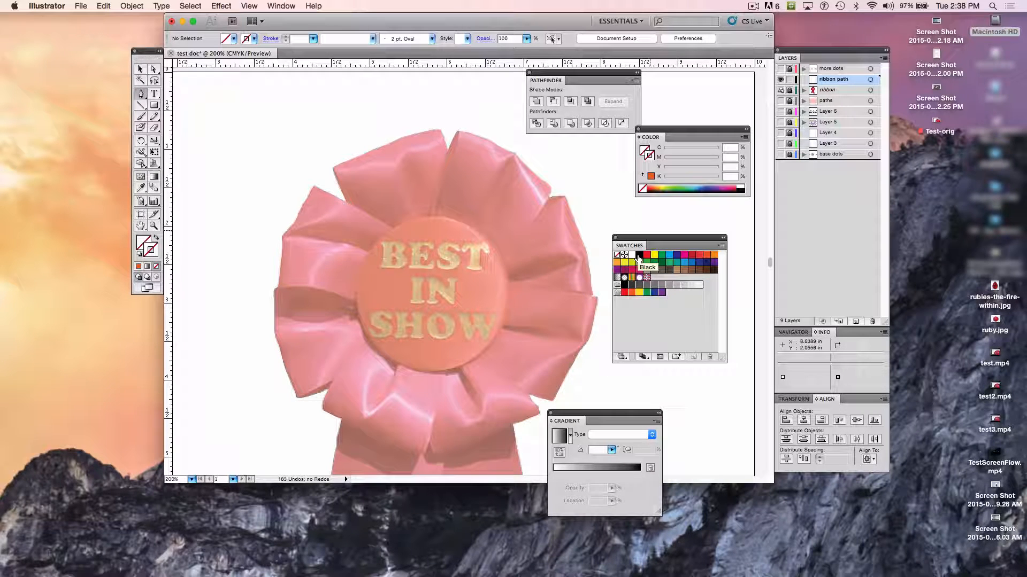
left_click(638, 259)
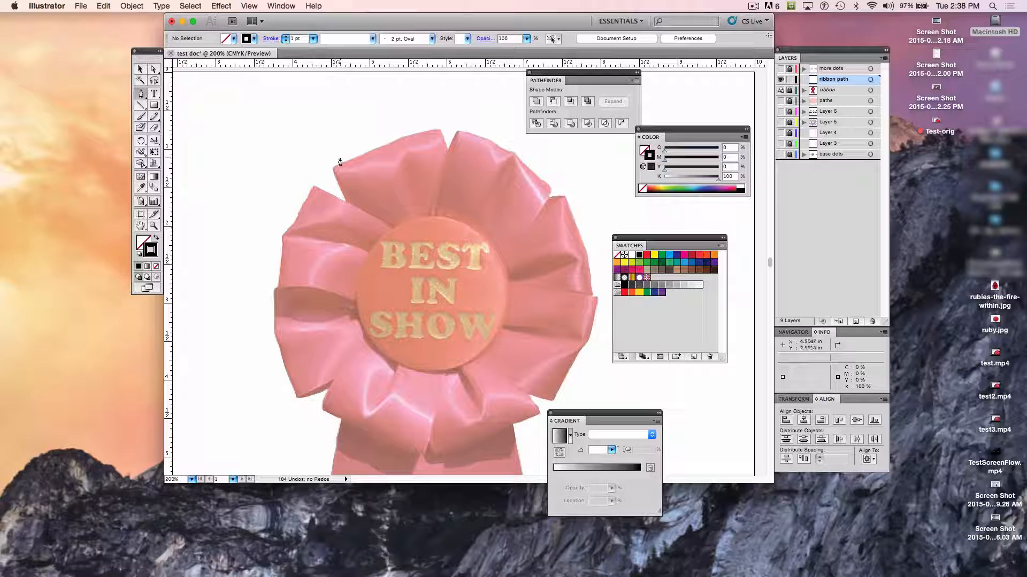
left_click(314, 39)
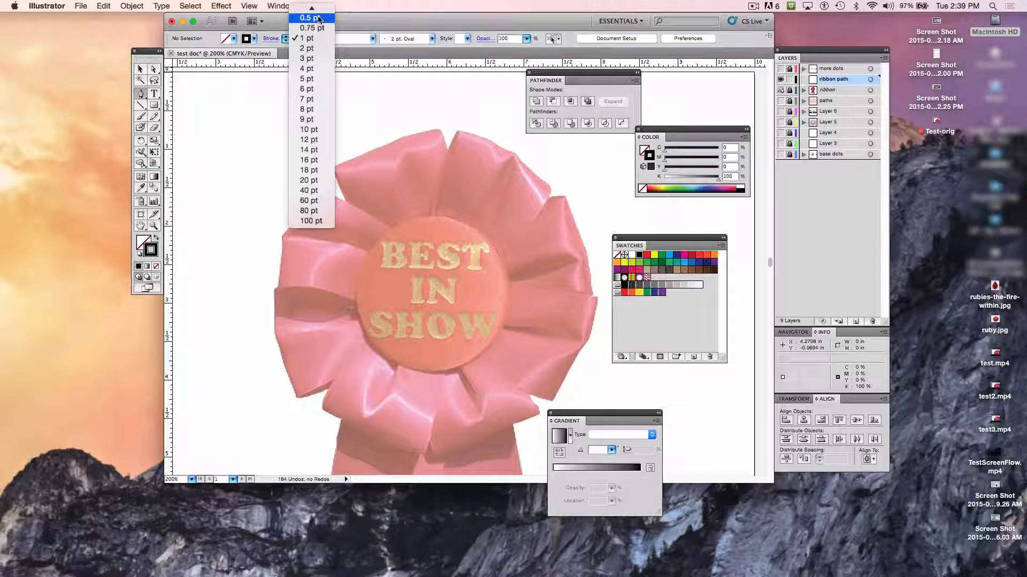
left_click(318, 18)
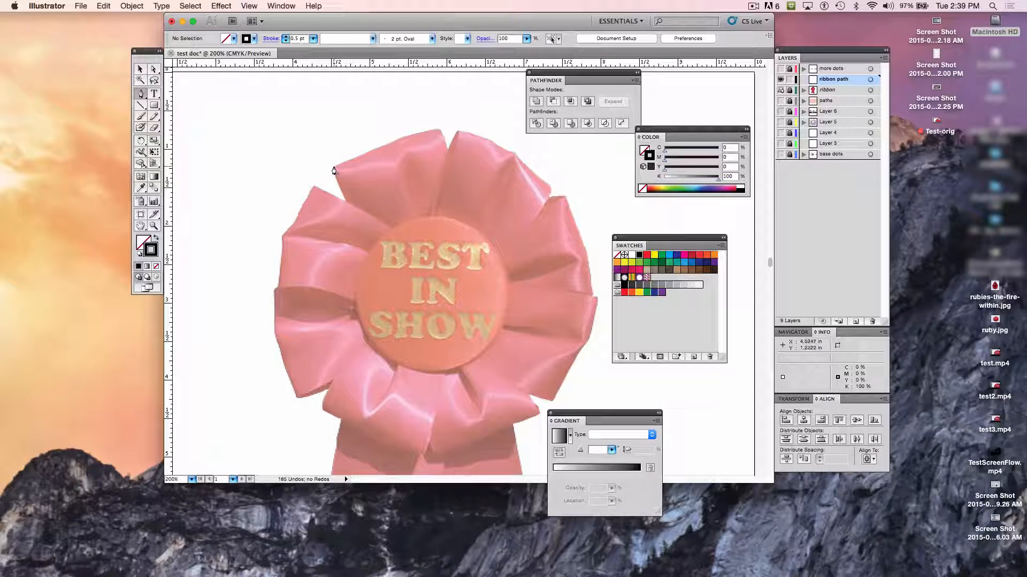
- Start tracing the rosette's upper-left petal with an anchor at about X 4.53 in, Y 1.22 in and a smooth anchor at about X 5.16 in, Y 0.97 in
left_click(333, 170)
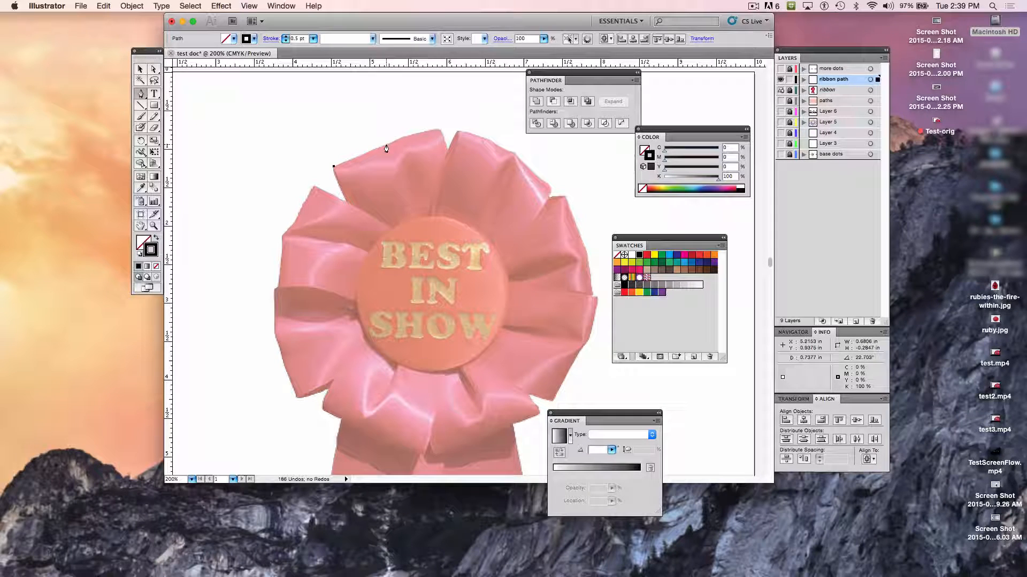
left_click(382, 148)
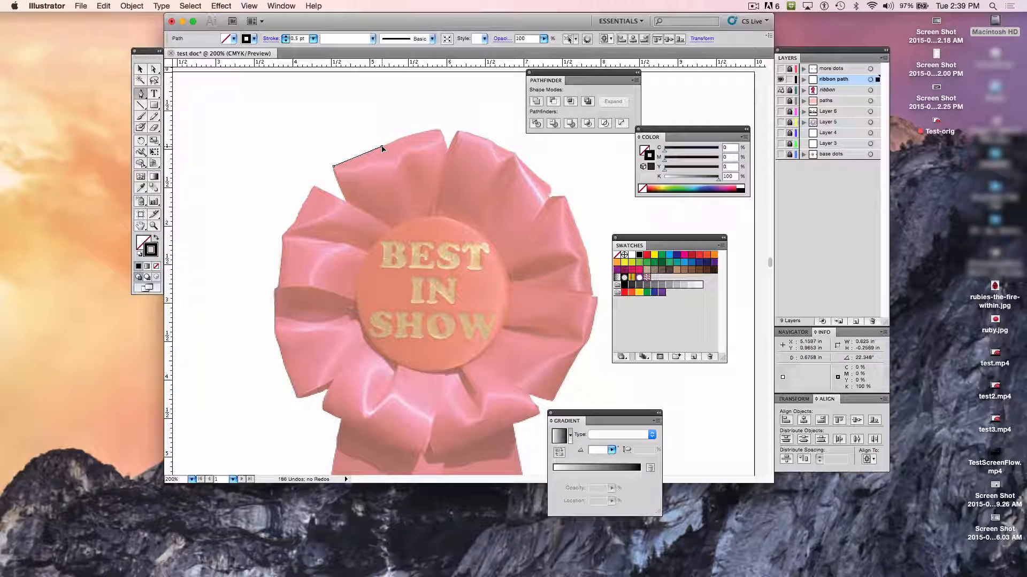
left_click_drag(382, 149, 392, 145)
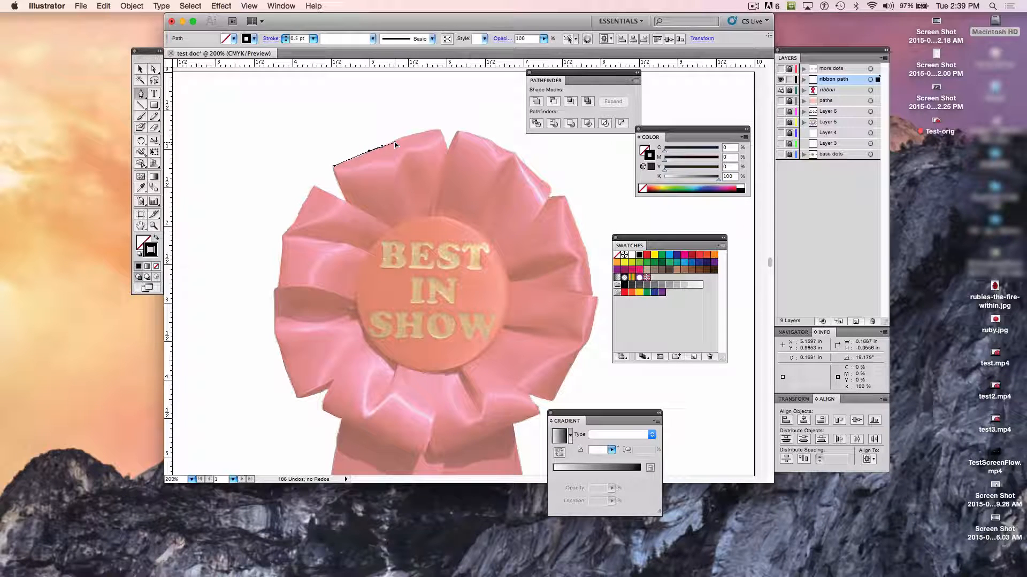
left_click_drag(395, 144, 399, 142)
mouse_move(399, 143)
left_mouse_down()
mouse_move(408, 127)
mouse_move(406, 140)
mouse_move(470, 111)
mouse_move(418, 124)
mouse_move(393, 145)
left_mouse_up()
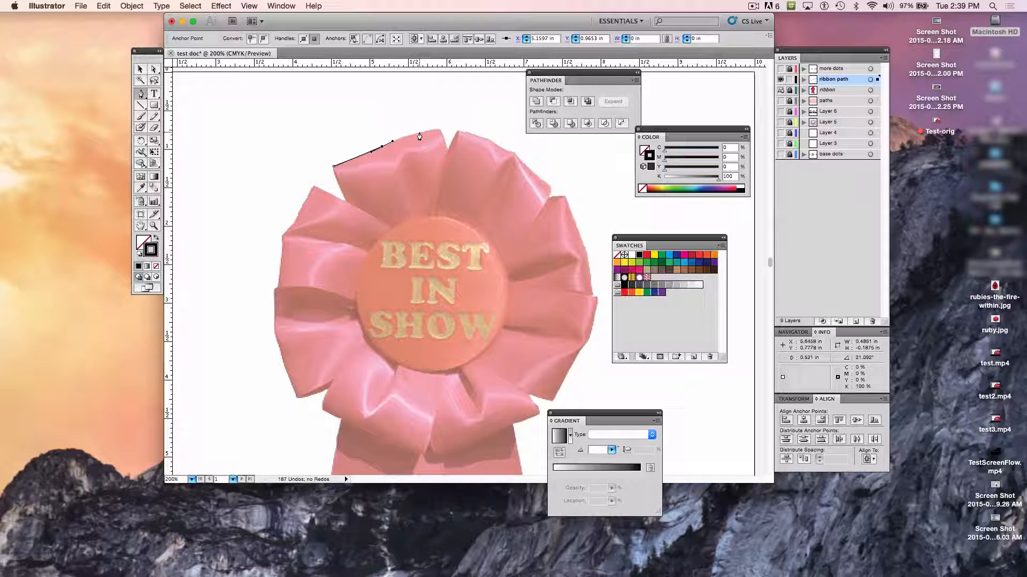
- Continue the petal's upper edge with an anchor at about X 5.58 in, Y 0.80 in and a smooth anchor at about X 5.91 in, Y 0.73 in
left_click(418, 133)
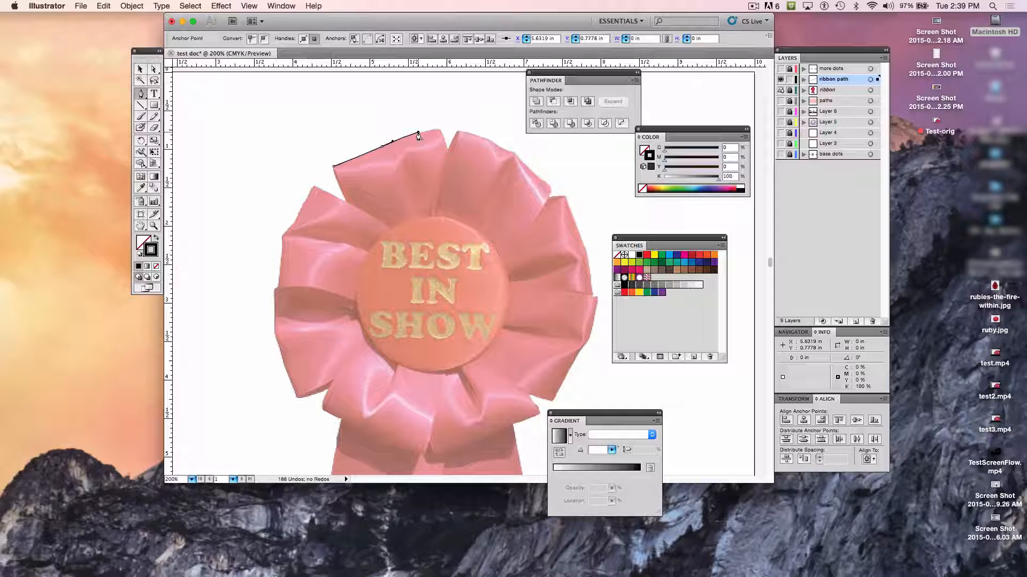
key("super+z")
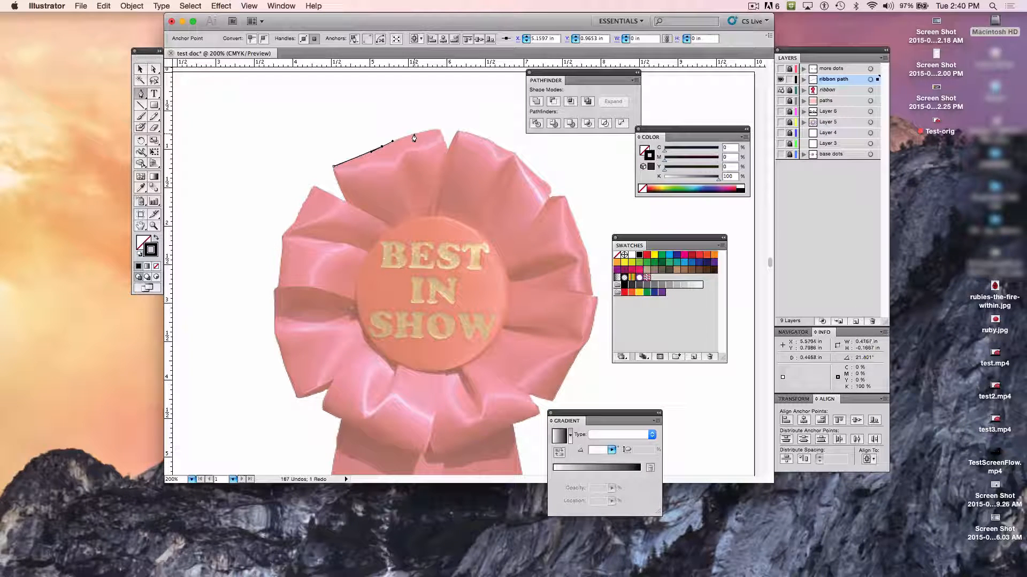
left_click(413, 134)
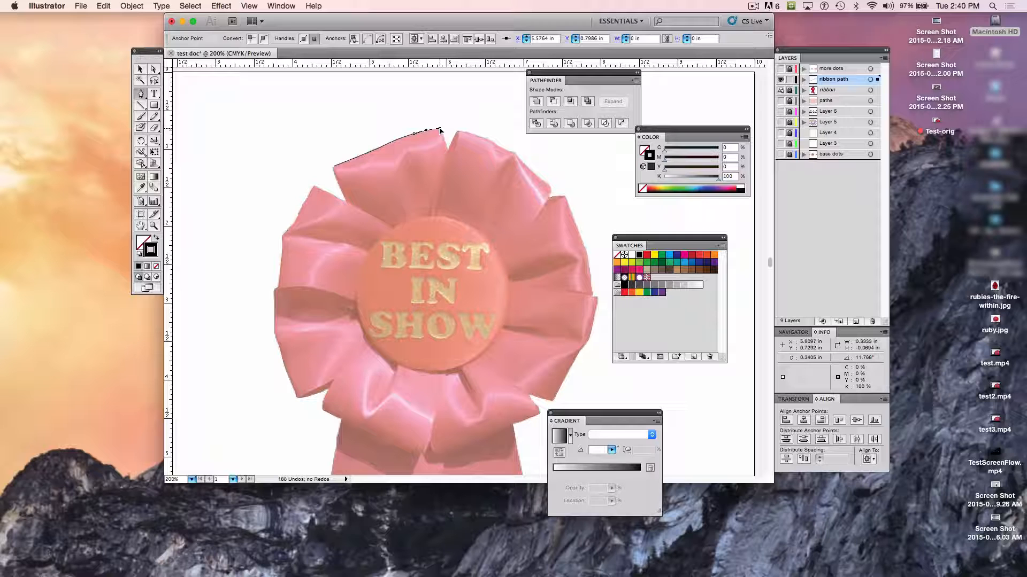
left_click_drag(440, 128, 443, 129)
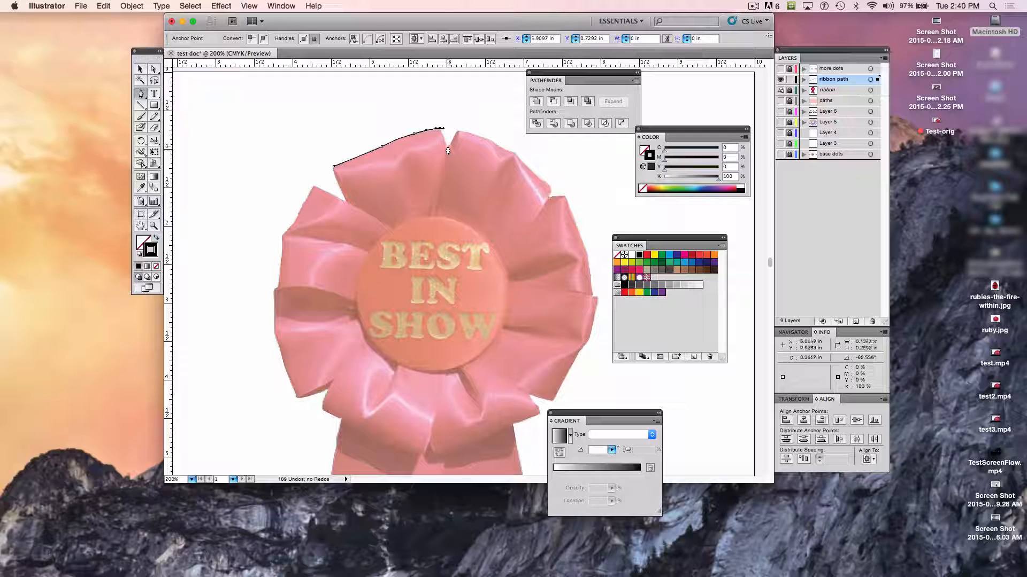
left_click(448, 151)
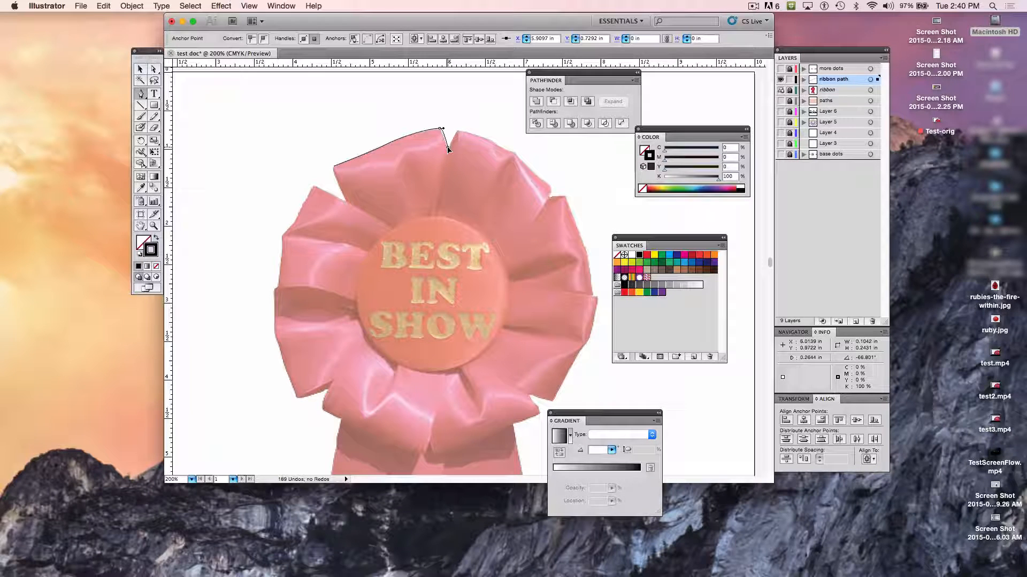
left_click_drag(447, 147, 449, 155)
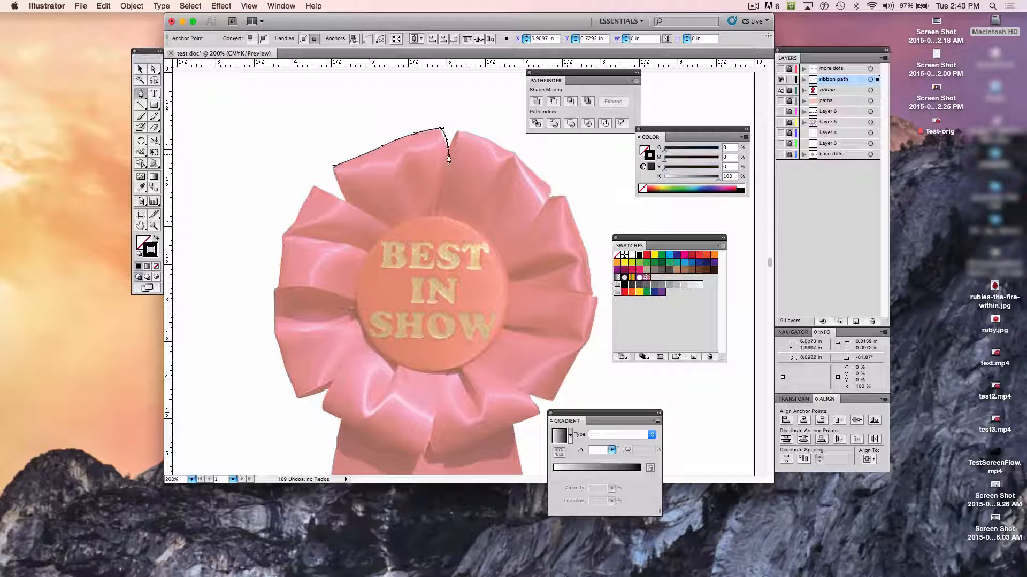
key("super+z")
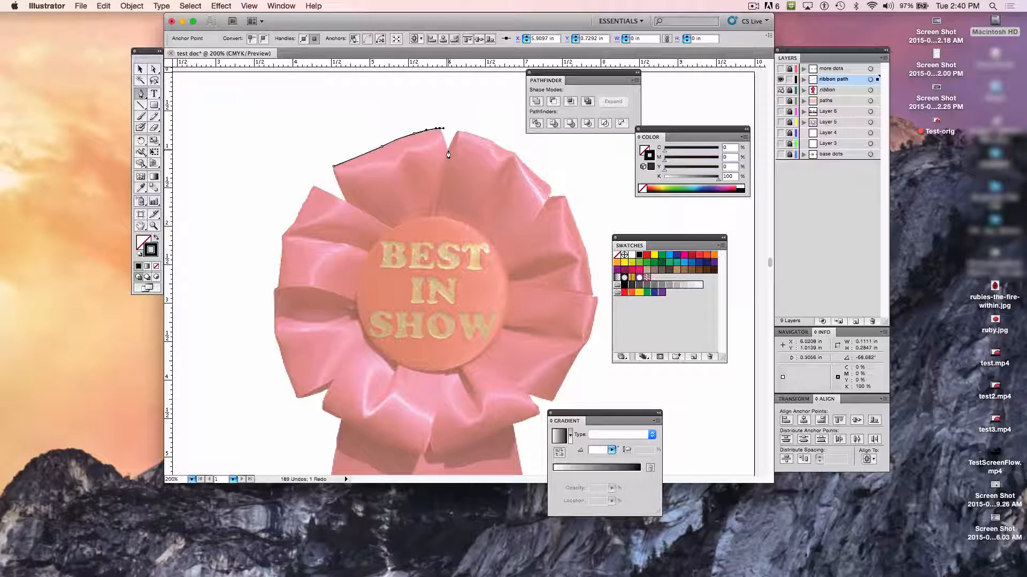
- Extend the path down into the notch between the two upper petals with a corner anchor at about X 6.00 in, Y 1.01 in
key("super+equal")
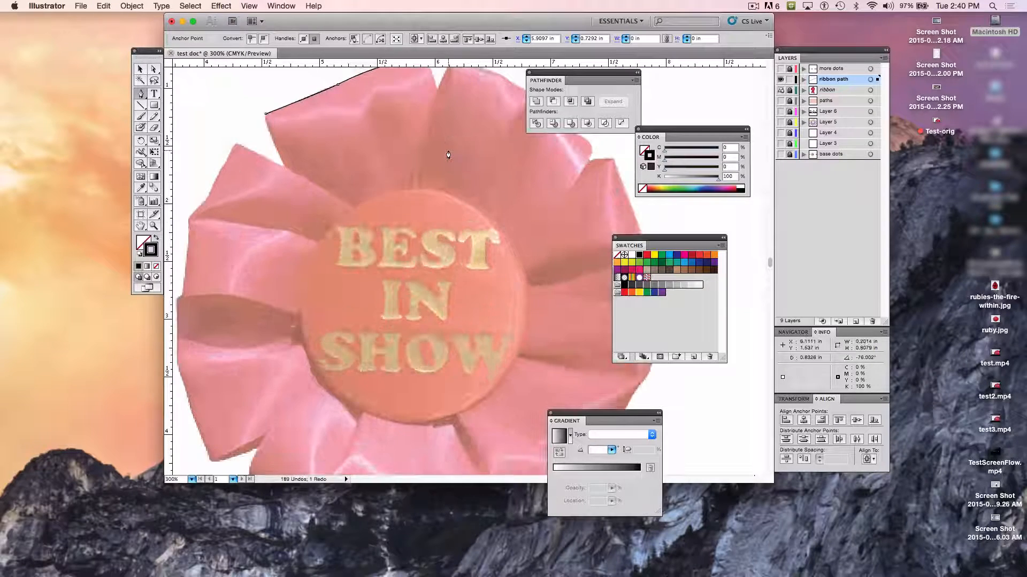
key("super+equal")
scroll(448, 170, "up", 5)
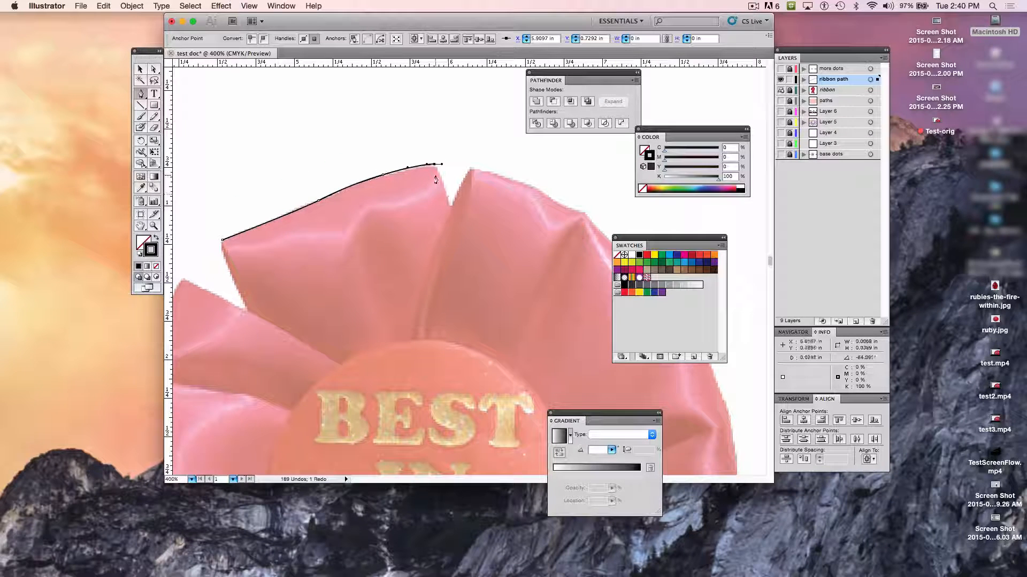
left_click(452, 208)
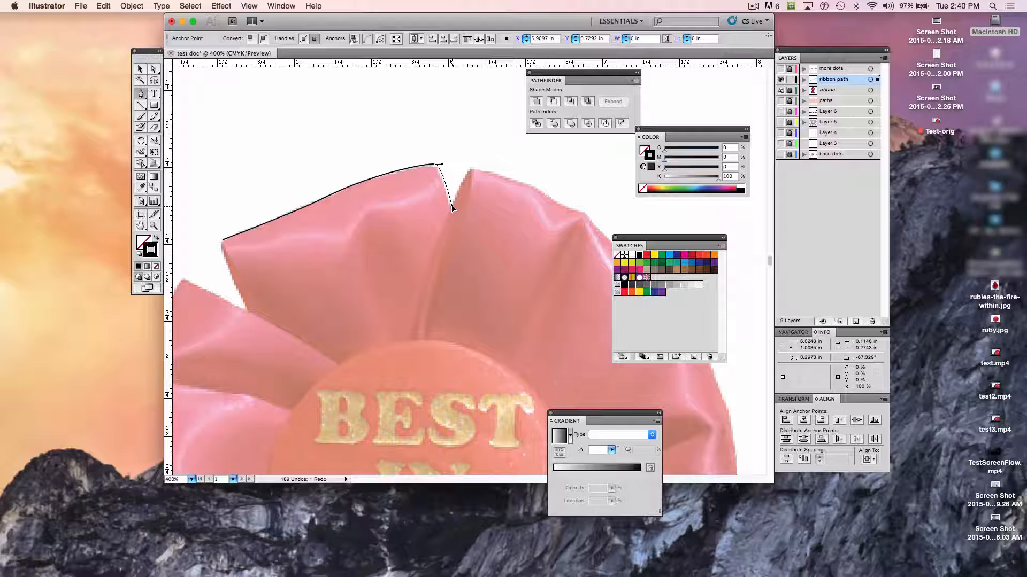
left_click(452, 208)
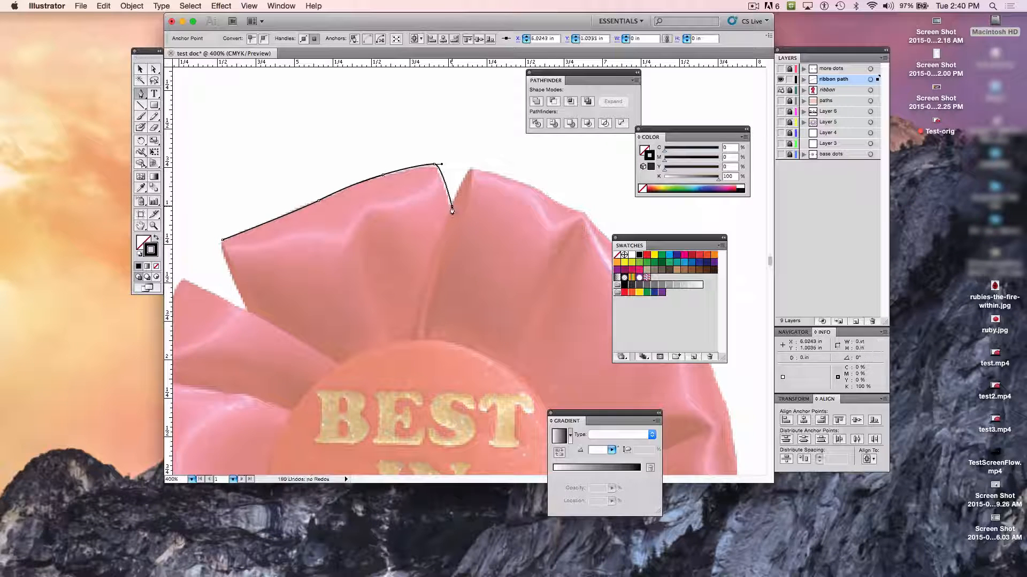
key("super+z")
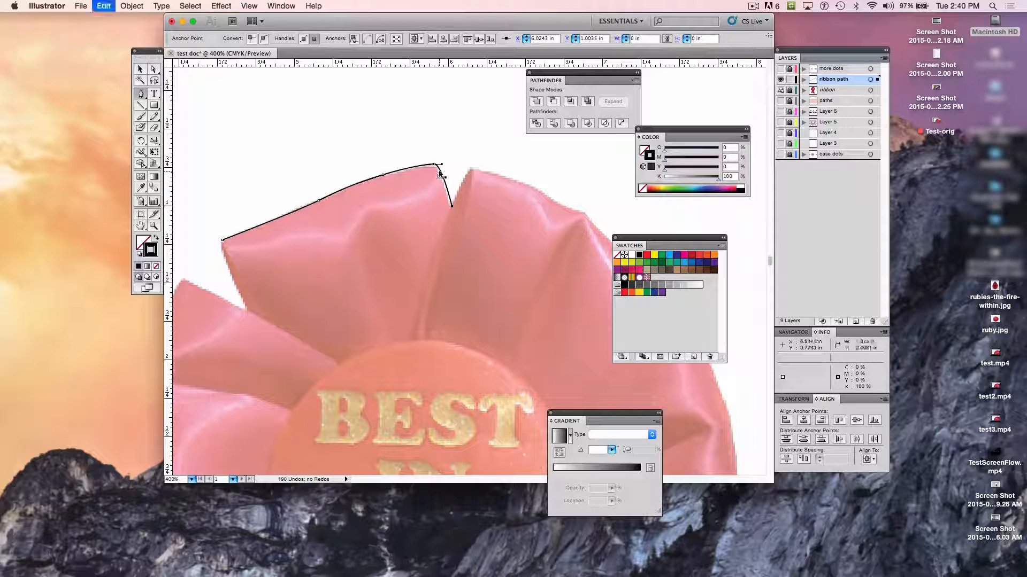
left_click(449, 209)
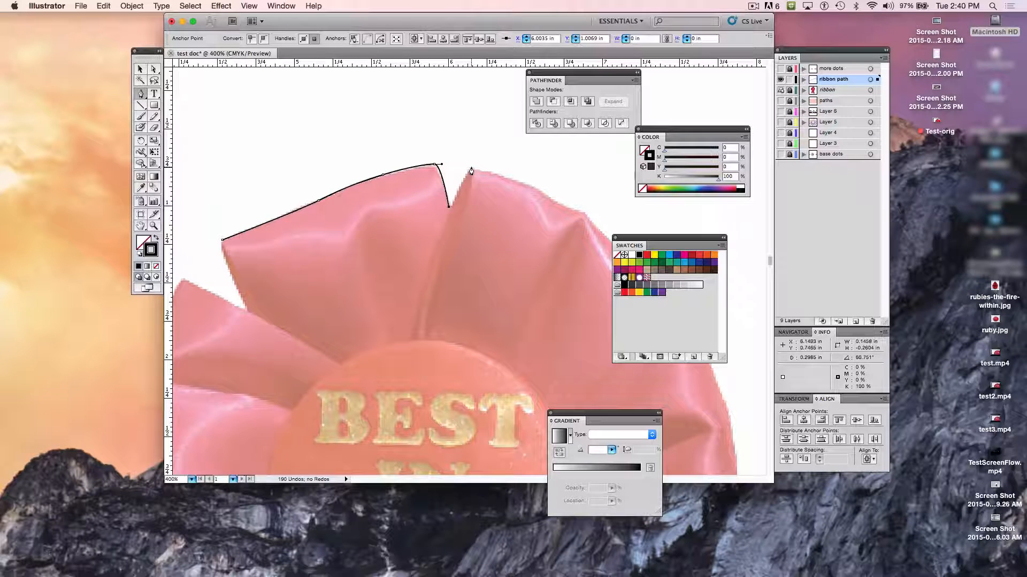
- Add a smooth anchor with short handles at the second petal's tip, at about X 6.14 in, Y 0.75 in
left_click_drag(471, 171, 481, 160)
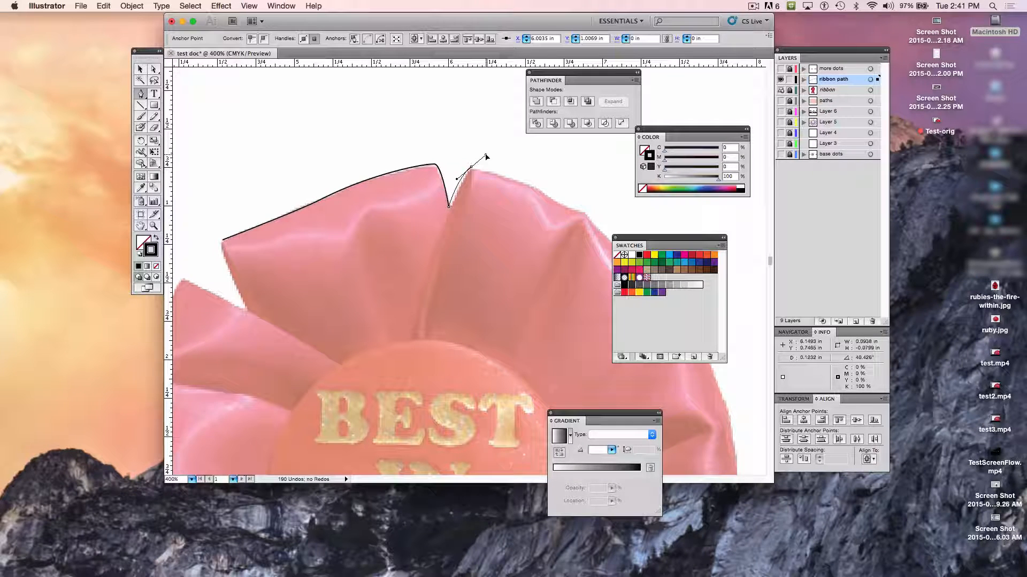
key("ctrl+z")
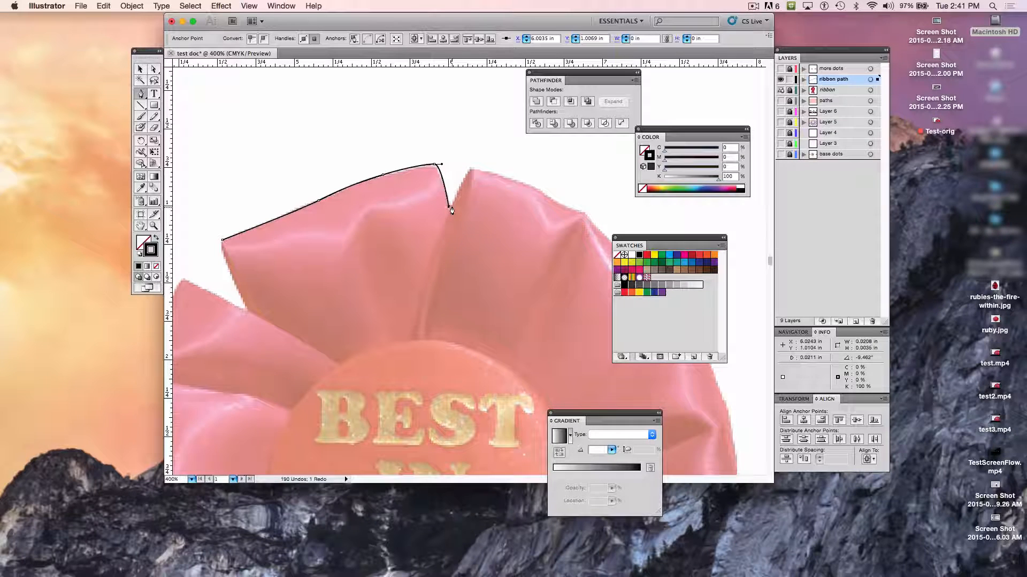
left_click_drag(470, 167, 477, 168)
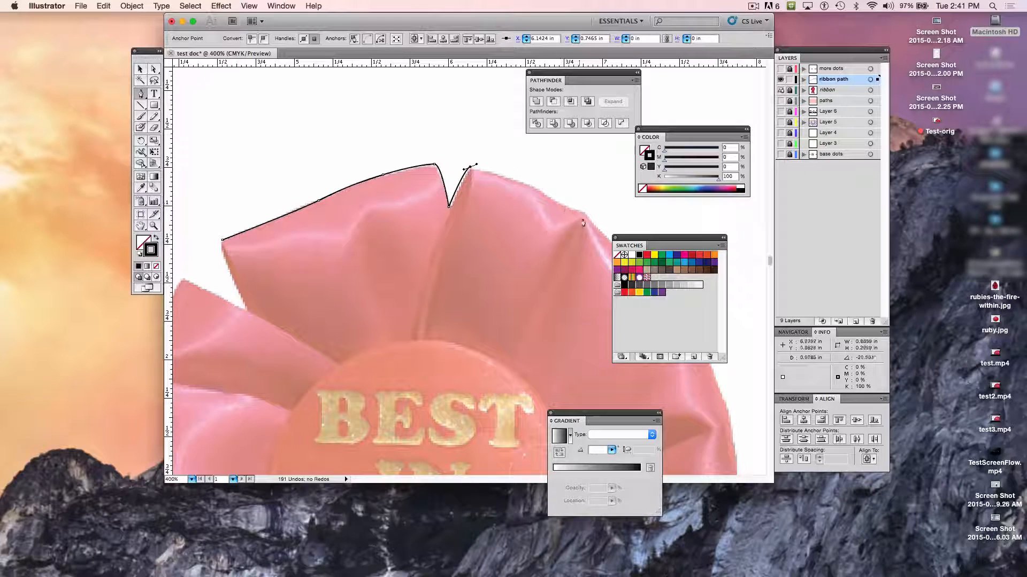
- Trace the second petal's upper edge with anchors at about X 6.51, Y 0.86 in, X 6.63, Y 0.91 in and X 6.87, Y 1.03 in
left_click(527, 185)
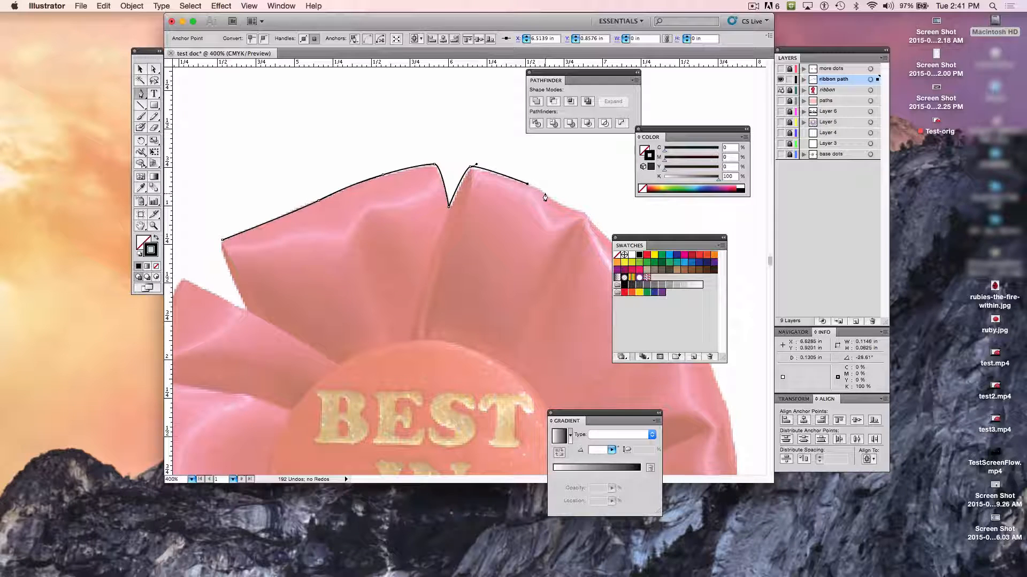
left_click(546, 193)
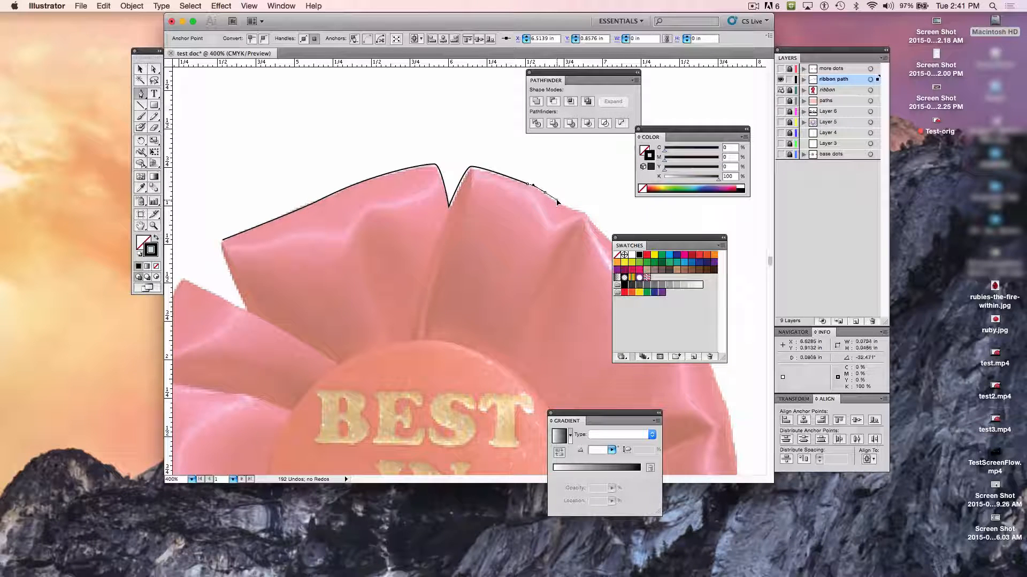
left_click(556, 201)
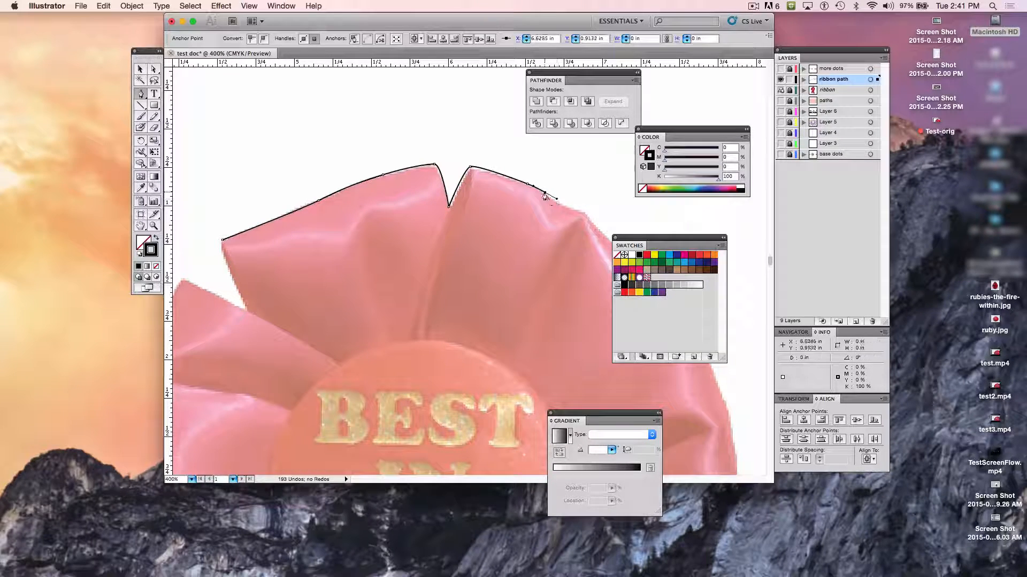
left_click(583, 213)
left_click_drag(583, 212, 614, 215)
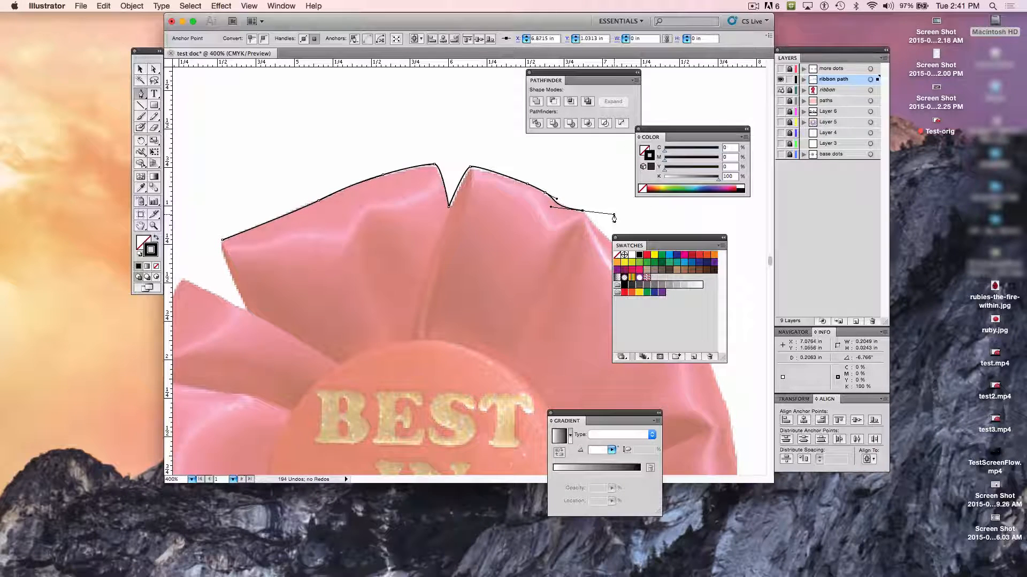
scroll(614, 219, "down", 1)
scroll(613, 218, "right", 1)
scroll(614, 219, "down", 2)
scroll(614, 219, "right", 4)
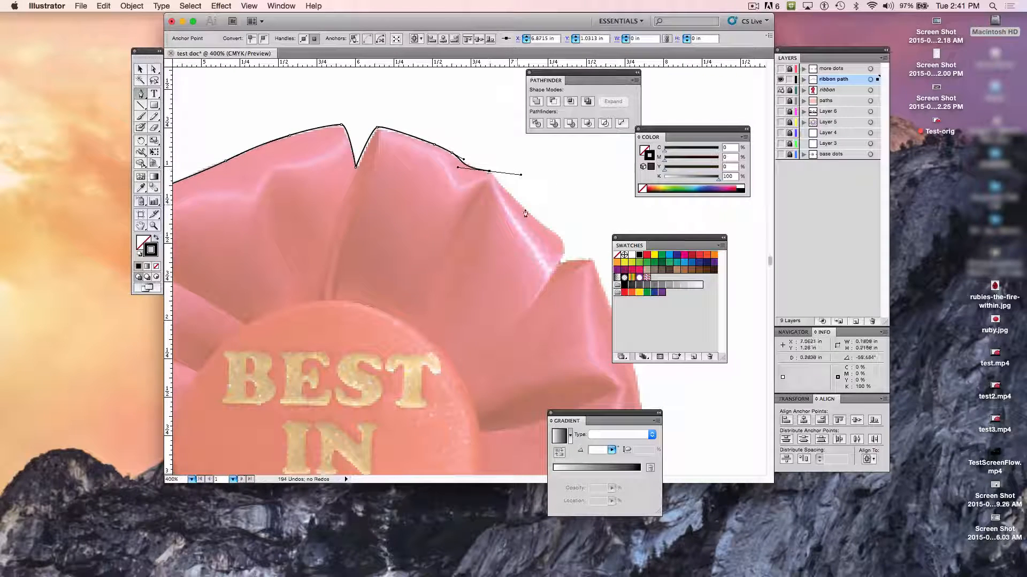
left_click(554, 235)
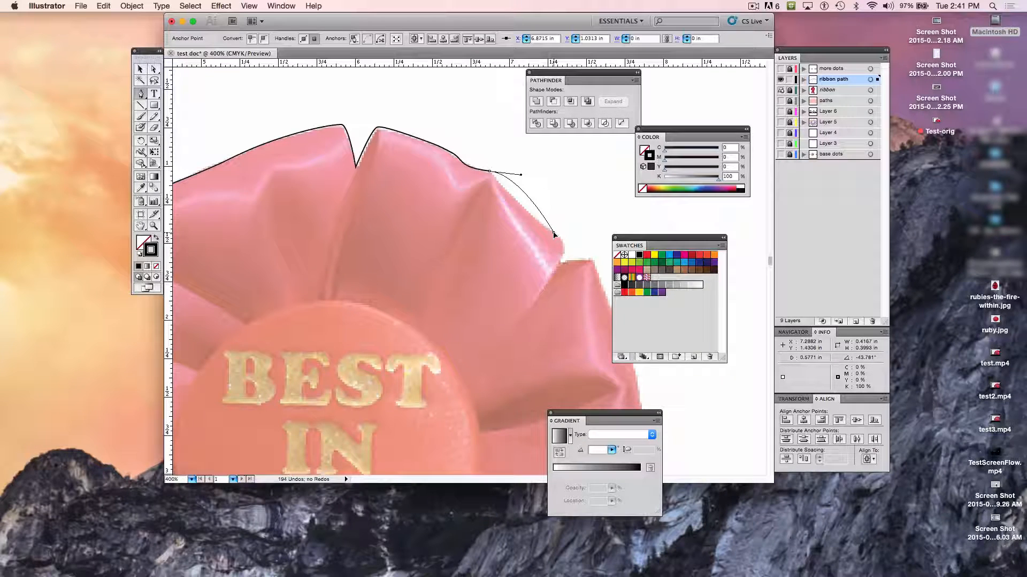
left_click(554, 234)
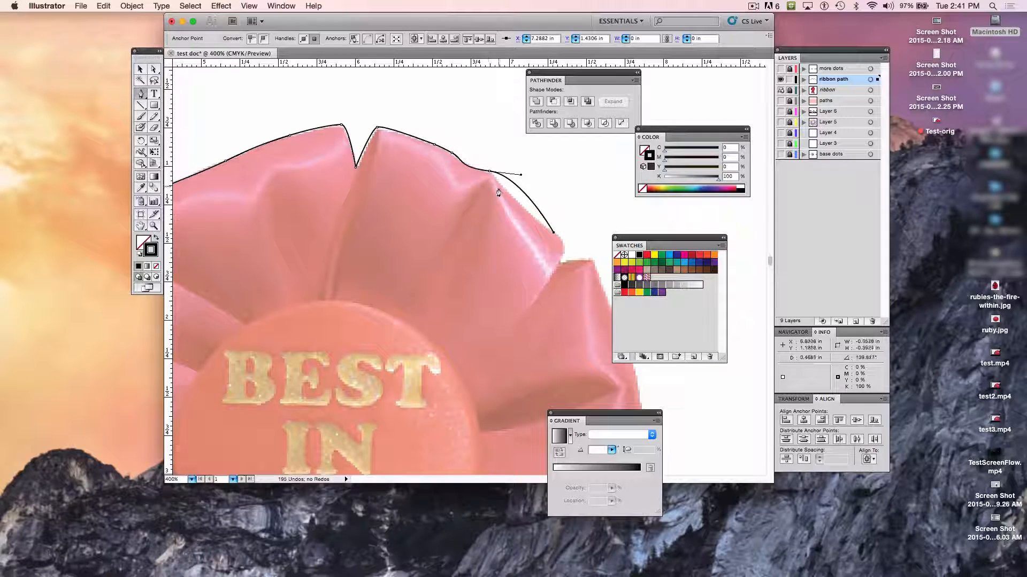
key("super+z")
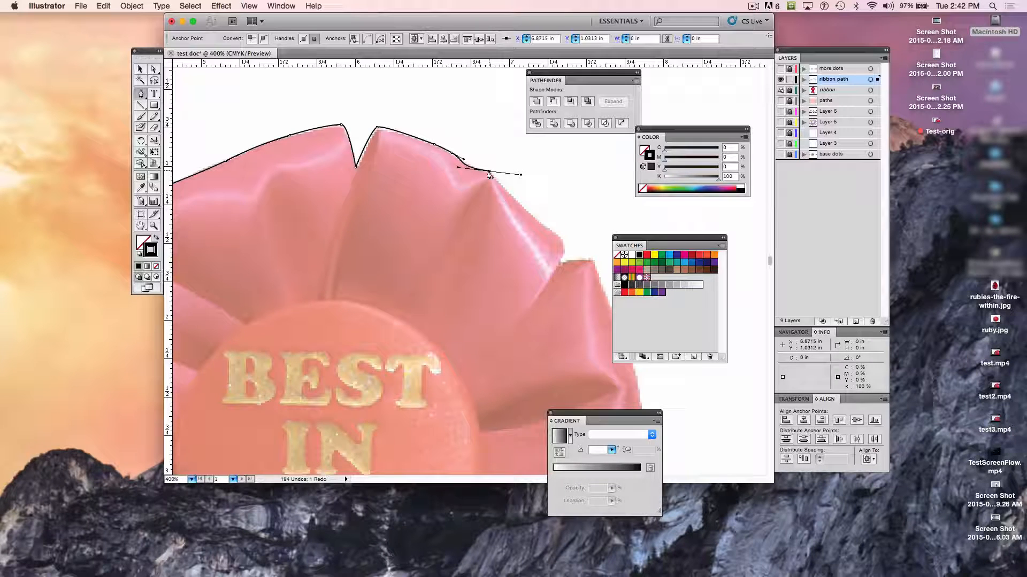
- Remove the last anchor's outgoing handle and continue down the fold's outer edge with a smooth anchor at about X 7.30 in, Y 1.43 in
left_click(489, 174)
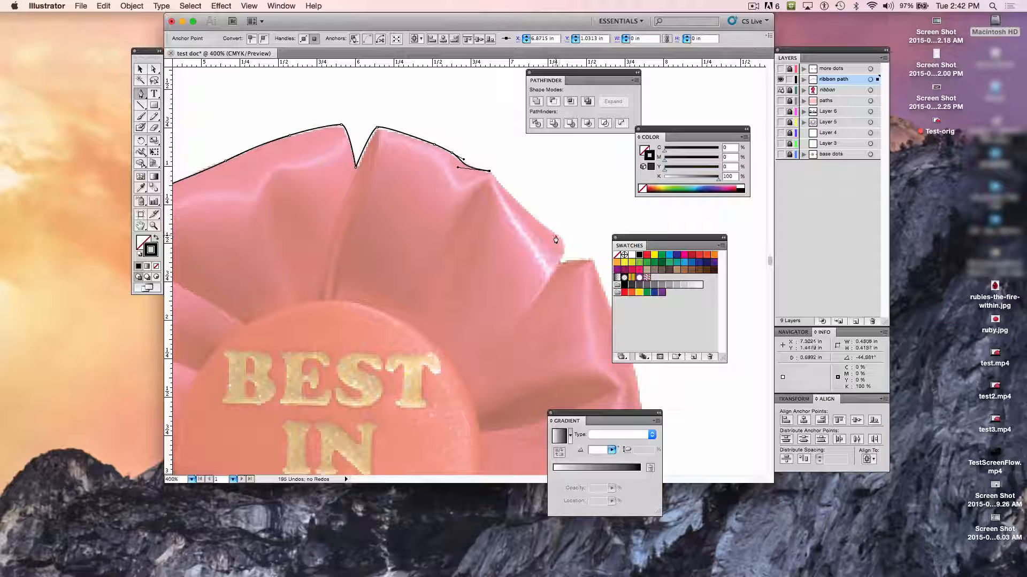
left_click_drag(555, 234, 579, 247)
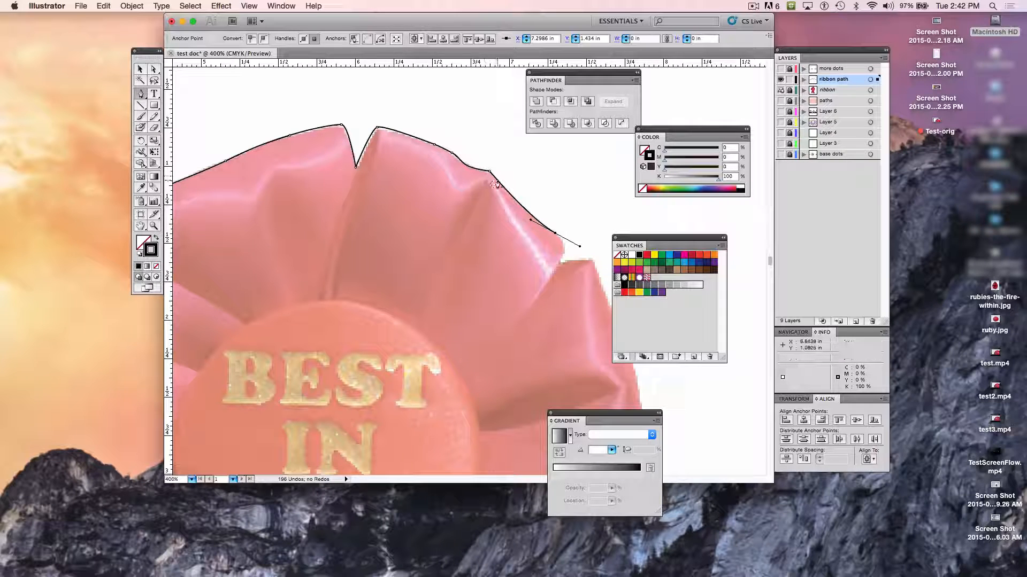
left_click(560, 264)
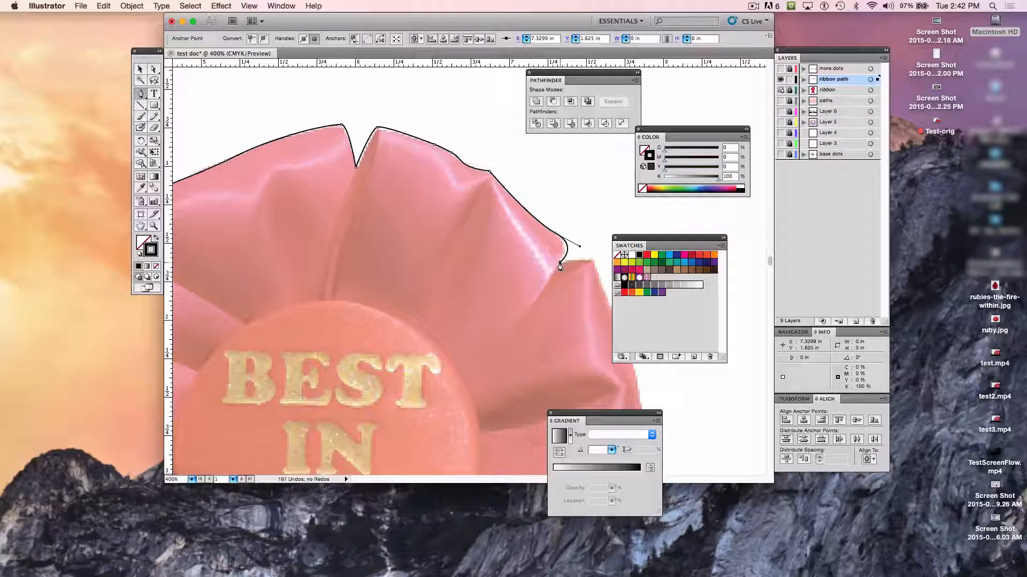
key("super+z")
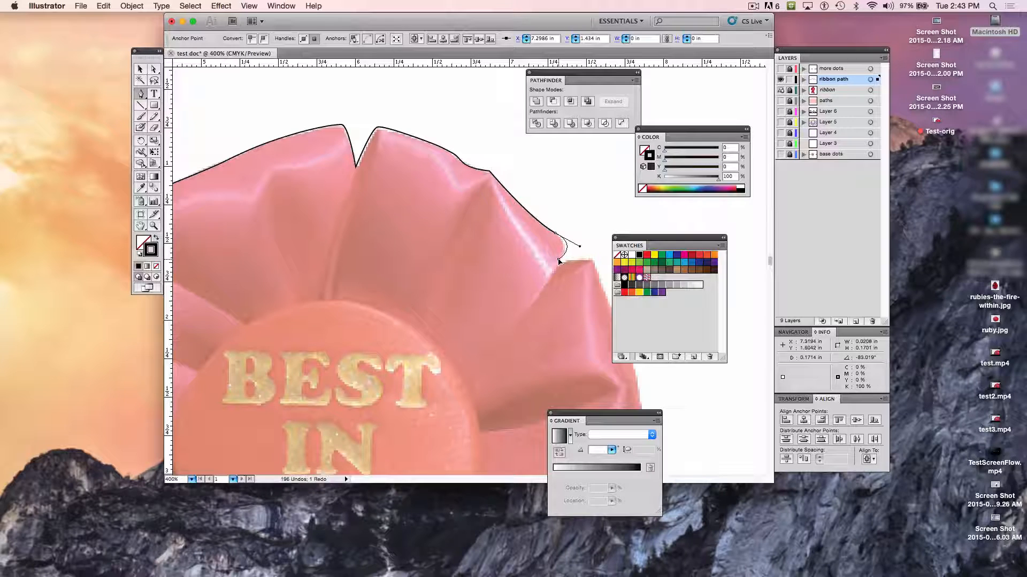
left_click(559, 260)
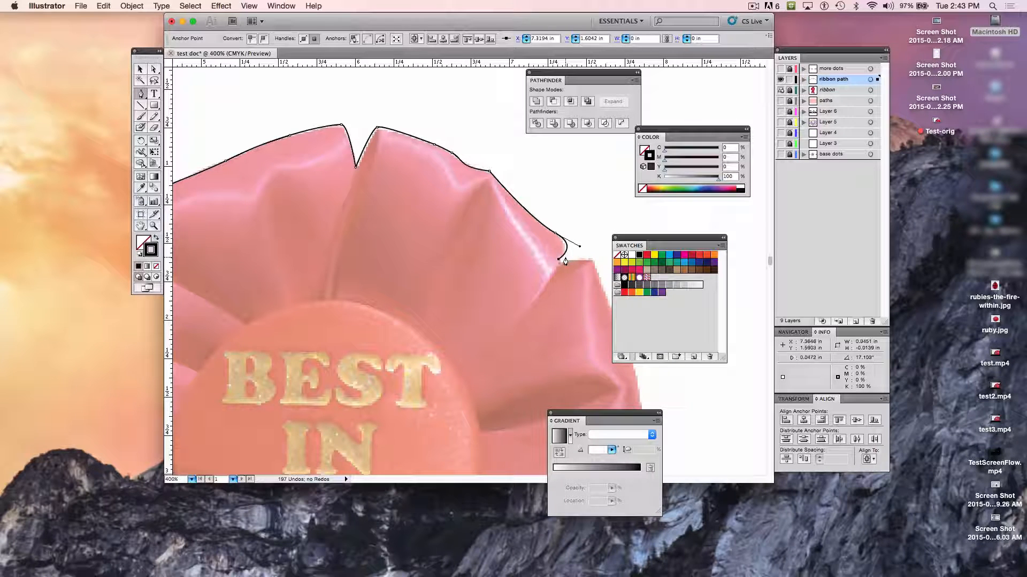
key("super+z")
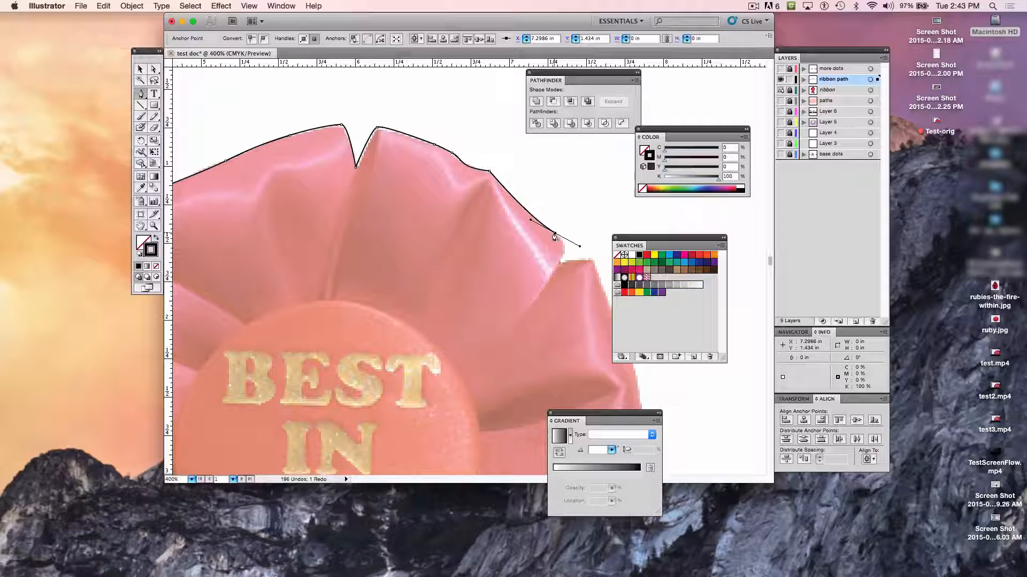
- Remove the last anchor's outgoing handle and curve the path into the next notch with an anchor at about X 7.32 in, Y 1.63 in
left_click(554, 235)
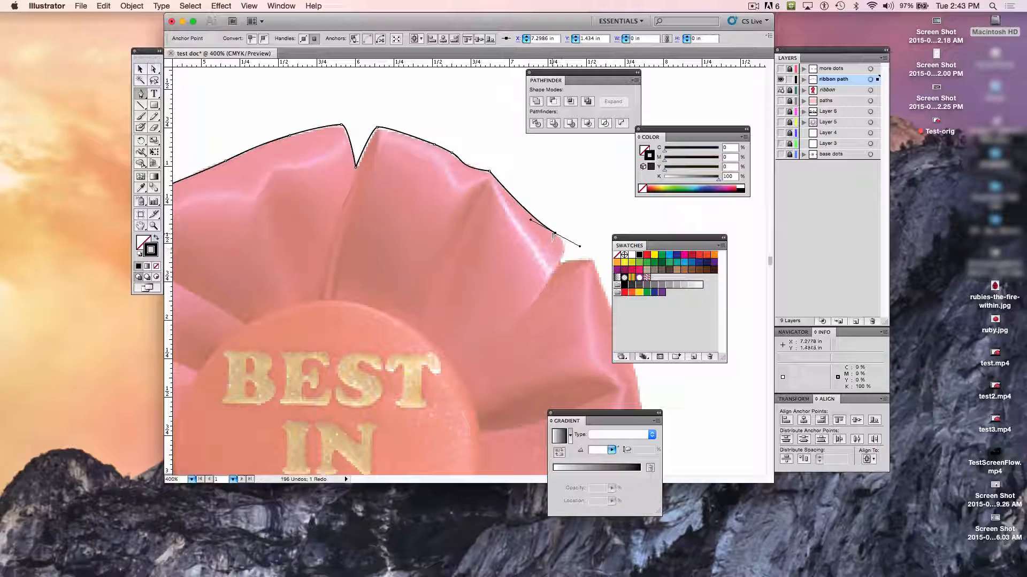
left_click(555, 236)
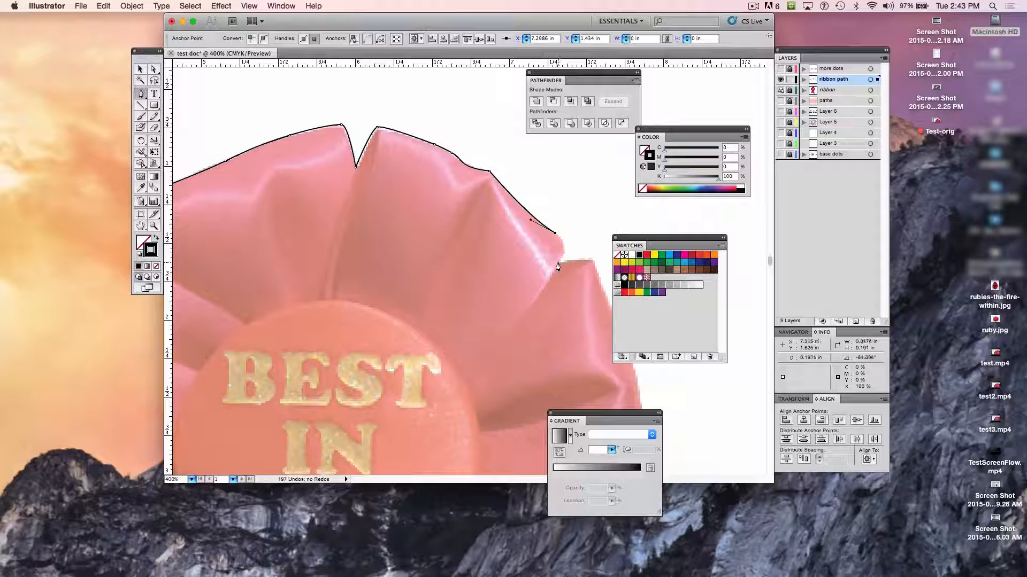
left_click_drag(558, 262, 543, 286)
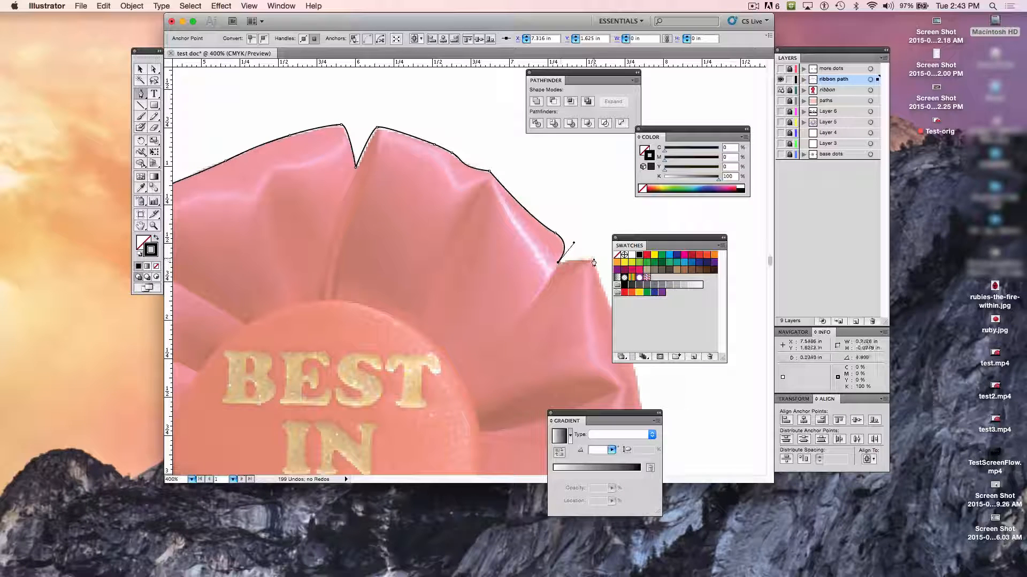
- Add an anchor at the next petal's tip, at about X 7.54 in, Y 1.60 in, and remove its outgoing handle
left_click_drag(592, 259, 600, 259)
scroll(600, 263, "right", 3)
scroll(600, 263, "down", 1)
scroll(600, 263, "down", 10)
scroll(600, 262, "right", 4)
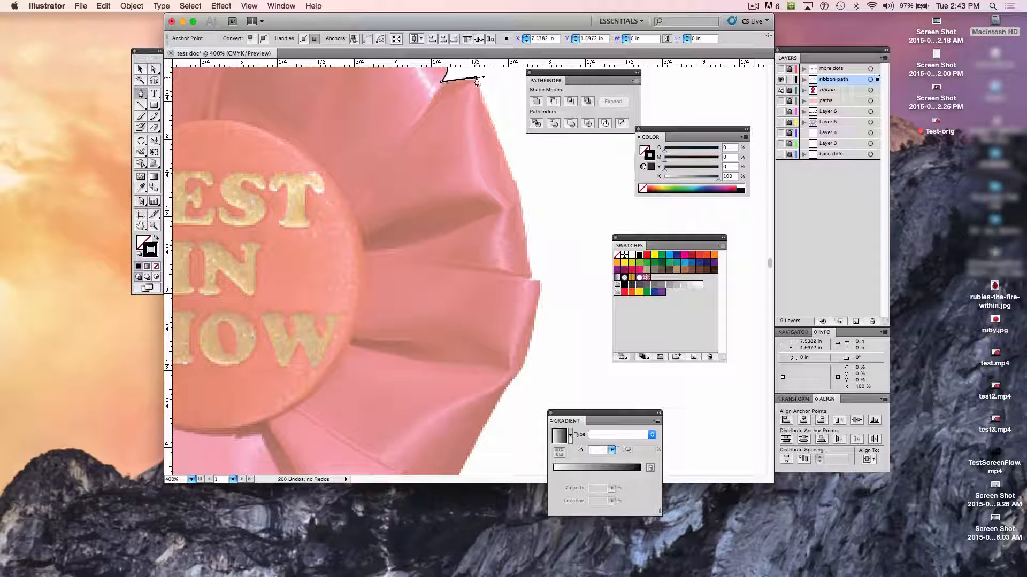
left_click(476, 79)
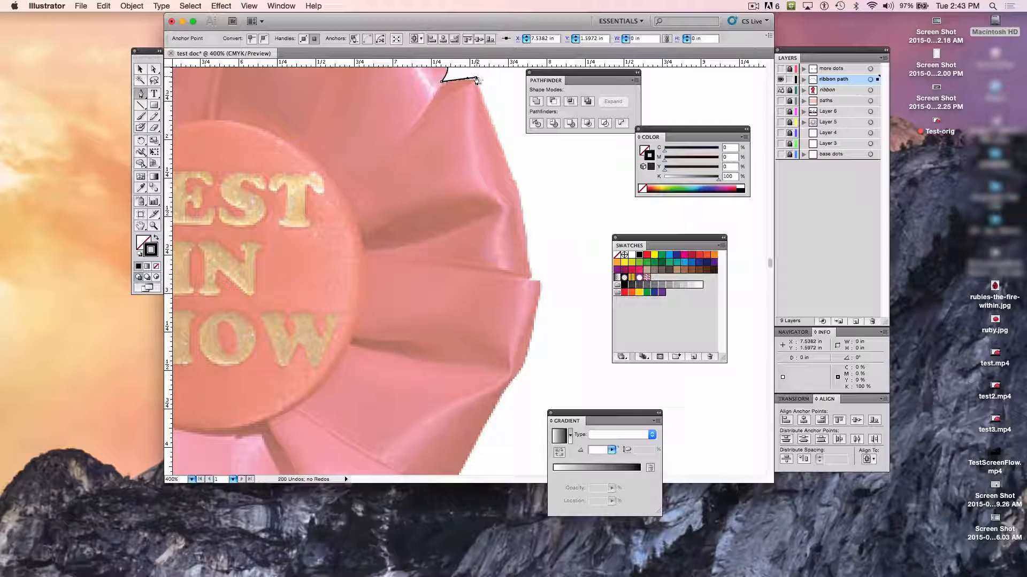
- Continue down the petal's outer edge with anchors at about X 7.80 in, Y 2.28 in and X 7.85 in, Y 2.51 in, removing the second's outgoing handle
left_click(515, 185)
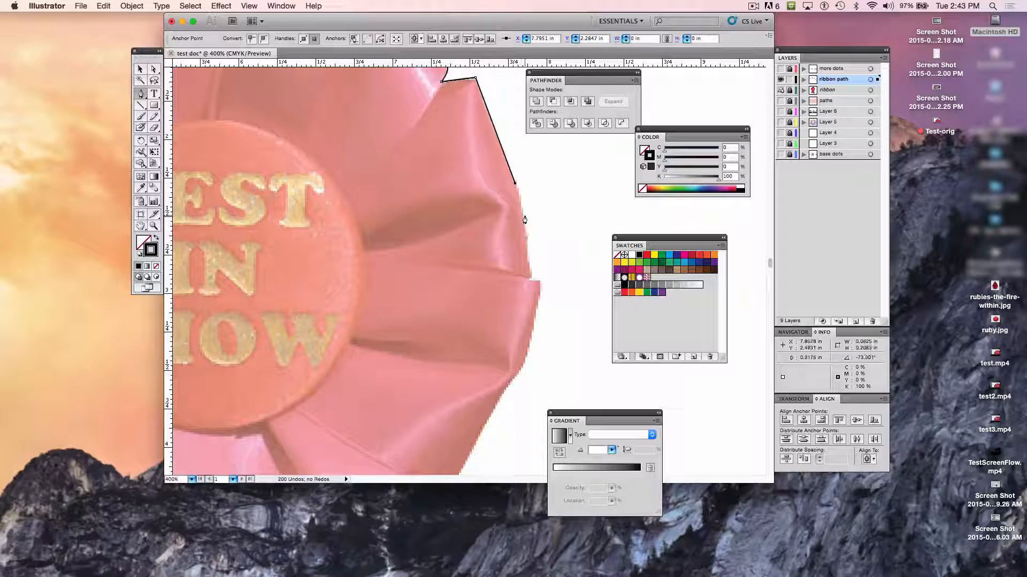
left_click_drag(524, 218, 527, 234)
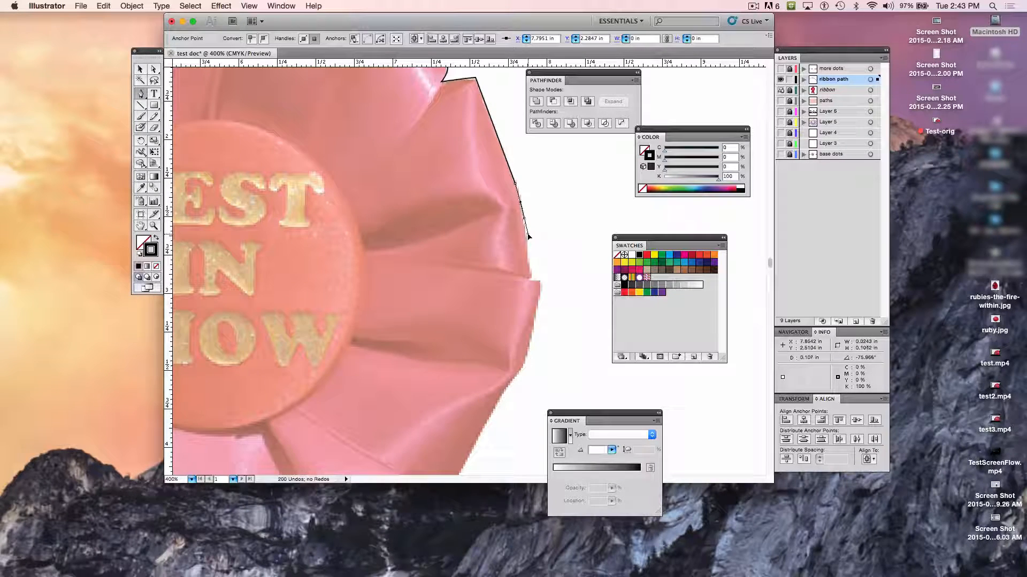
left_click(528, 236)
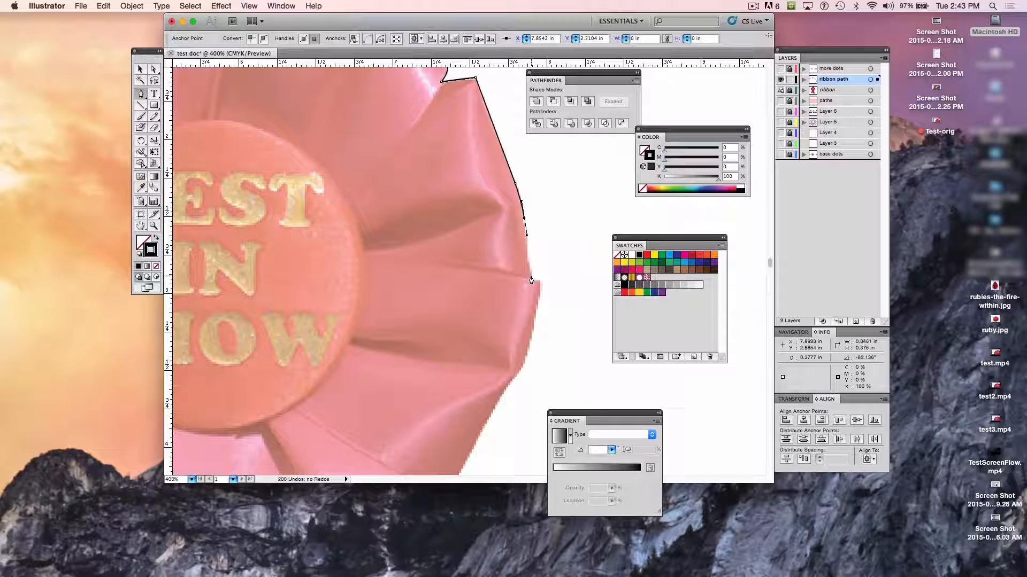
- Curve the path into the next notch at about X 7.89 in, Y 2.89 in and place the next petal's tip at about X 7.95 in, Y 2.90 in
left_click_drag(531, 278, 530, 284)
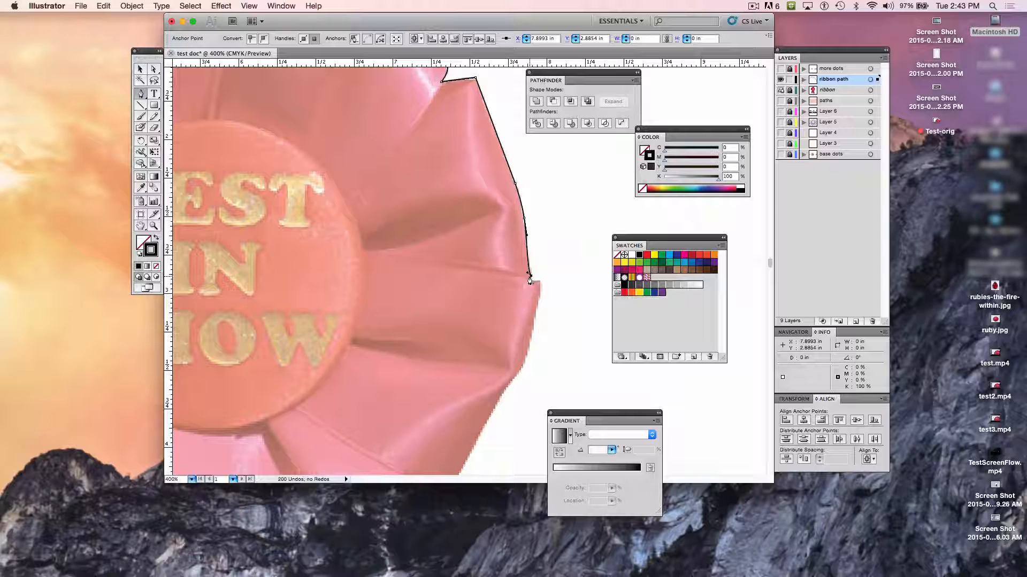
left_click(531, 283)
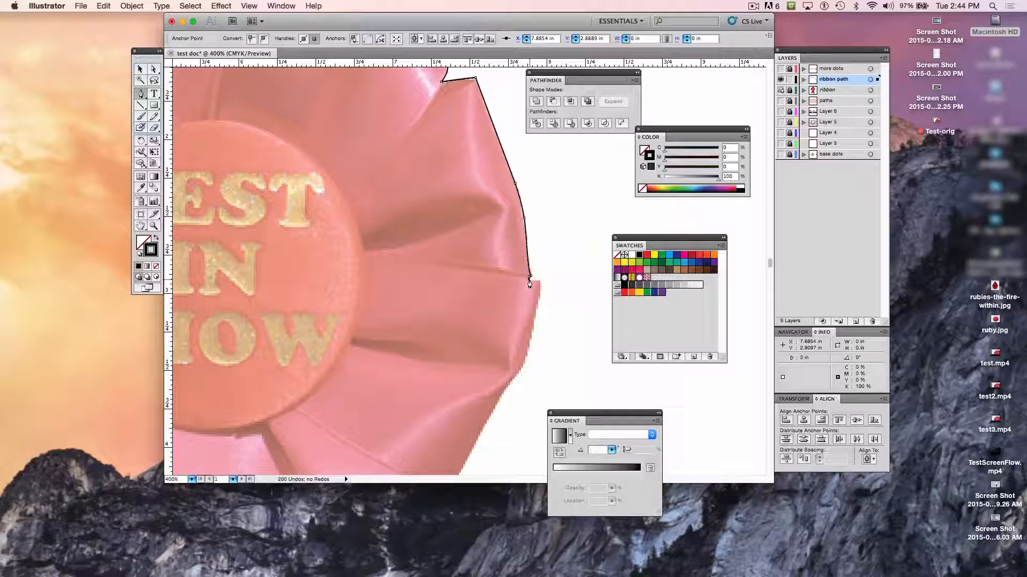
left_click(539, 280)
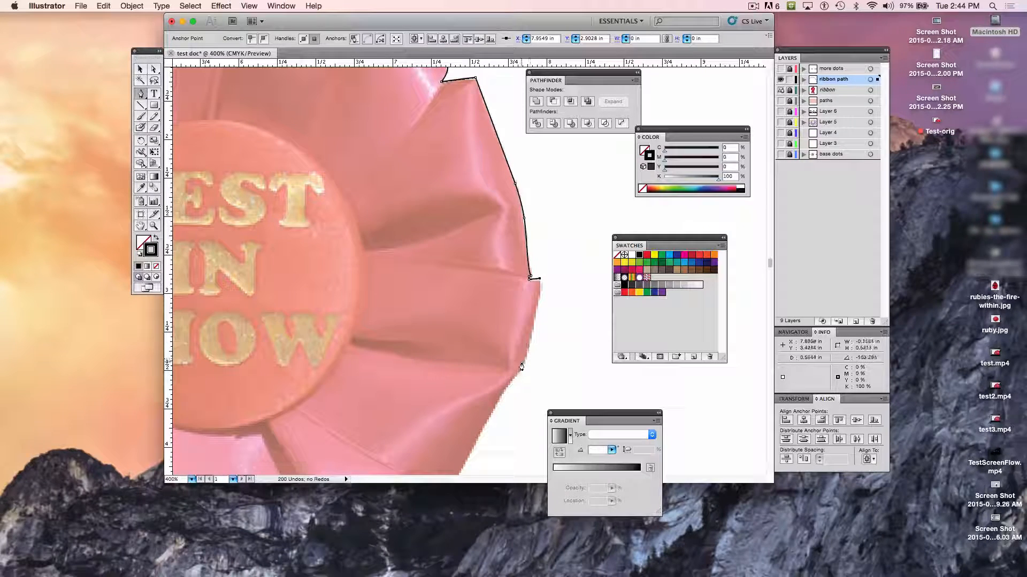
- Trace the petal's curved outer edge with a smooth anchor at about X 7.84 in, Y 3.45 in and another halfway to its lower corner
left_click_drag(523, 364, 515, 375)
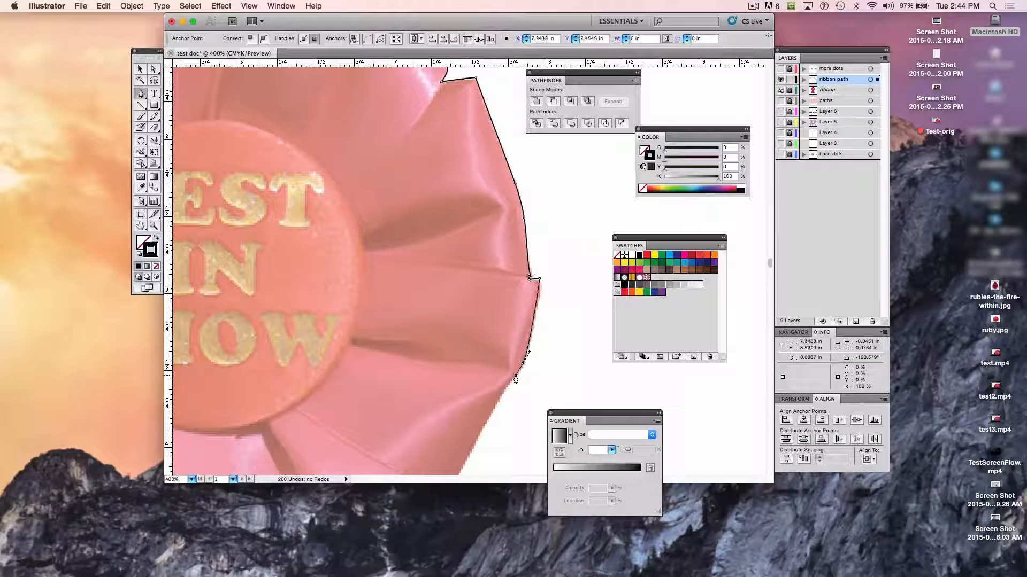
scroll(473, 440, "down", 5)
scroll(473, 440, "left", 1)
scroll(473, 441, "down", 1)
scroll(472, 441, "left", 1)
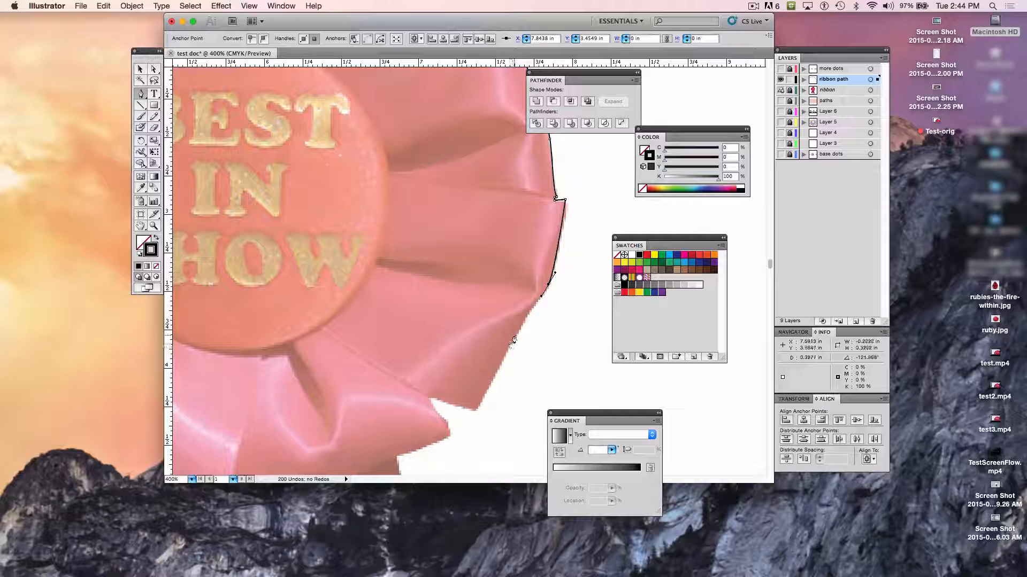
left_click_drag(515, 338, 502, 360)
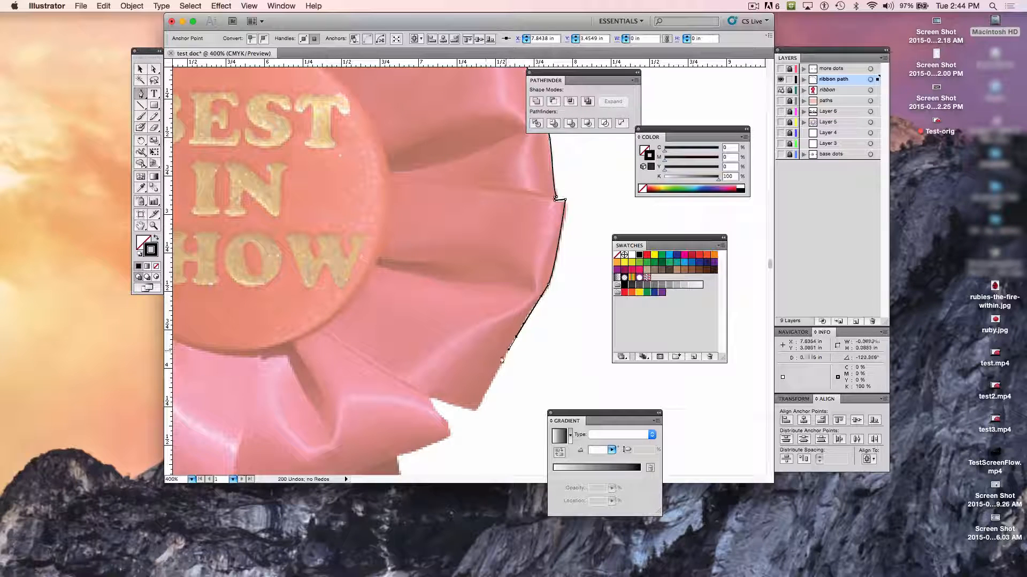
- Add anchors at the petal's lower corner (X 7.39, Y 4.27 in), the notch (X 7.08, Y 4.18 in) and the next fold's edge (X 7.16, Y 4.34 in)
left_click(478, 410)
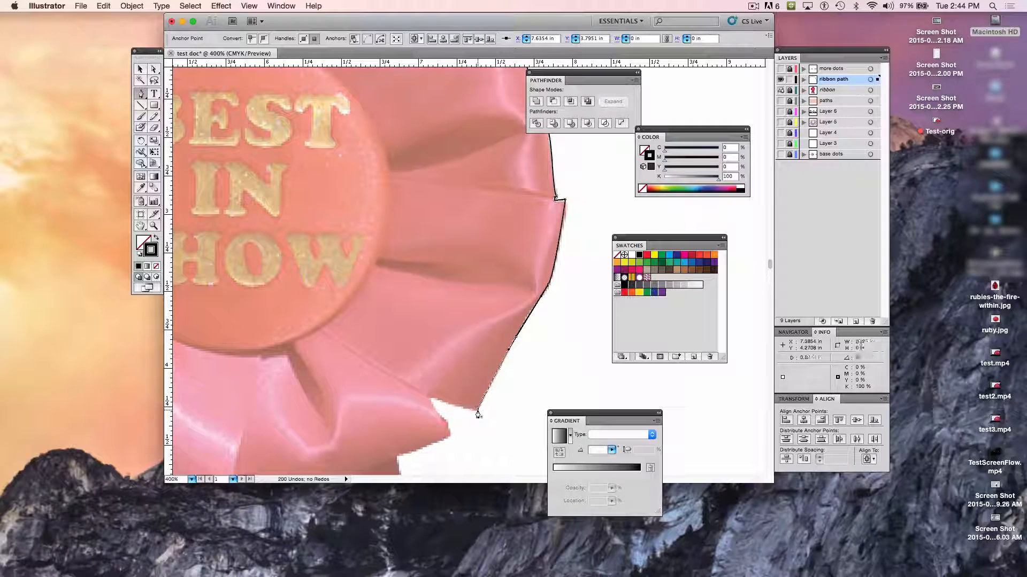
left_click(430, 397)
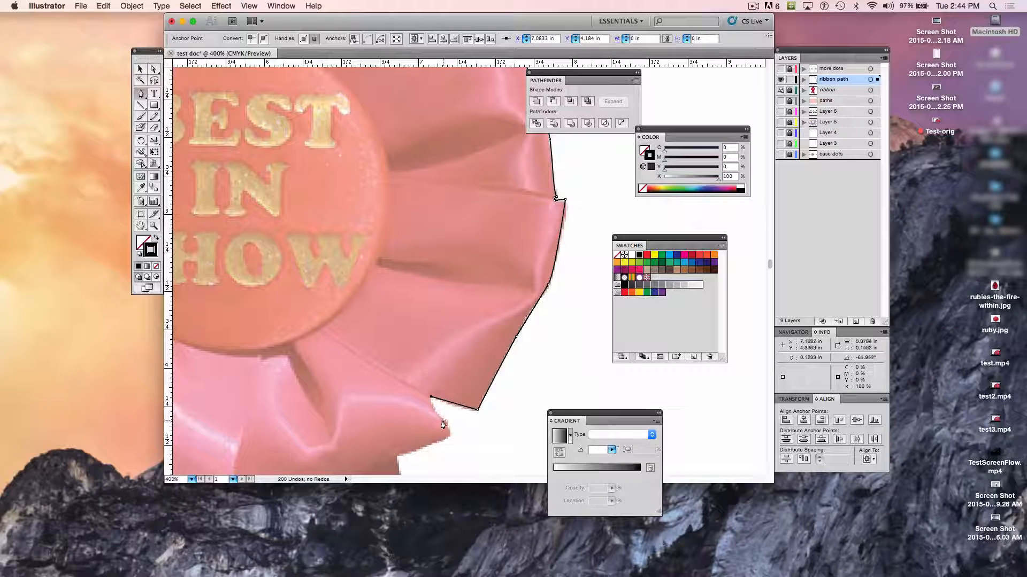
left_click(443, 422)
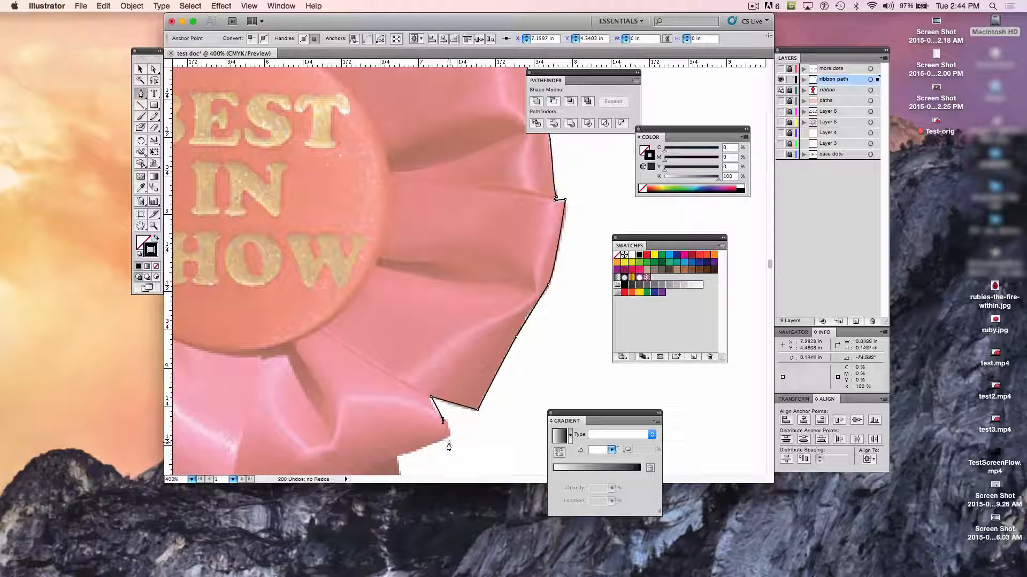
- Try to curve the path around the lower fold's tip with a smooth anchor at about X 7.20 in, Y 4.48 in, and undo it
left_click_drag(449, 447, 408, 498)
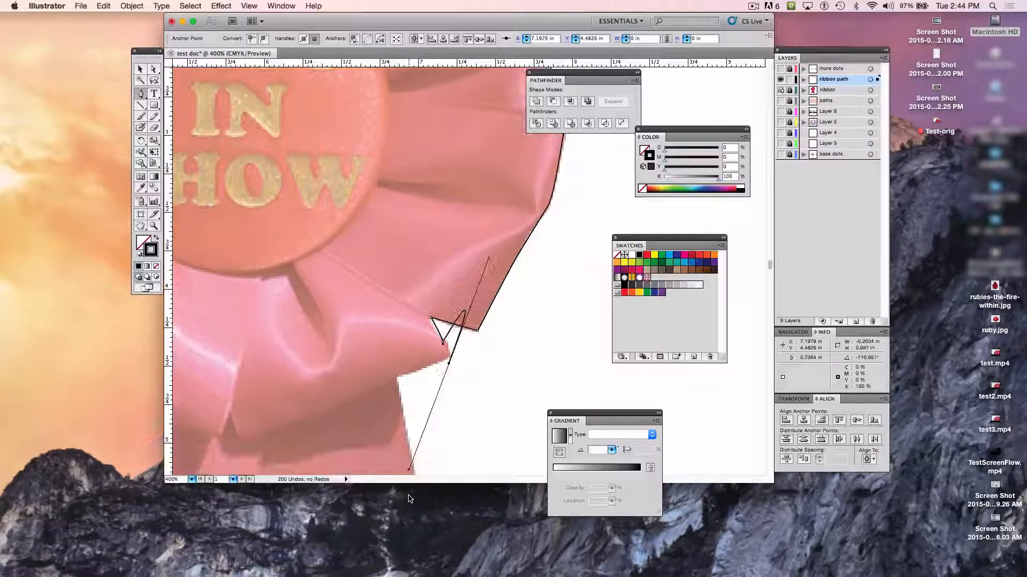
key("super+z")
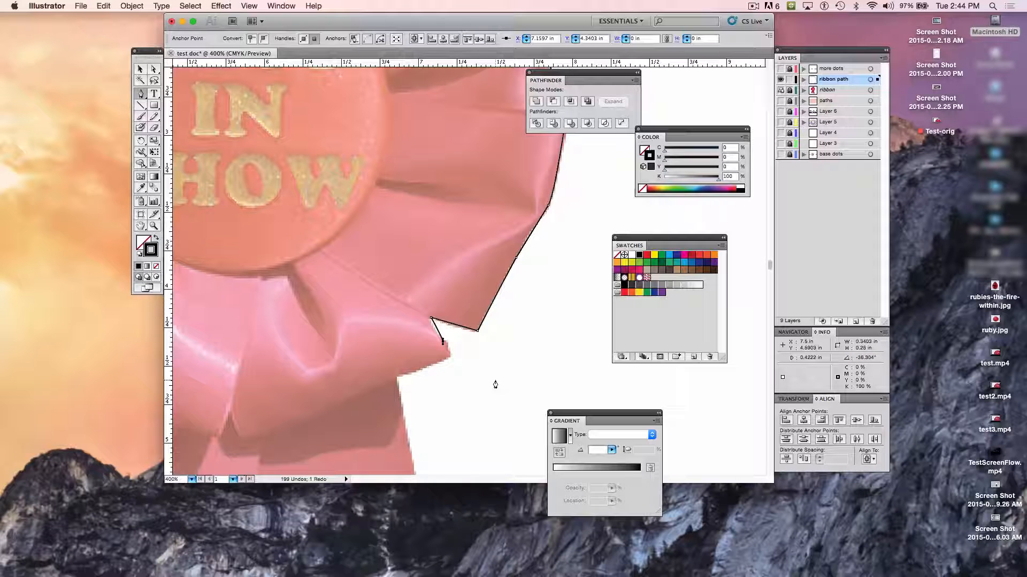
key("z")
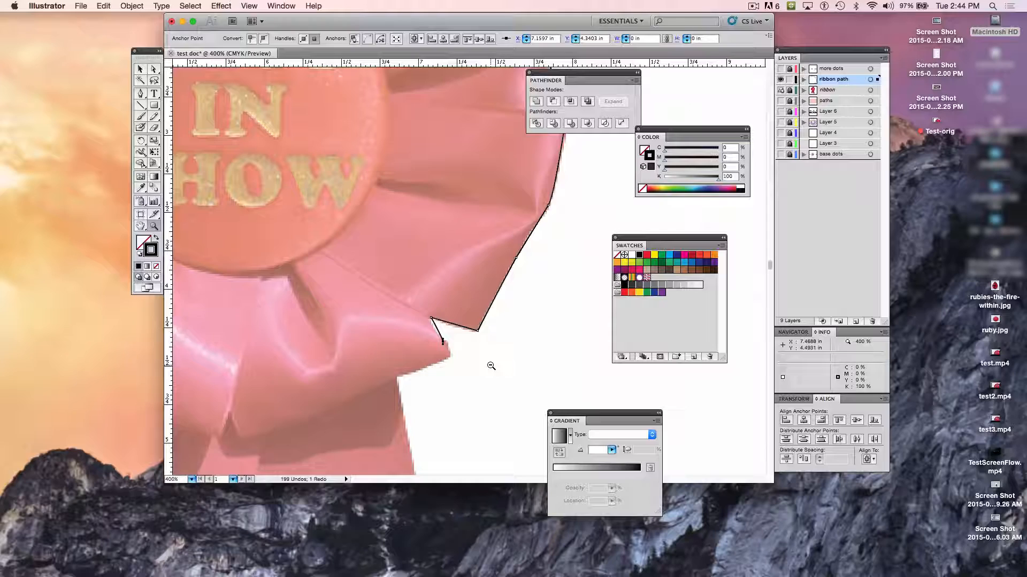
left_click(491, 366, "alt")
left_click(491, 366, "alt")
left_click(491, 366, "alt")
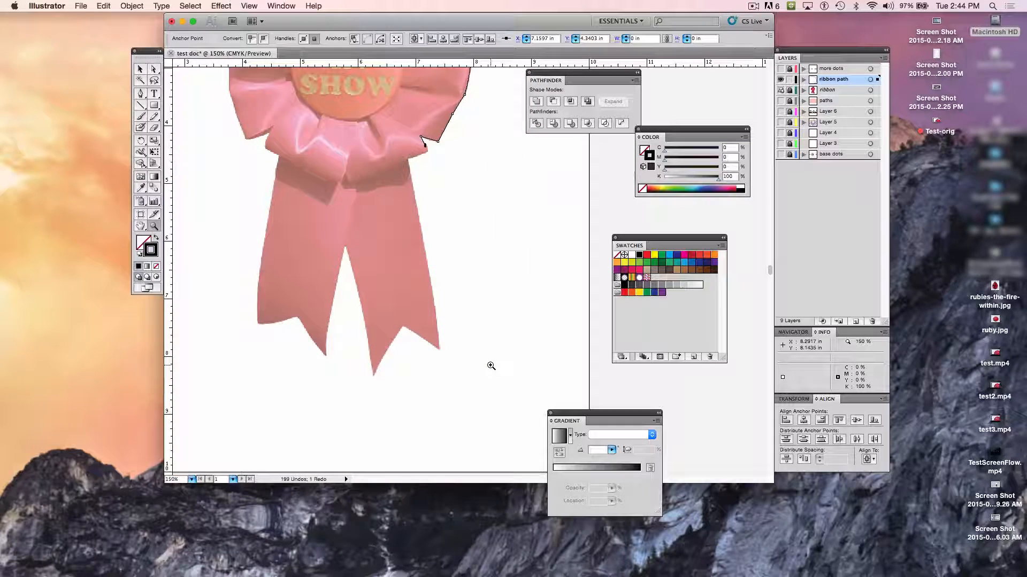
scroll(491, 366, "up", 5)
scroll(491, 366, "left", 3)
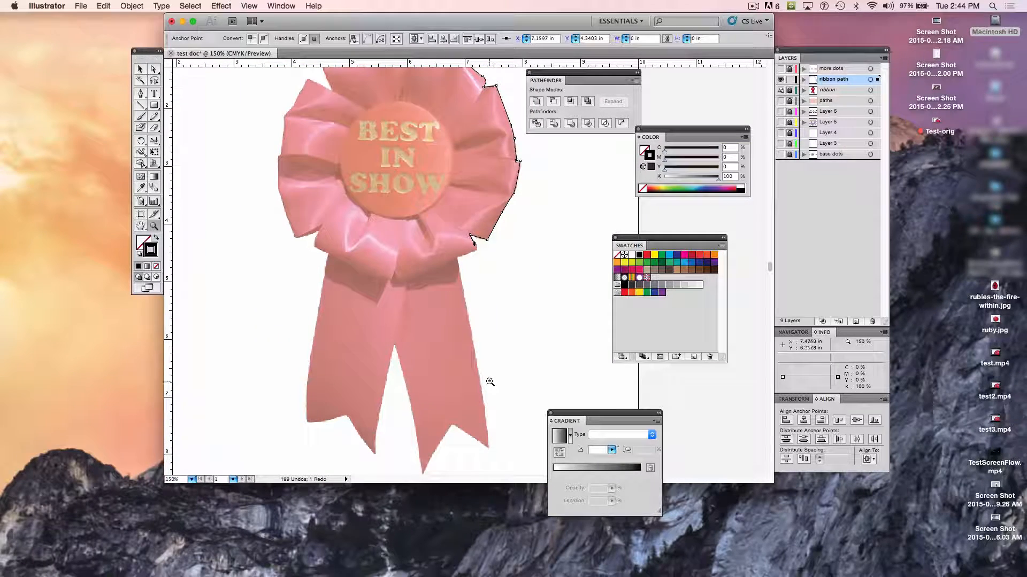
left_click(490, 382, "alt")
scroll(488, 321, "up", 4)
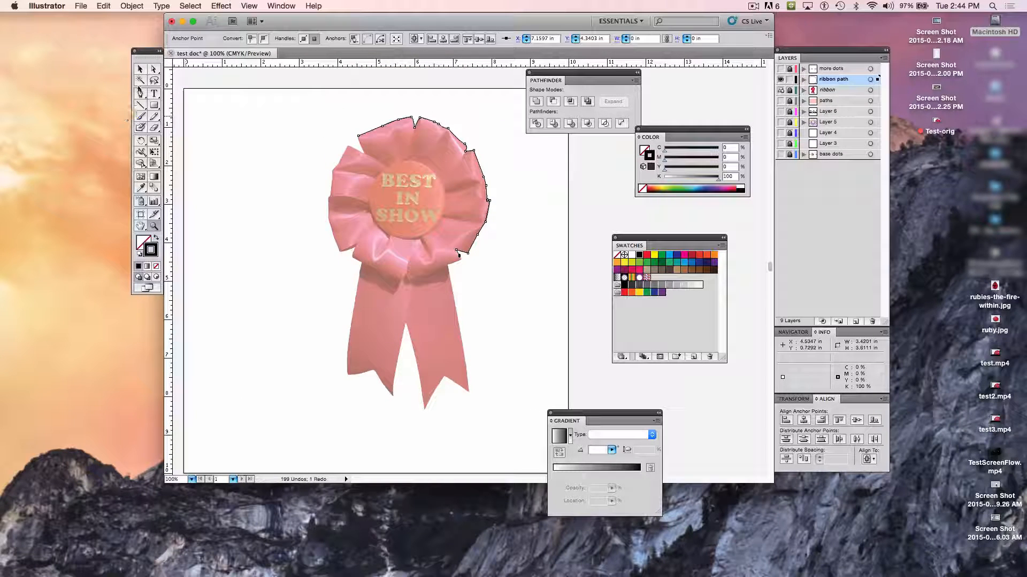
left_click(139, 92)
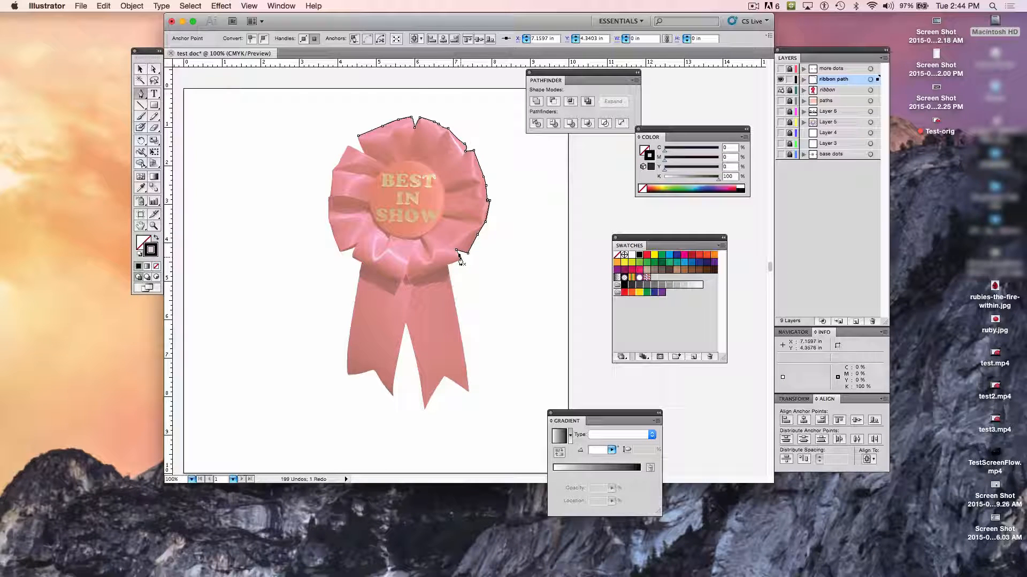
key("super+equal")
key("super+equal")
key("super+equal")
key("super+equal")
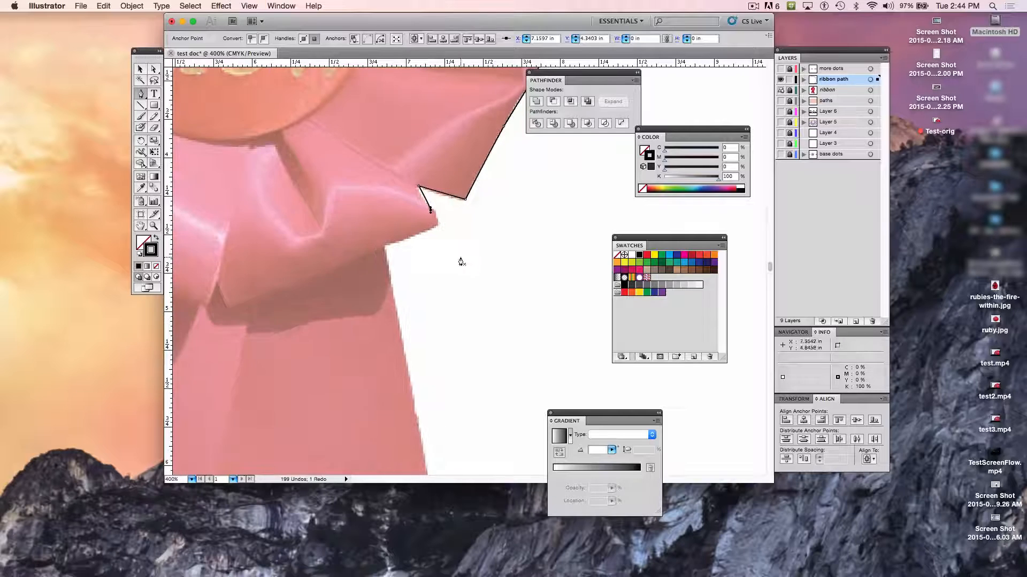
- Reselect the outline with Direct Selection, resume it from its open end with the Pen tool, and add a smooth anchor at about X 7.14 in, Y 4.46 in
left_click(139, 68)
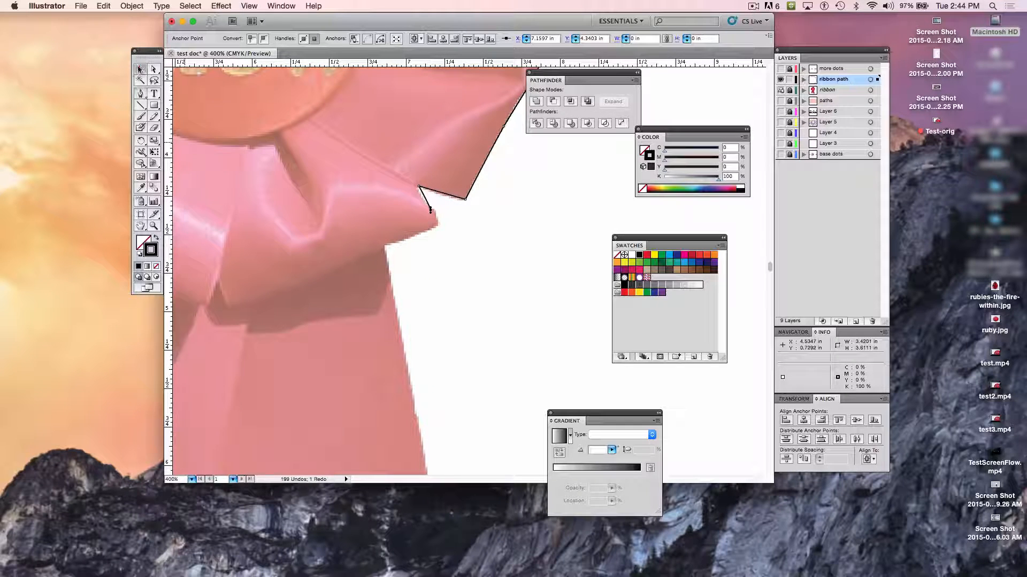
left_click(513, 242)
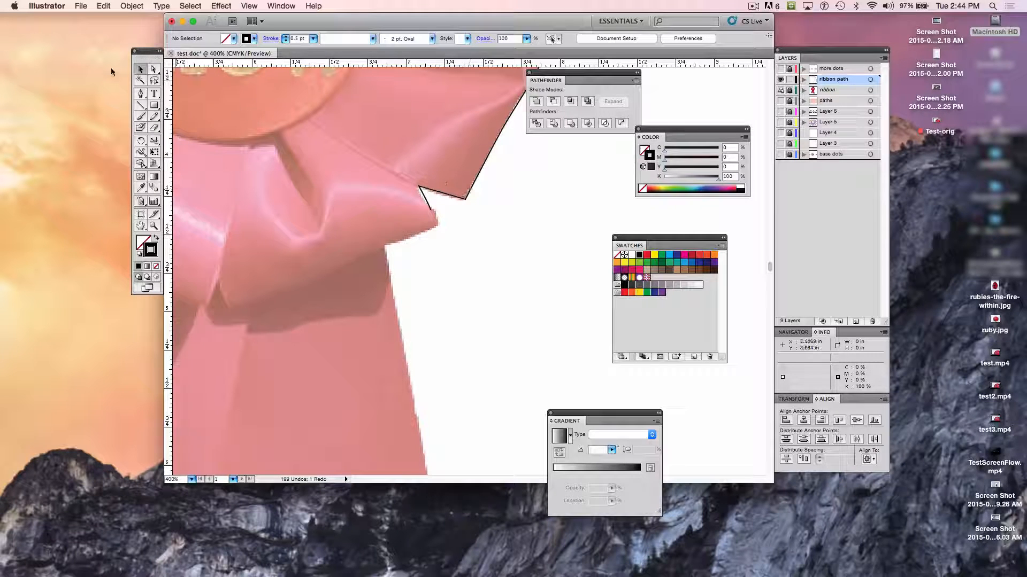
left_click(155, 70)
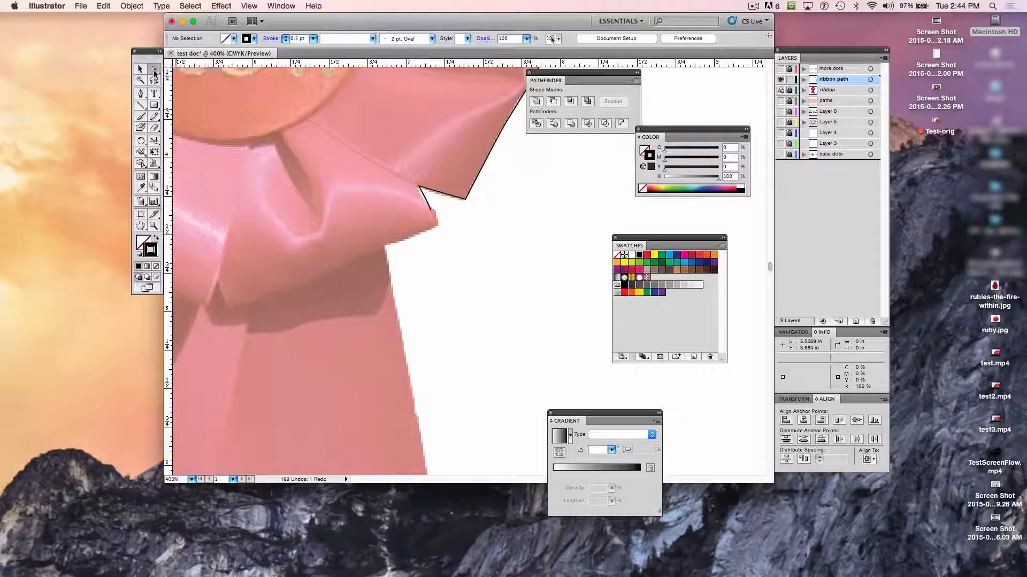
left_click(479, 175)
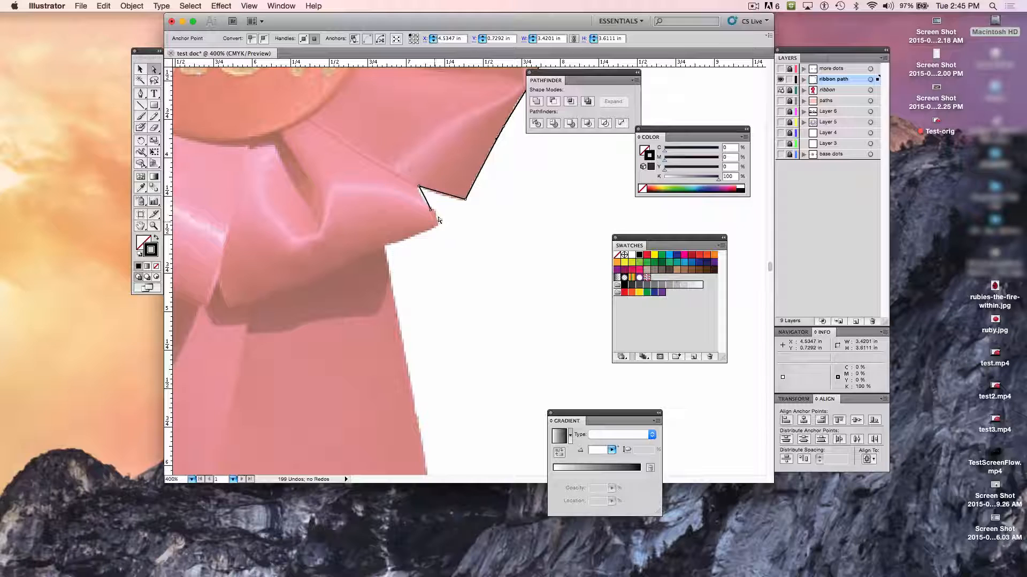
left_click(142, 94)
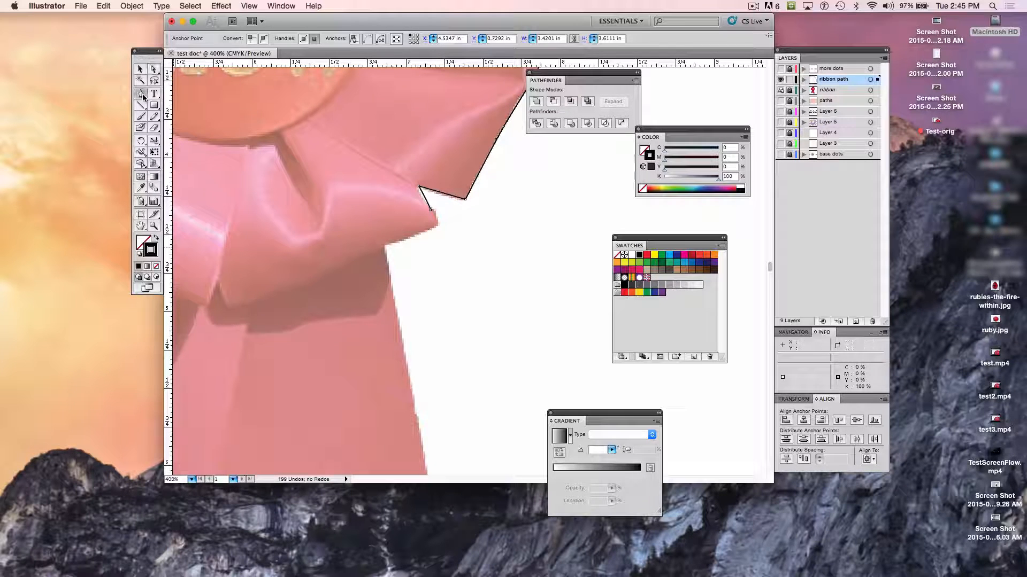
left_click(431, 210)
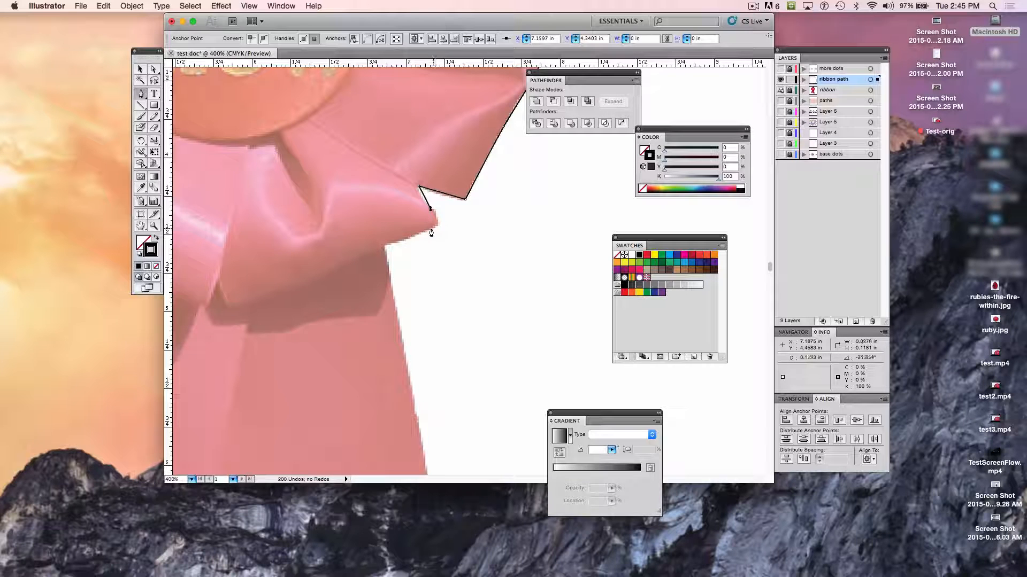
mouse_move(428, 229)
left_mouse_down()
mouse_move(404, 238)
mouse_move(436, 236)
mouse_move(417, 234)
left_mouse_up()
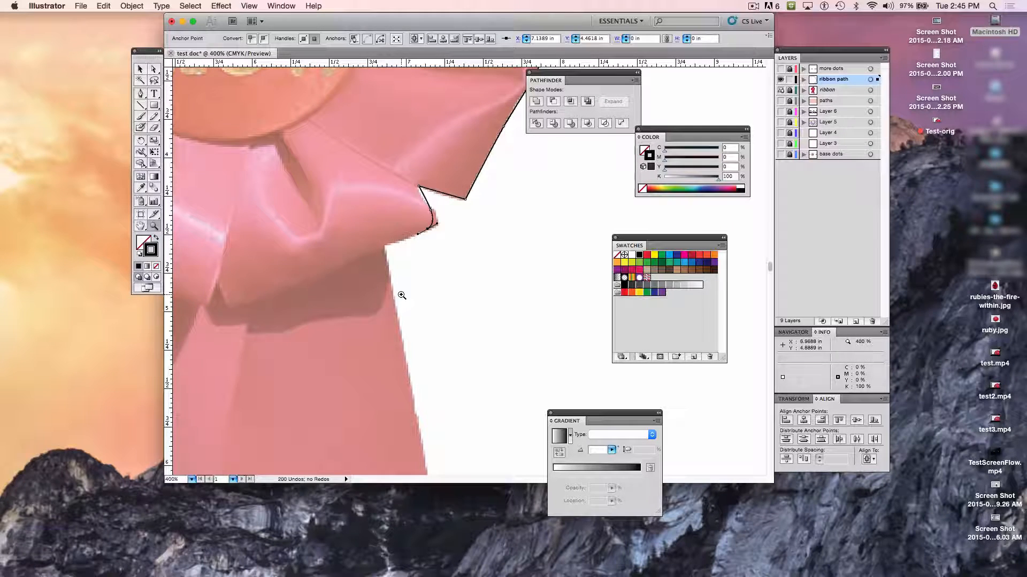
- Resume the path from its last anchor and trace the fold's underside to an anchor at the ribbon tail, about X 6.86 in, Y 4.54 in
left_click(427, 291, "alt+super")
left_click(427, 291, "alt+super")
left_click(426, 291, "alt+super")
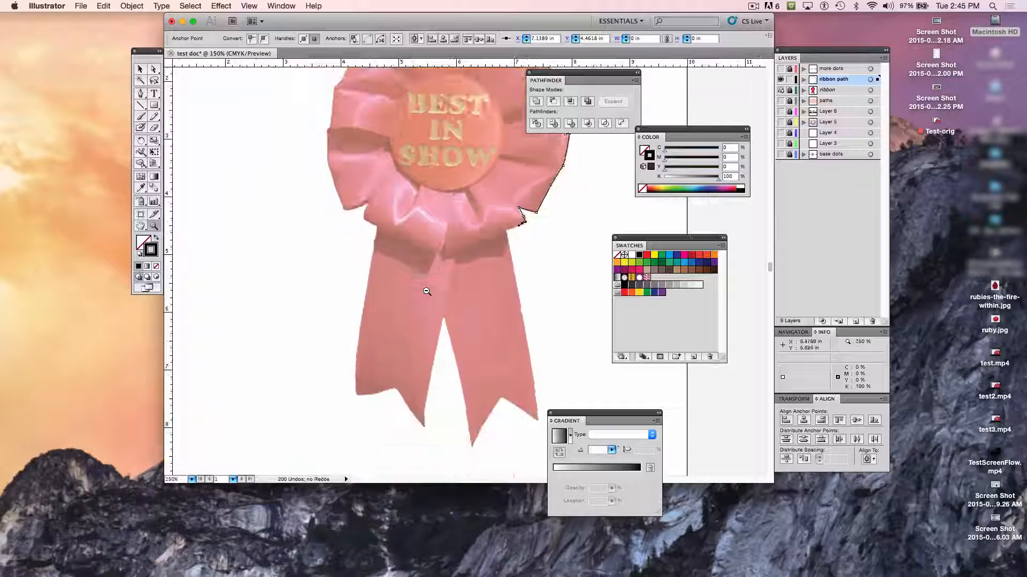
left_click(426, 291, "alt+super")
scroll(508, 254, "right", 3)
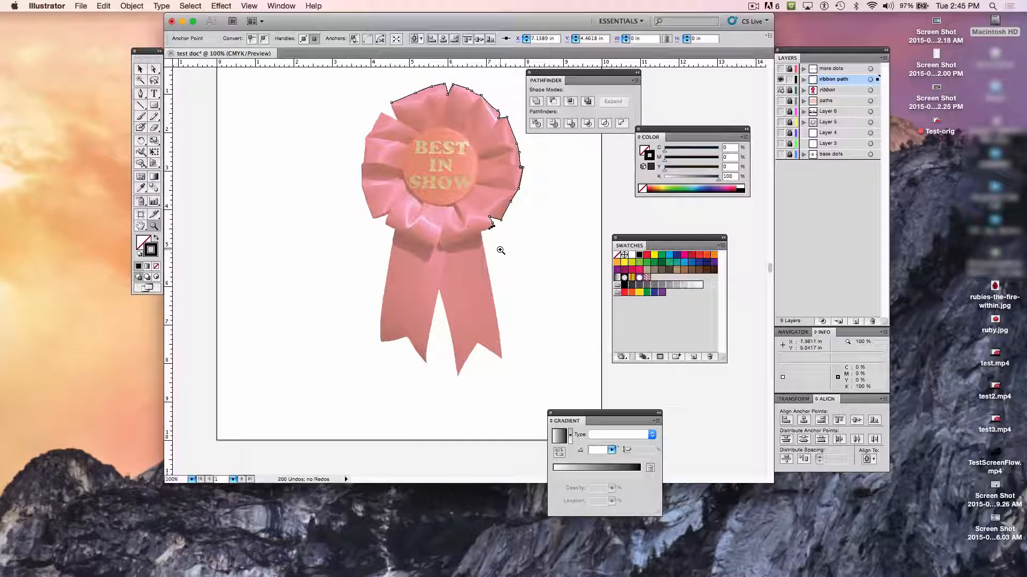
left_click(479, 231)
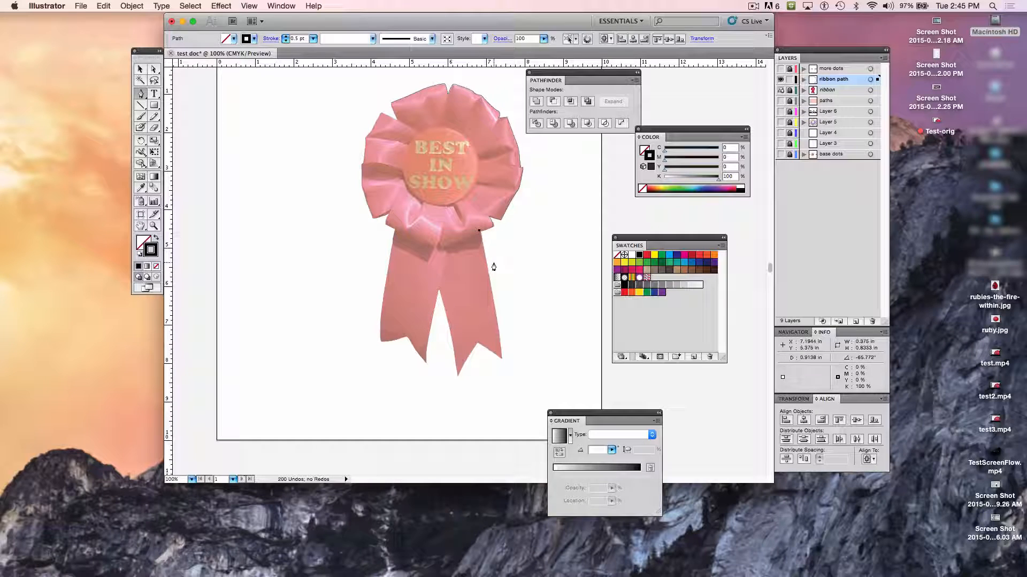
key("super+z")
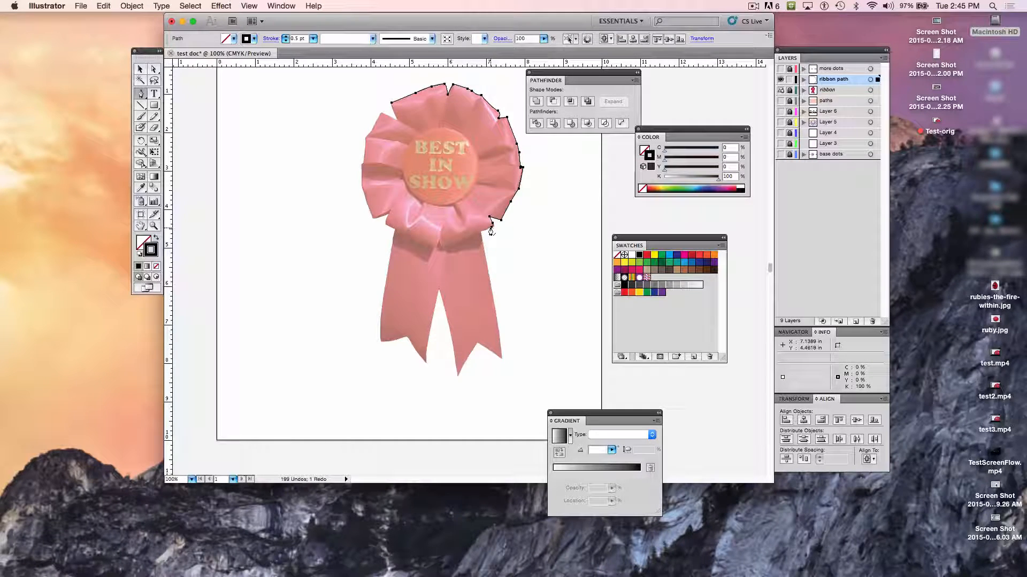
left_click_drag(490, 225, 478, 237)
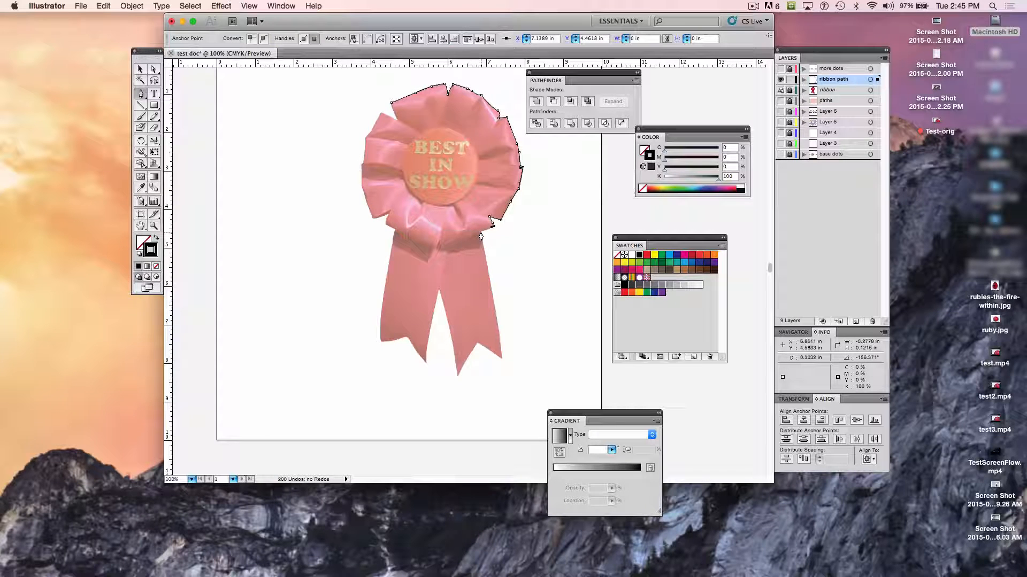
left_click(480, 231)
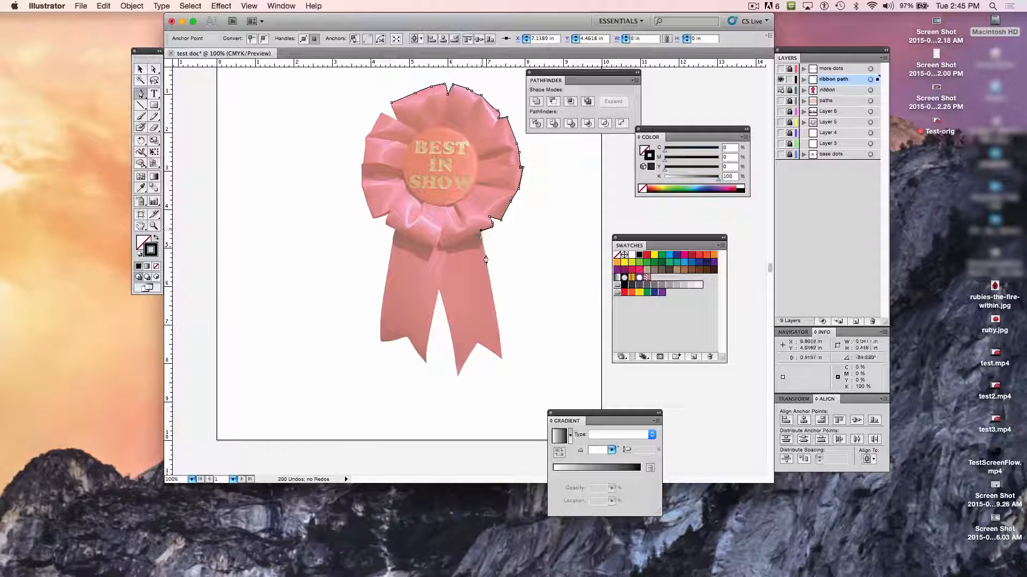
- Outline the right ribbon tail's end with corner anchors at about X 7.42, Y 7.88 in, X 6.79, Y 7.46 in and X 6.25, Y 8.29 in
left_click(502, 359)
left_click(478, 345)
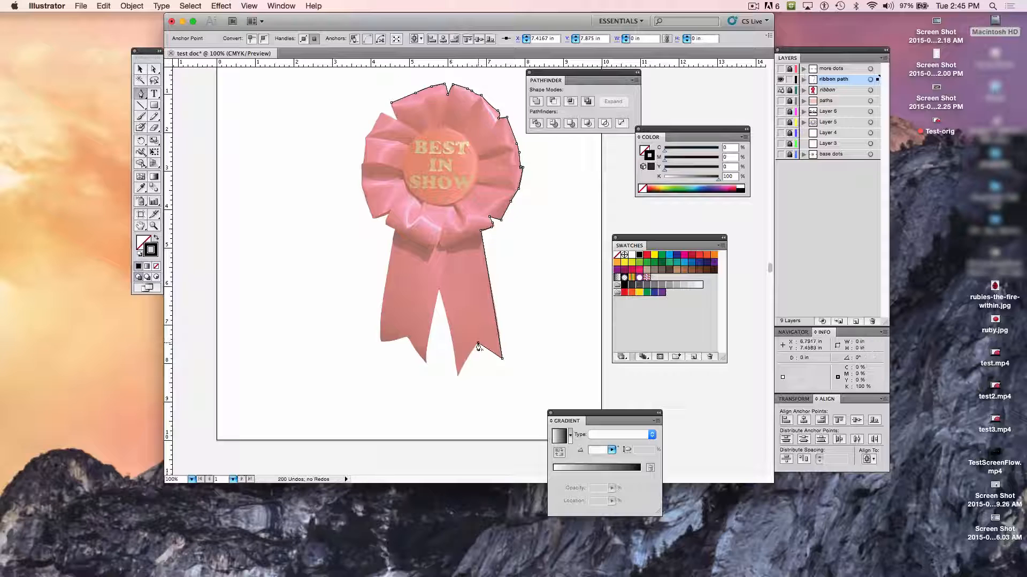
left_click(457, 374)
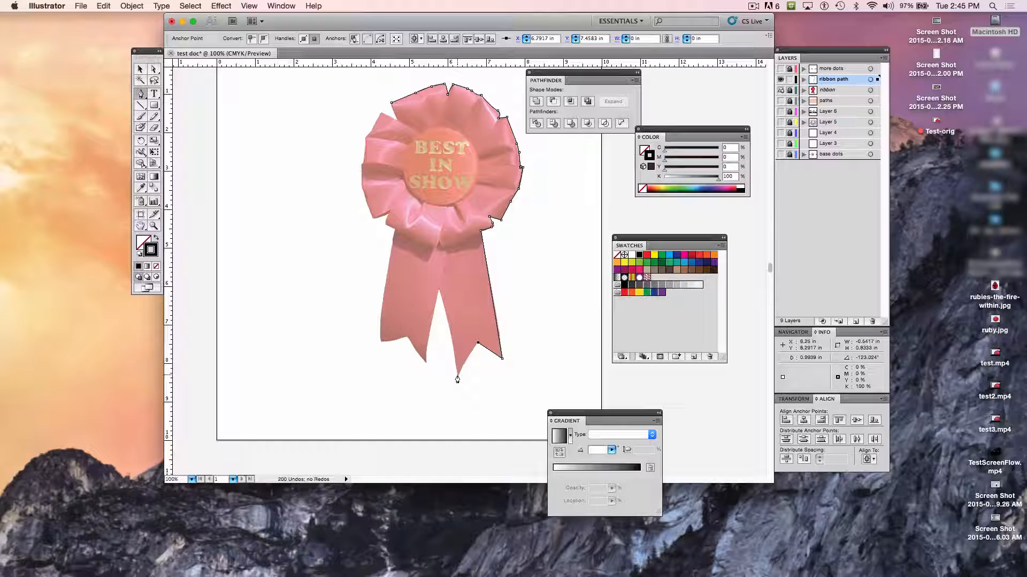
- Outline the left ribbon tail's end from the inner notch at about X 5.75, Y 6.08 in to its outer corner at X 4.26, Y 7.42 in
left_click(438, 290)
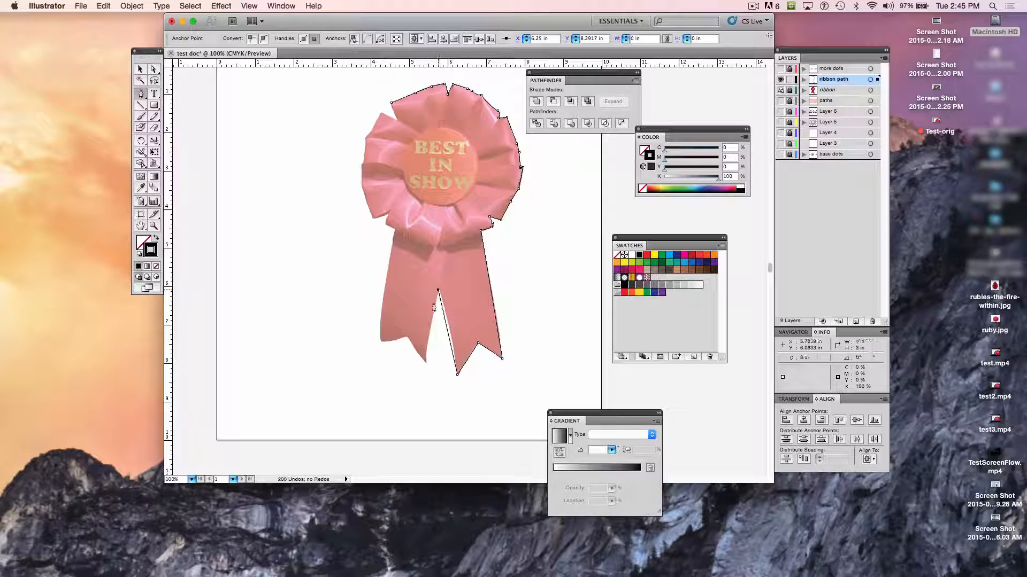
left_click(427, 361)
left_click(407, 335)
left_click_drag(407, 336, 406, 327)
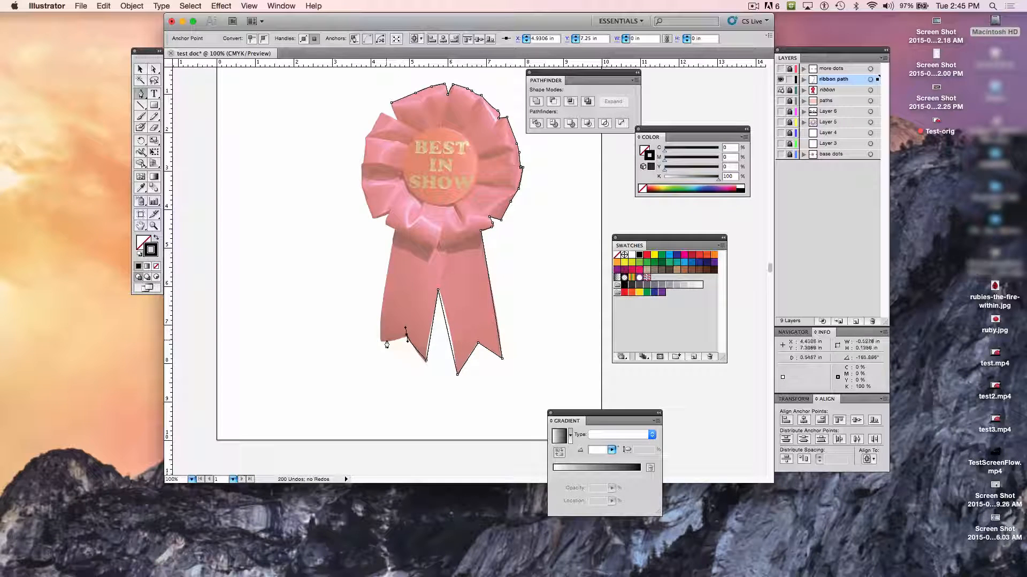
left_click(381, 341)
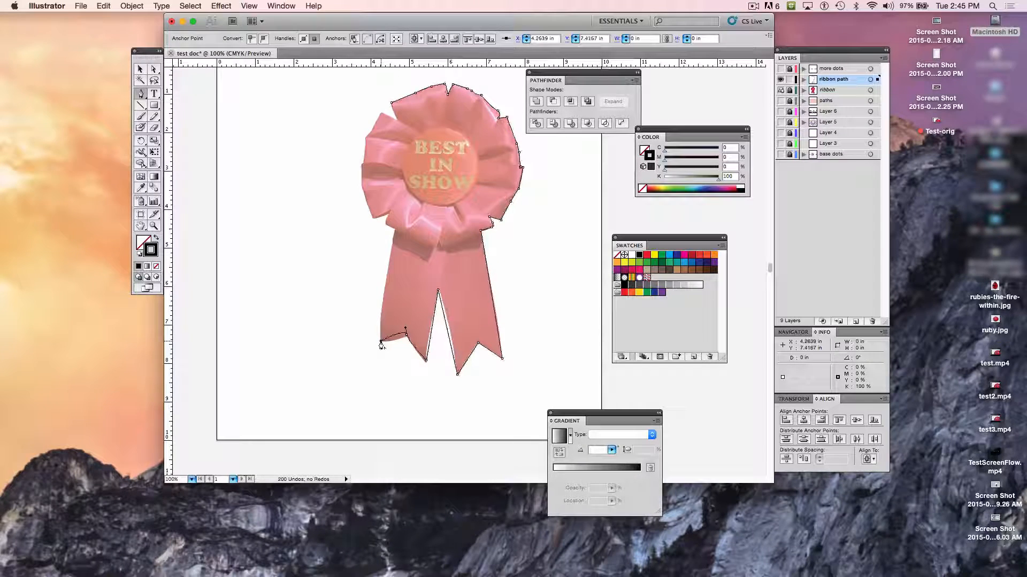
key("super+z")
left_click(381, 341)
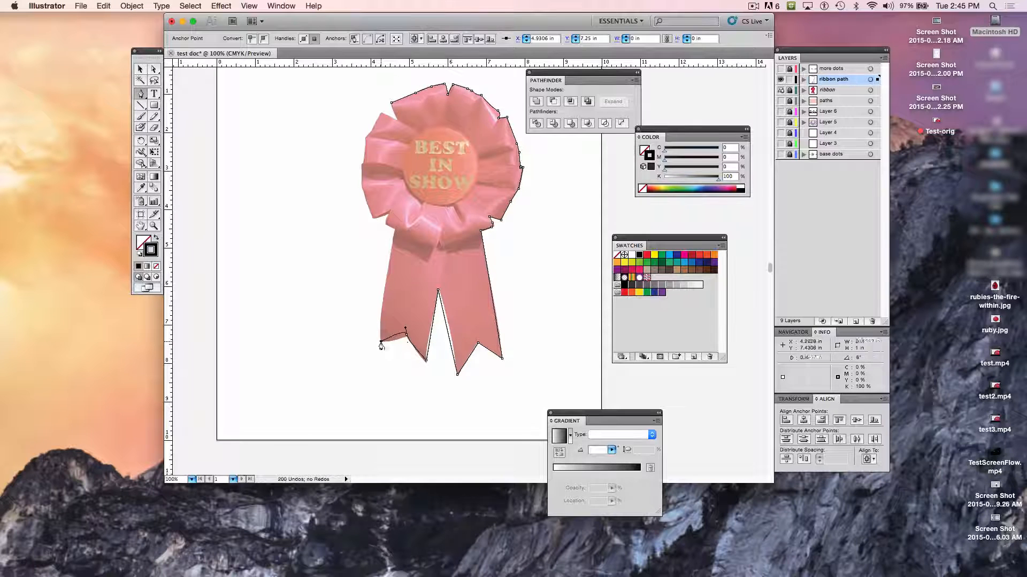
- Trace up the left tail's outer edge and around the rosette's lower-left folds to an anchor at about X 3.81, Y 2.68 in
left_click(394, 229)
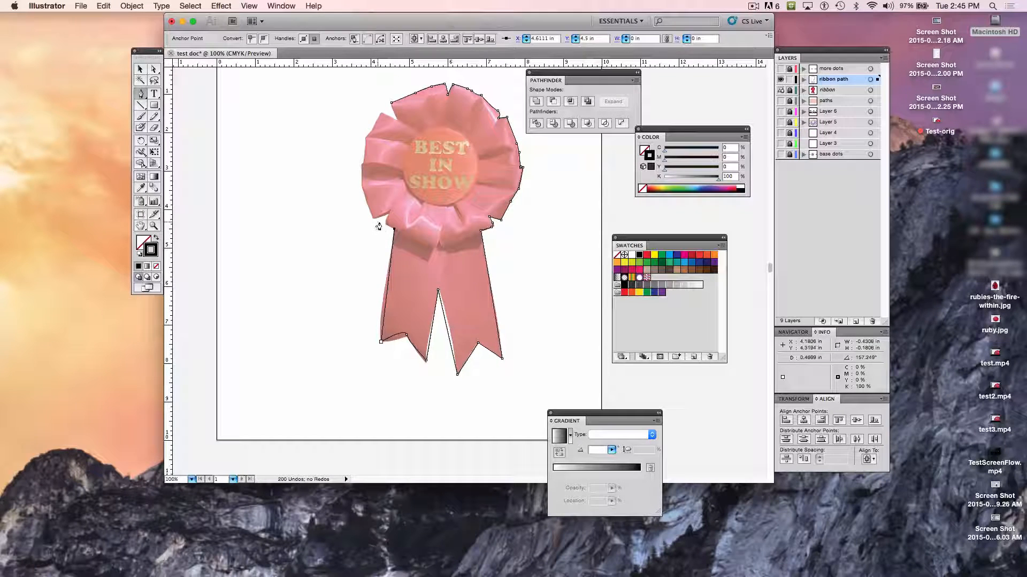
left_click_drag(387, 212, 374, 219)
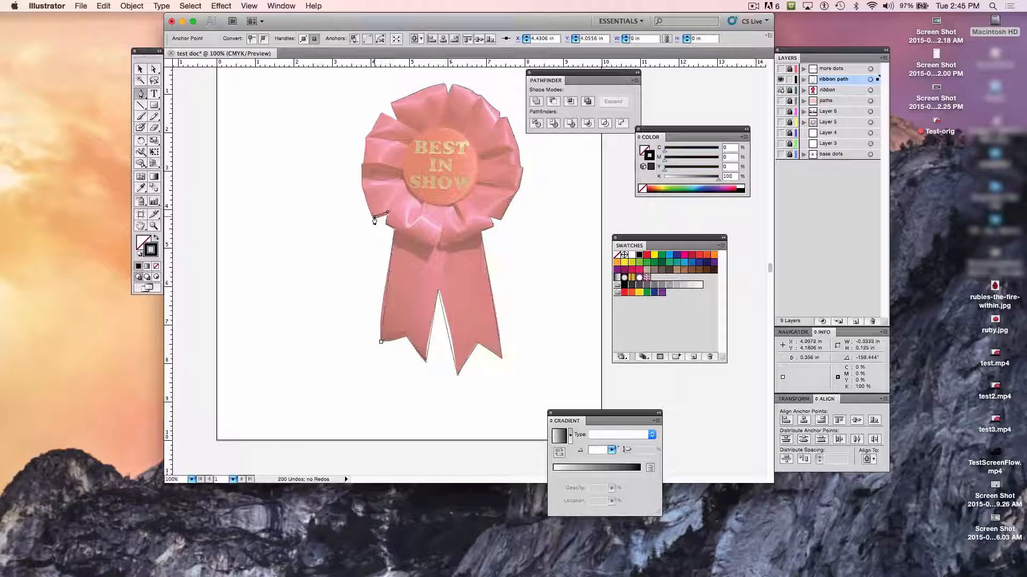
left_click(362, 189)
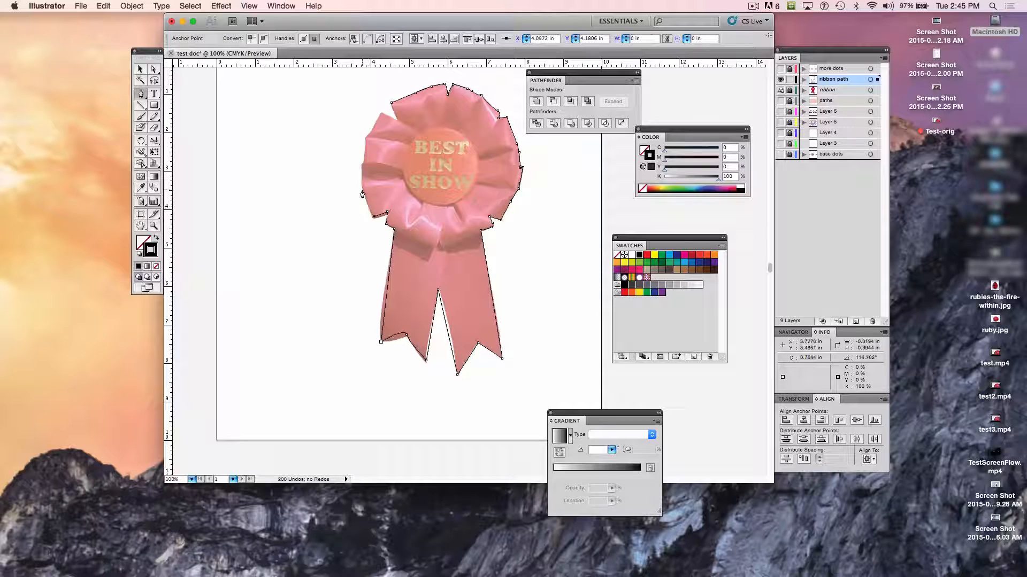
left_click(362, 159)
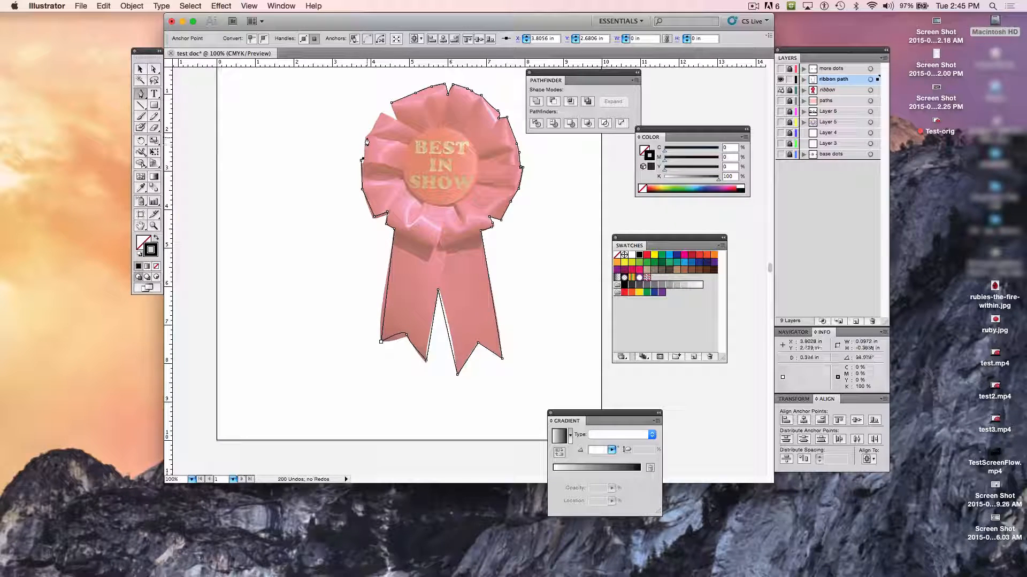
- Trace the rosette's upper-left fold through anchors at about X 4.19, Y 1.47 in and X 4.72, Y 1.67 in, and close the path
left_click(365, 136)
left_click(378, 114)
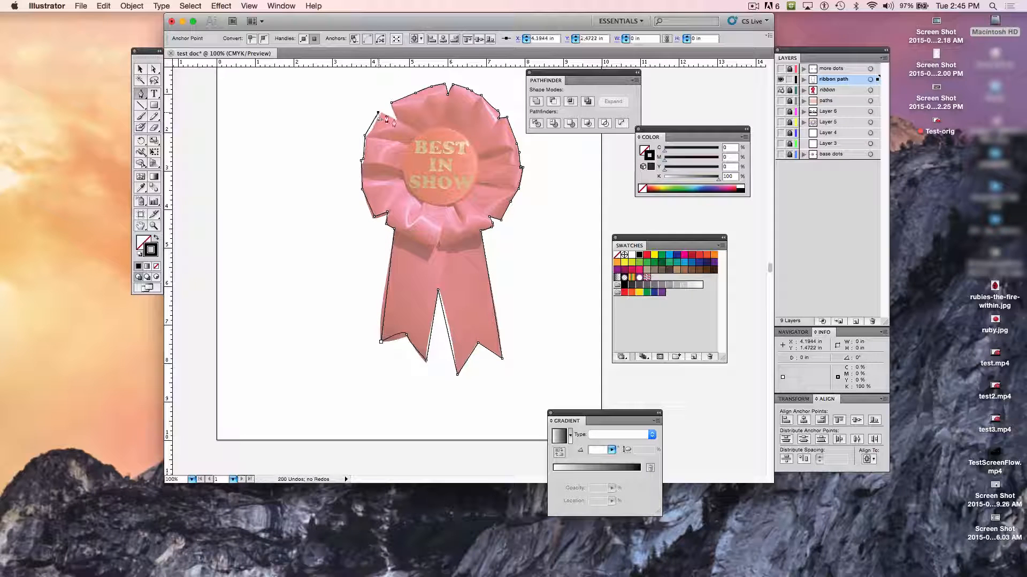
left_click(397, 121)
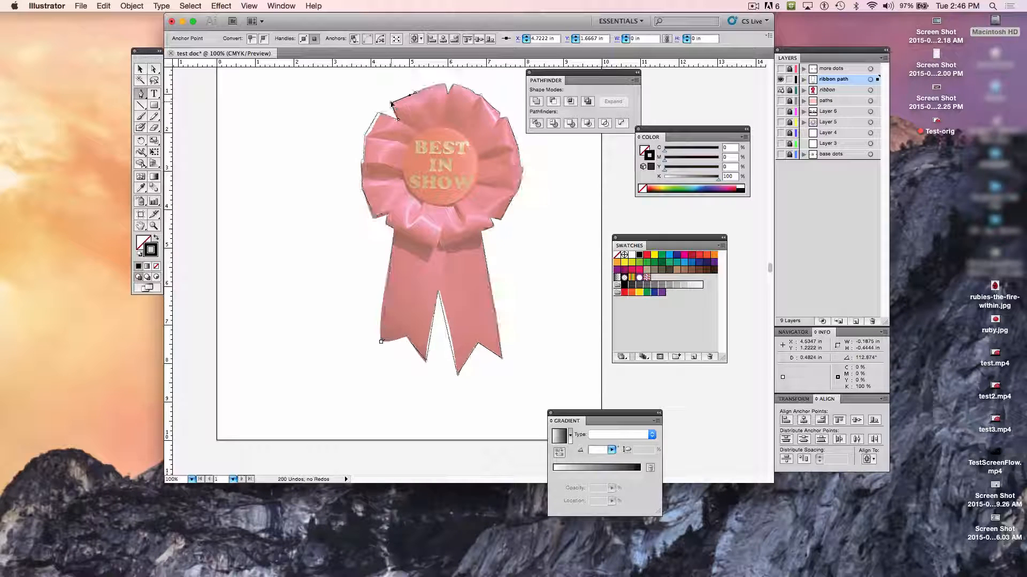
left_click(391, 105)
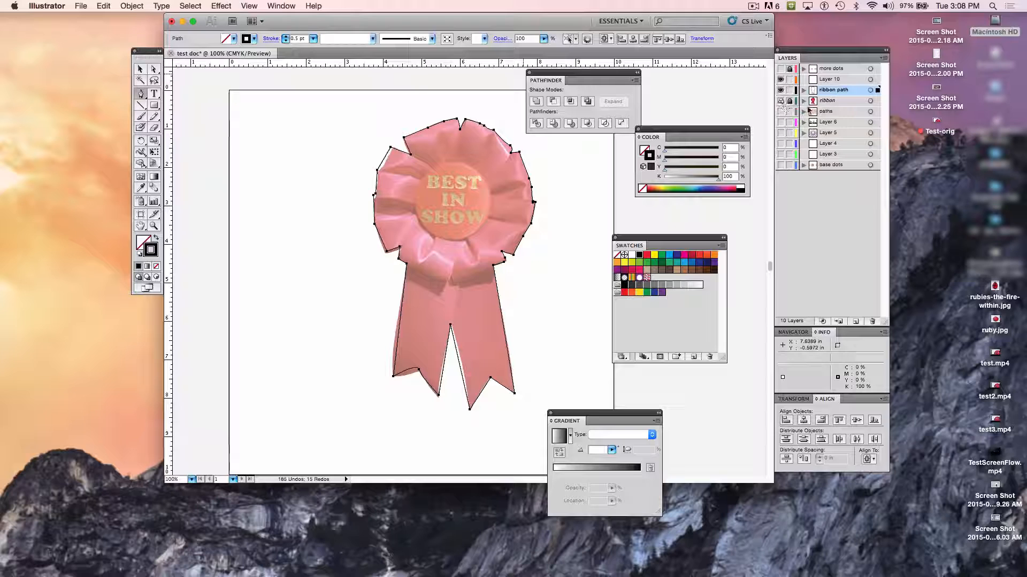
- Turn off the Template setting of the ribbon layer and hide that layer
left_click(831, 102)
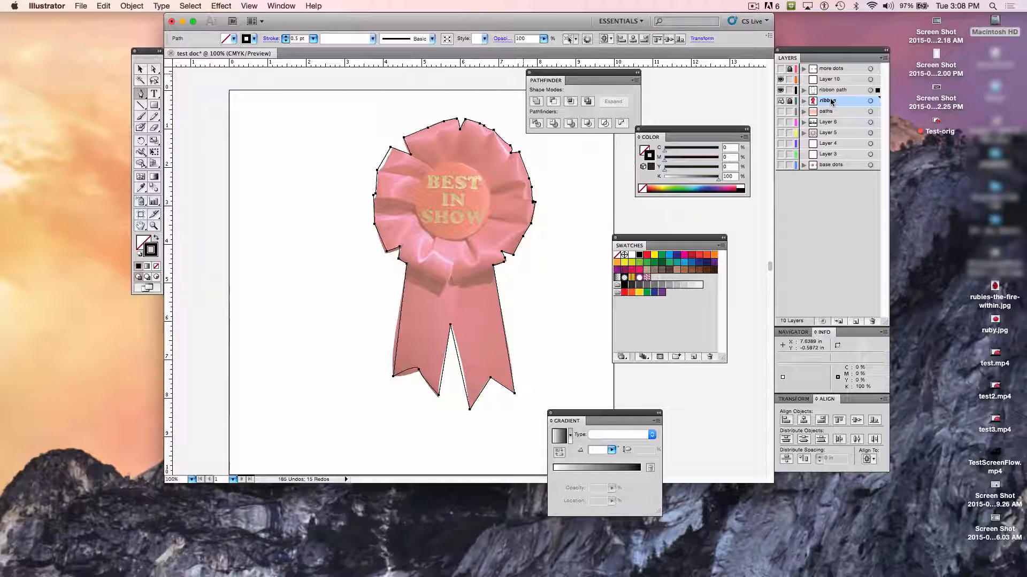
left_click(885, 60)
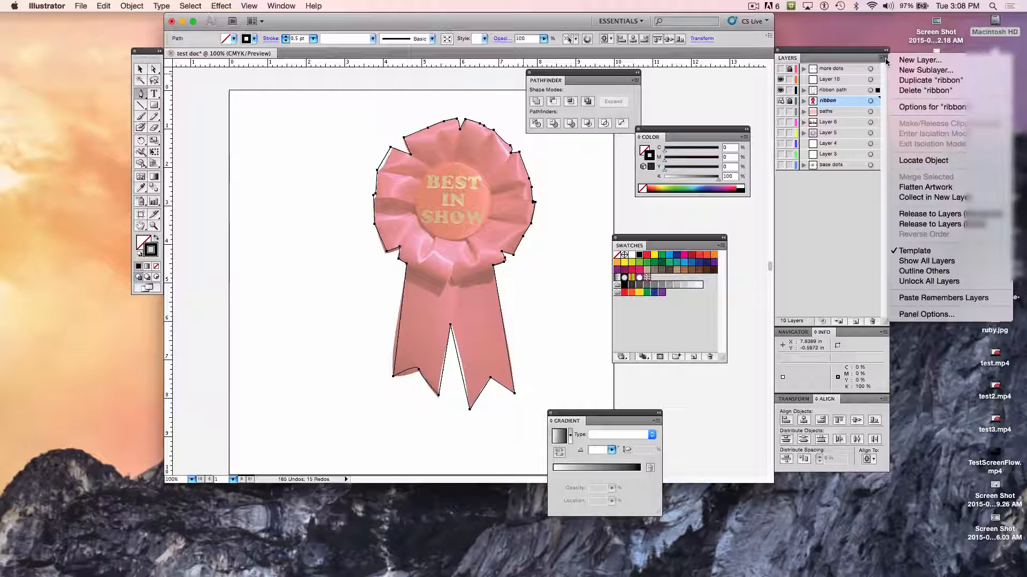
left_click(914, 251)
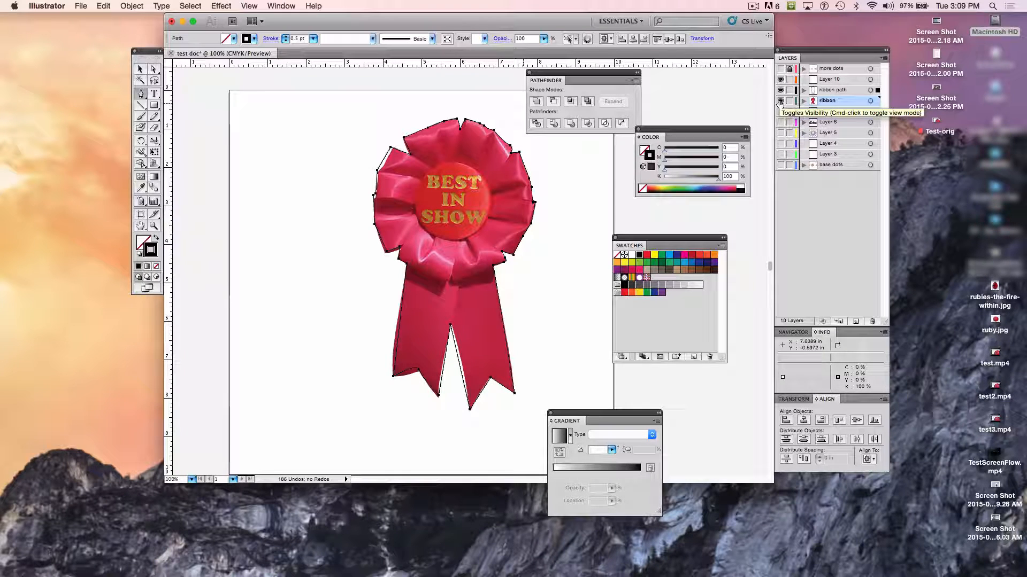
left_click(780, 101)
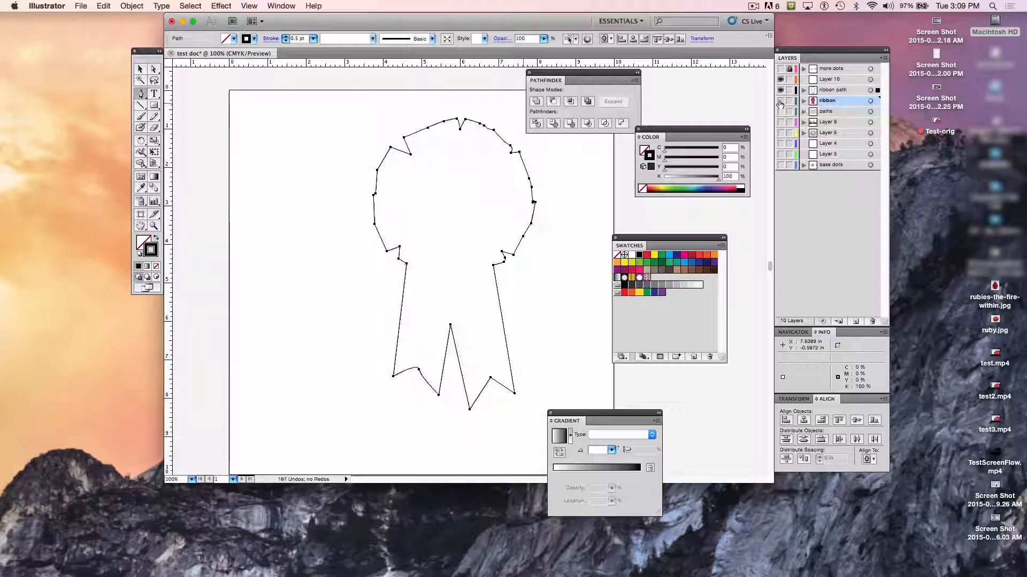
- Make ribbon path the active layer and lock the ribbon layer and every layer below it down to base dots
left_click(836, 91)
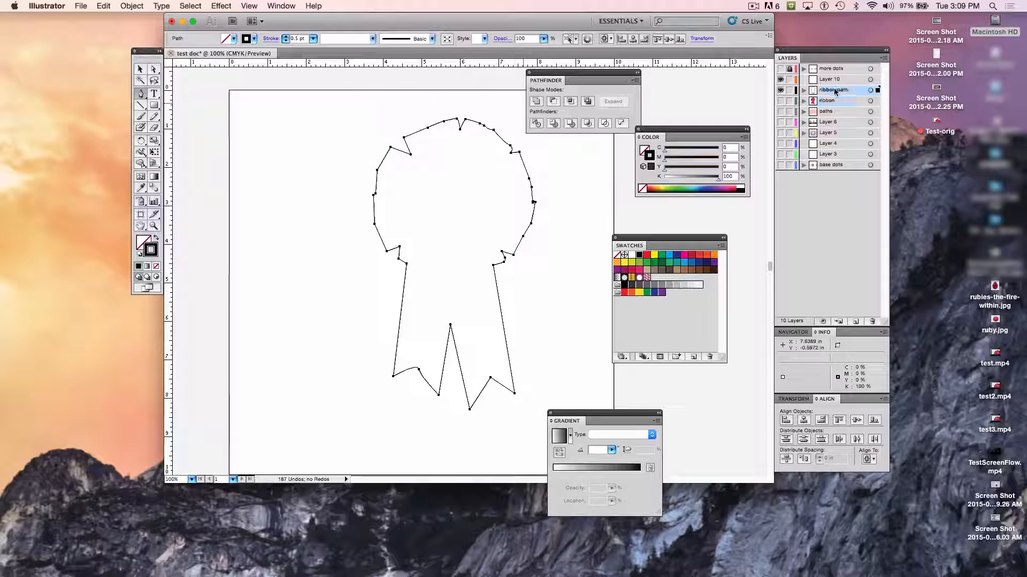
left_click(789, 102)
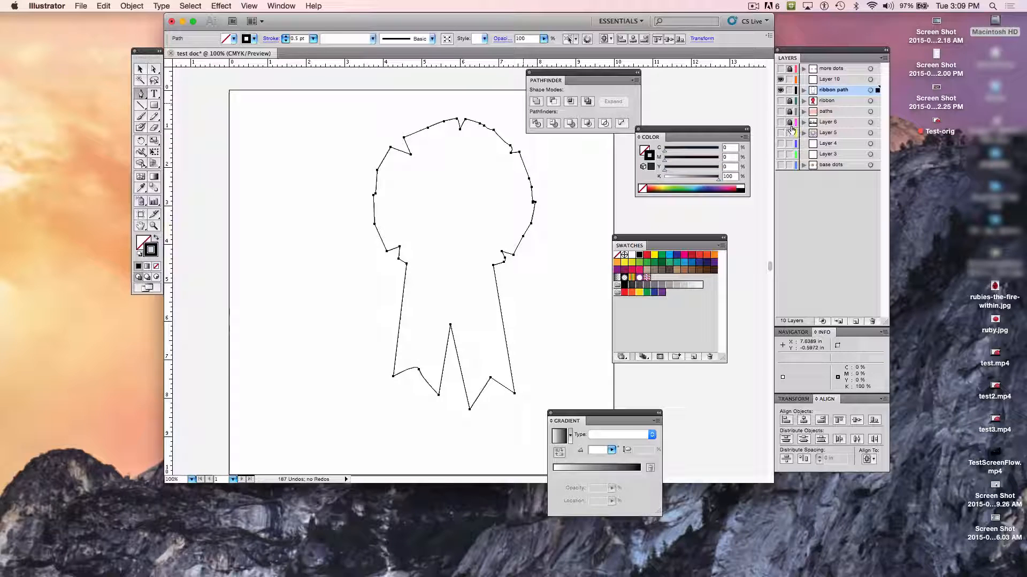
left_click_drag(792, 129, 789, 179)
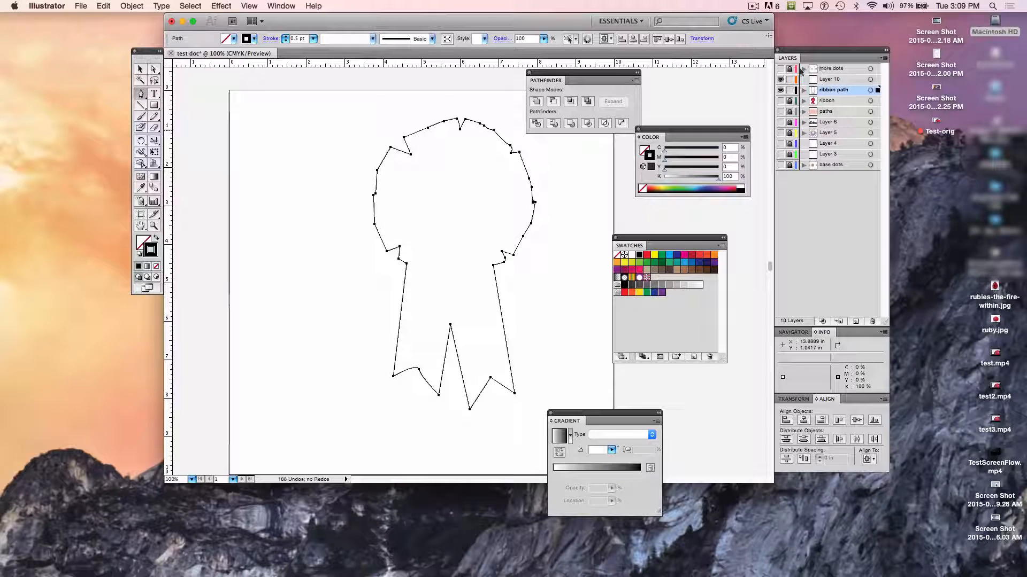
- Fill the ribbon outline with the yellow-green swatch (C 20, M 0, Y 100, K 0)
left_click(140, 70)
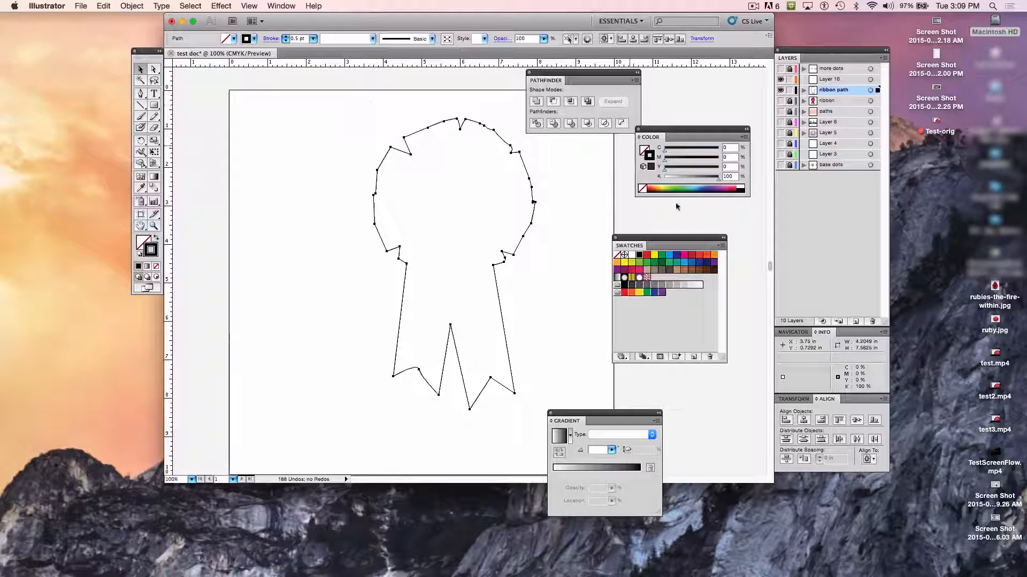
left_click(141, 240)
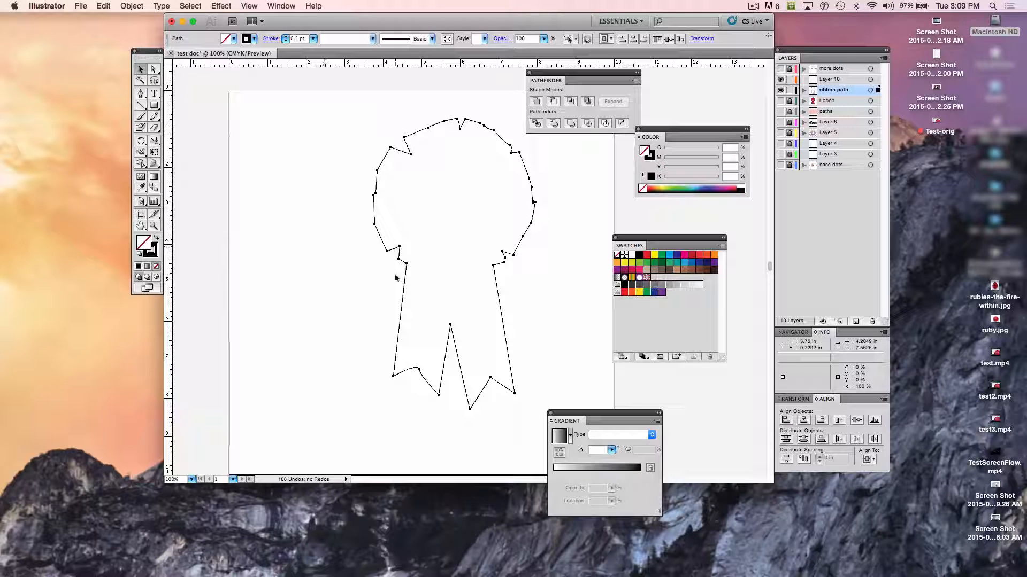
left_click(632, 264)
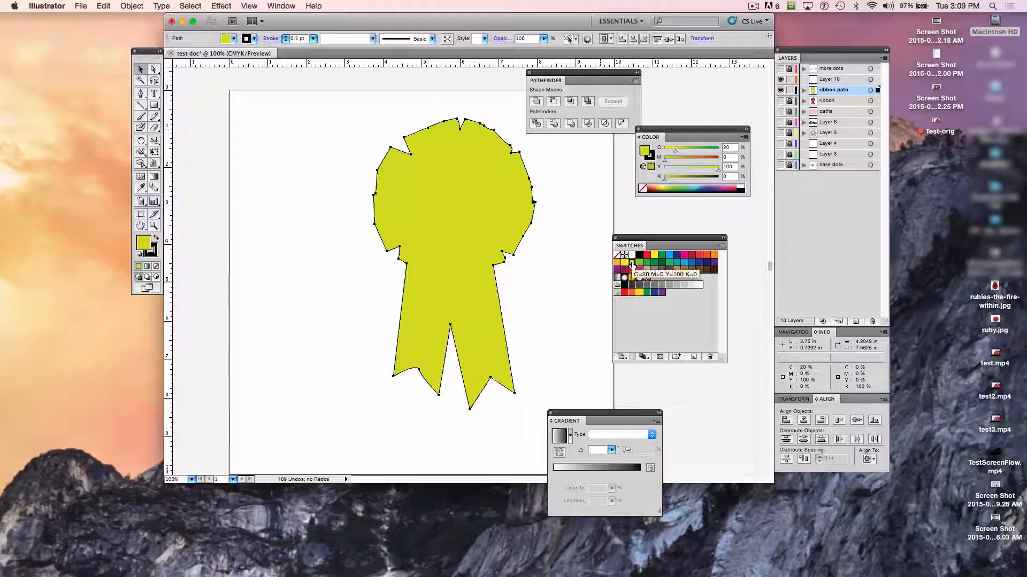
- Set the ribbon outline's stroke to the orange swatch (C 0, M 50, Y 100, K 0) and open the stroke weight choices
left_click(154, 255)
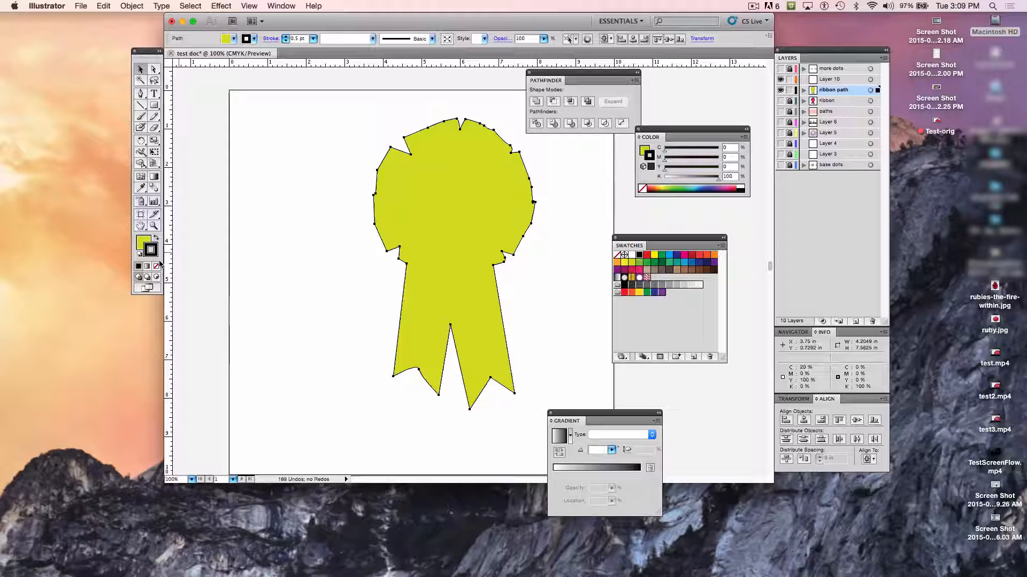
left_click(713, 257)
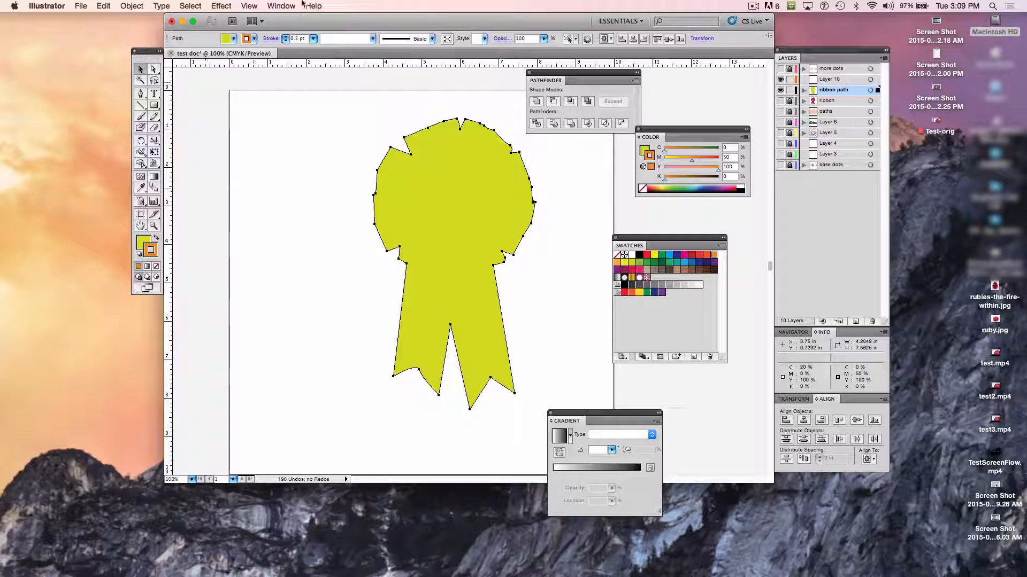
left_click(313, 39)
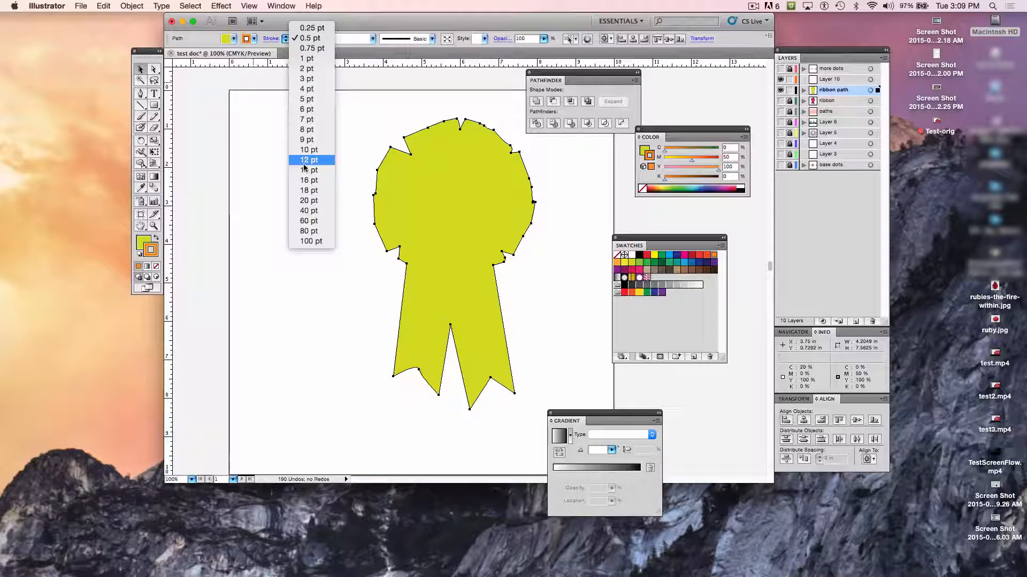
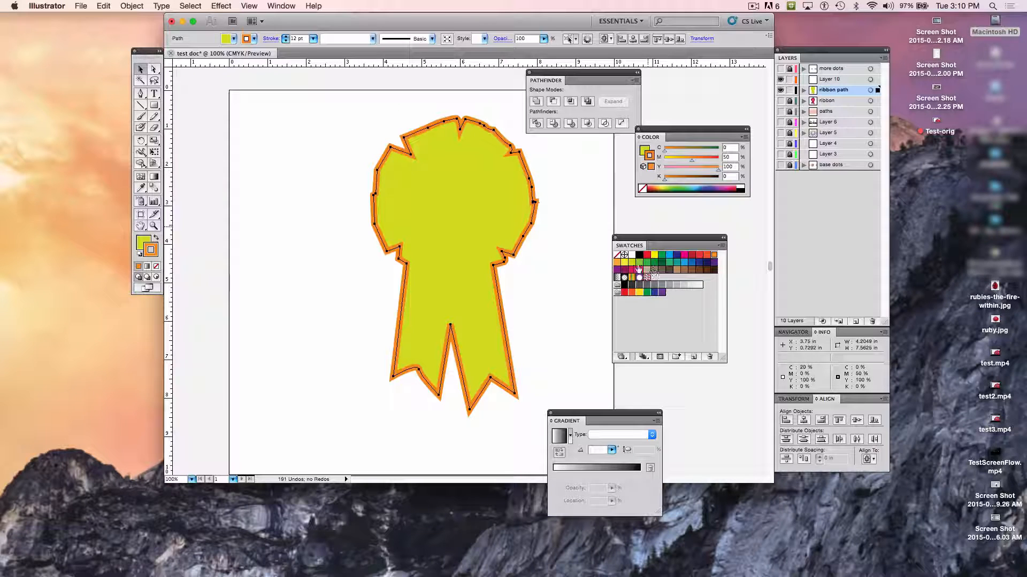
- Try blue, green and light green swatches on the ribbon outline's stroke
left_click(685, 263)
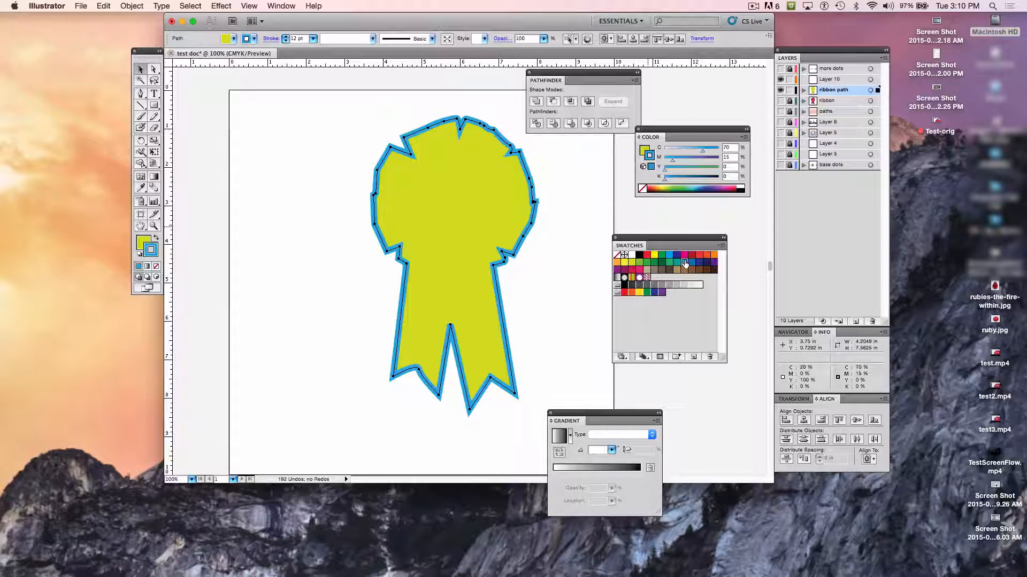
left_click(668, 263)
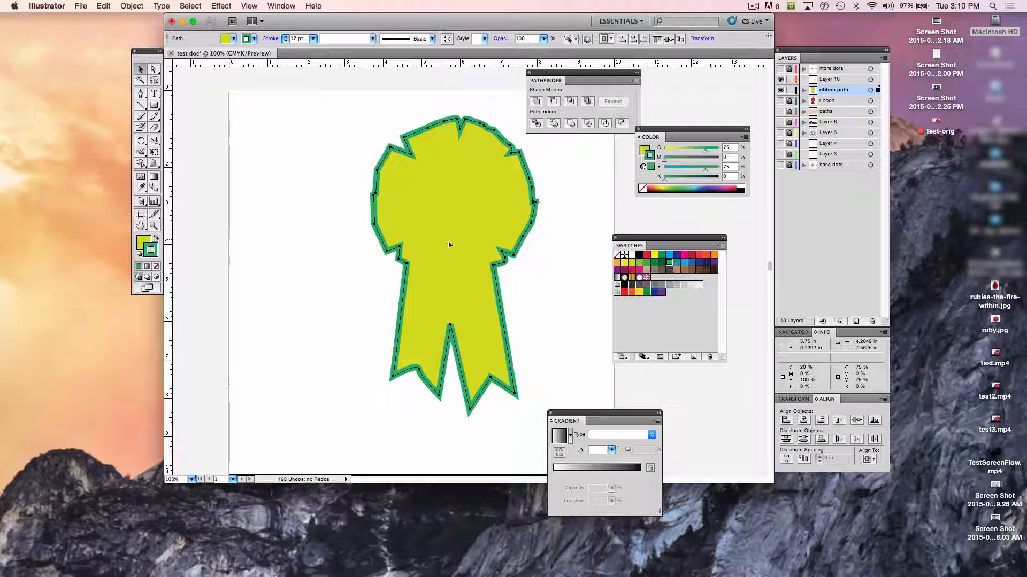
left_click(639, 262)
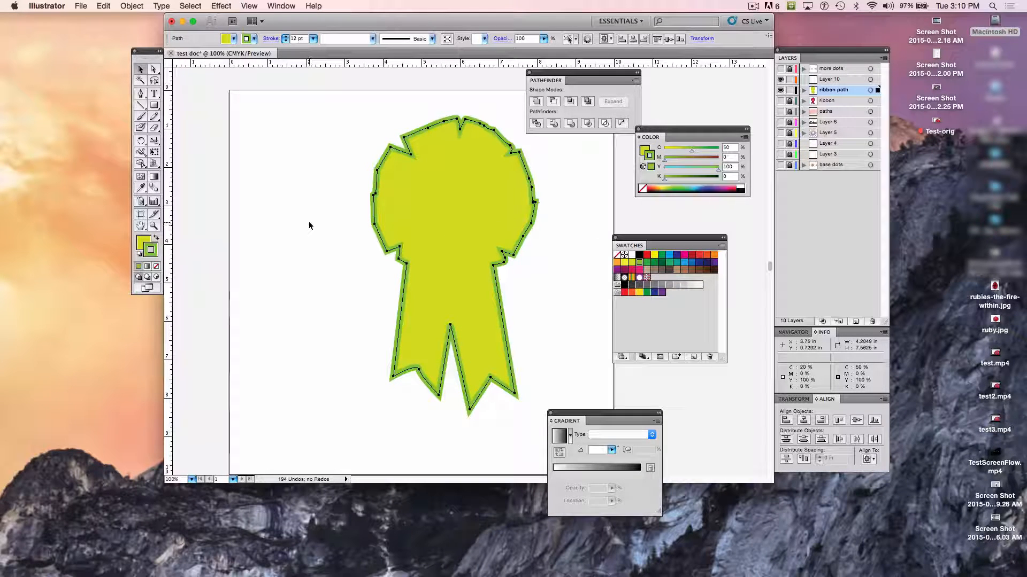
- Set the ribbon outline's stroke to None and deselect the shape
left_click(617, 255)
left_click(293, 255)
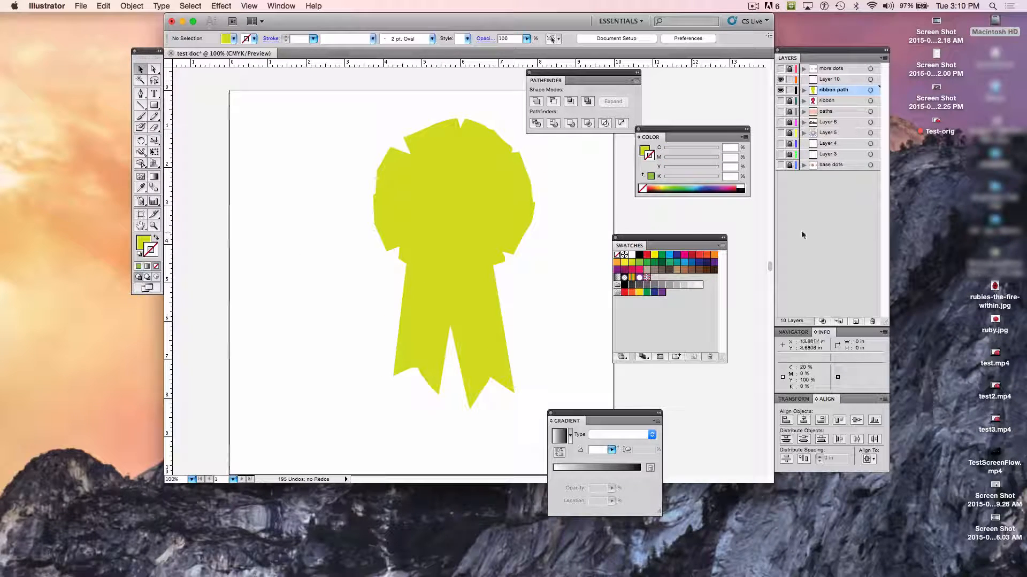
- Unlock the paths, Layer 5 and base dots layers and make all three visible
left_click(789, 112)
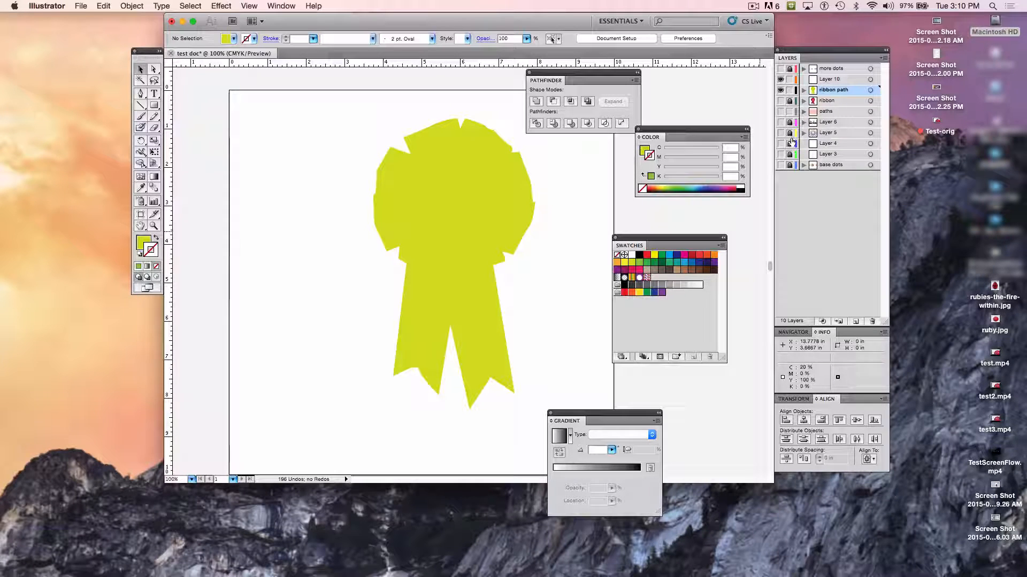
left_click(790, 133)
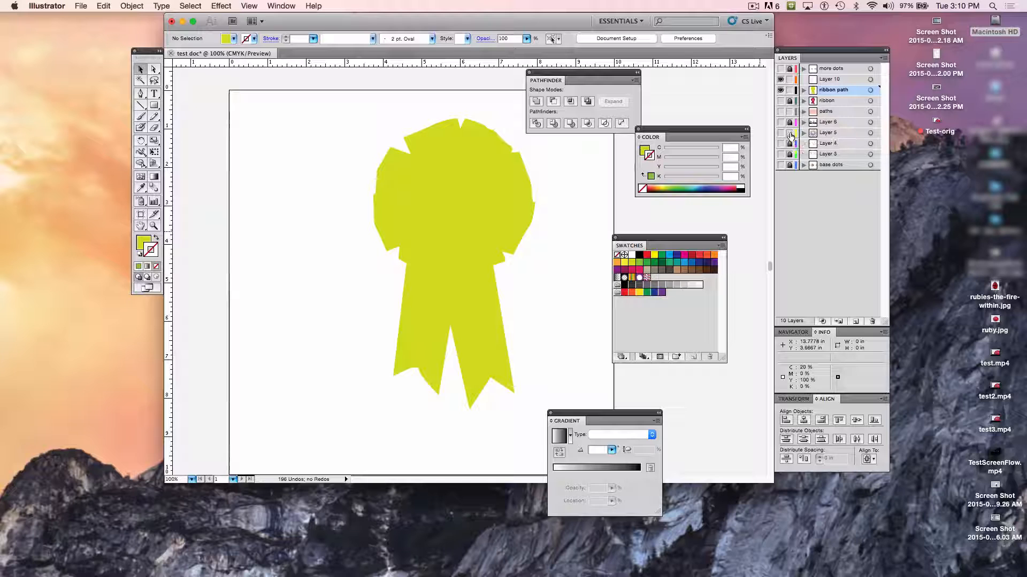
left_click(789, 165)
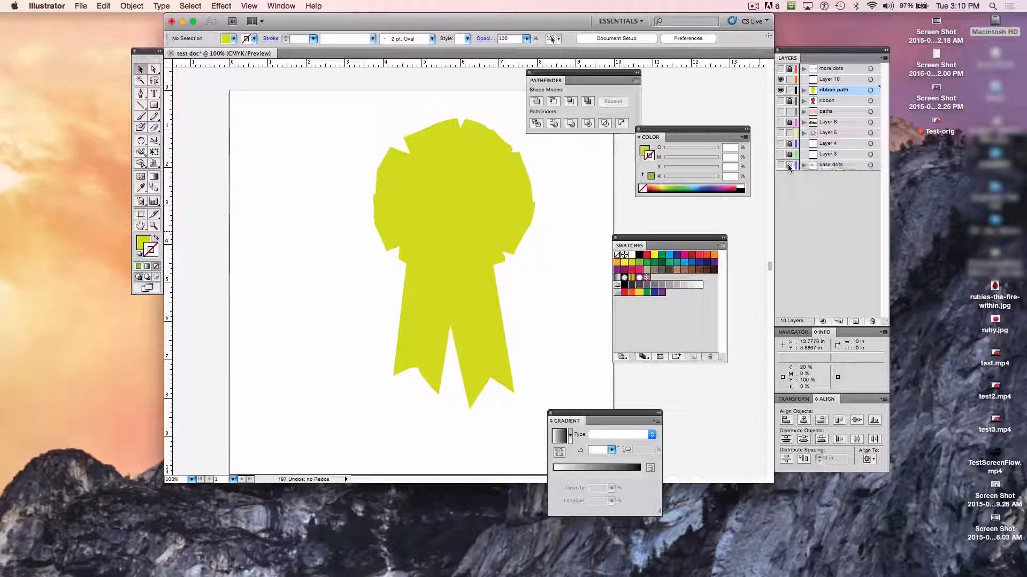
left_click(781, 165)
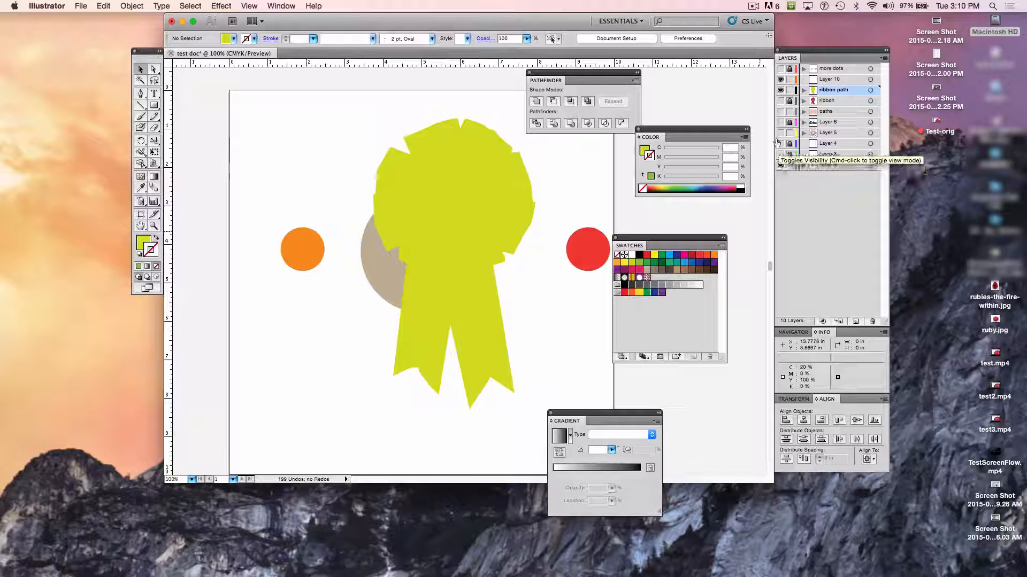
left_click(781, 134)
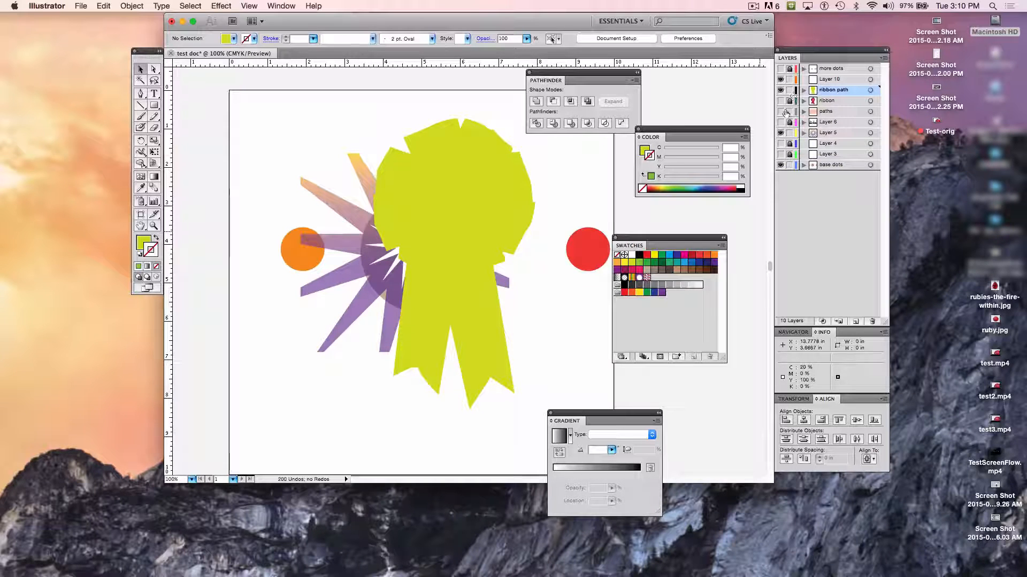
left_click(781, 112)
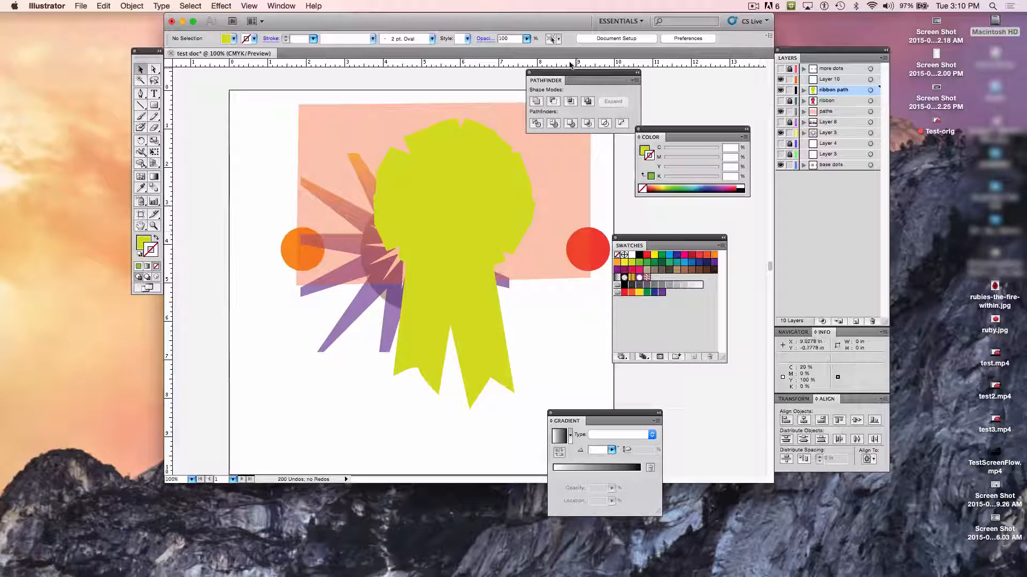
- Restack the layers so ribbon path sits just below Layer 4 and paths lies at the very bottom, beneath base dots
left_click_drag(567, 72, 633, 77)
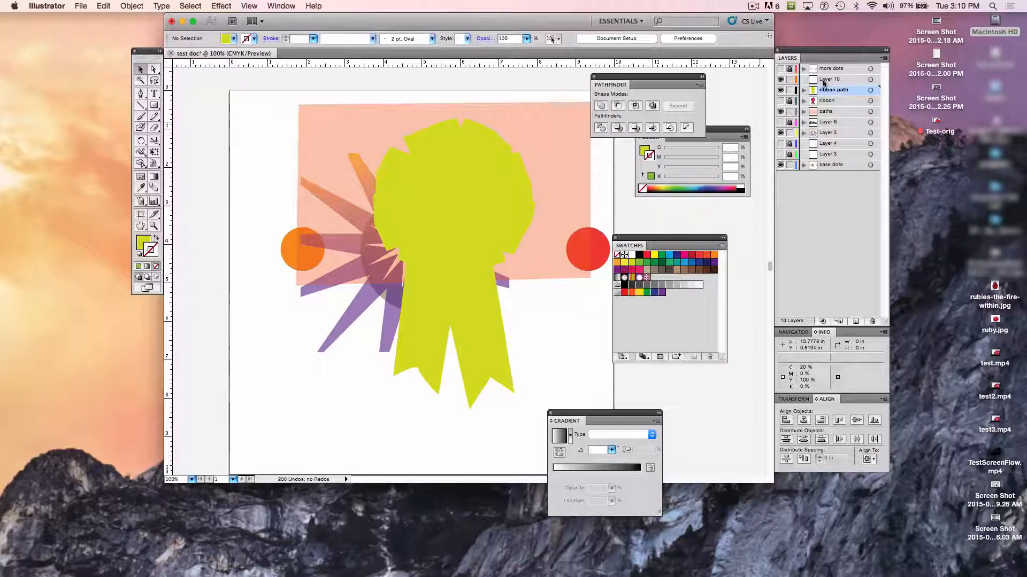
left_click_drag(827, 95, 834, 154)
left_click(828, 102)
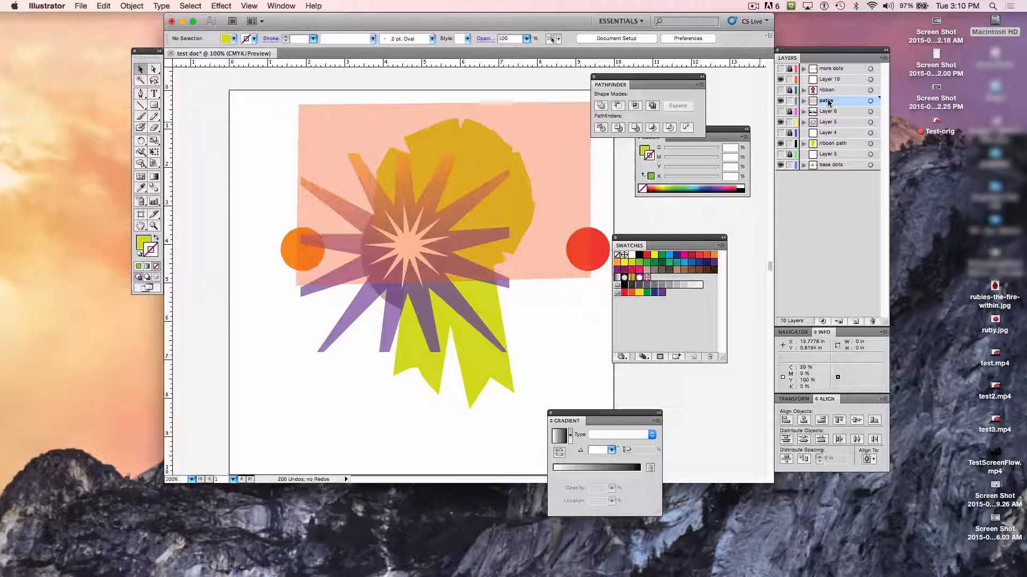
left_click_drag(828, 101, 826, 171)
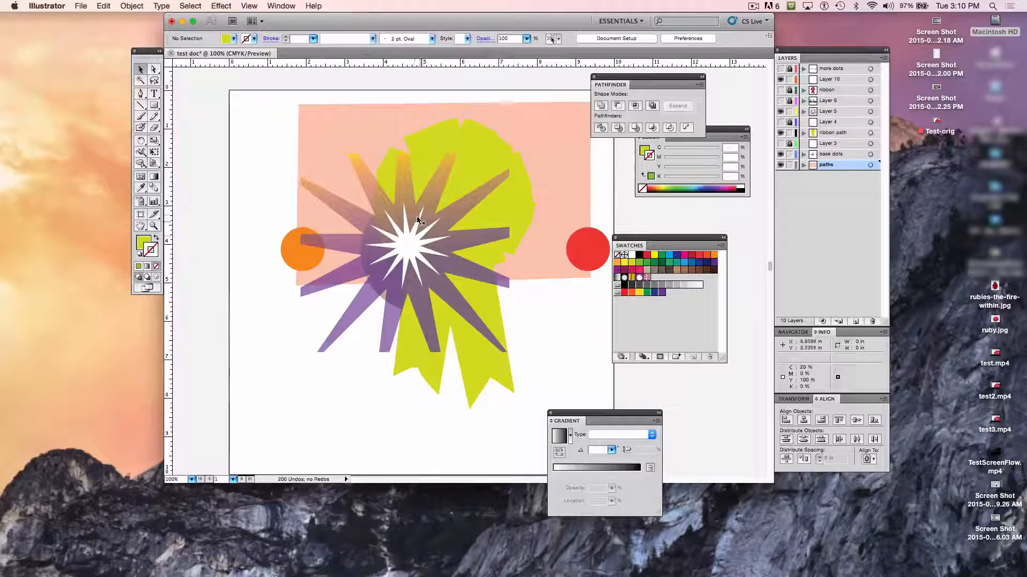
- Move the starburst to the artboard's lower left and the ribbon shape down and to the right
left_click_drag(415, 206, 331, 322)
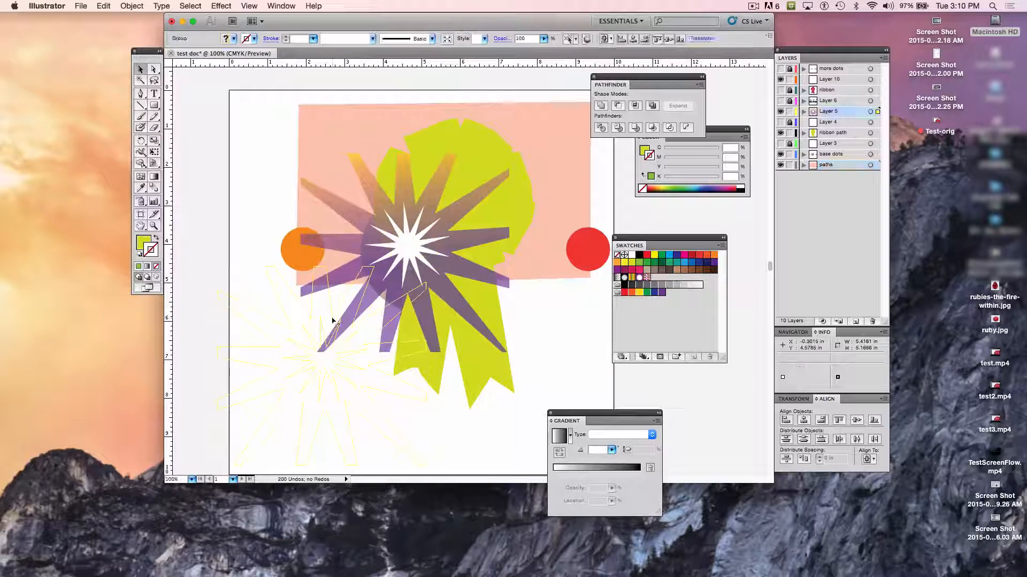
left_click(472, 214)
left_click_drag(473, 212, 500, 284)
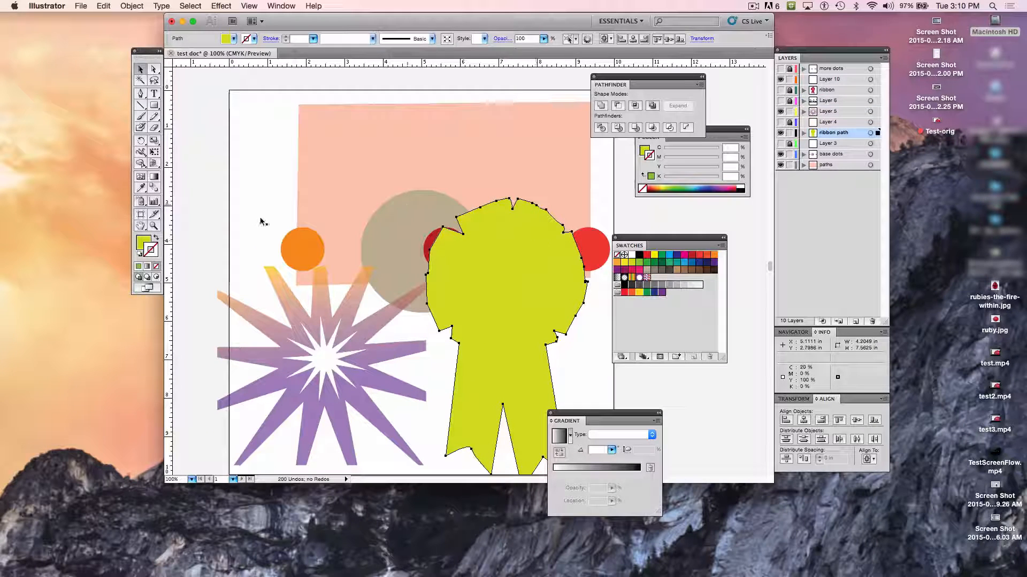
- Fill the ribbon shape with the crimson swatch (C 10, M 100, Y 50, K 0) and move it up over the peach rectangle
left_click(145, 241)
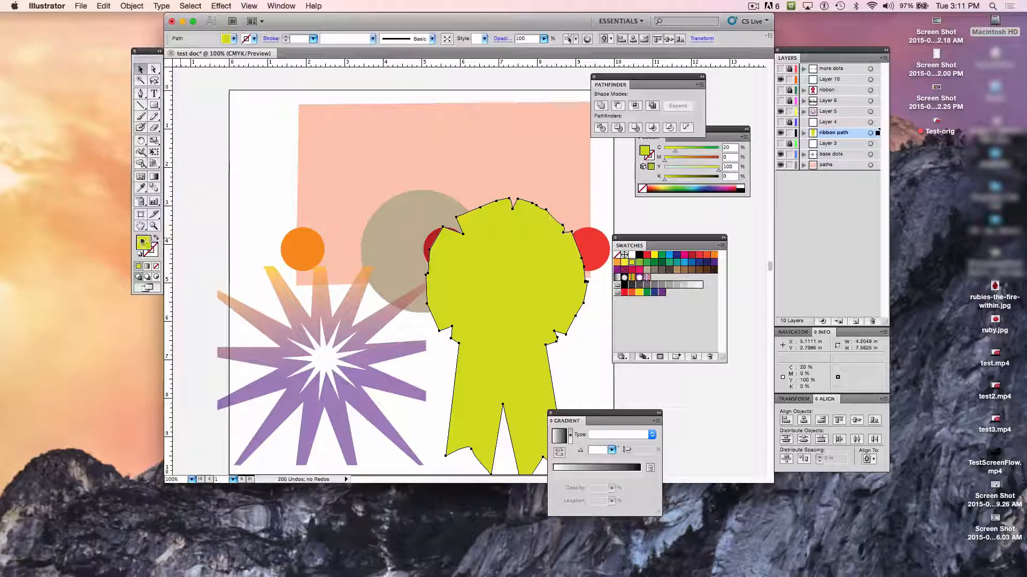
left_click(631, 270)
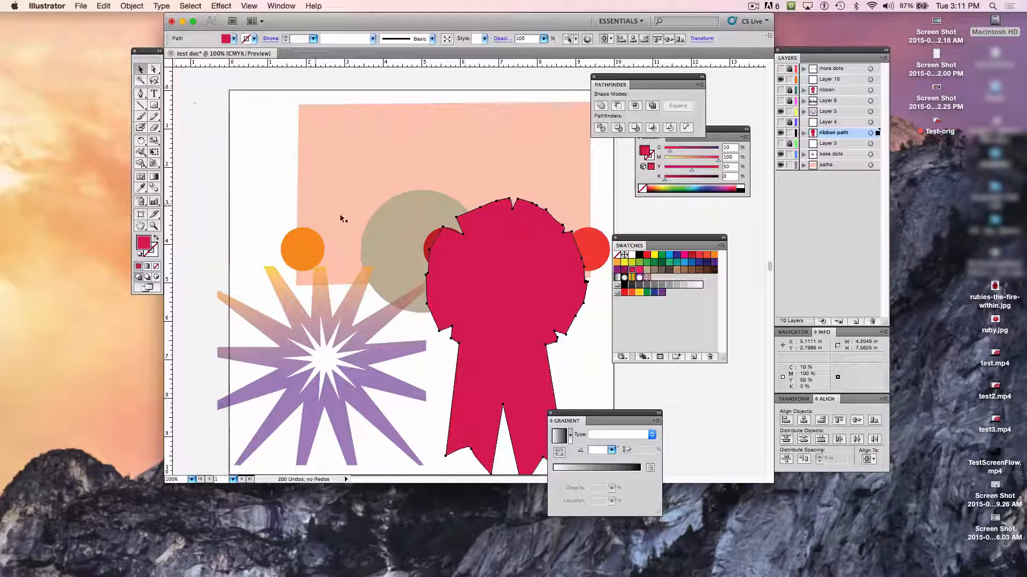
left_click_drag(521, 330, 506, 252)
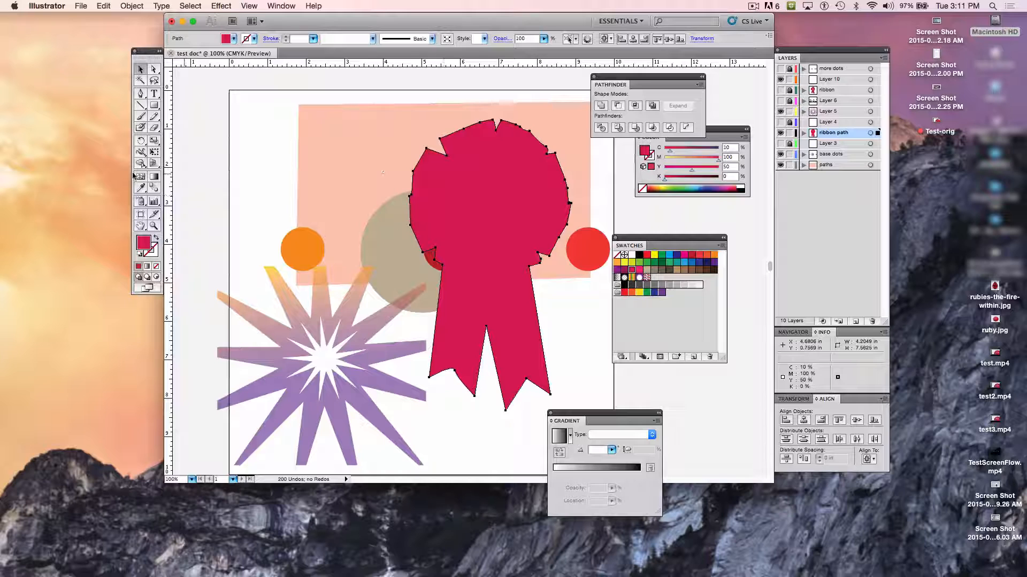
- Scale the ribbon shape down to about 58% and move it to the artboard's lower right, near the red dot
left_click(154, 140)
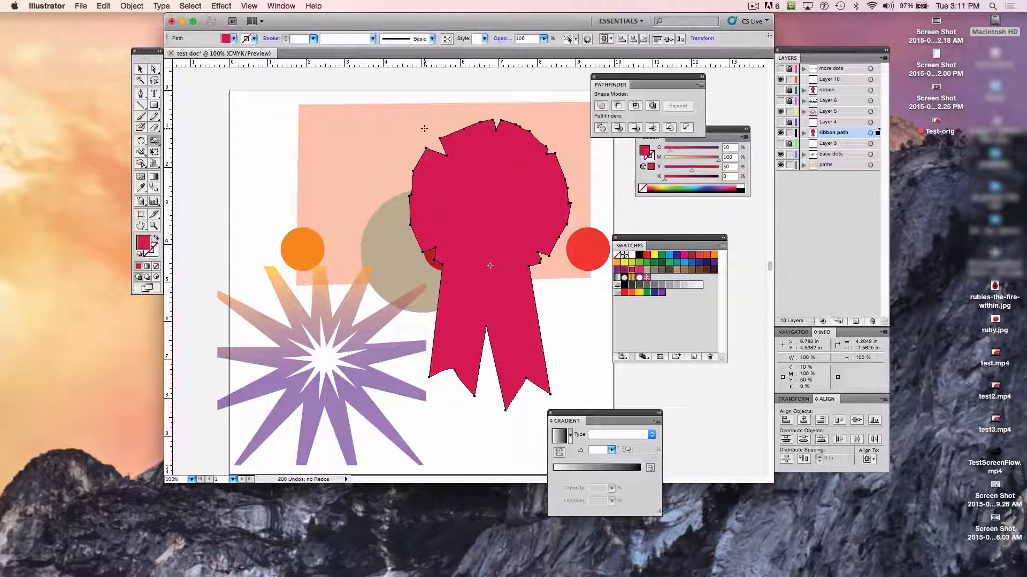
left_click_drag(424, 129, 452, 186)
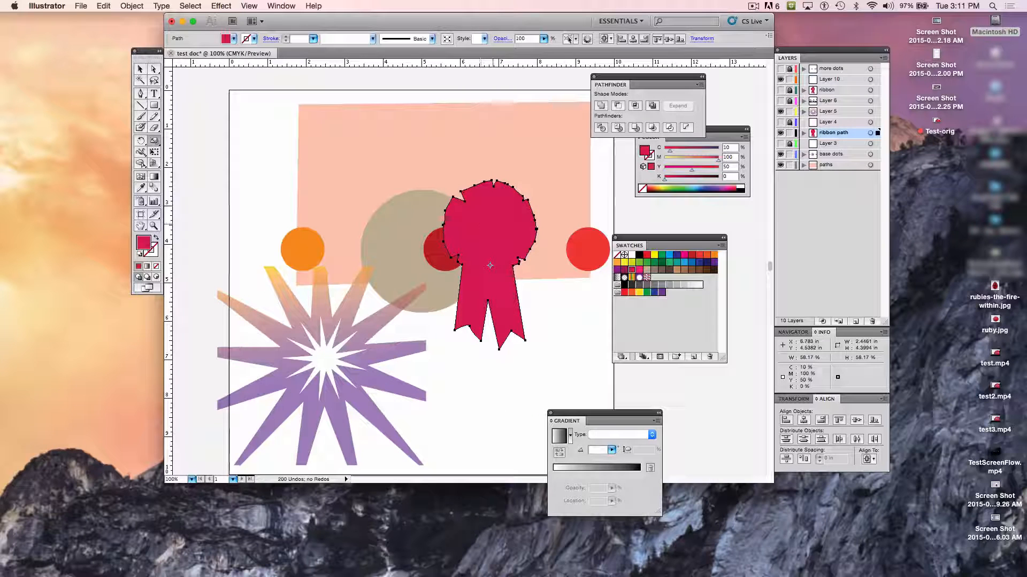
key("v")
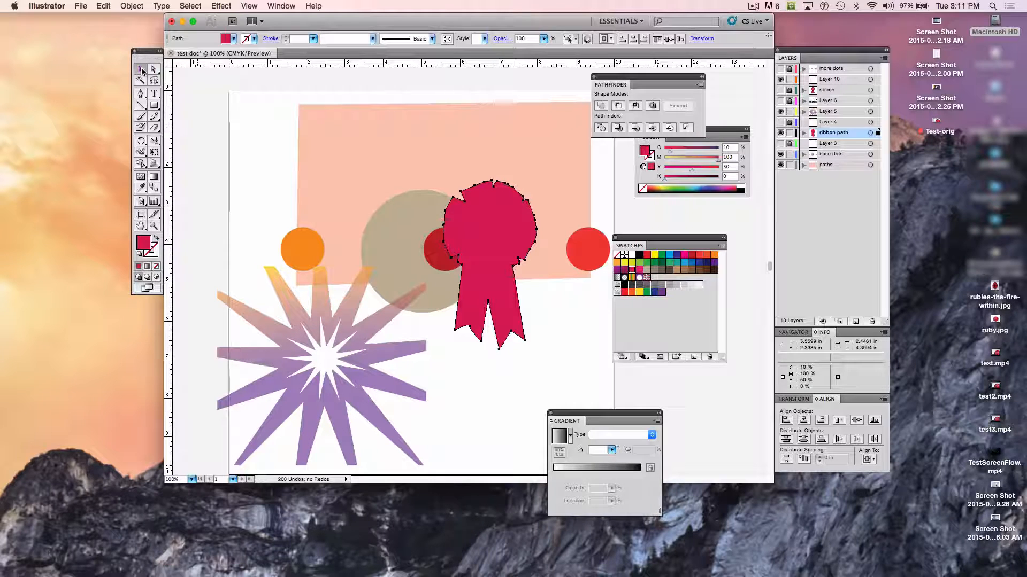
left_click_drag(502, 247, 556, 321)
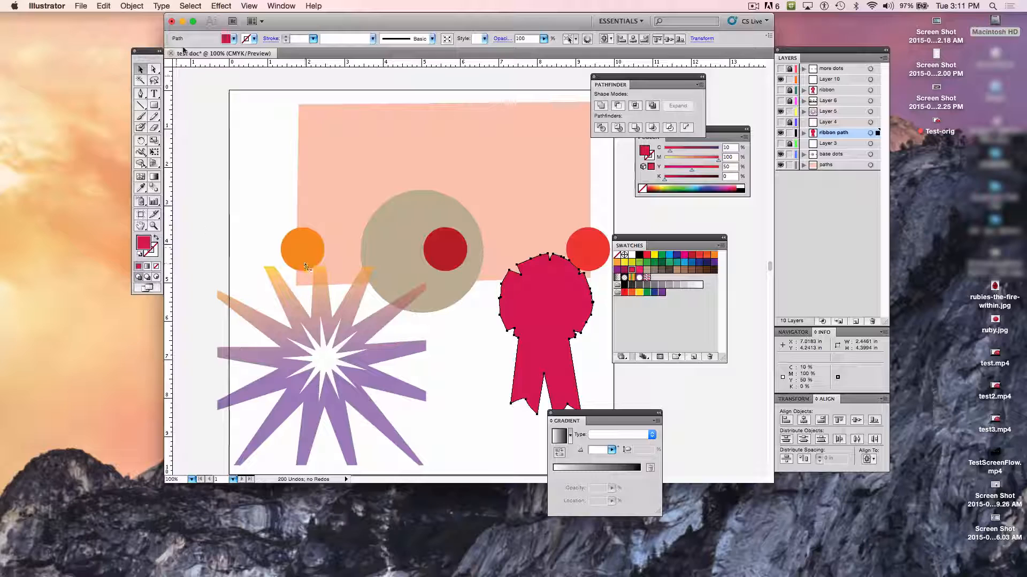
- Move the starburst up over the orange and dark red dots and nest Layer 5 inside the base dots layer
left_click_drag(334, 332, 395, 216)
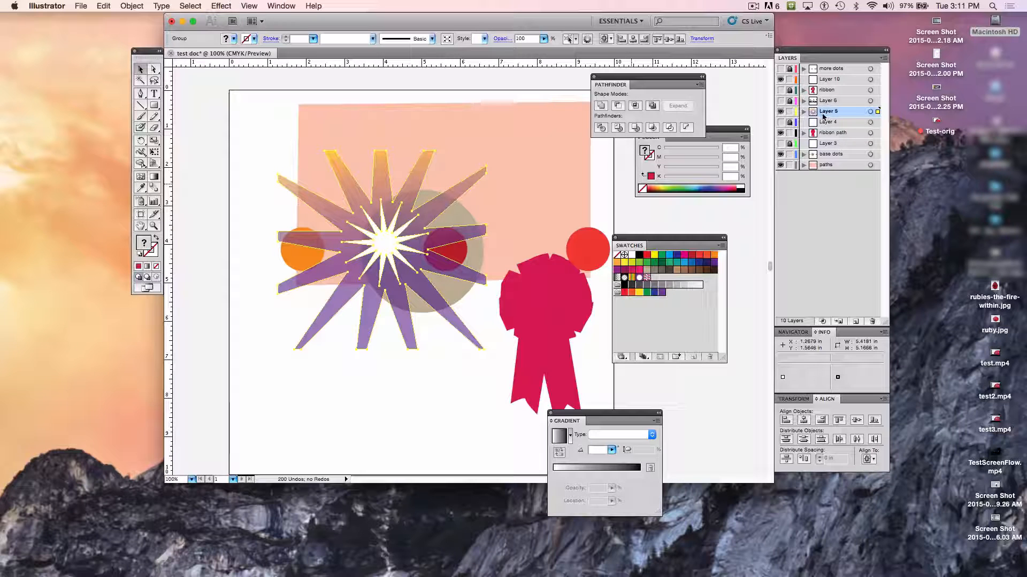
left_click_drag(826, 114, 824, 160)
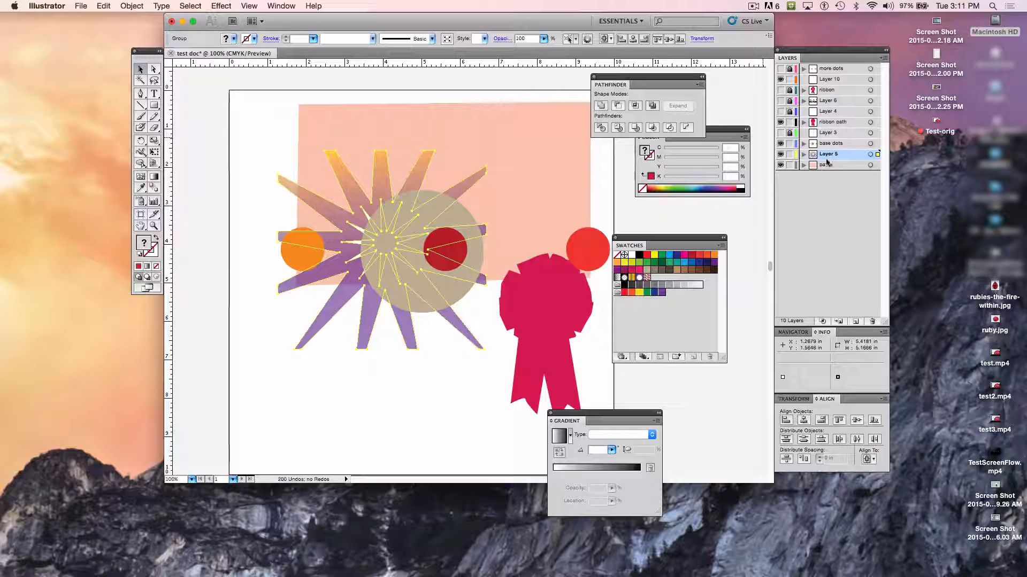
left_click_drag(831, 159, 827, 145)
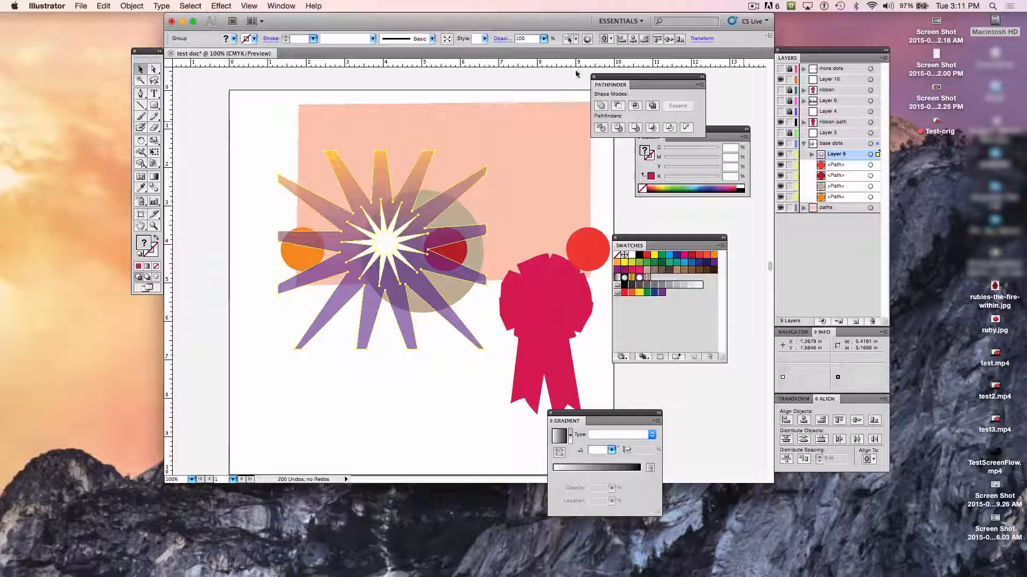
- Lower the starburst's opacity to 75%
left_click(544, 39)
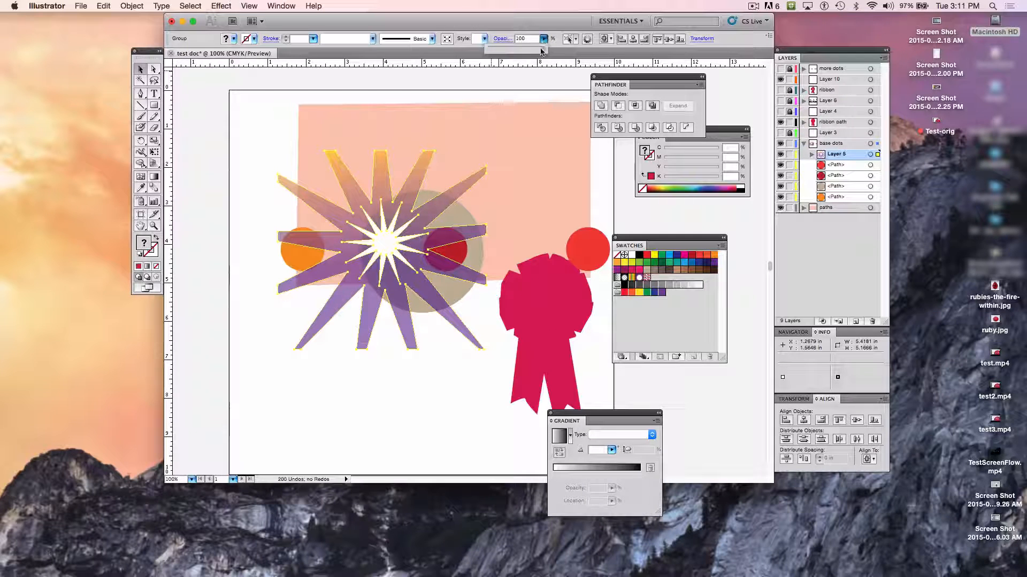
left_click_drag(543, 49, 528, 50)
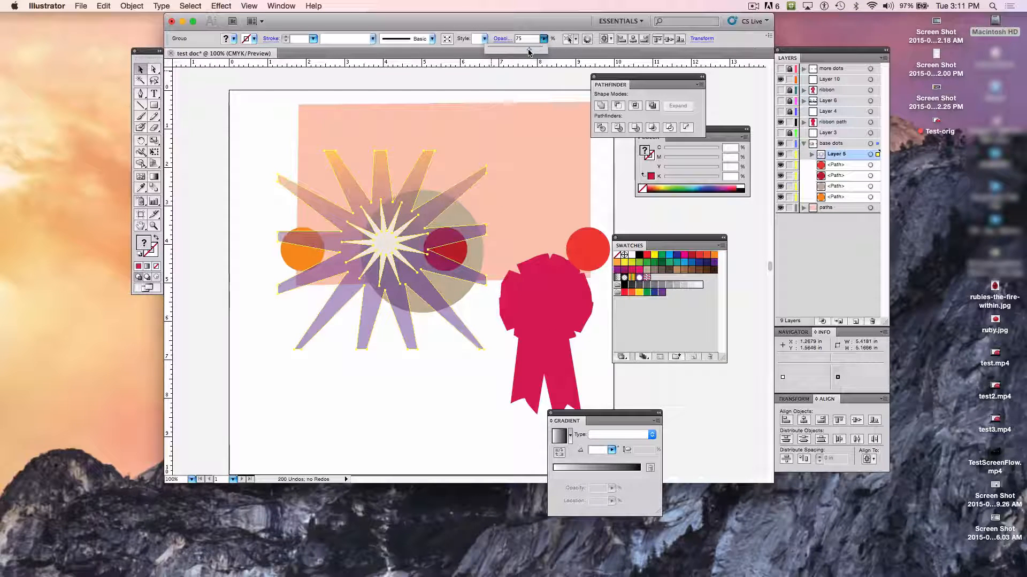
left_click(545, 336)
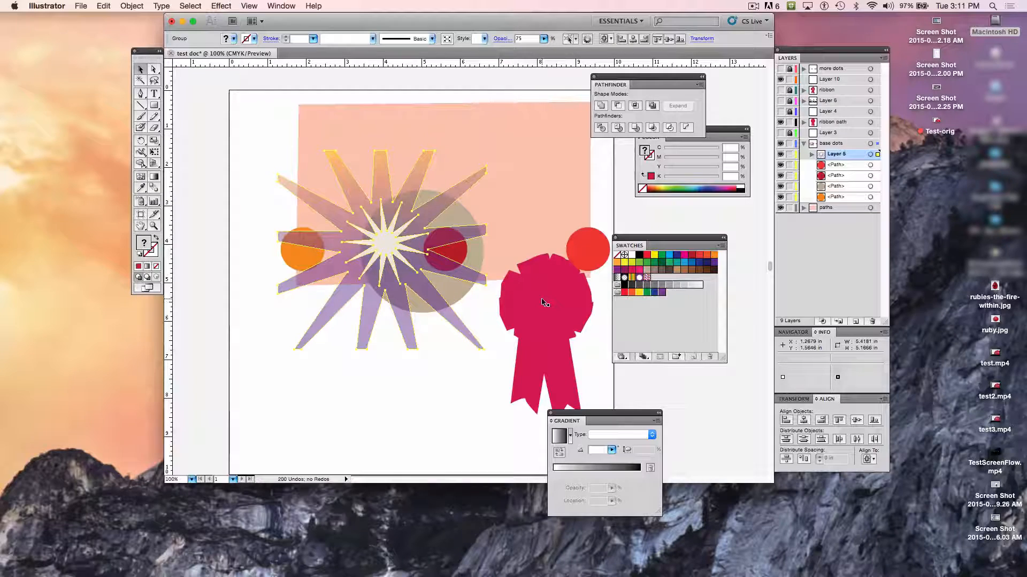
- Move the ribbon shape up so it overlaps the peach rectangle and lower its opacity to 39%
left_click_drag(518, 304, 516, 256)
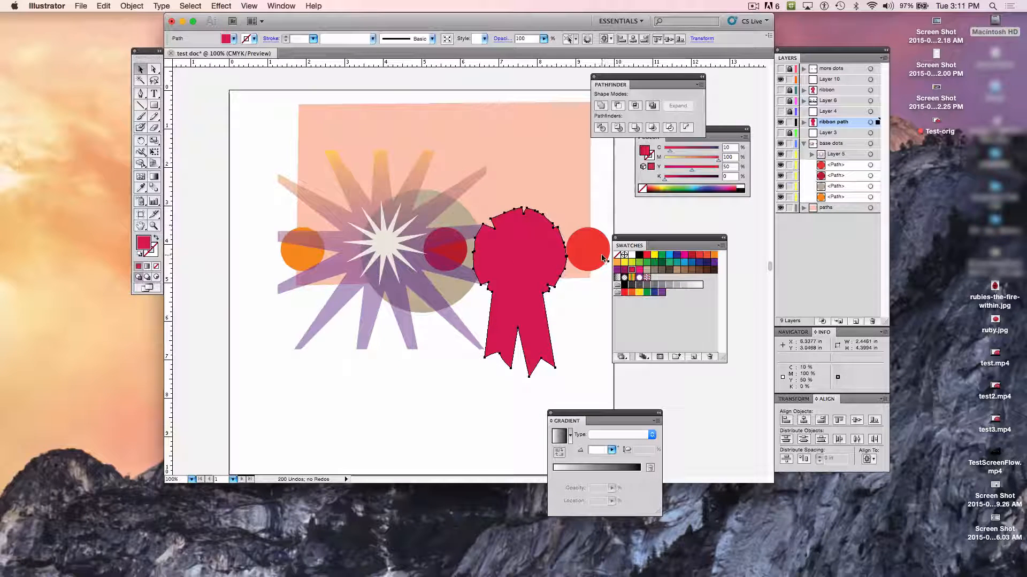
left_click(544, 39)
left_click_drag(542, 49, 509, 49)
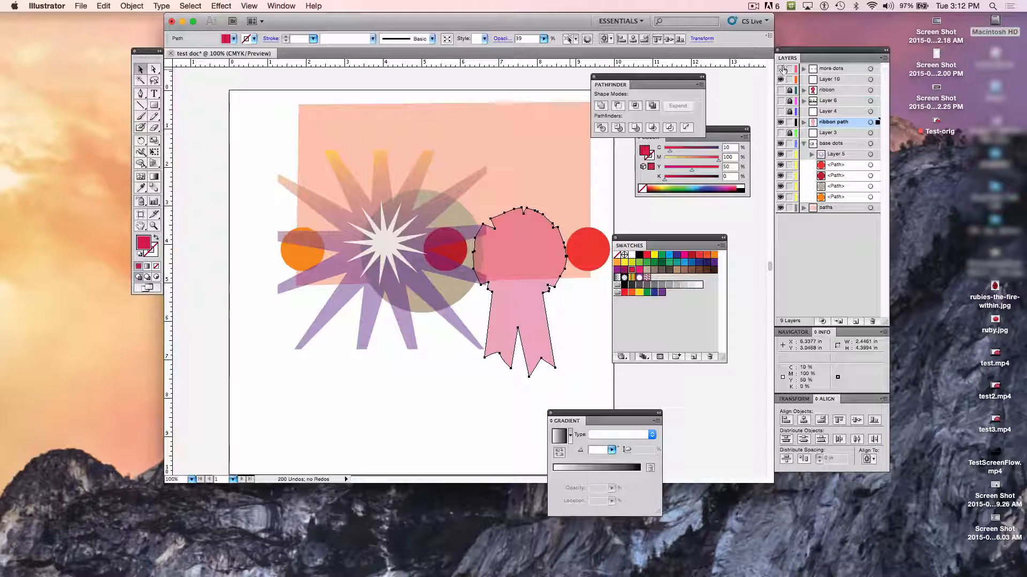
- Show the more dots layer and shift the starburst slightly right and down over the row of dots
left_click(780, 69)
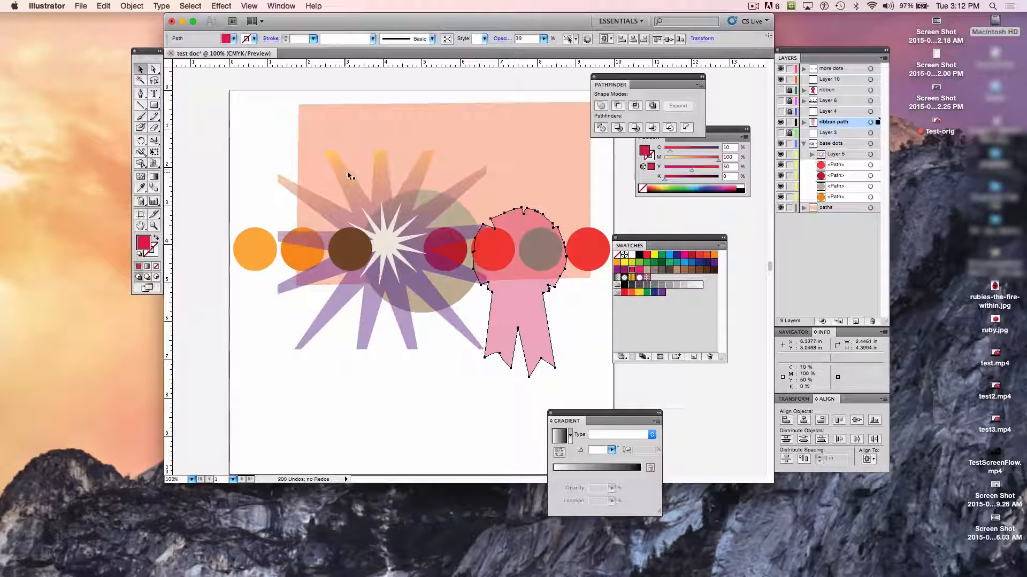
left_click(384, 183)
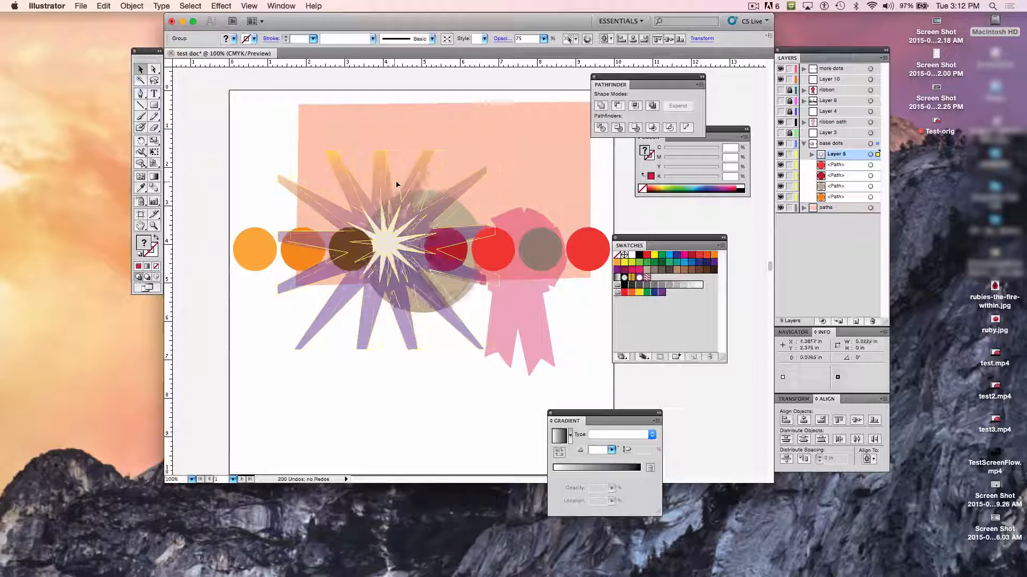
left_click_drag(396, 184, 398, 186)
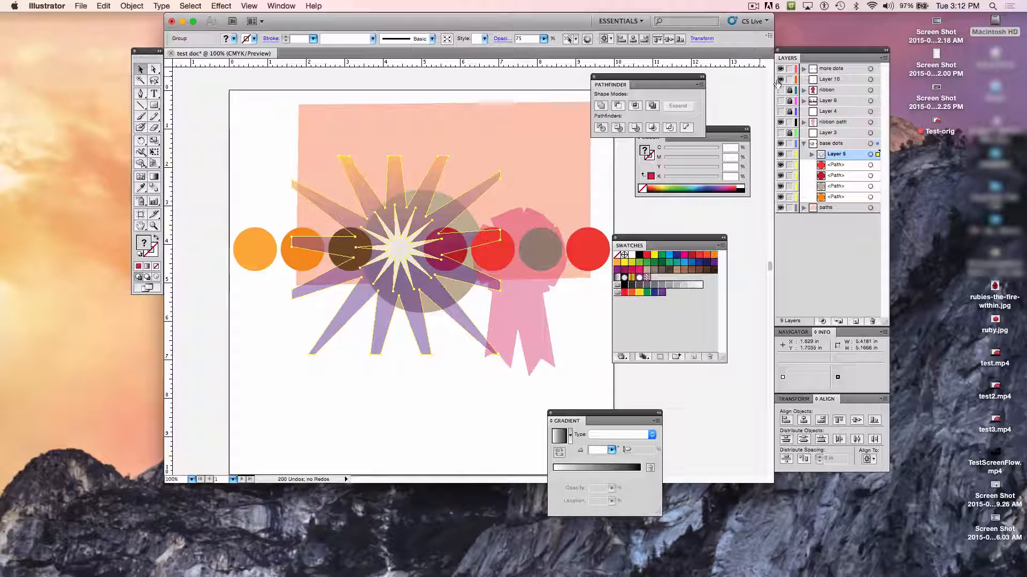
- Delete the empty Layer 10
left_click(826, 80)
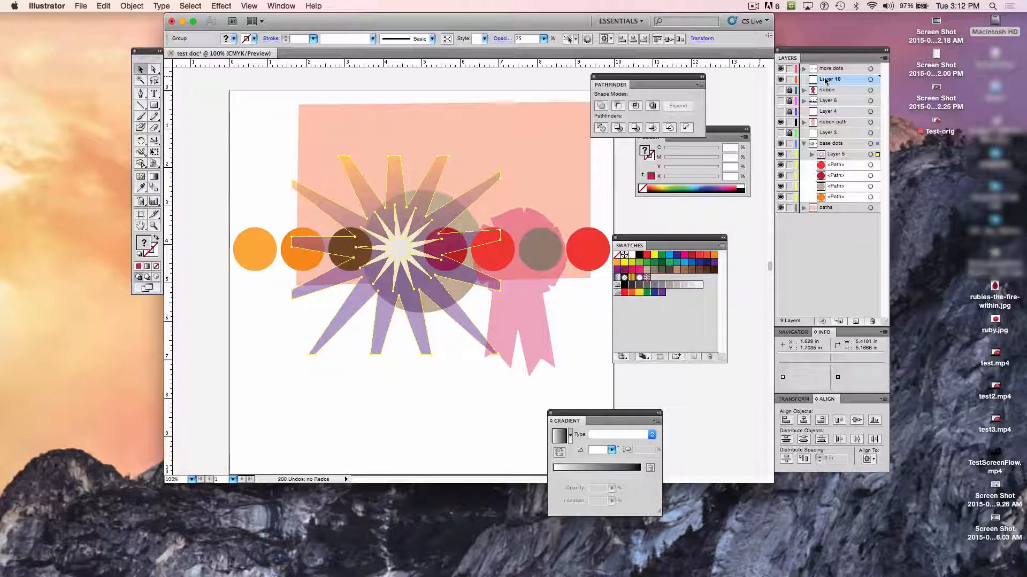
left_click_drag(826, 80, 872, 322)
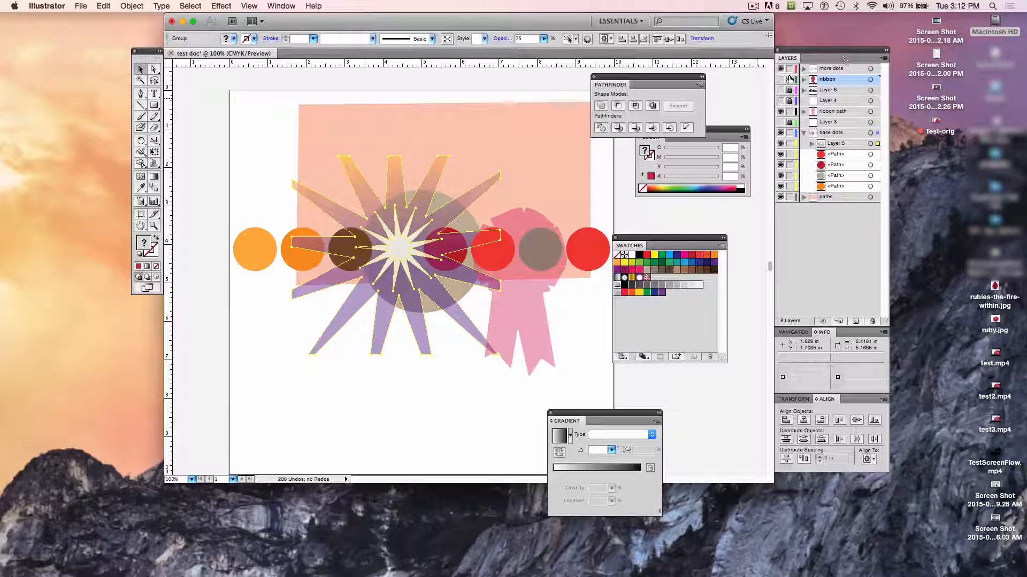
- Lock the ribbon layer, delete the empty Layer 3 and deselect the artwork
left_click(790, 79)
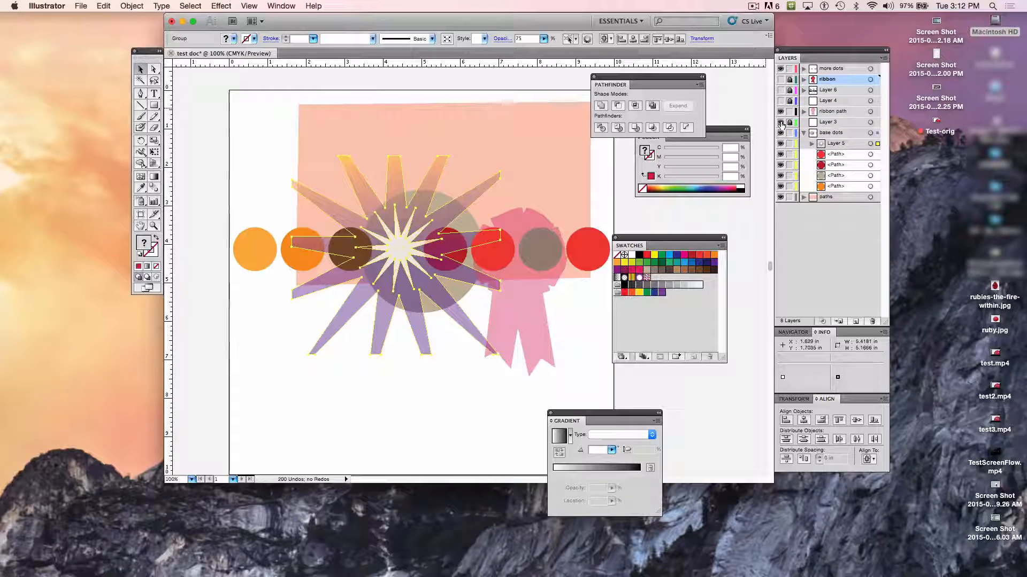
left_click_drag(827, 122, 872, 321)
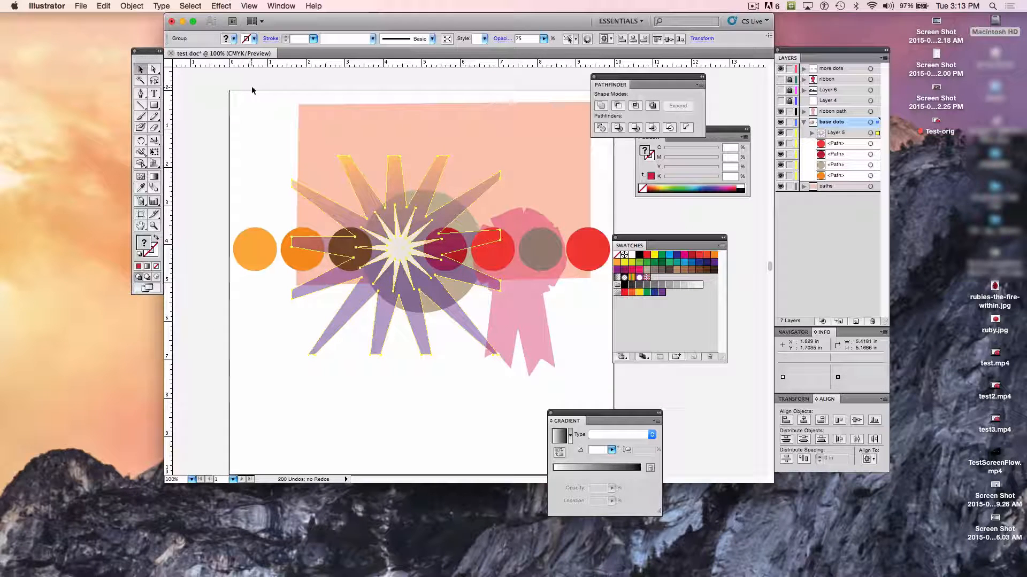
left_click(248, 107)
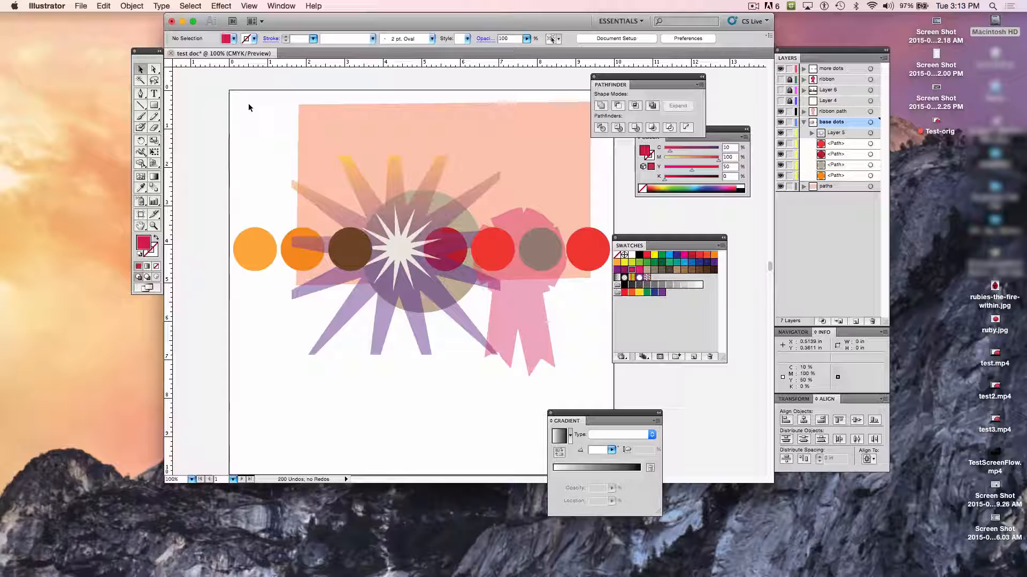
- Select the red dot in front of the ribbon and move the Swatches, Pathfinder and Gradient panels away from the artboard
left_click(503, 262)
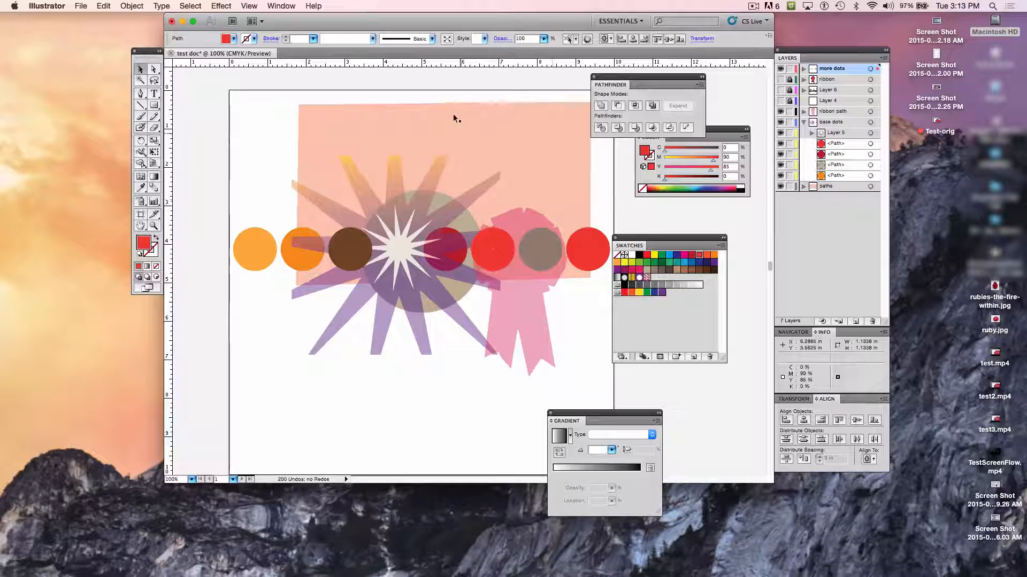
mouse_move(358, 58)
left_mouse_down()
mouse_move(316, 57)
mouse_move(347, 54)
left_mouse_up()
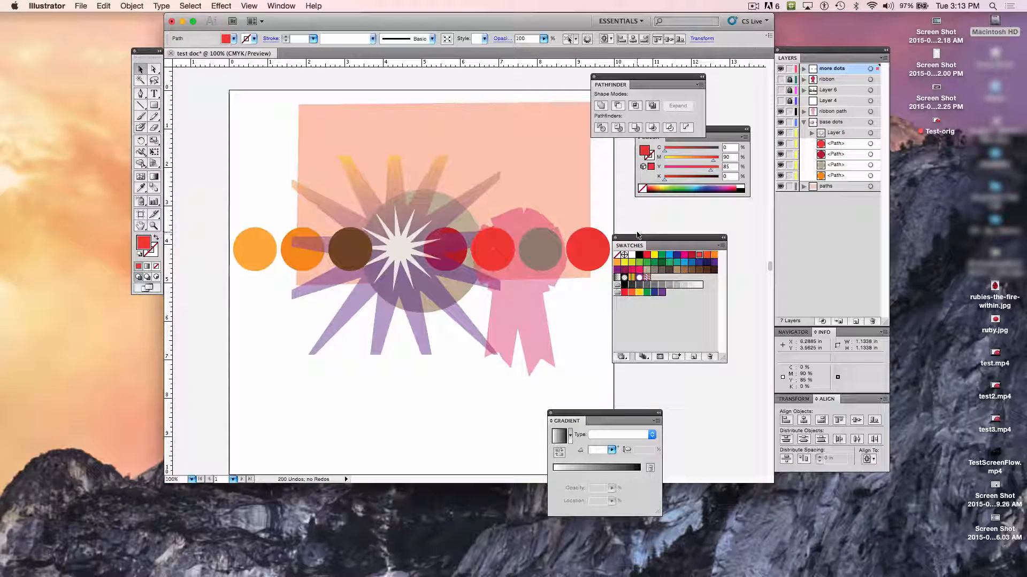
left_click_drag(637, 235, 727, 265)
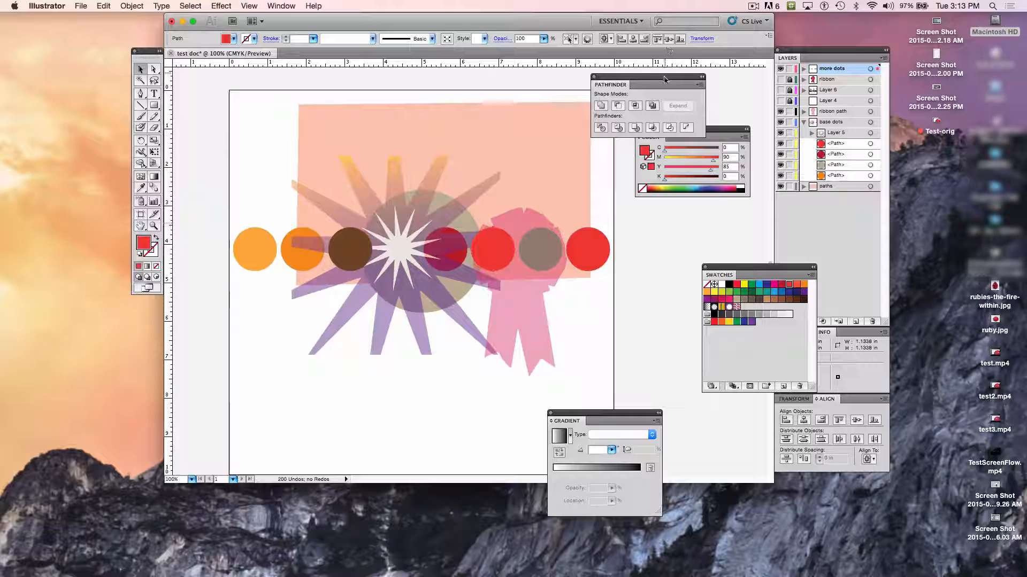
left_click_drag(664, 79, 713, 73)
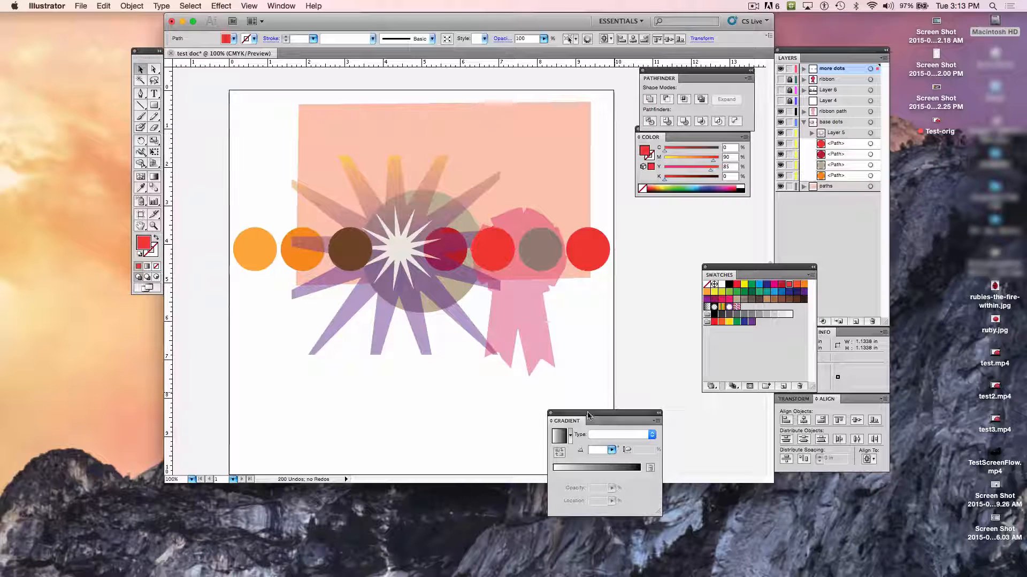
left_click_drag(588, 415, 688, 415)
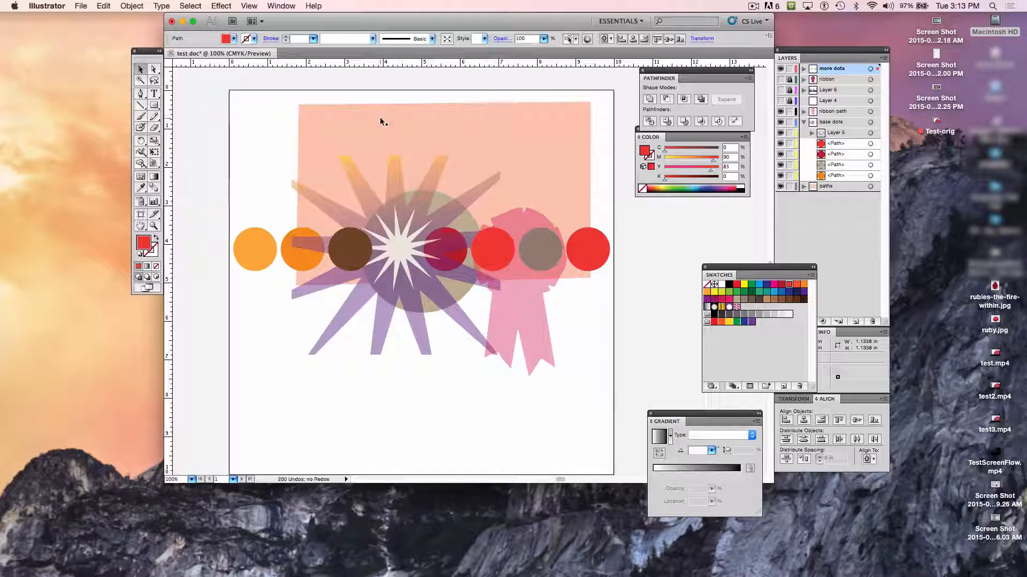
- Start editing the artboards from Document Setup and enlarge the document window so the whole artboard fits
left_click(78, 6)
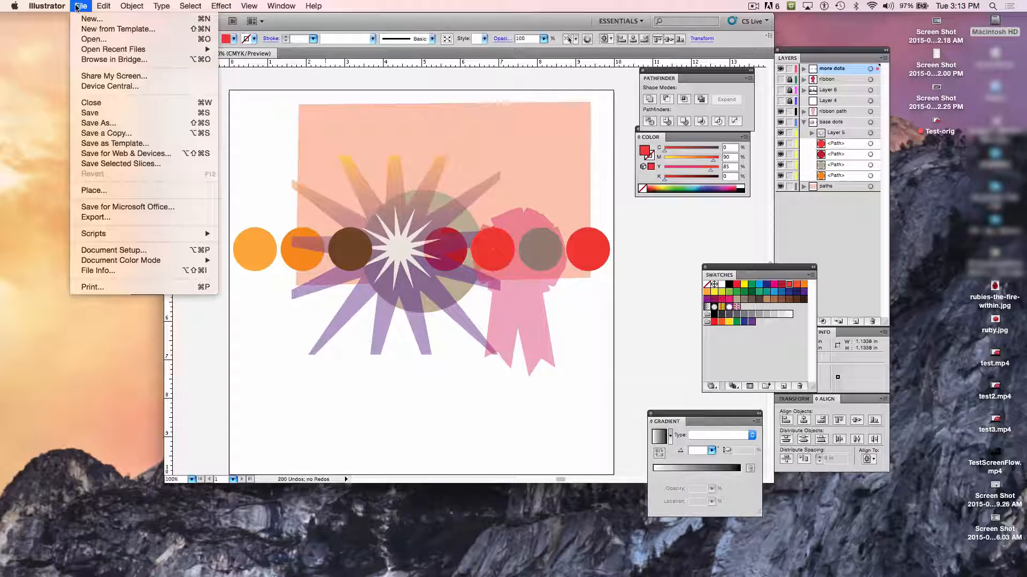
left_click(158, 254)
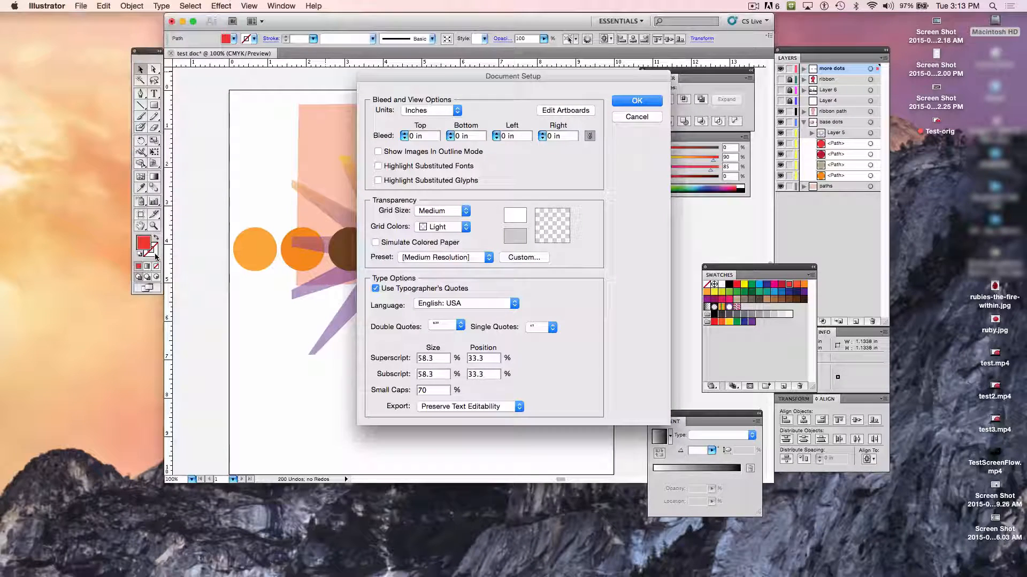
left_click(566, 111)
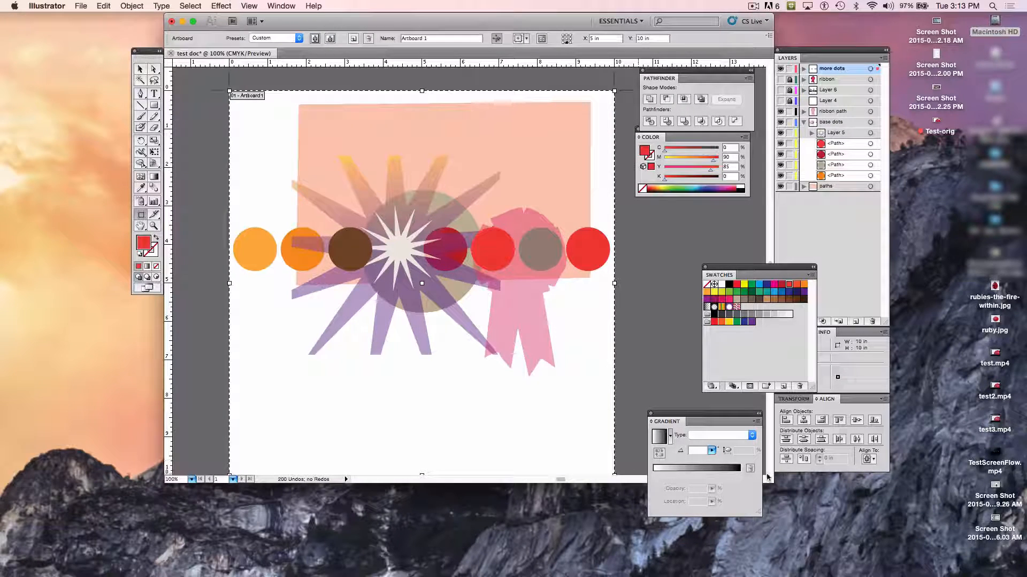
left_click_drag(768, 478, 773, 491)
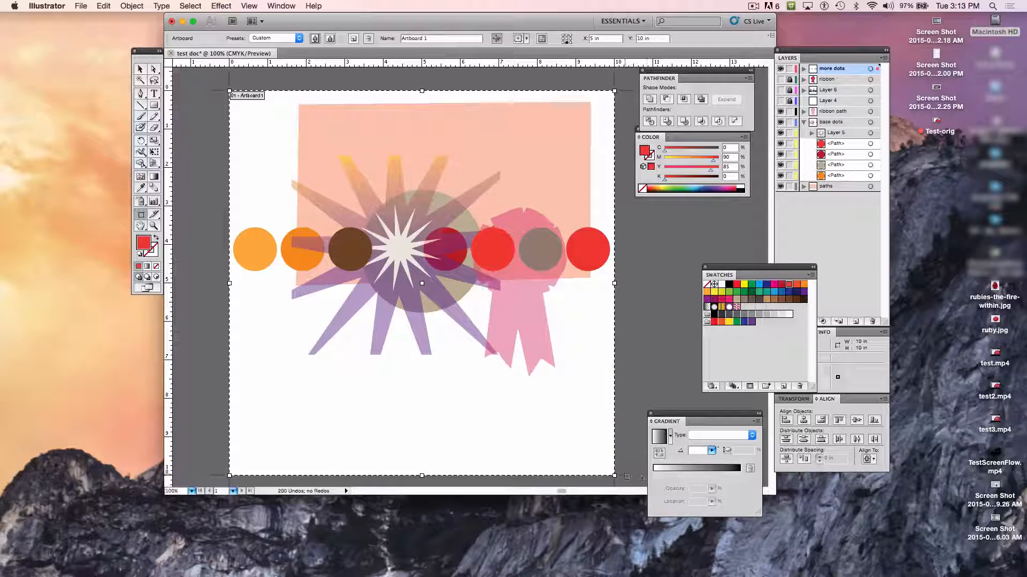
- Shorten the artboard from its lower edge and extend both sides outward, to about 11.19 × 7.69 in
left_click_drag(614, 478, 615, 456)
key("super+z")
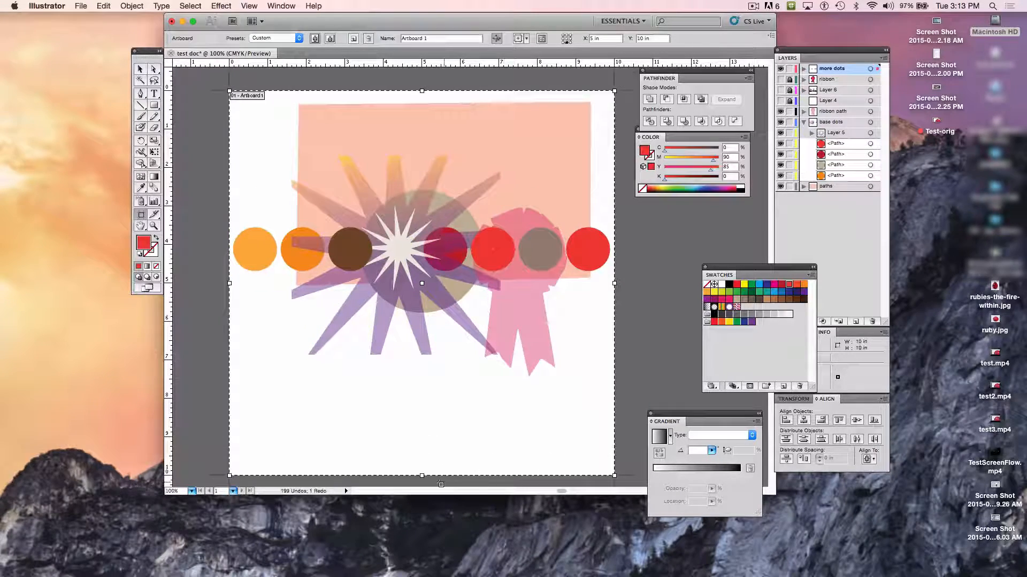
left_click_drag(423, 476, 421, 387)
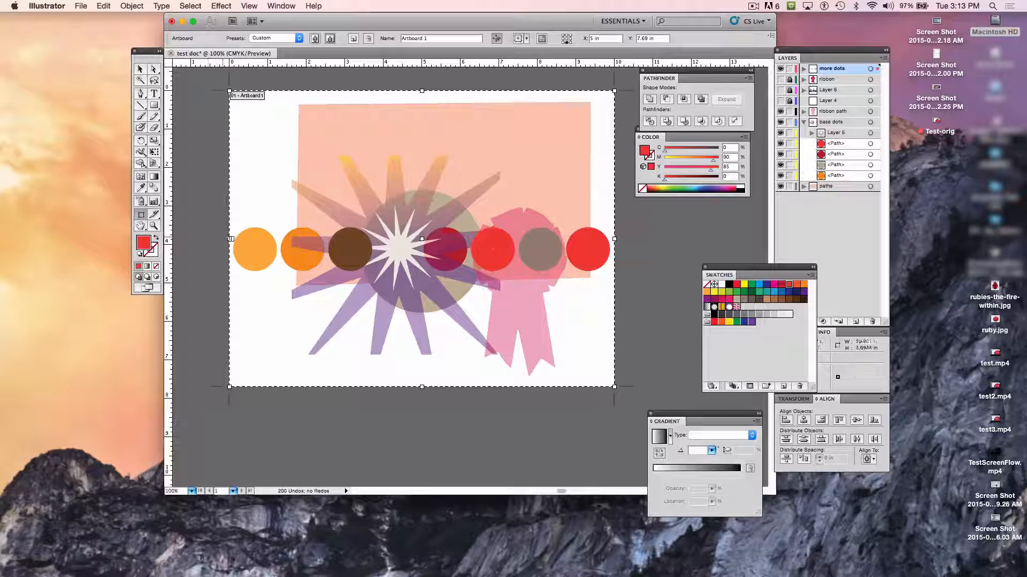
left_click_drag(230, 239, 208, 239)
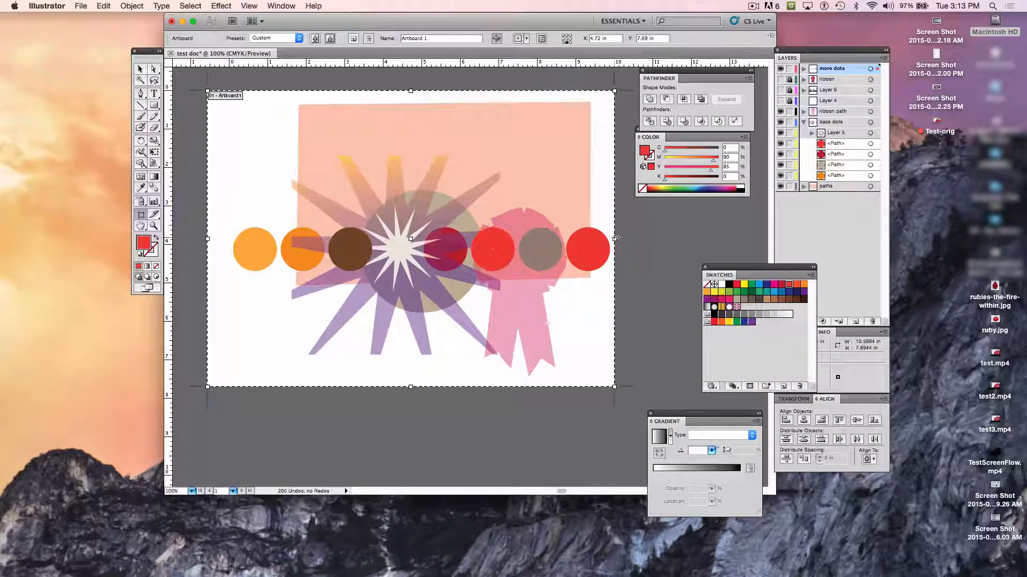
left_click_drag(615, 238, 639, 238)
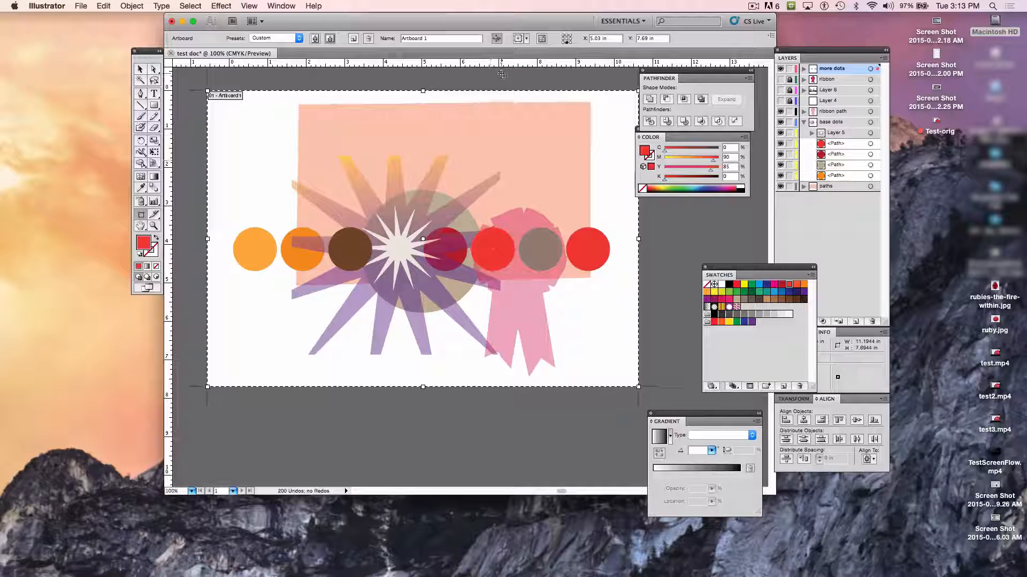
- Fine-tune the artboard's edges around the artwork to a size of about 11.44 × 8.03 in
left_click_drag(423, 91, 423, 84)
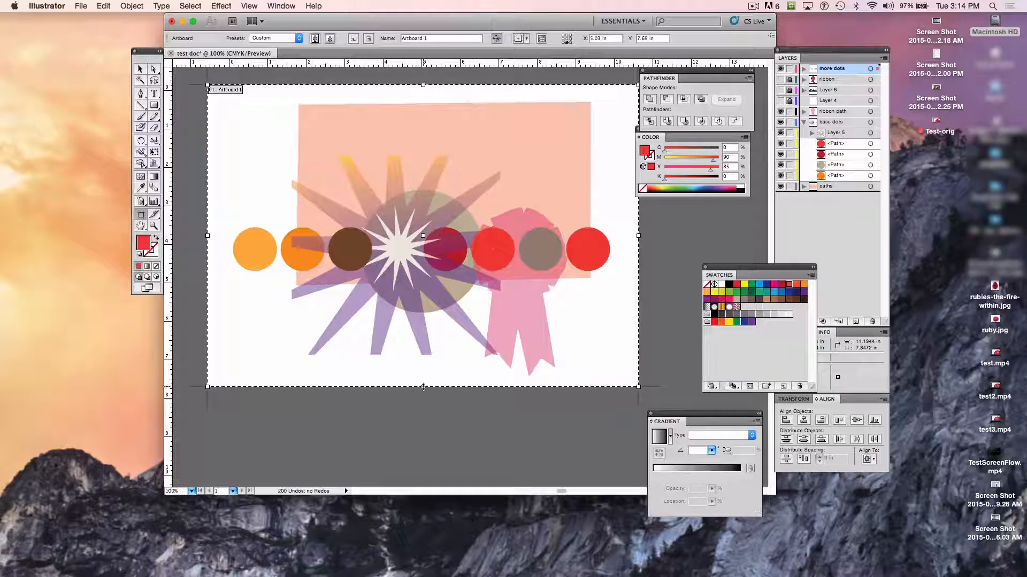
left_click_drag(423, 386, 423, 406)
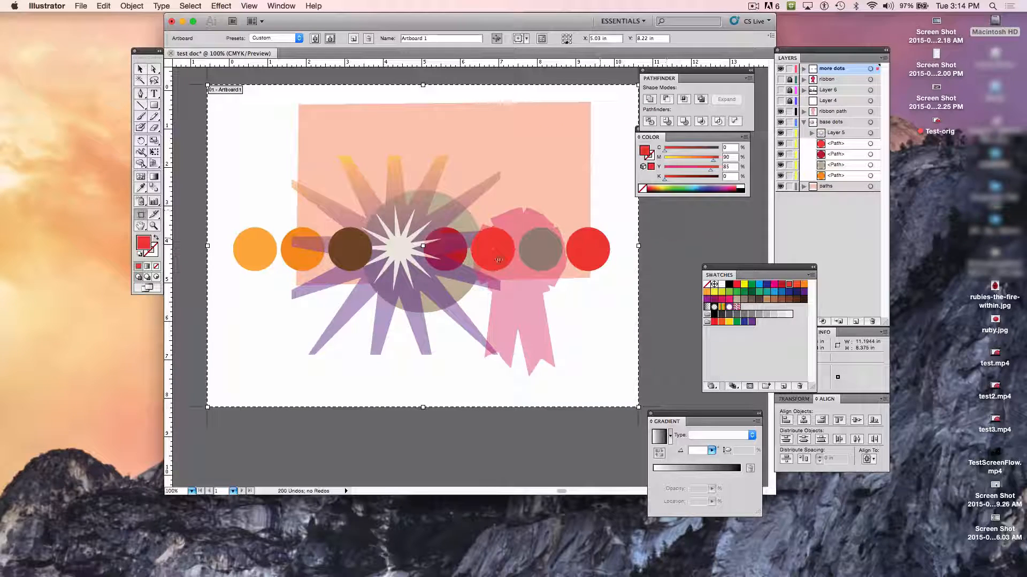
left_click_drag(207, 407, 190, 409)
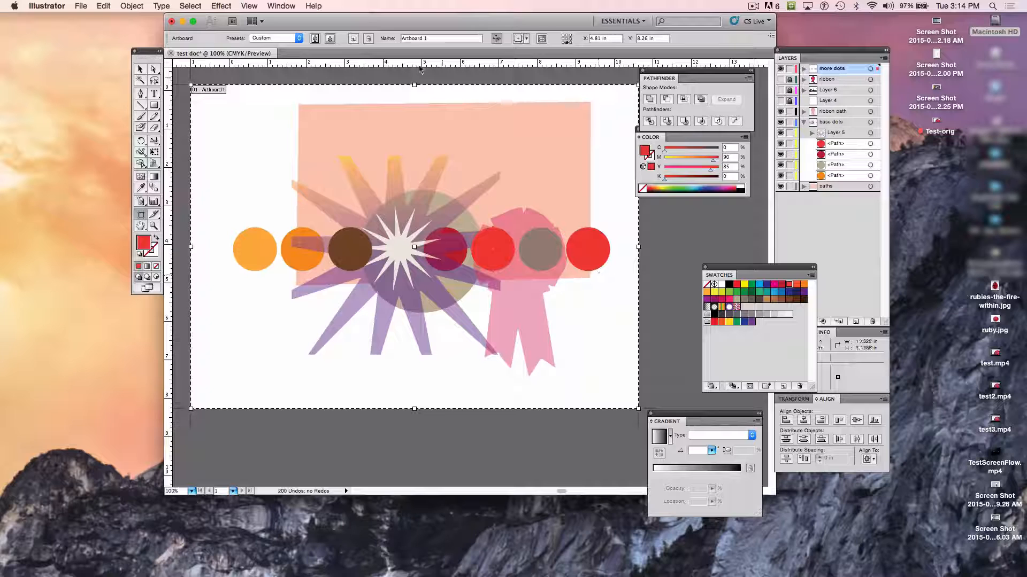
left_click_drag(414, 84, 415, 89)
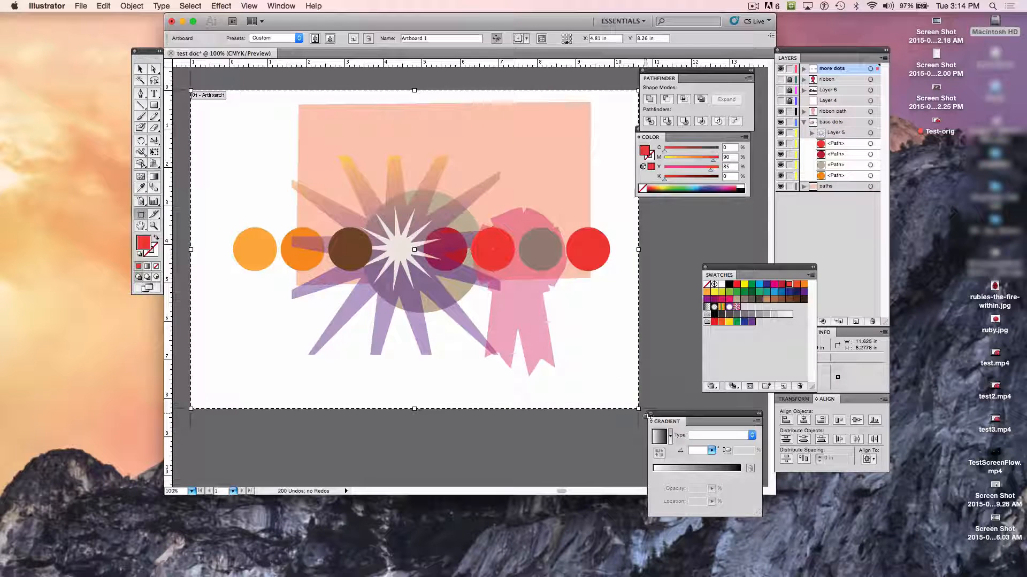
left_click_drag(638, 409, 631, 399)
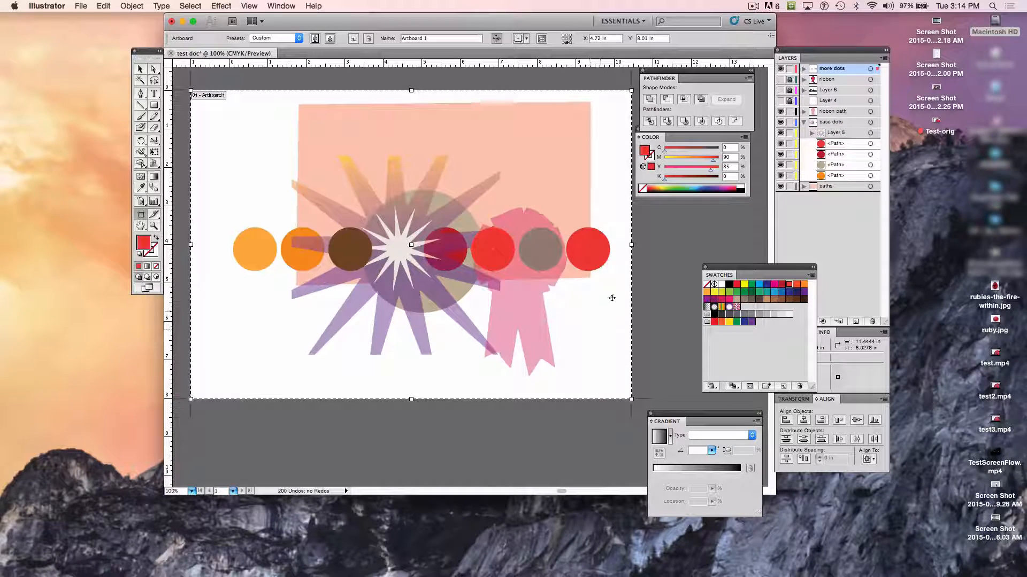
- Try moving the artboard up and left, undo the move and leave artboard editing
left_click_drag(397, 244, 366, 226)
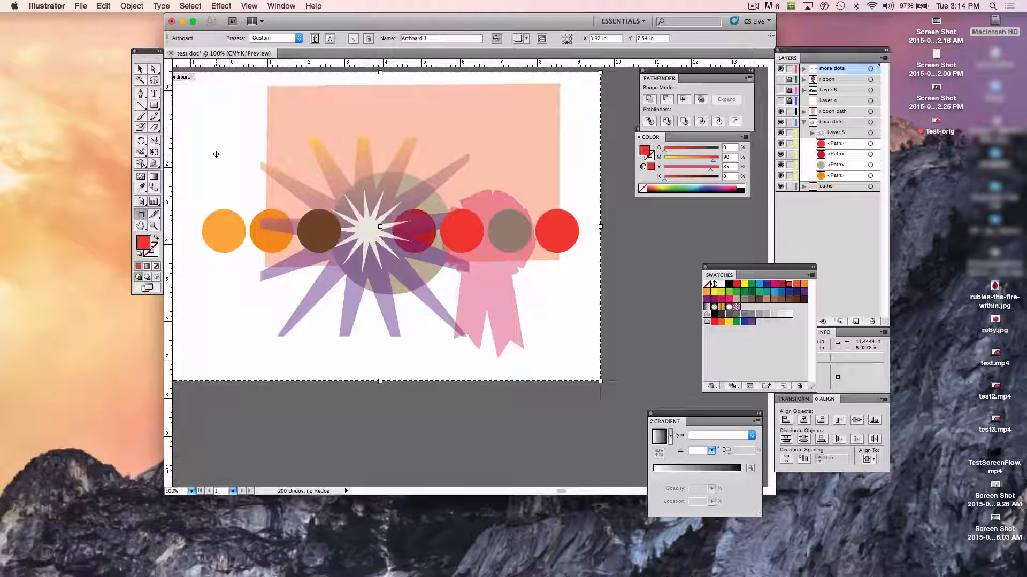
key("super+z")
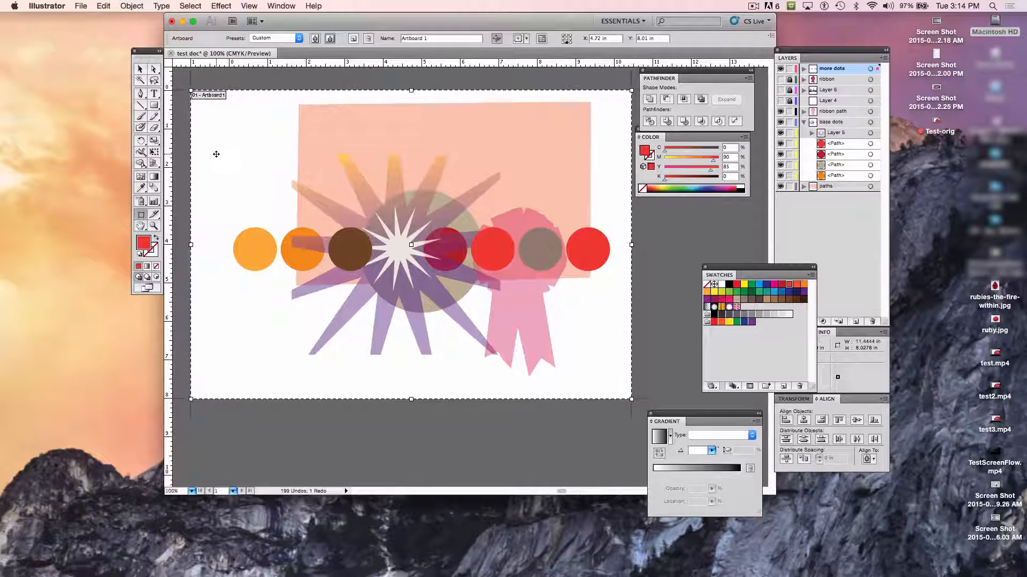
left_click(140, 69)
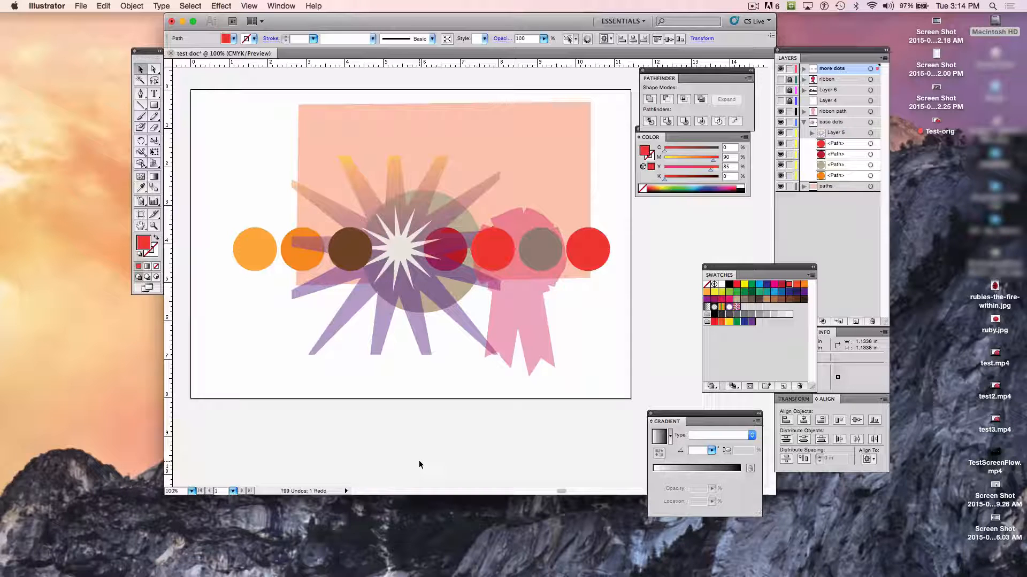
- Save the document as test doc.ai in the DP101 Videos+Files folder, using the Illustrator CS5 version
left_click(83, 6)
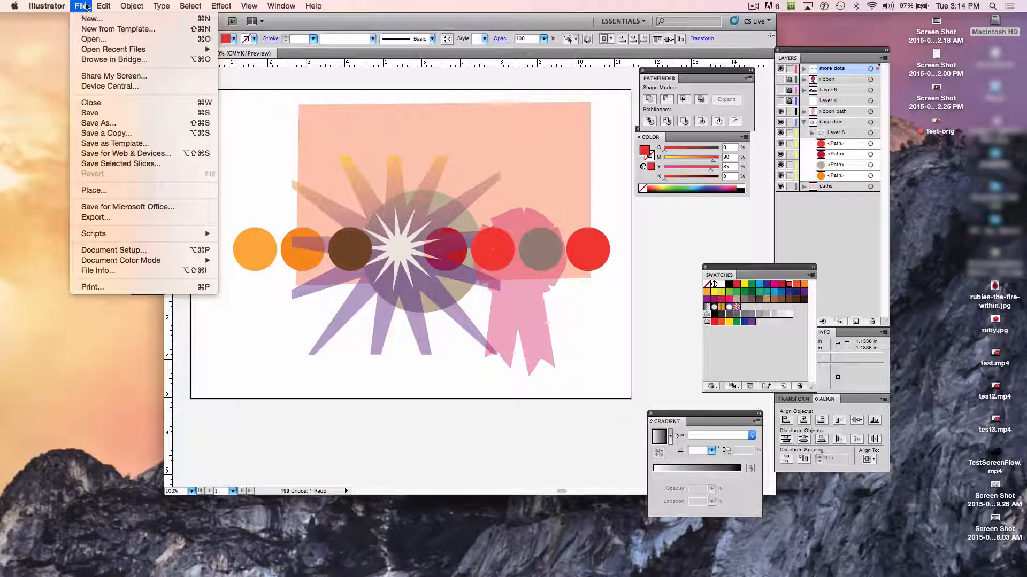
left_click(132, 126)
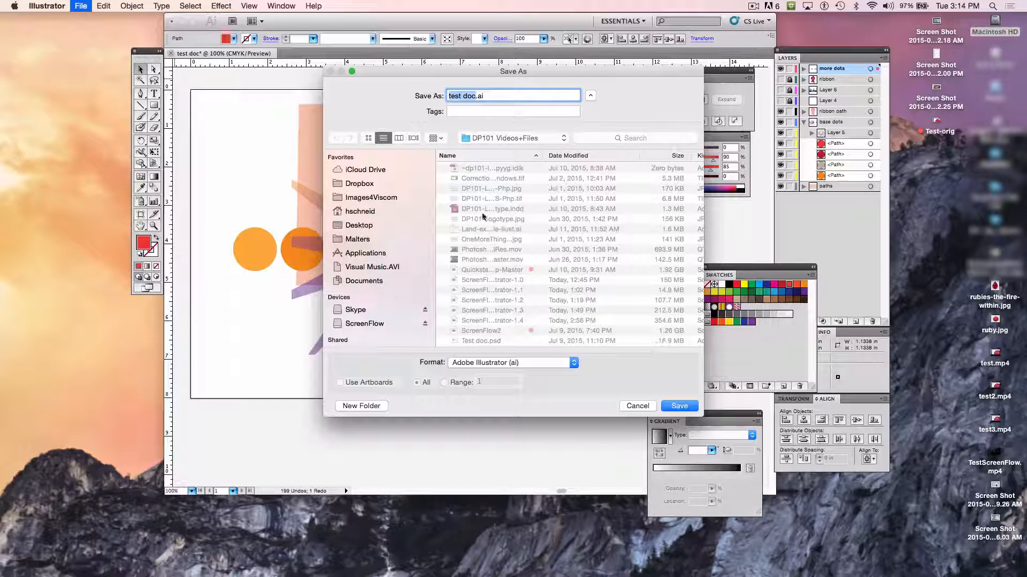
key("Return")
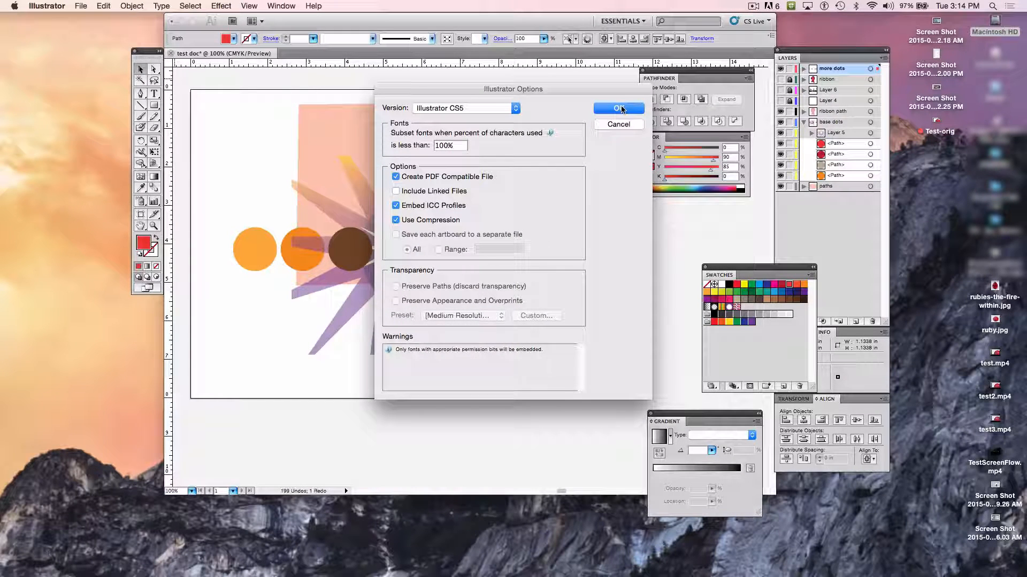
left_click(620, 109)
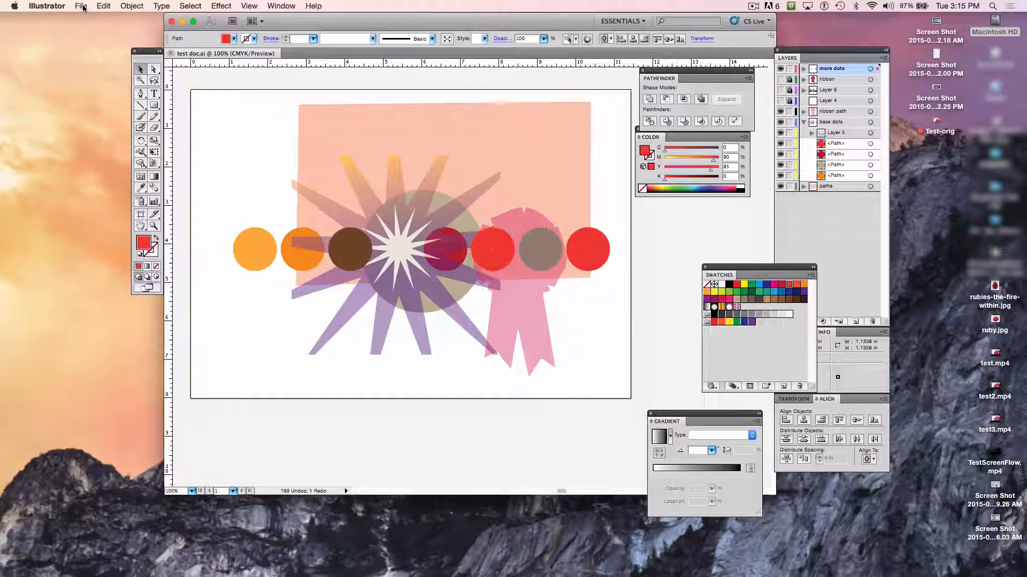
- Open Save for Web & Devices and bring the starburst and dots into view in the 4-Up preview
left_click(83, 7)
mouse_move(103, 5)
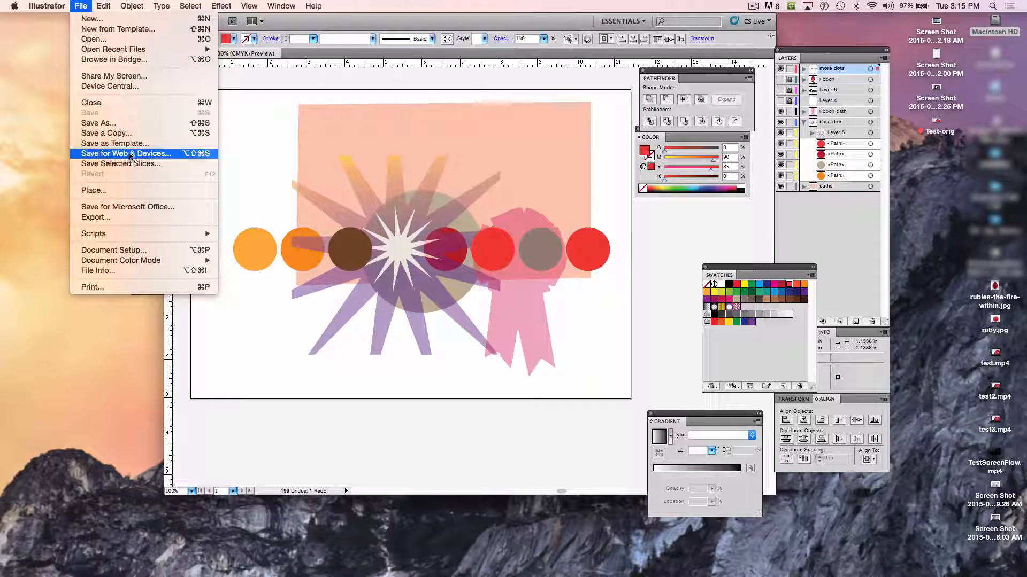
left_click(130, 155)
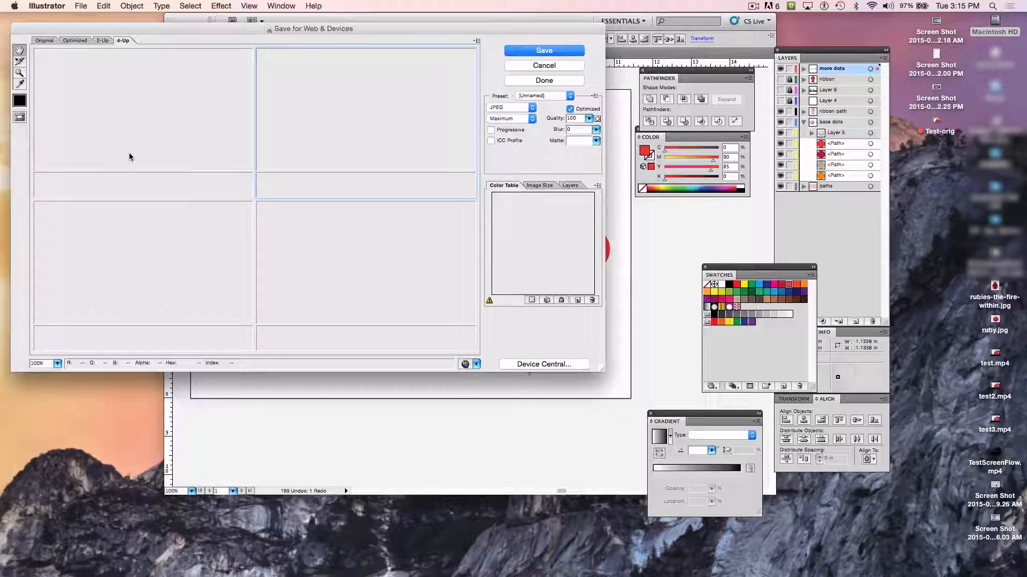
left_click_drag(169, 32, 353, 36)
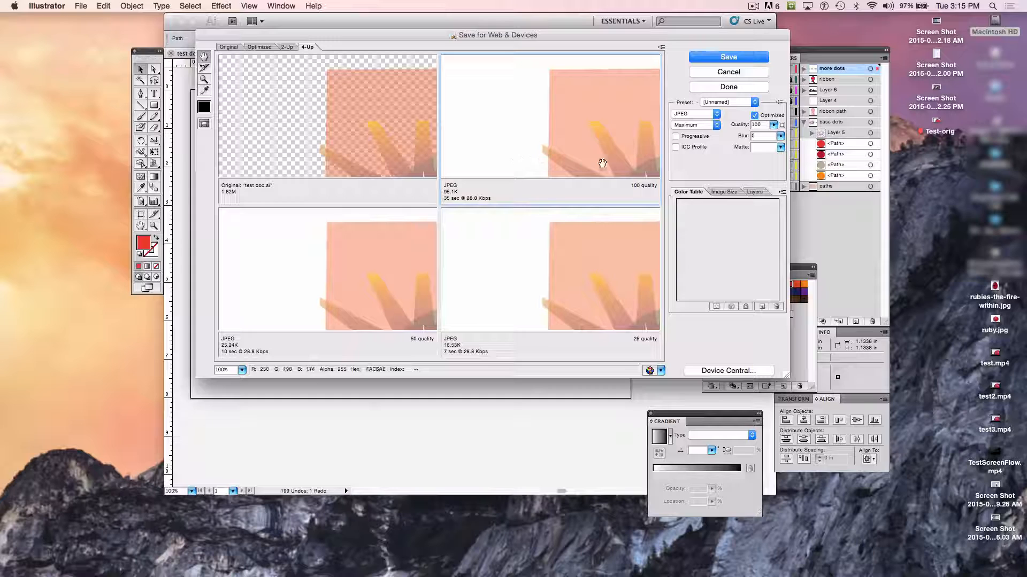
left_click_drag(602, 163, 570, 143)
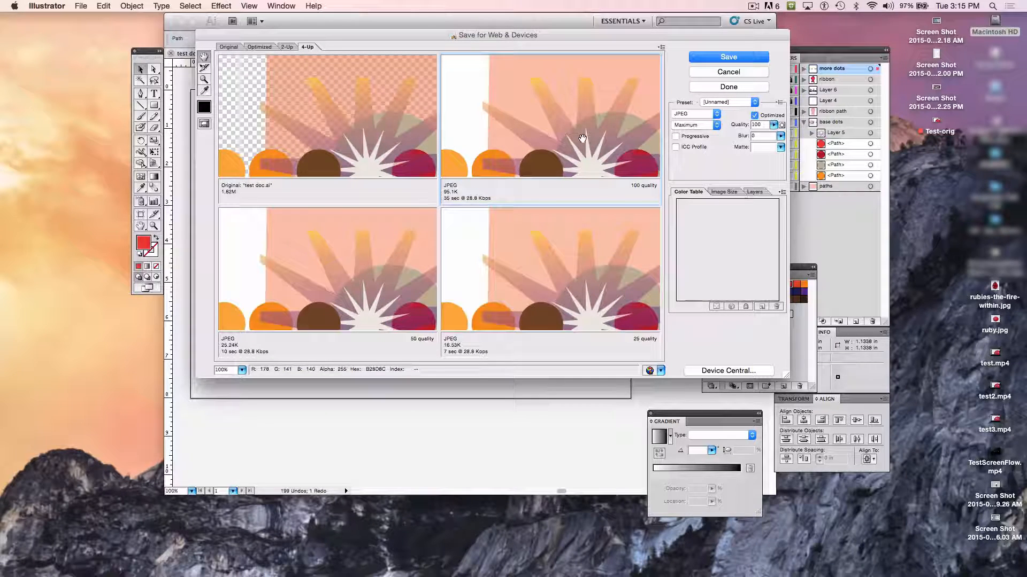
- Change the 50-quality JPEG preview to the GIF format
left_click(359, 279)
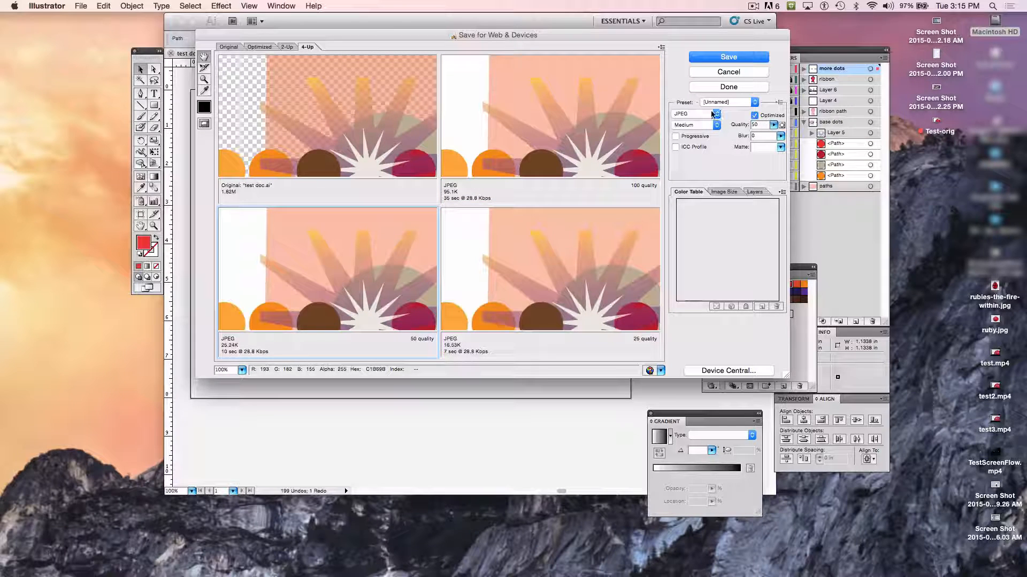
left_click(712, 115)
left_click(692, 105)
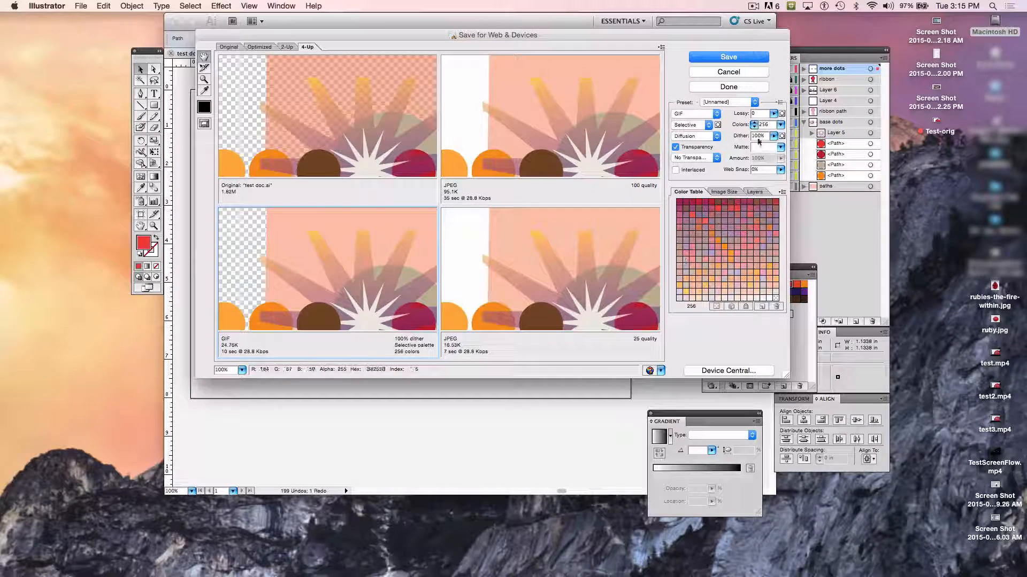
- Try reducing the GIF preview to 8 colors, then restore it to 256 colors
left_click(780, 125)
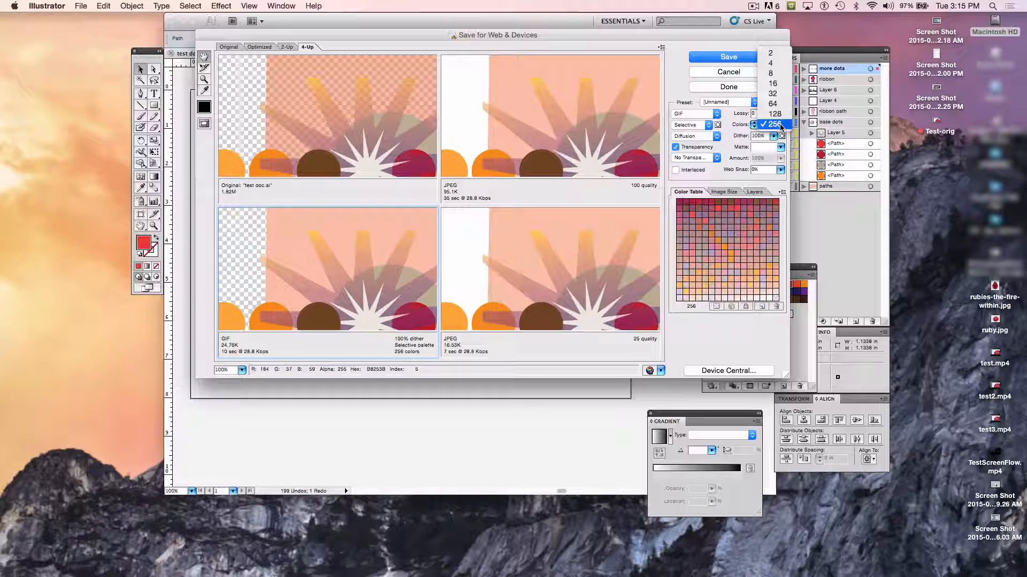
left_click(773, 73)
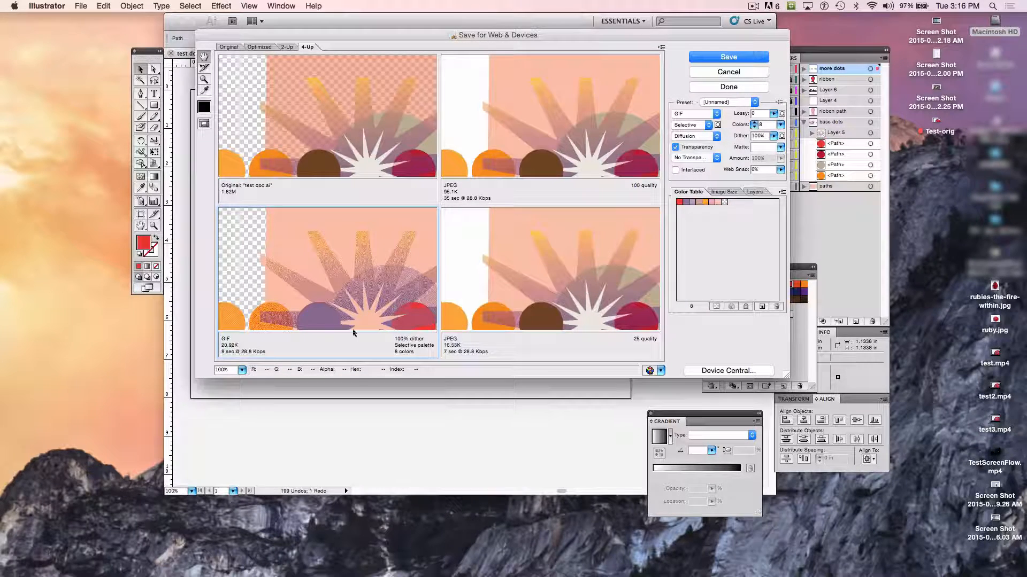
left_click(781, 125)
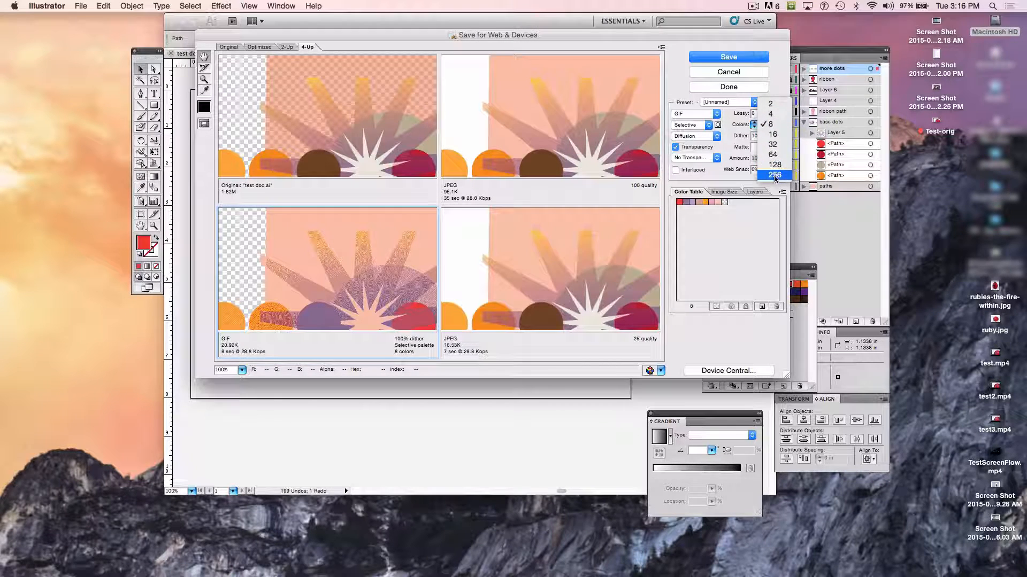
left_click(774, 176)
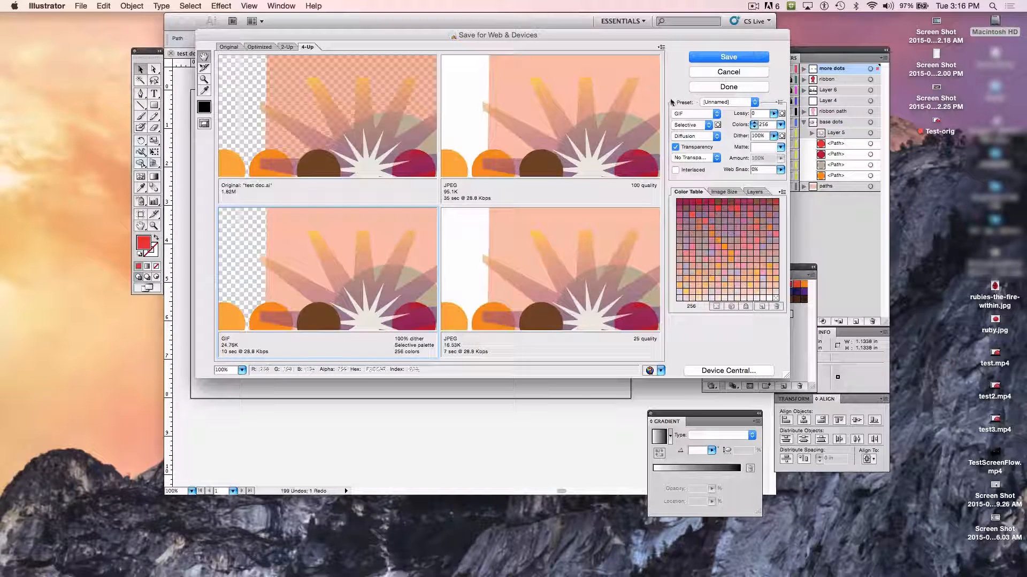
- Change the 25-quality JPEG preview to the PNG-24 format
left_click(565, 112)
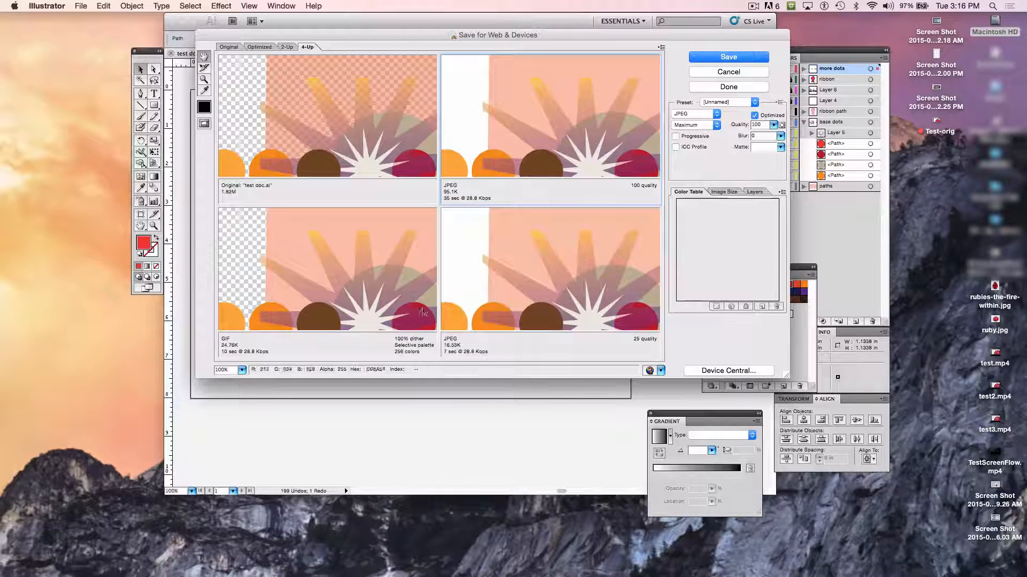
left_click(564, 248)
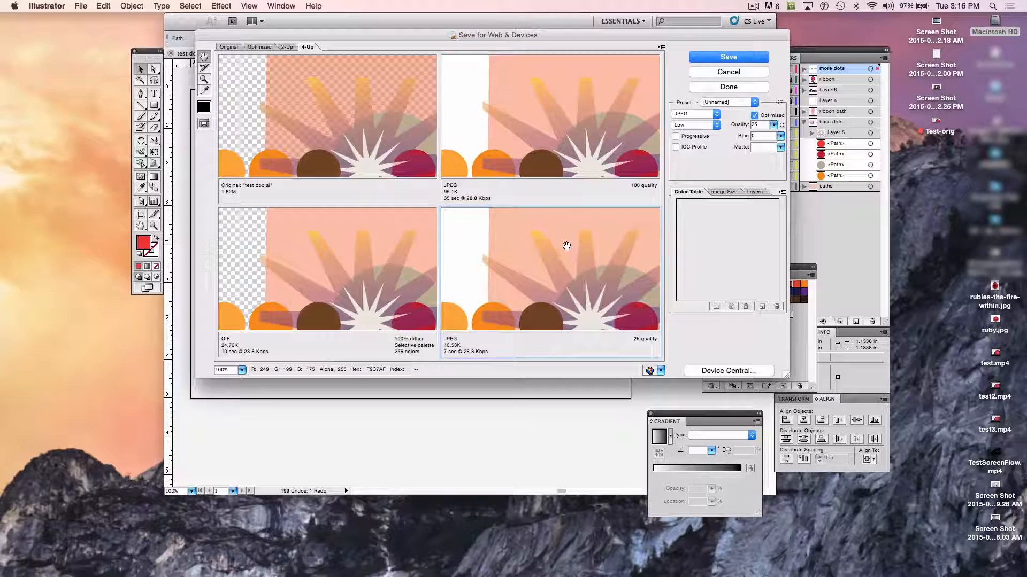
left_click(715, 114)
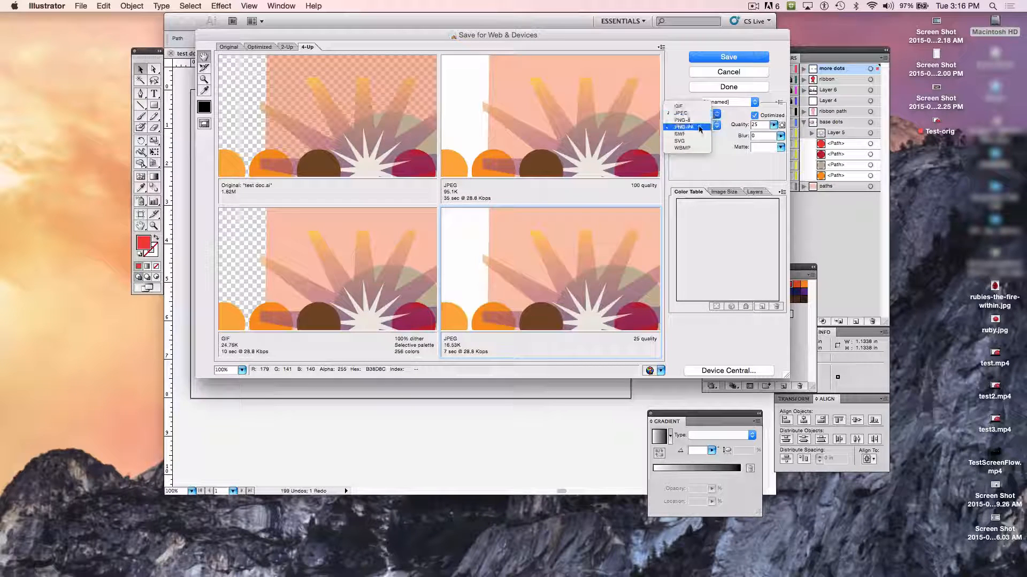
left_click(696, 129)
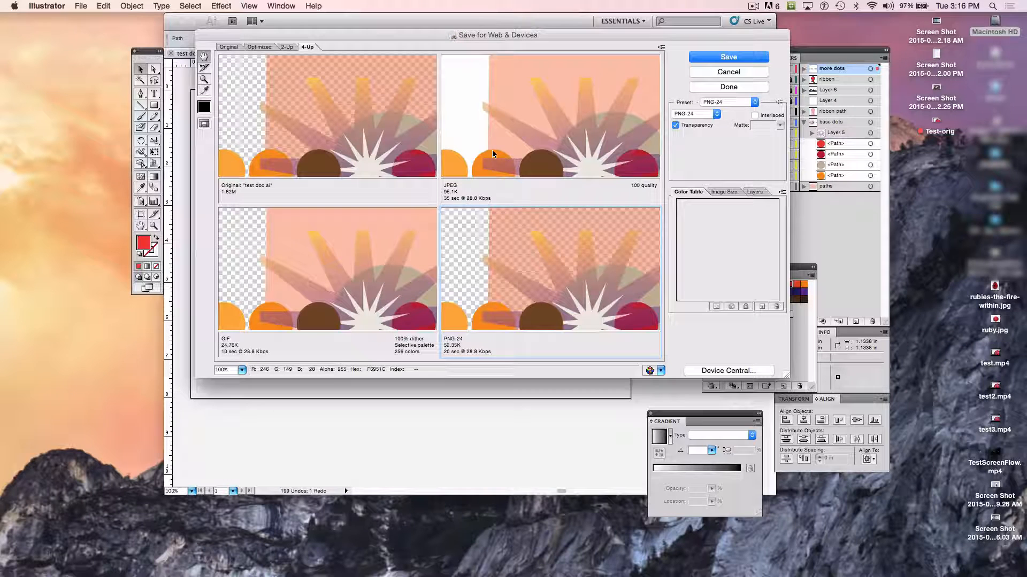
- Try a quality of 26 on the 100-quality JPEG preview, then set its quality to 60
left_click(609, 119)
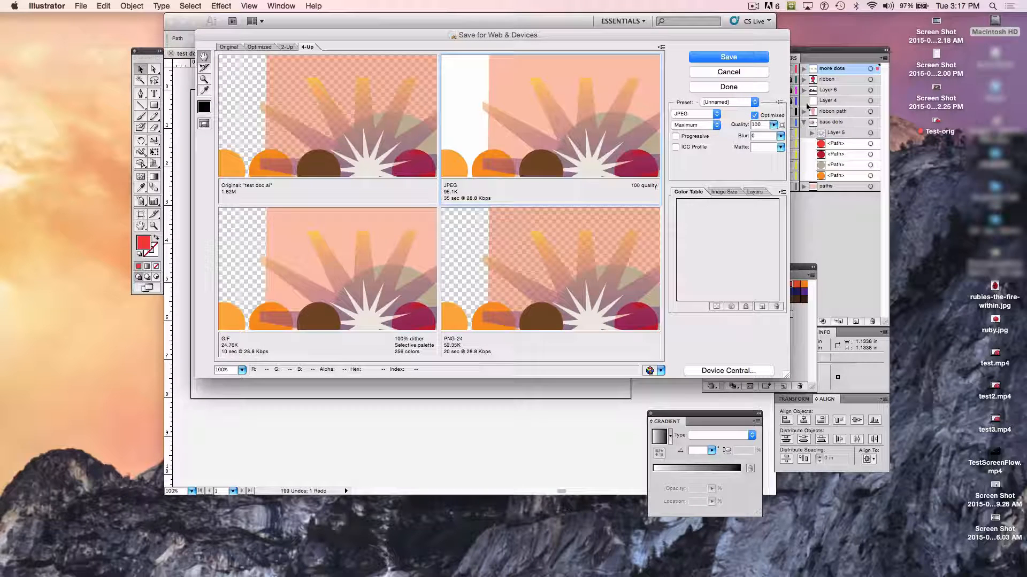
left_click(773, 125)
left_click_drag(778, 137, 732, 138)
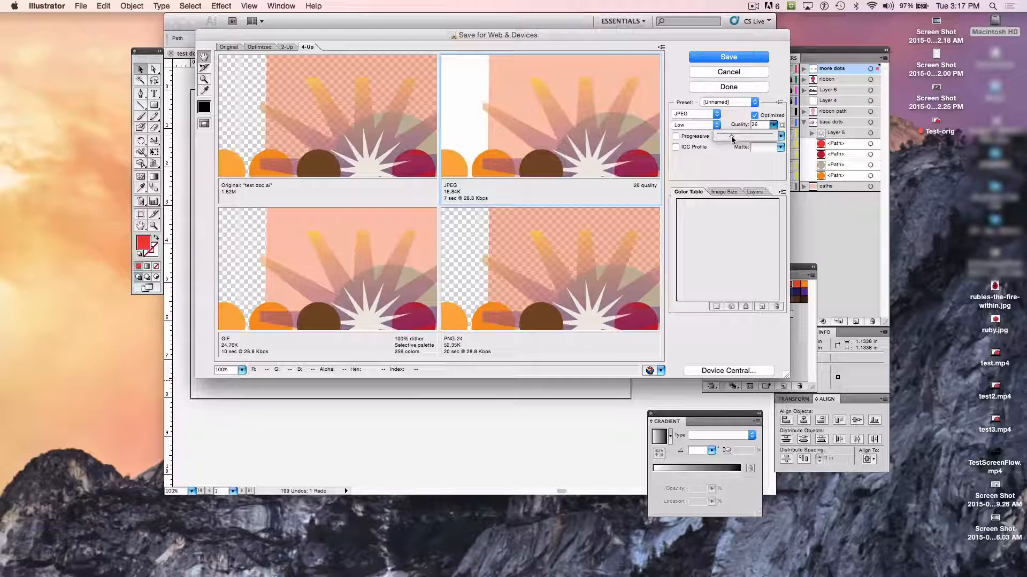
left_click_drag(732, 139, 749, 139)
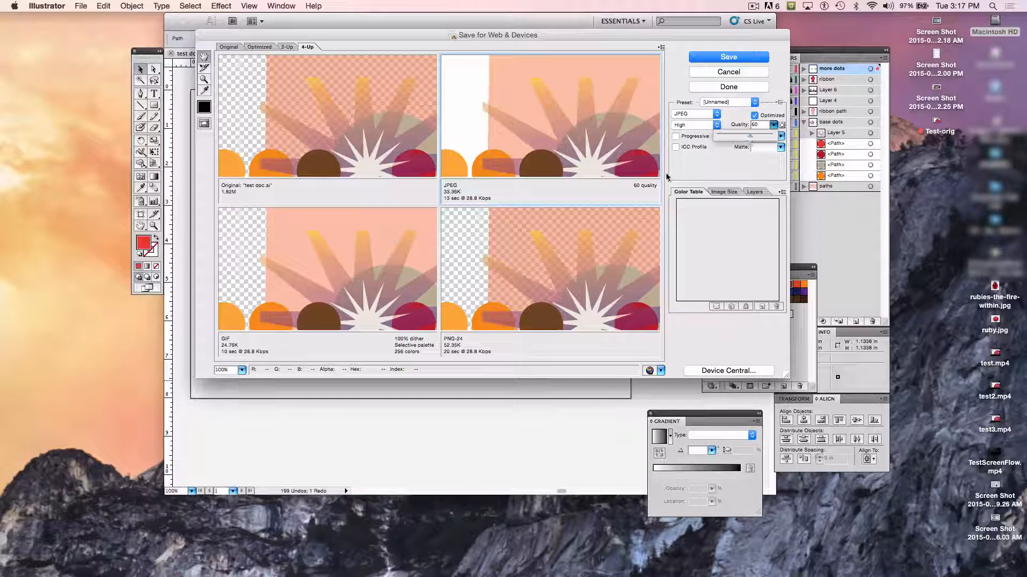
- Save the optimized JPEG as test-doc2.jpg in the DP101 Videos+Files folder, using the Images Only format
left_click(725, 60)
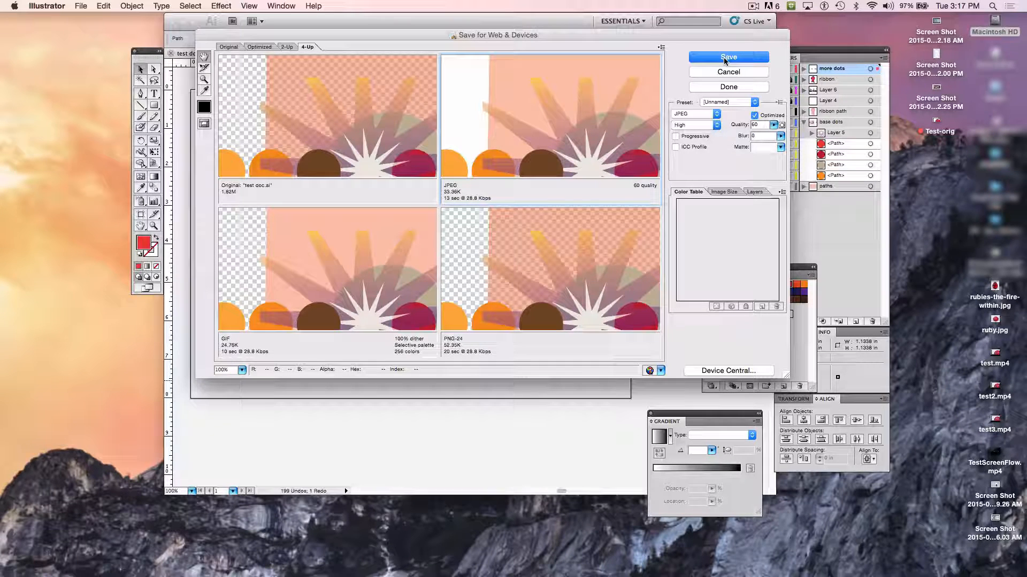
left_click(725, 58)
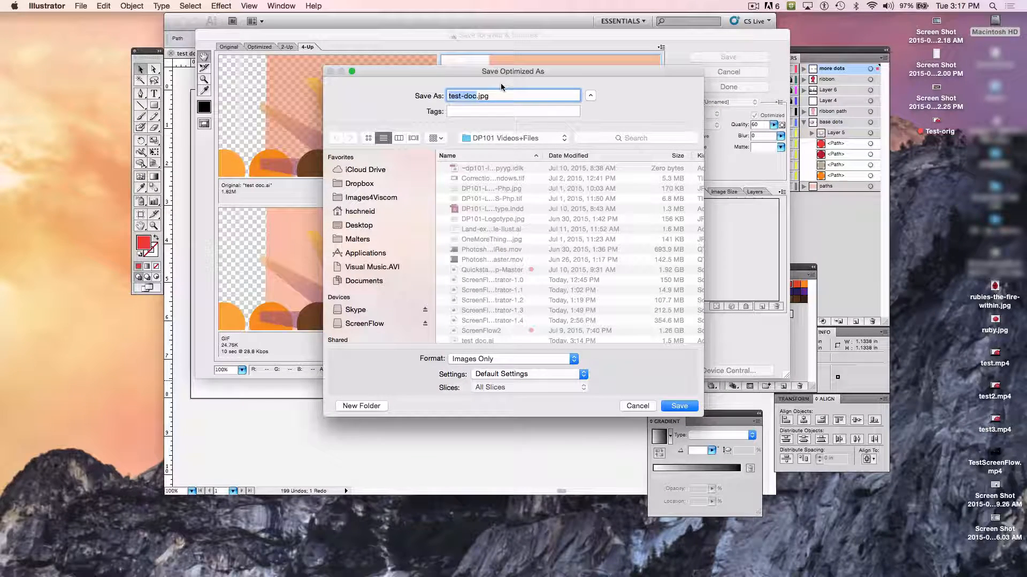
key("Right")
type("2")
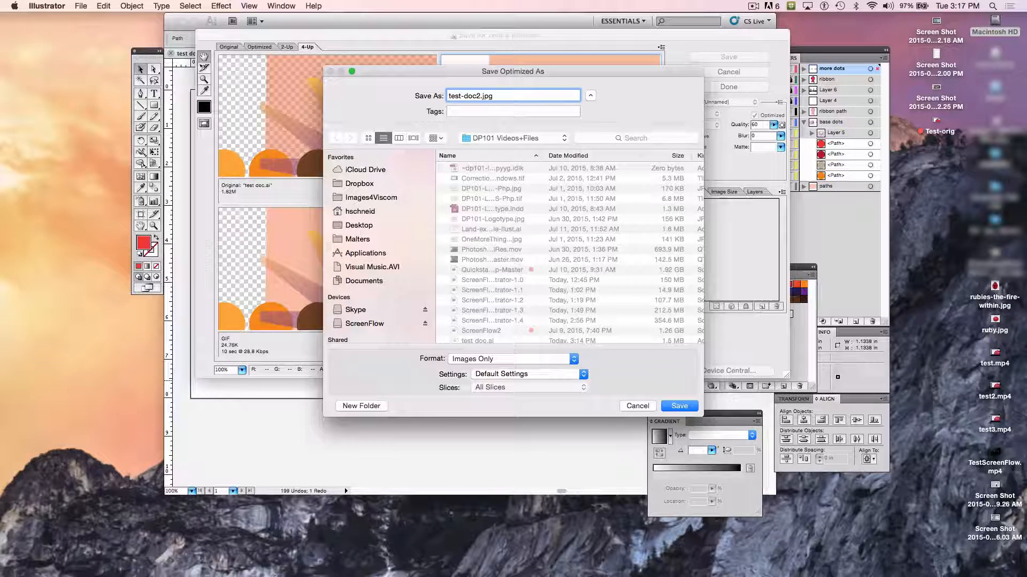
key("Return")
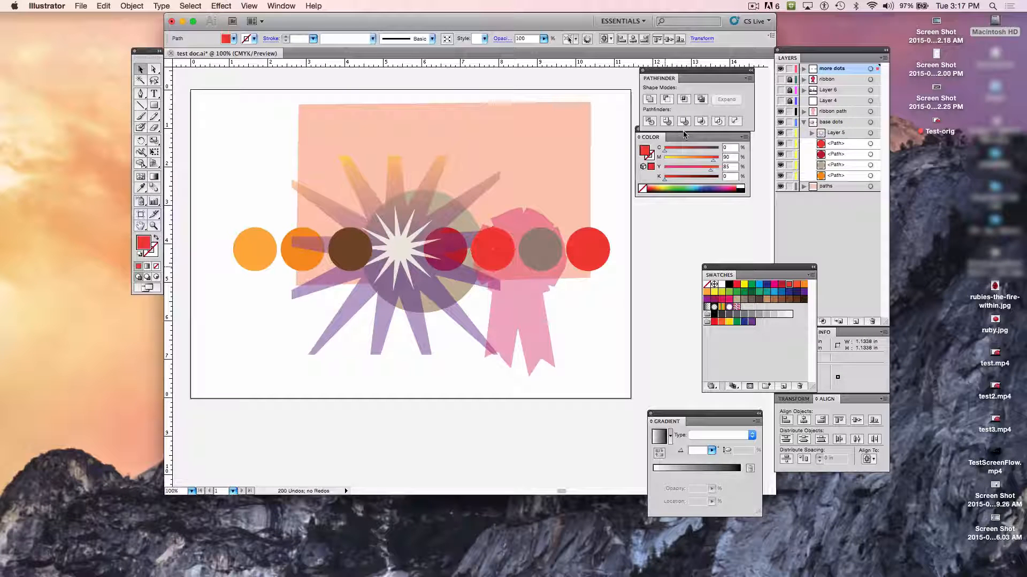
left_click(752, 6)
left_click(768, 16)
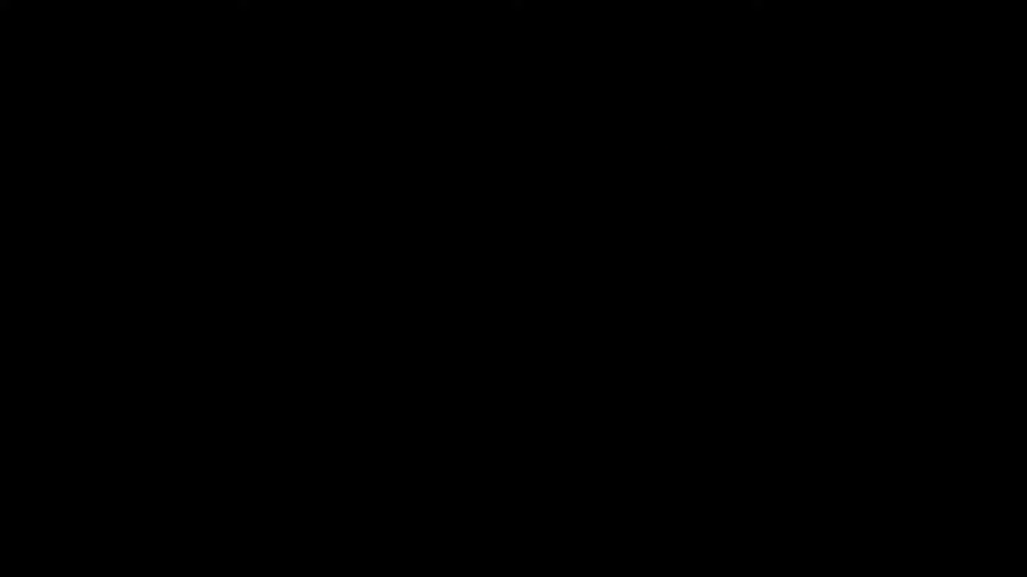